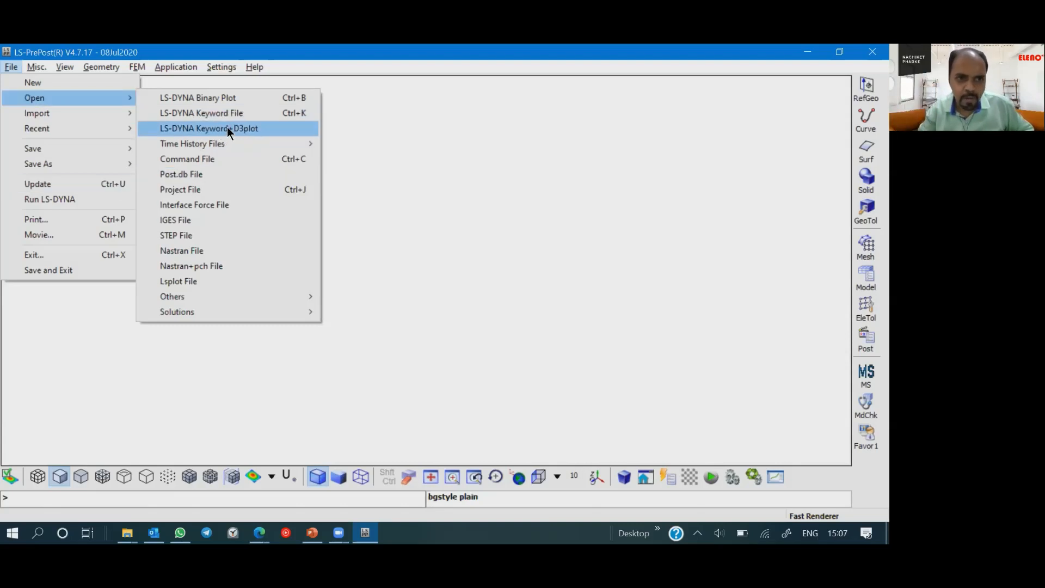
mouse_move(223, 140)
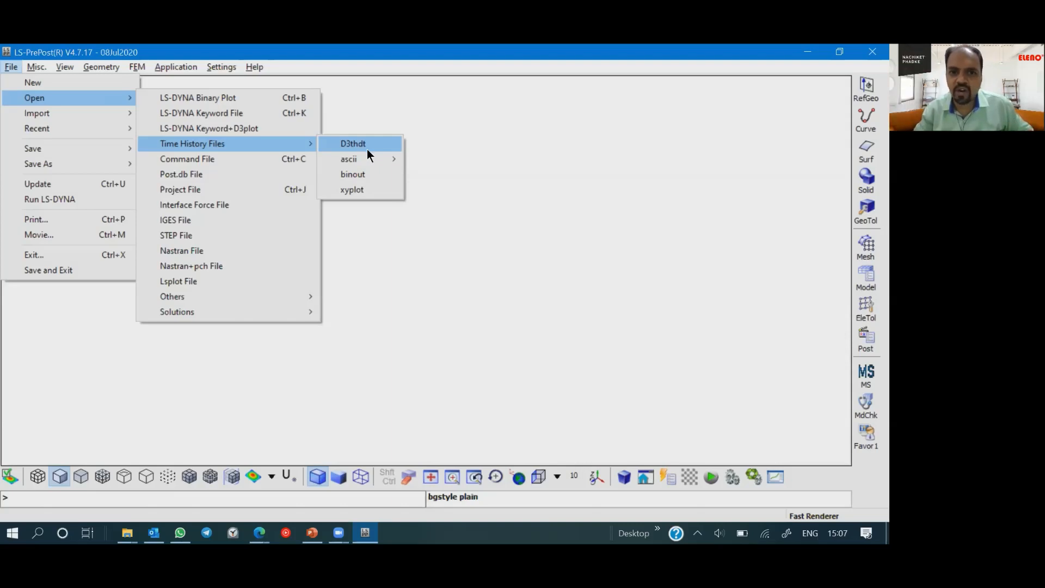
mouse_move(375, 159)
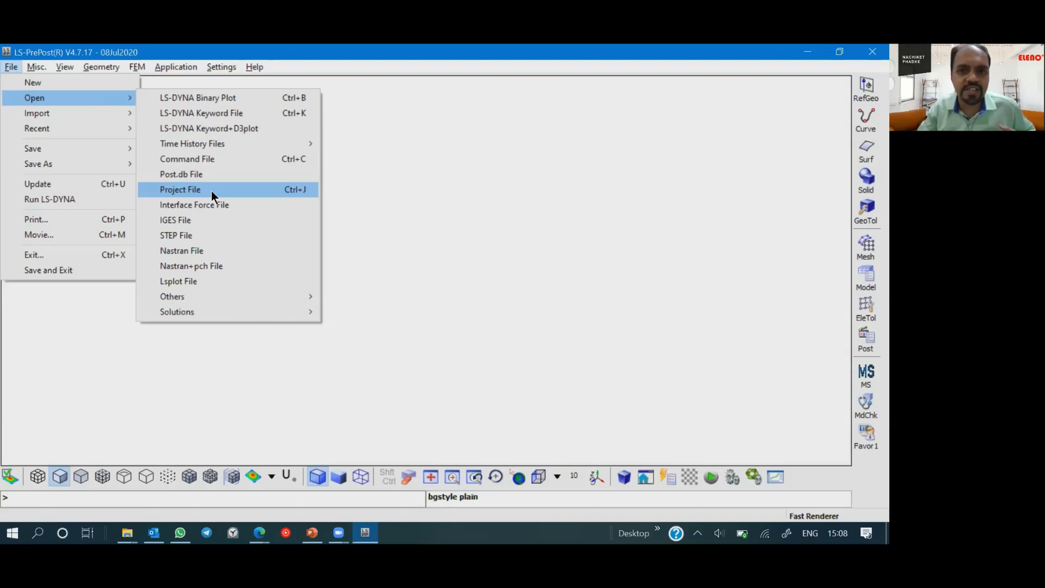
left_click(760, 507)
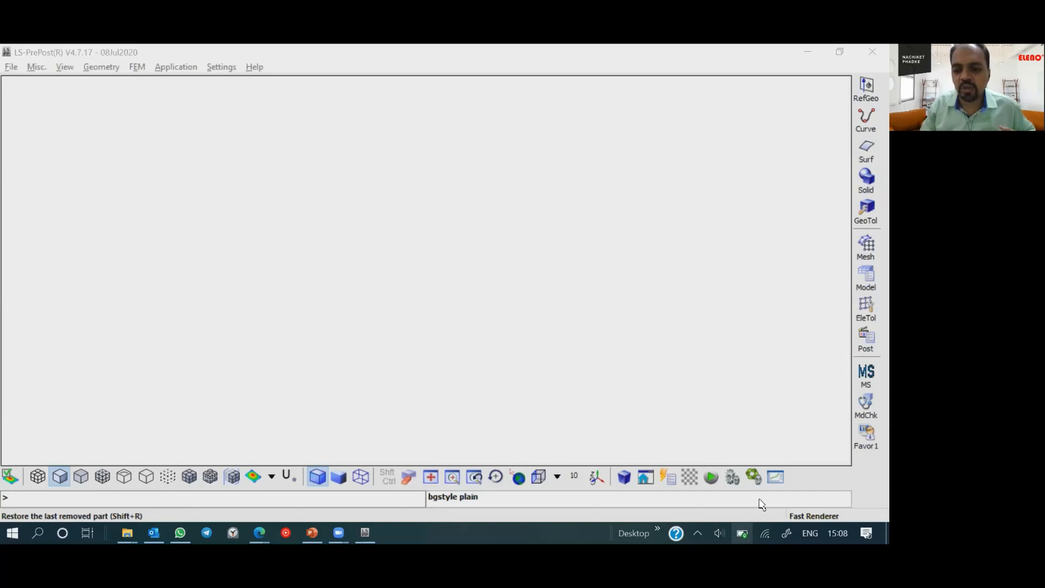
- Change the Windows battery power mode to Better performance
left_click(743, 532)
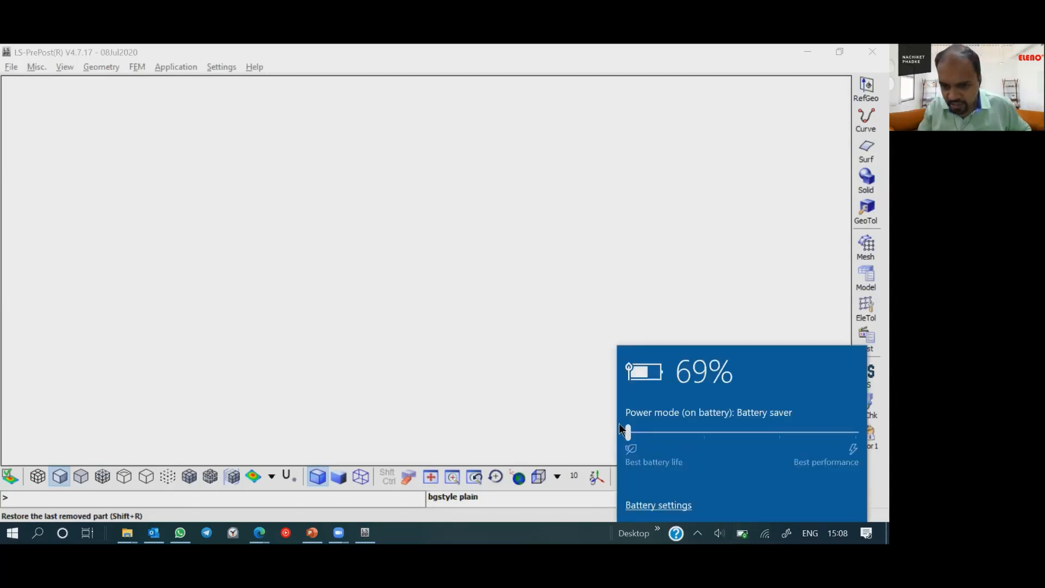
left_click_drag(629, 430, 746, 433)
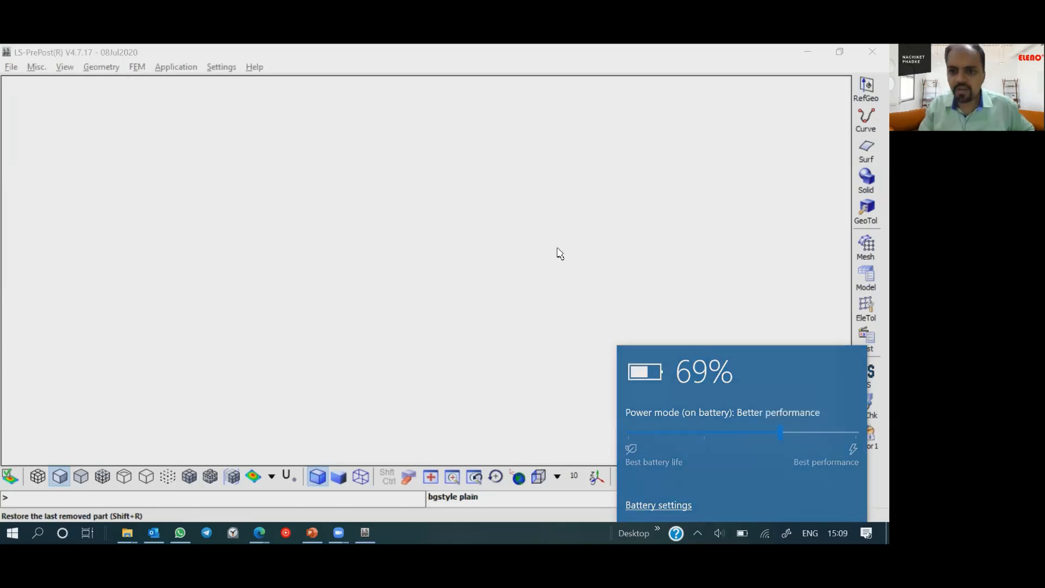
left_click(112, 290)
- Start opening an IGES file and browse to the Documents folder
left_click(10, 69)
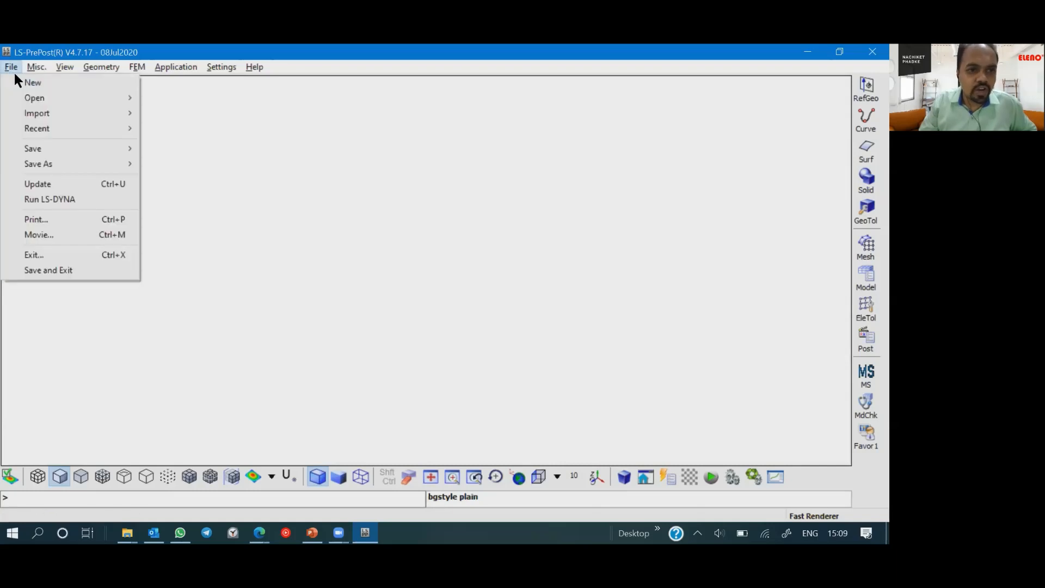
left_click(26, 94)
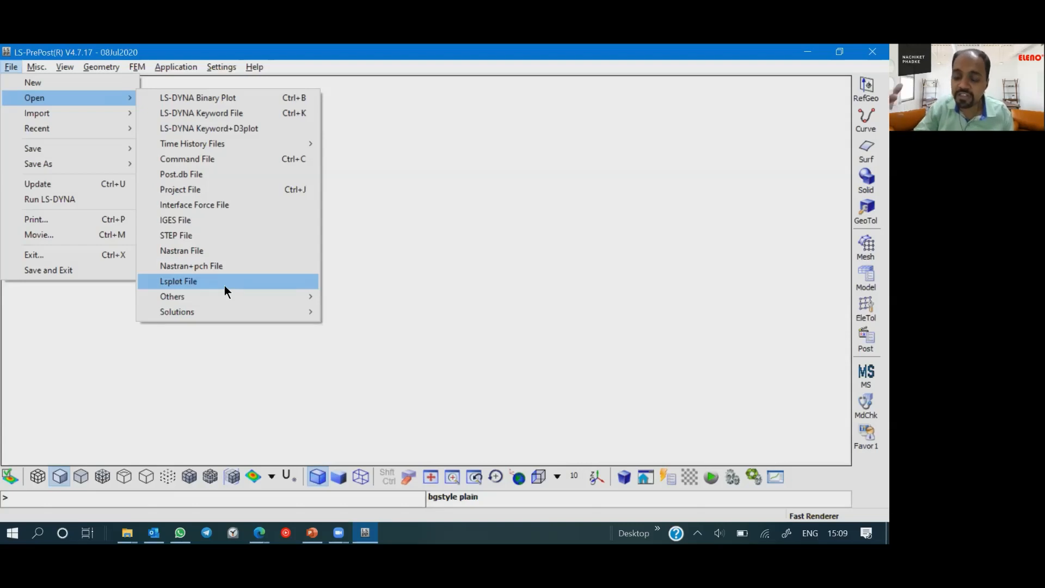
mouse_move(216, 295)
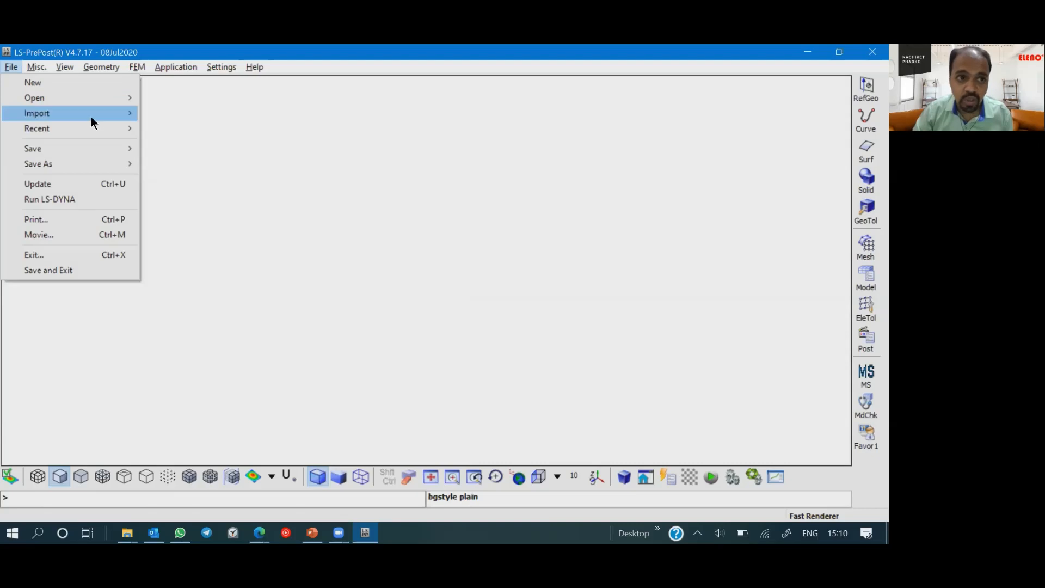
mouse_move(91, 115)
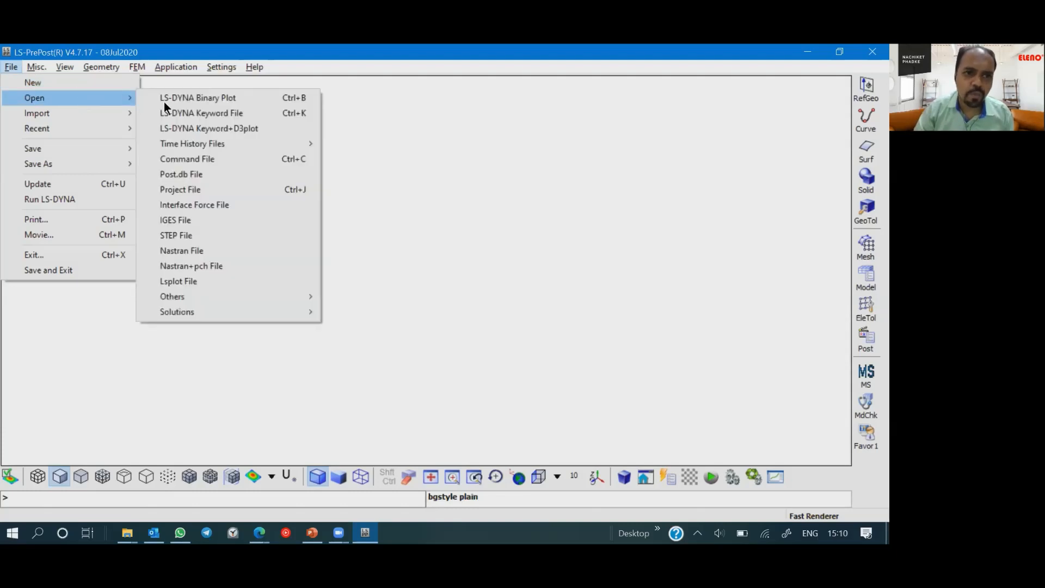
left_click(194, 220)
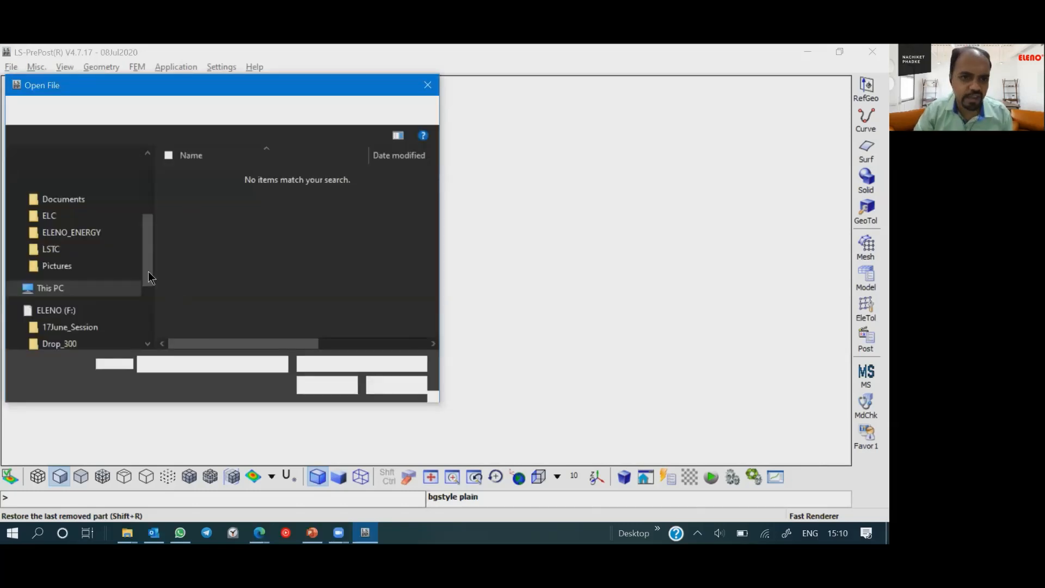
left_click_drag(145, 236, 148, 187)
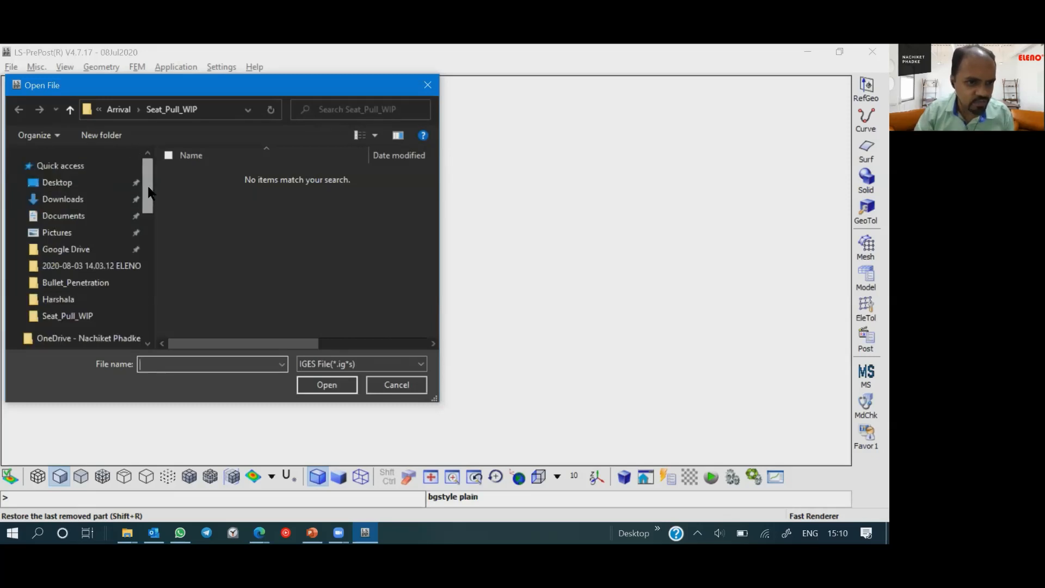
scroll(149, 193, "down", 2)
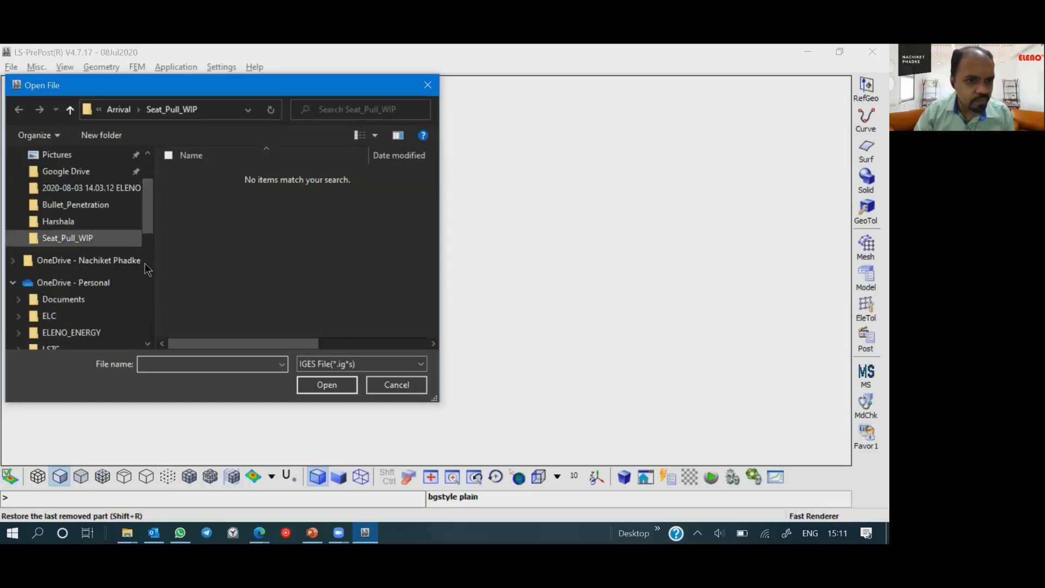
scroll(148, 230, "down", 3)
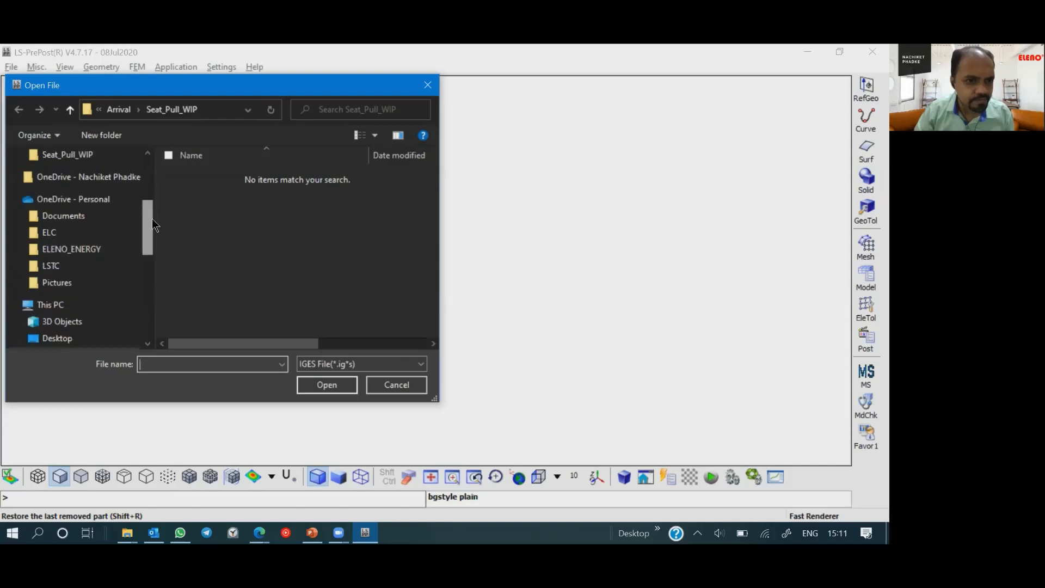
left_click_drag(151, 217, 151, 148)
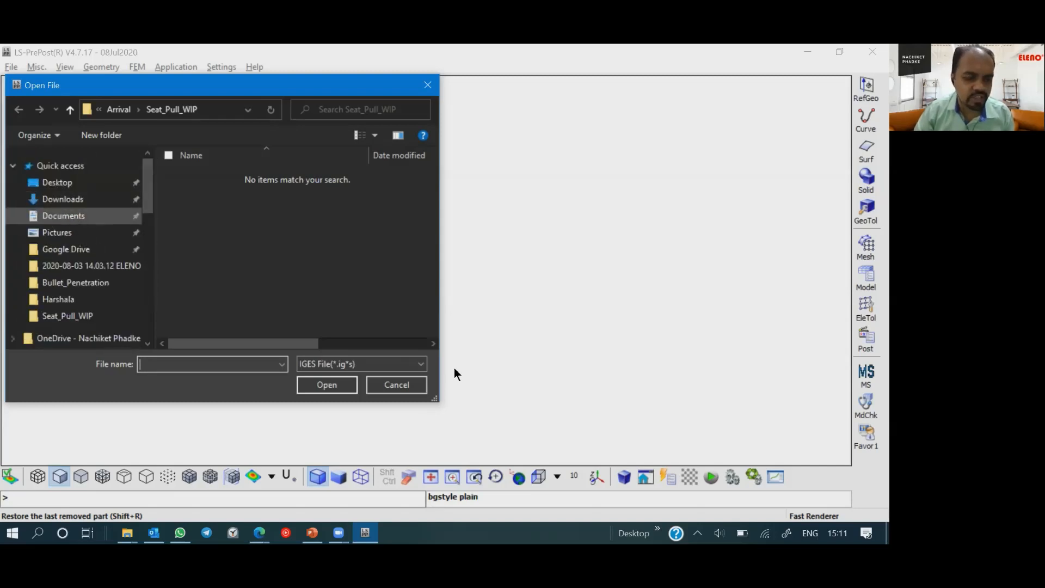
left_click(75, 215)
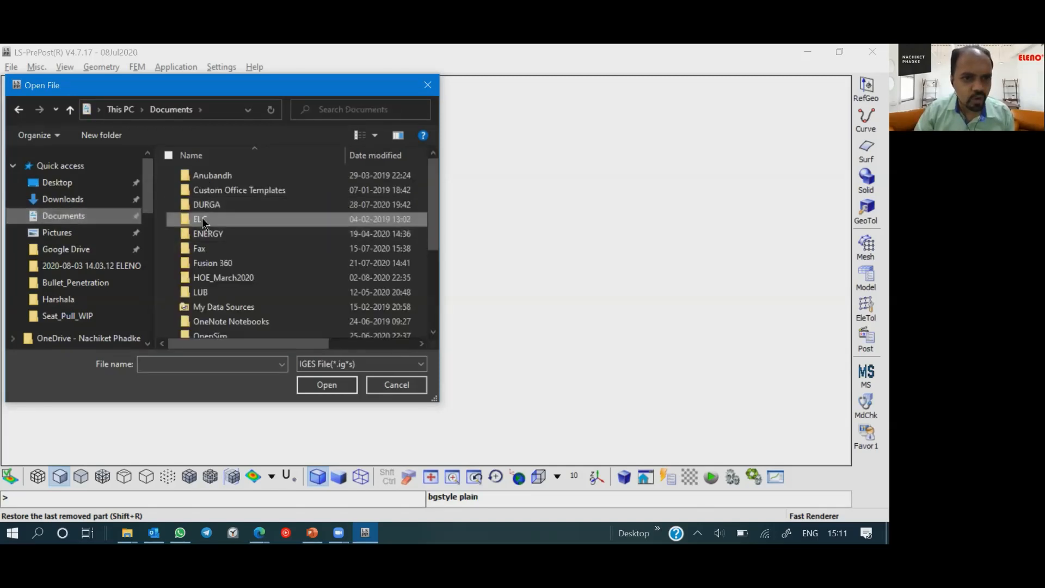
left_click(202, 218)
double_click(207, 235)
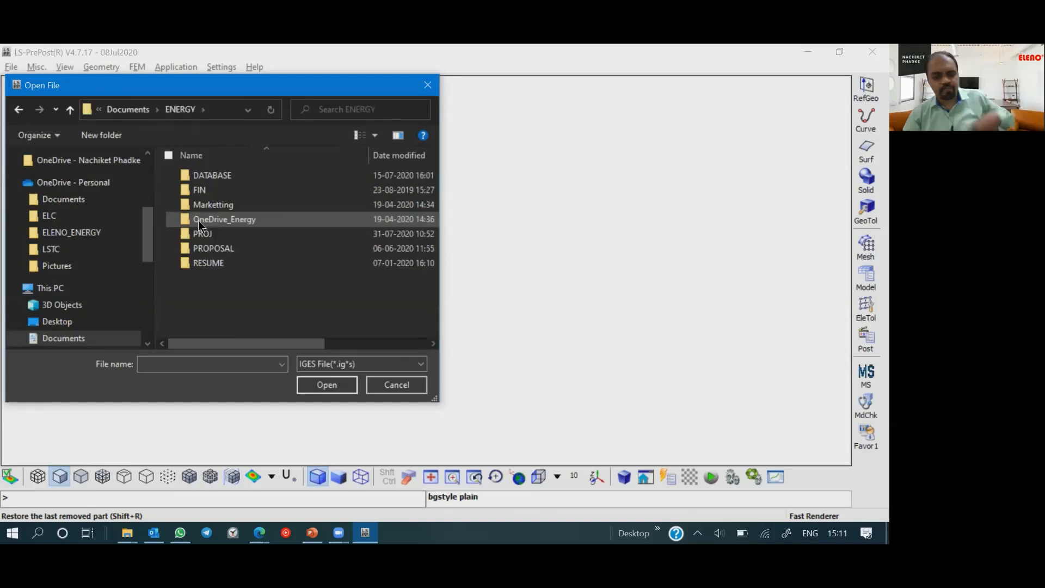
key("BackSpace")
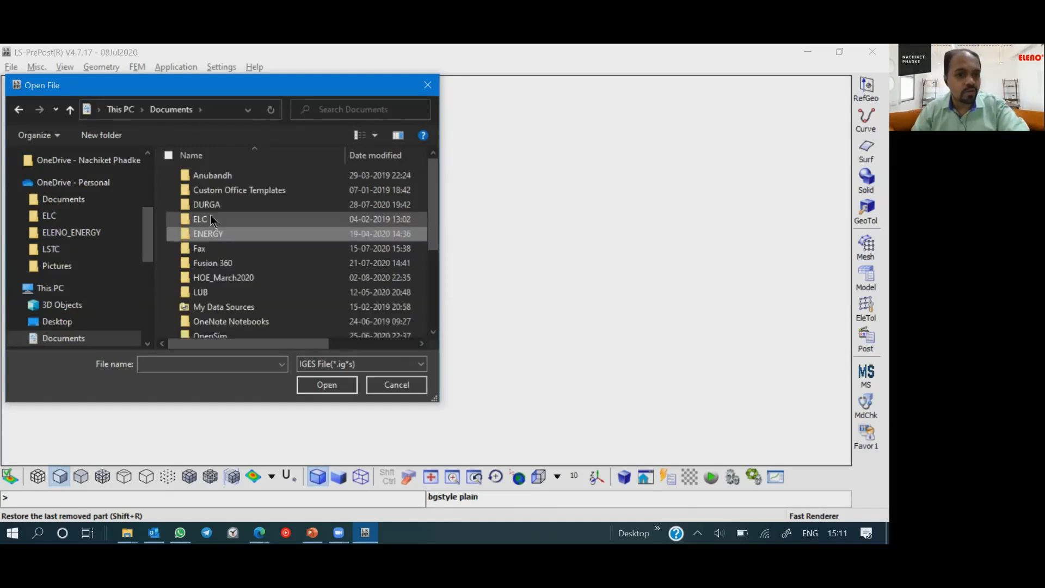
- Browse through the ELC and DATABASE folders into Online_Training
left_click(210, 214)
double_click(210, 219)
left_click(212, 176)
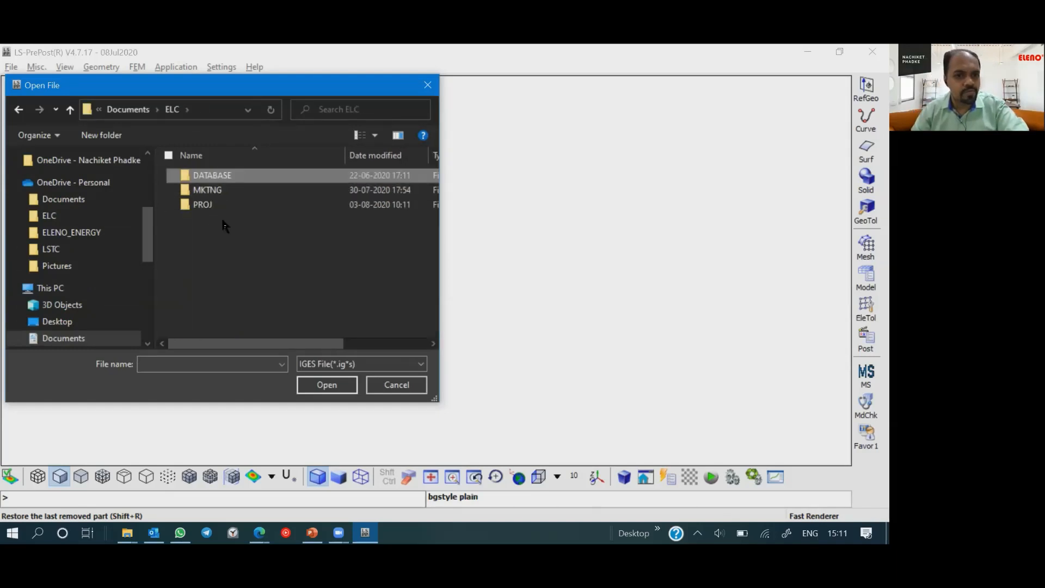
key("Return")
scroll(220, 217, "down", 5)
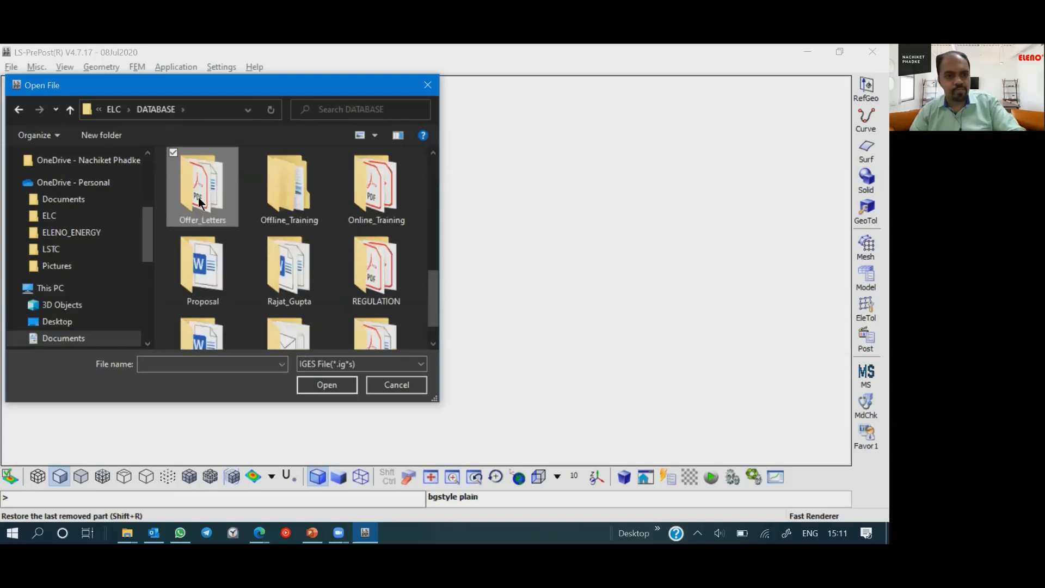
double_click(380, 205)
- Browse through March2020, Database and RUPD into the RUPD_online_training_doc folder
left_click(225, 251)
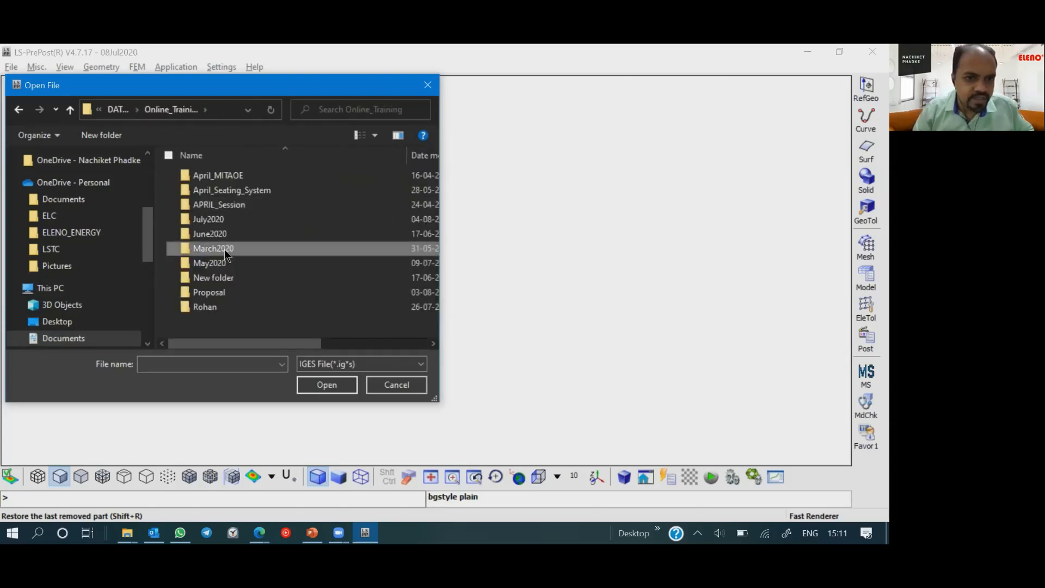
double_click(225, 250)
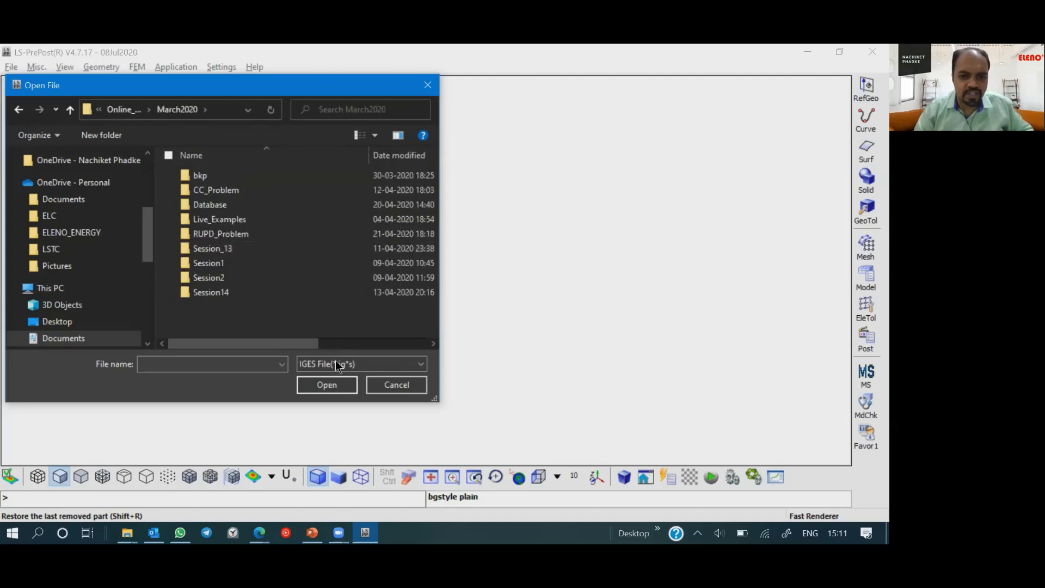
double_click(209, 204)
left_click(204, 249)
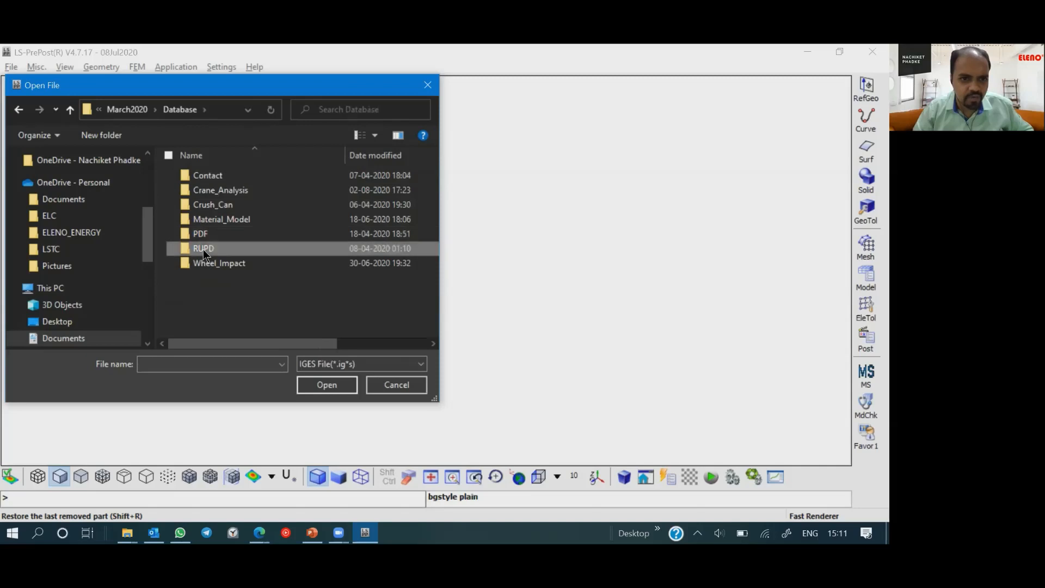
double_click(203, 250)
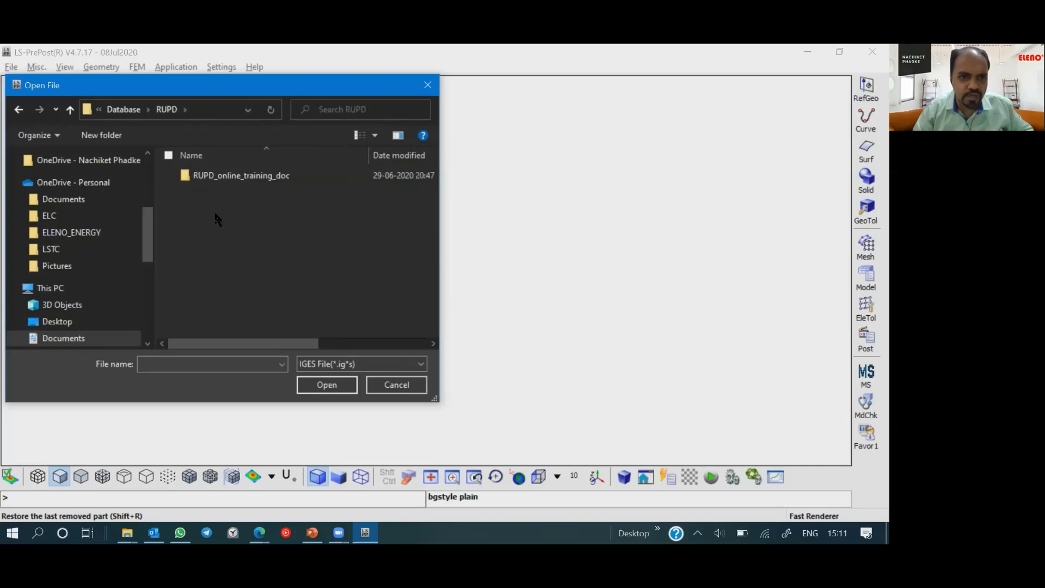
double_click(233, 177)
- Show all file types and try to open RUPD_online_training_geom as an IGES file with the default read options
left_click(18, 109)
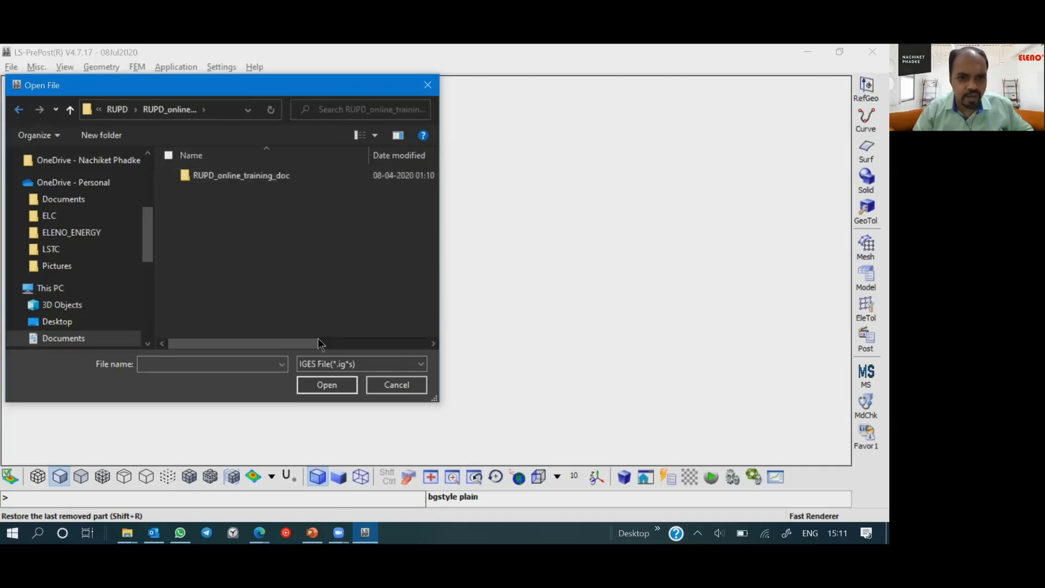
left_click(328, 368)
left_click(321, 350)
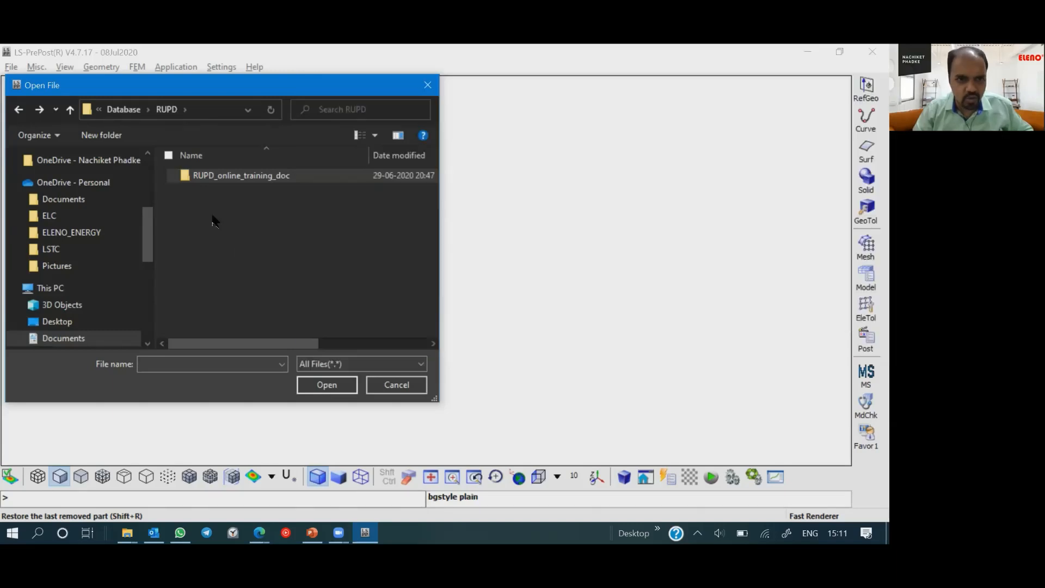
double_click(240, 177)
left_click(244, 249)
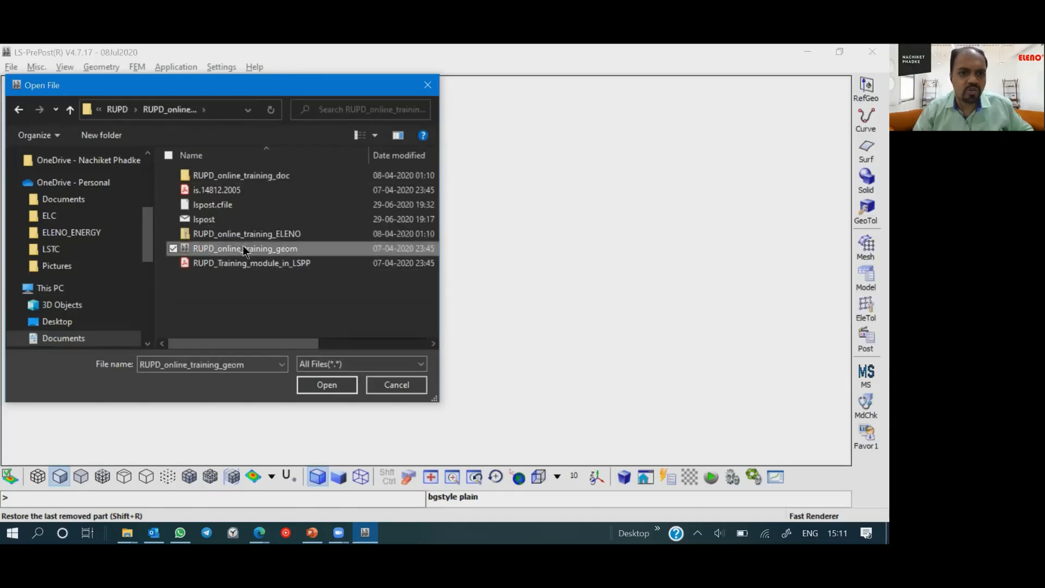
left_click(343, 383)
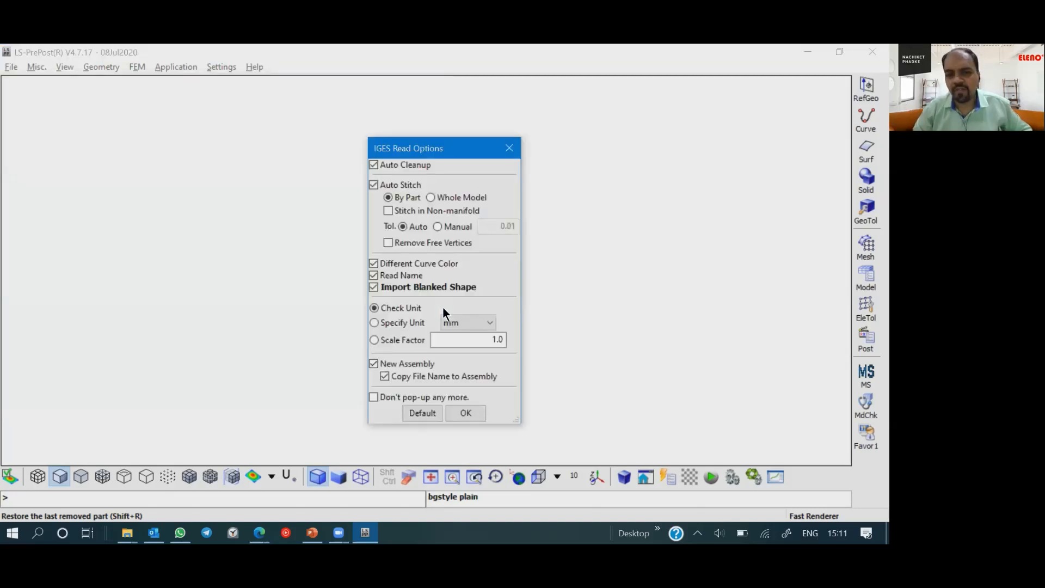
left_click(465, 412)
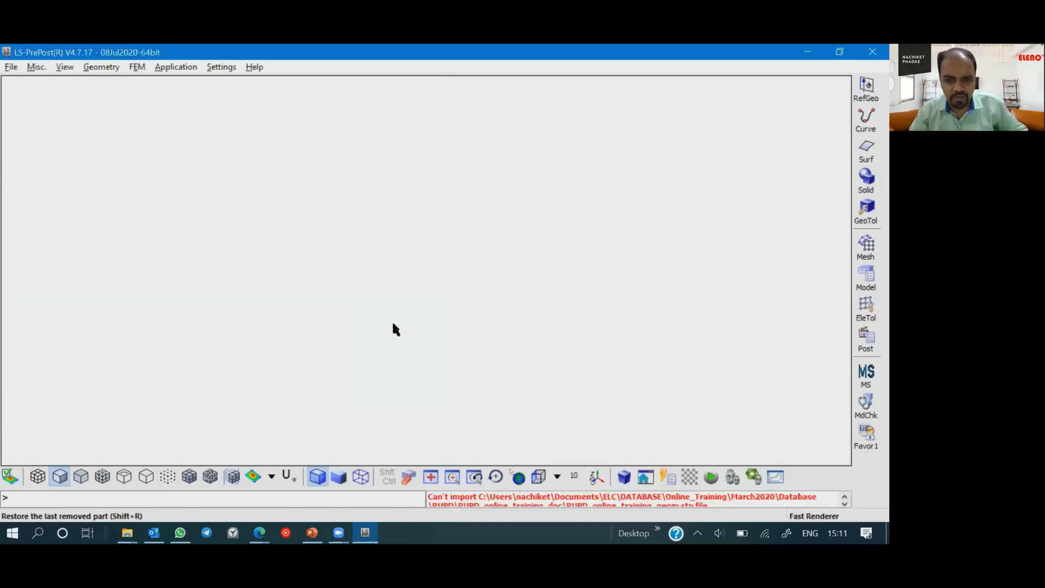
- Open RUPD_online_training_geom as a STEP file, accepting the default STEP read options
left_click(11, 67)
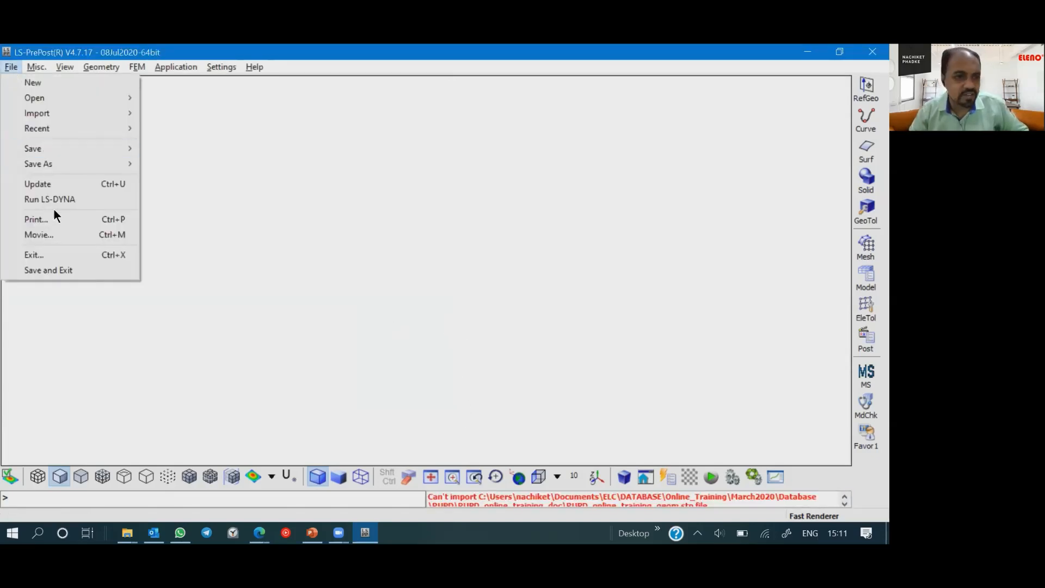
mouse_move(44, 99)
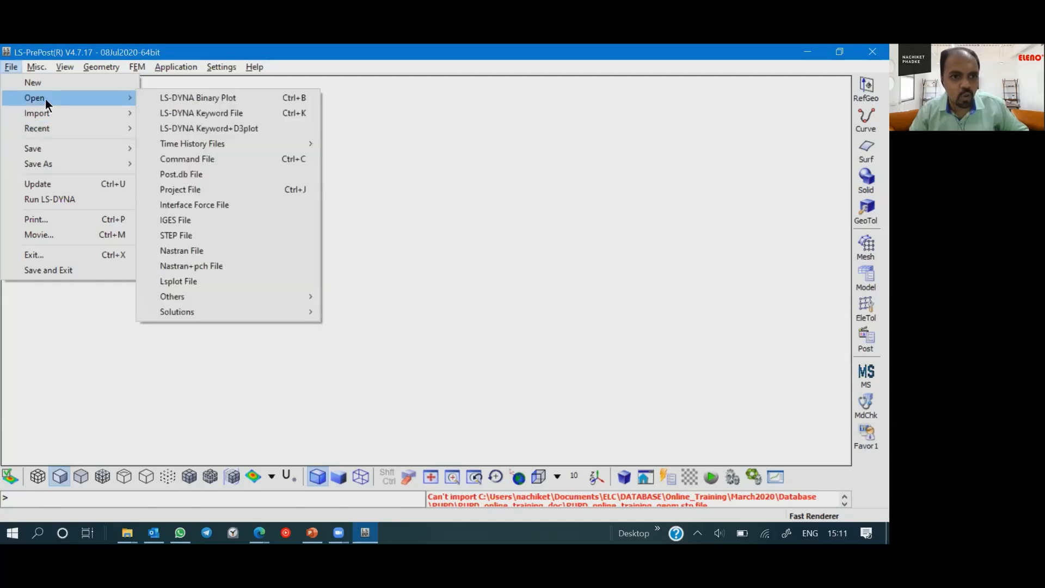
left_click(163, 238)
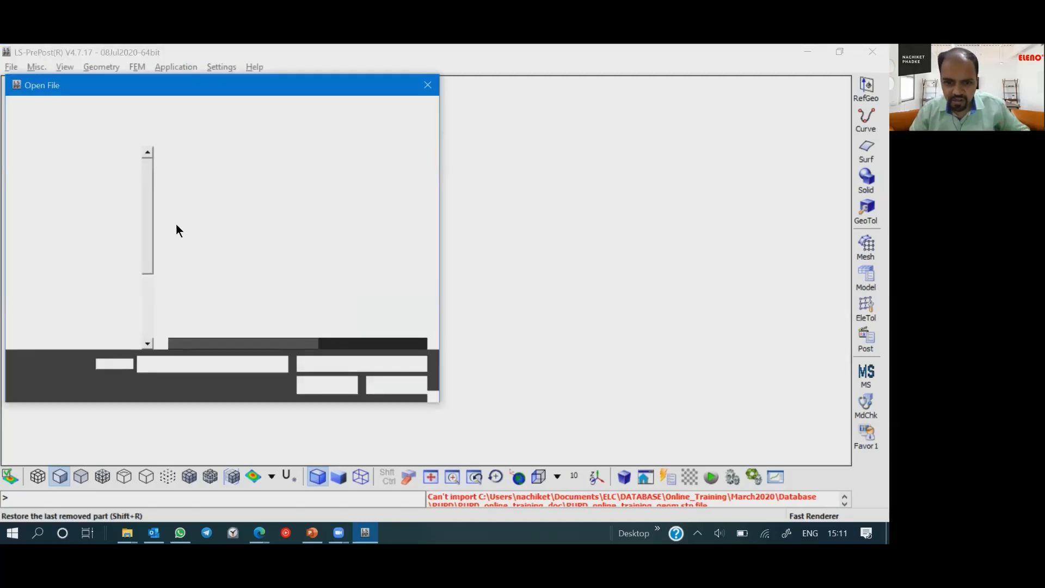
left_click(223, 190)
double_click(223, 190)
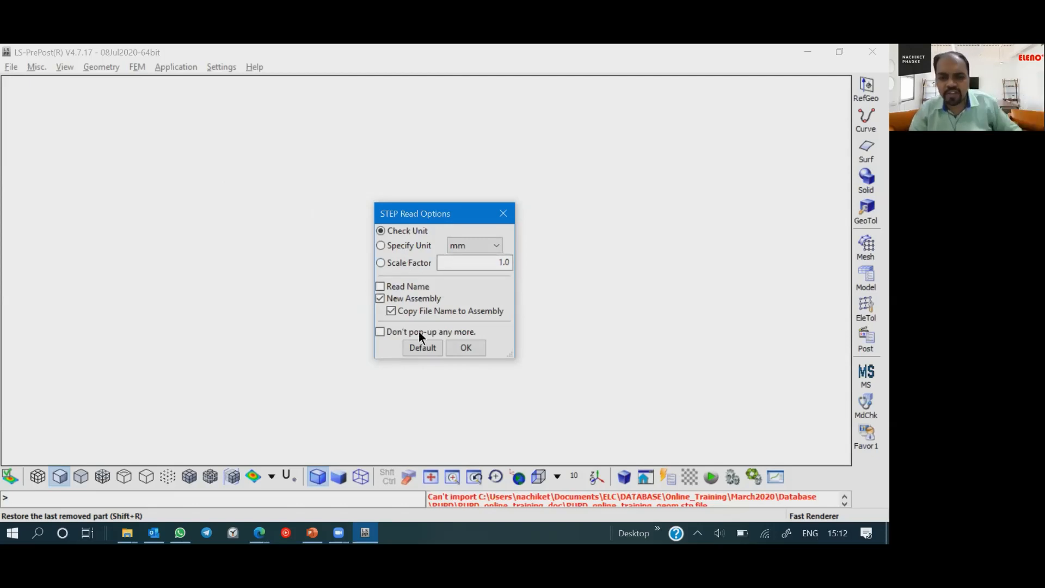
left_click(474, 349)
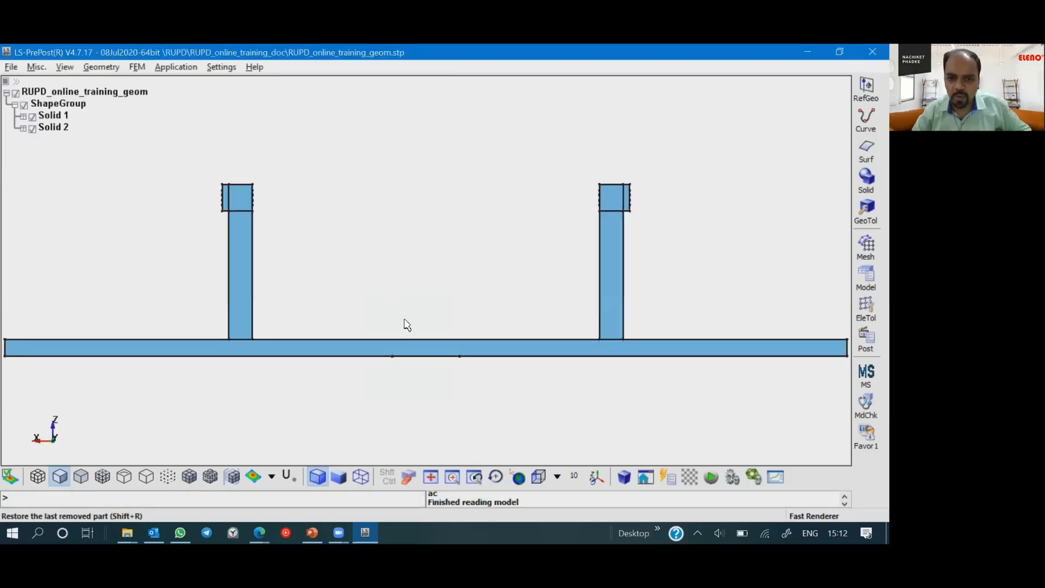
- Rotate the imported geometry to inspect the long crossbar and its two support brackets in an oblique 3D view
left_click_drag(140, 277, 312, 338, "shift")
left_click_drag(417, 189, 527, 359, "shift")
middle_click_drag(527, 359, 525, 340, "shift")
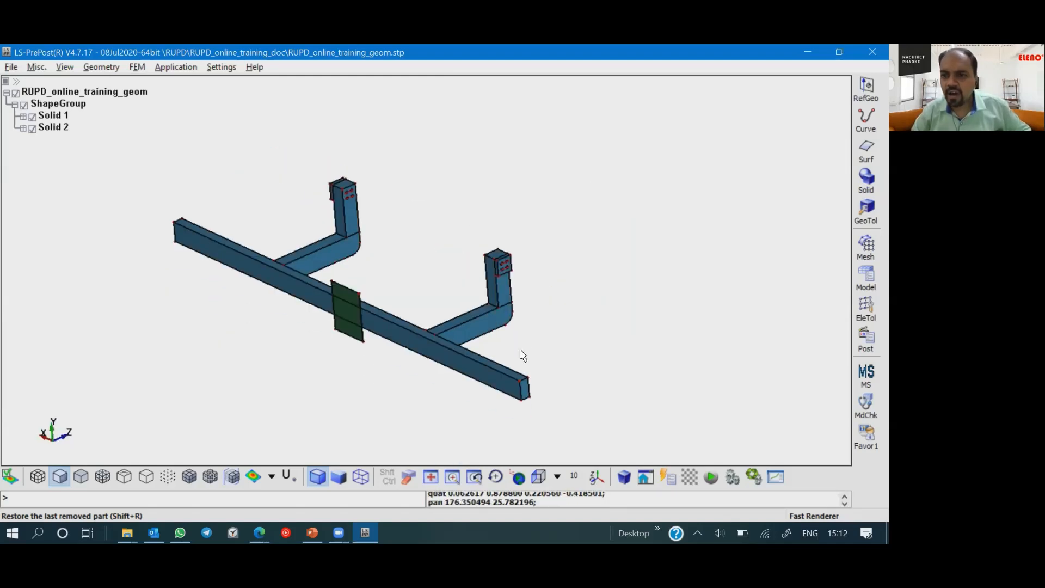
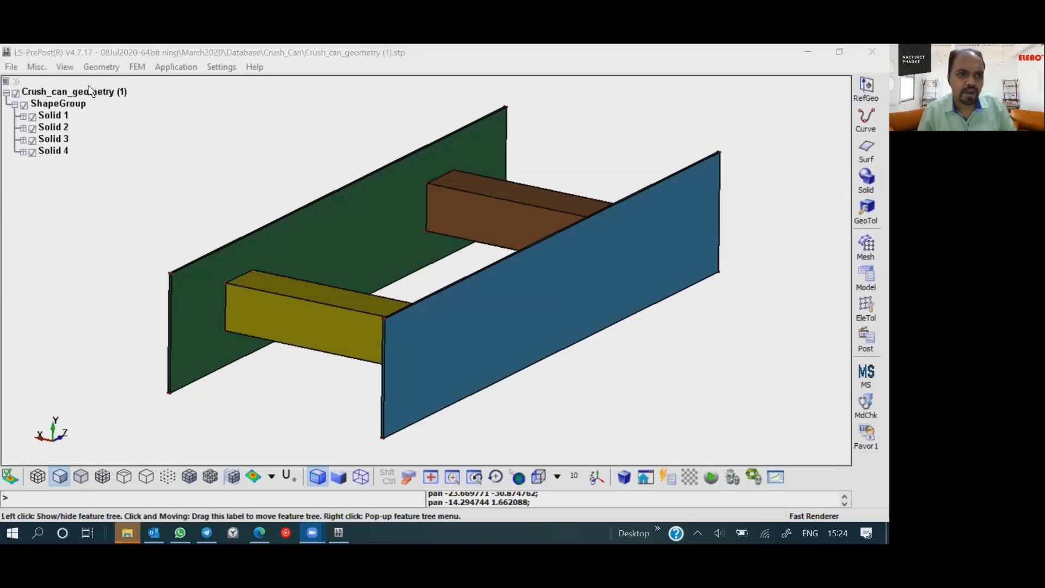
- Open the Auto Mesher from the element and mesh tools and place its dialog clear of the yellow beam
left_click(93, 64)
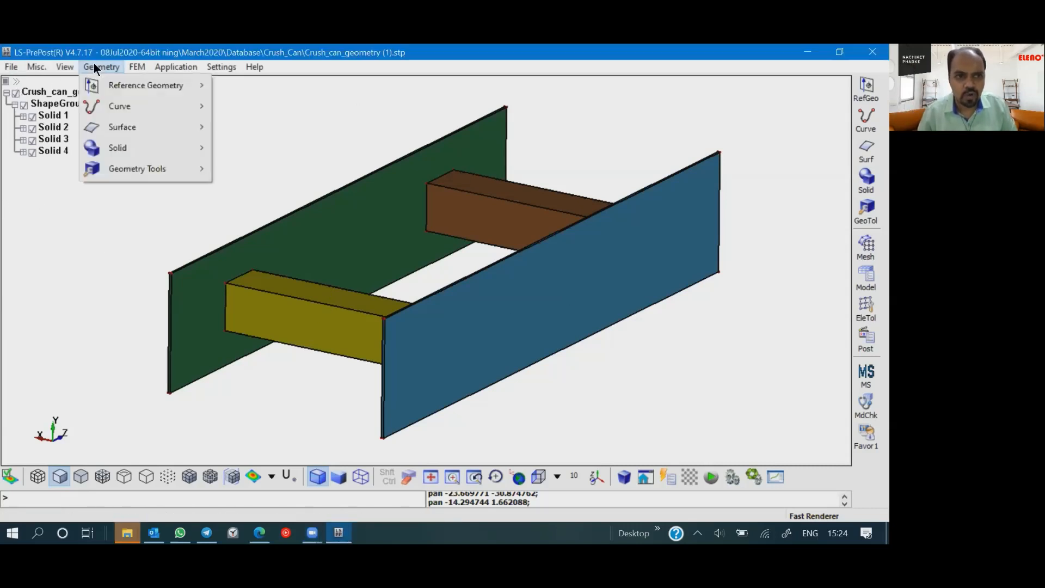
mouse_move(138, 67)
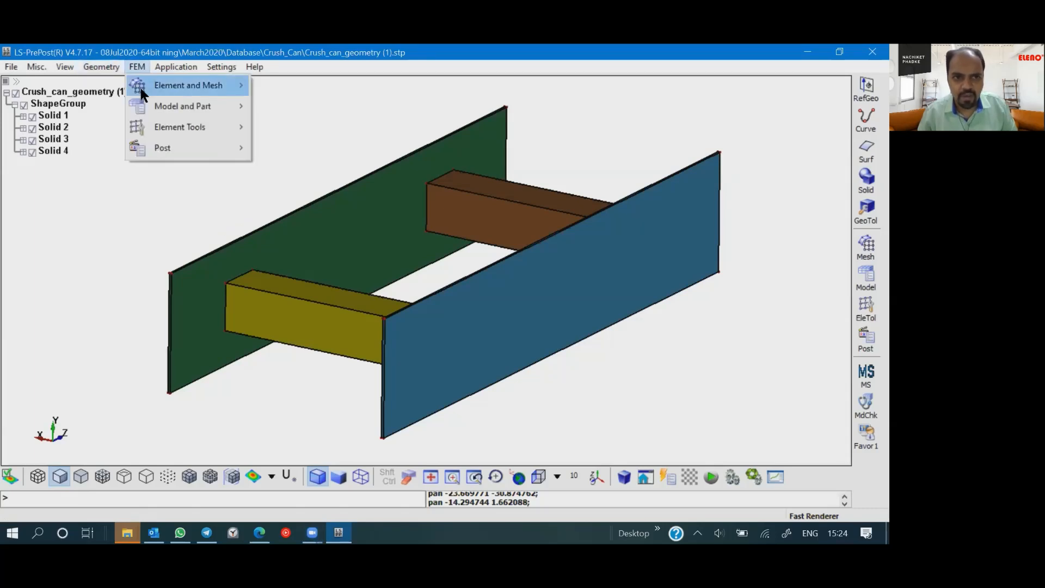
mouse_move(140, 87)
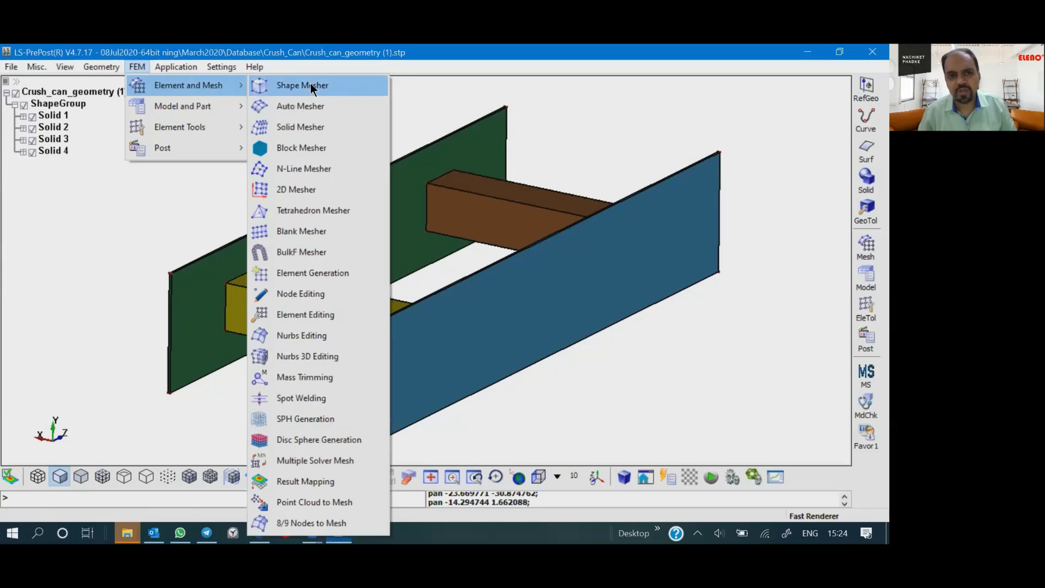
left_click(289, 115)
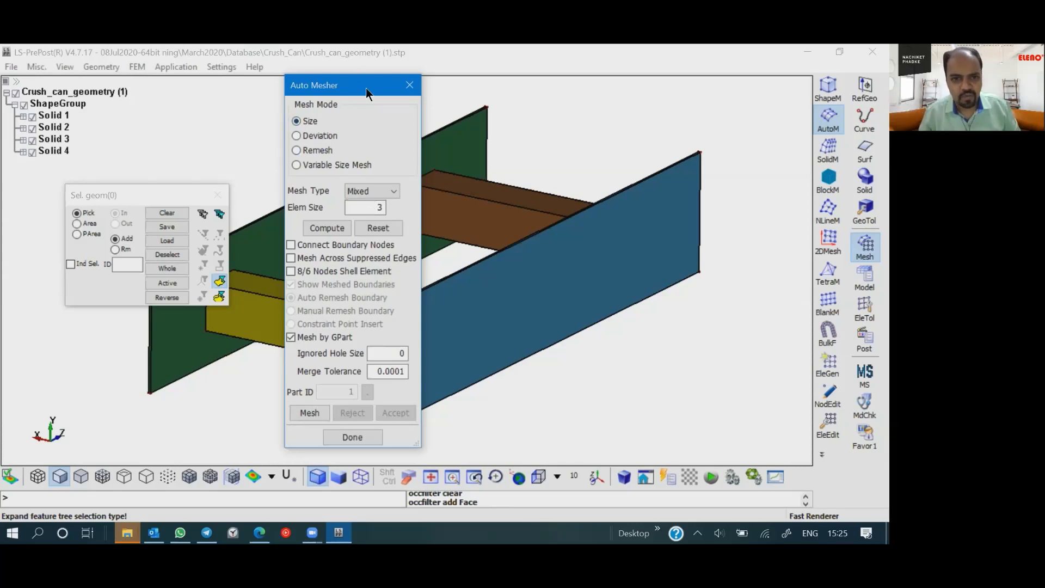
left_click_drag(365, 87, 639, 87)
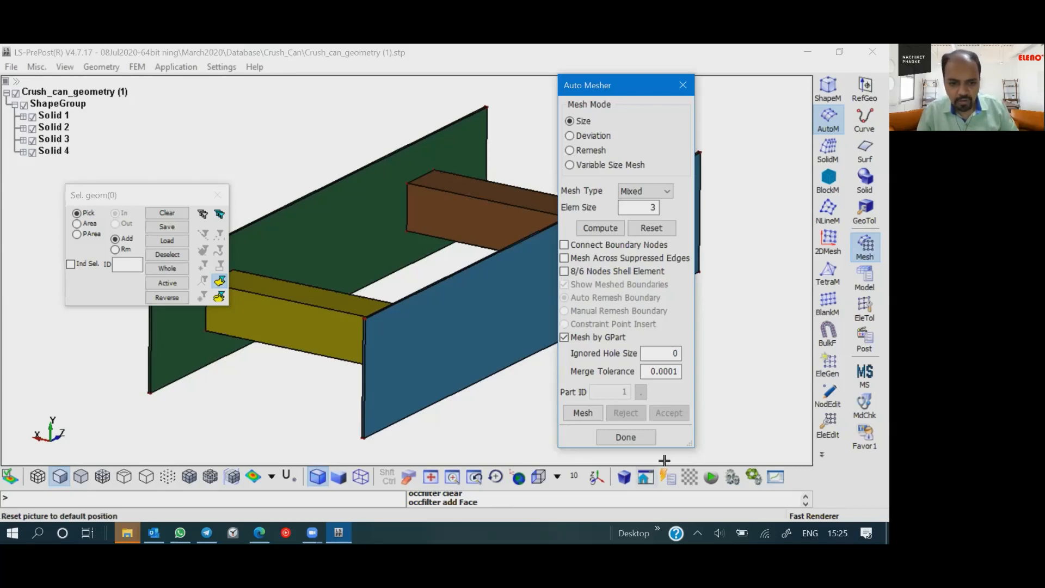
- Look through the additional mesh tools, from Nurbs Editing to 8/9 Nodes to Mesh
left_click(586, 486)
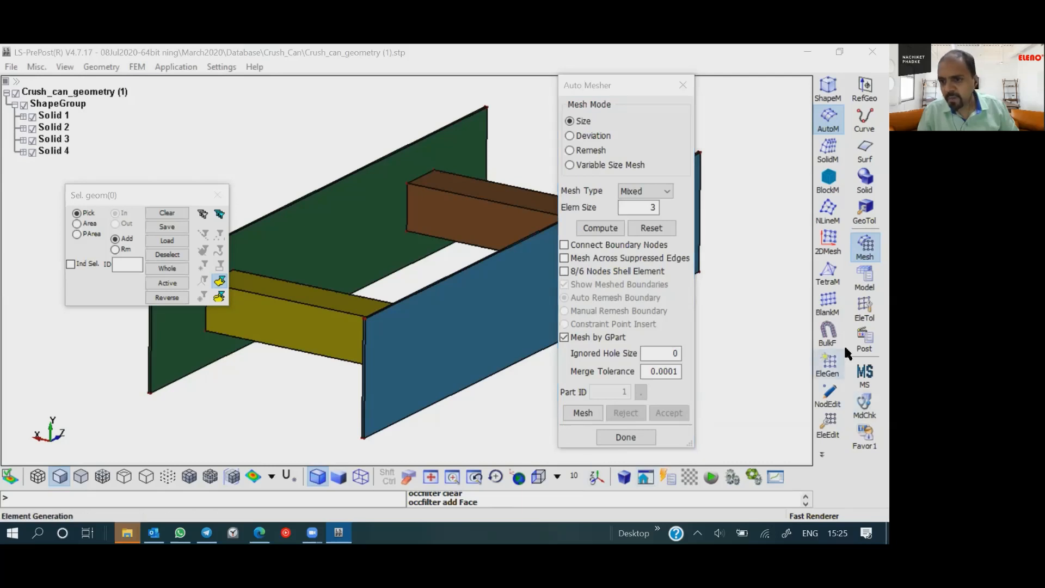
left_click(828, 456)
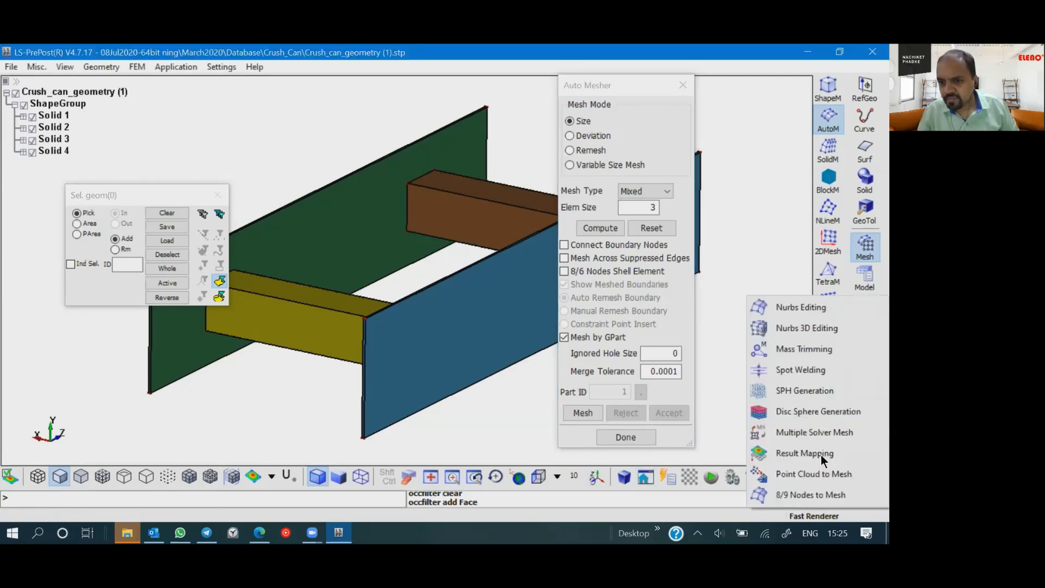
left_click(727, 347)
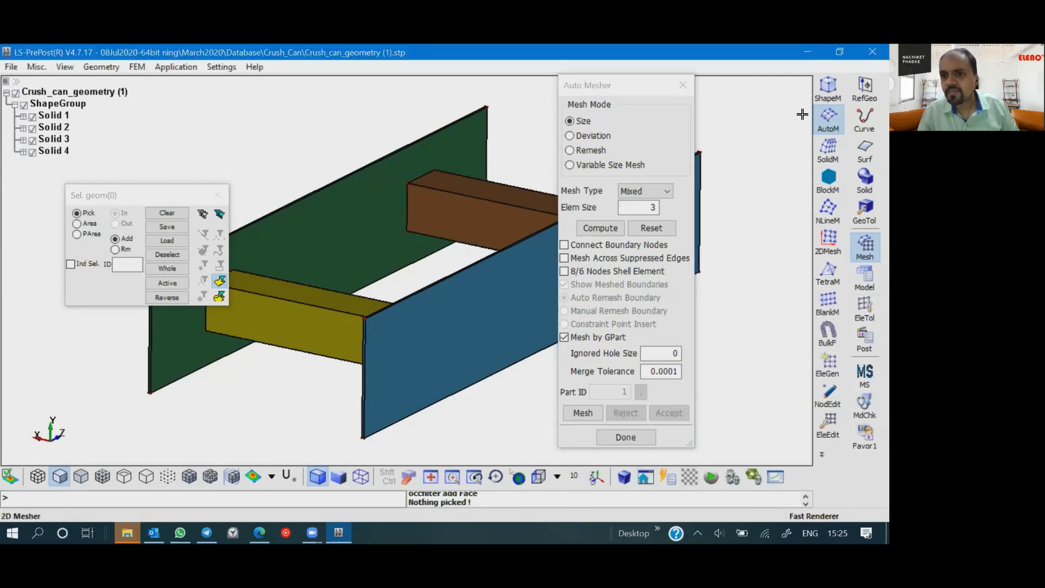
- Try to measure a point-to-point distance with Dist P2P, starting at the green plate's upper near corner
left_click(865, 319)
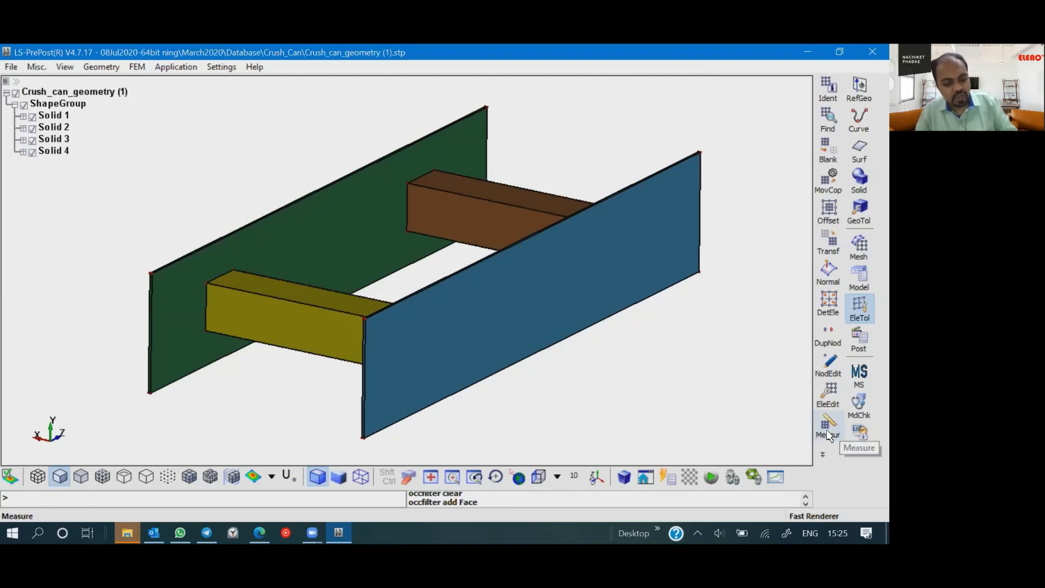
left_click(827, 439)
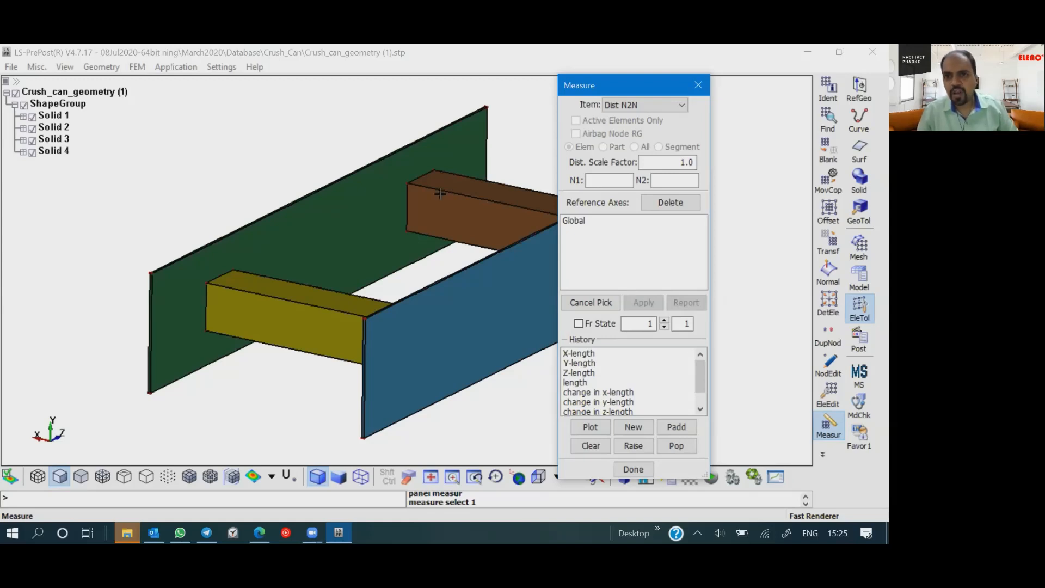
left_click(652, 104)
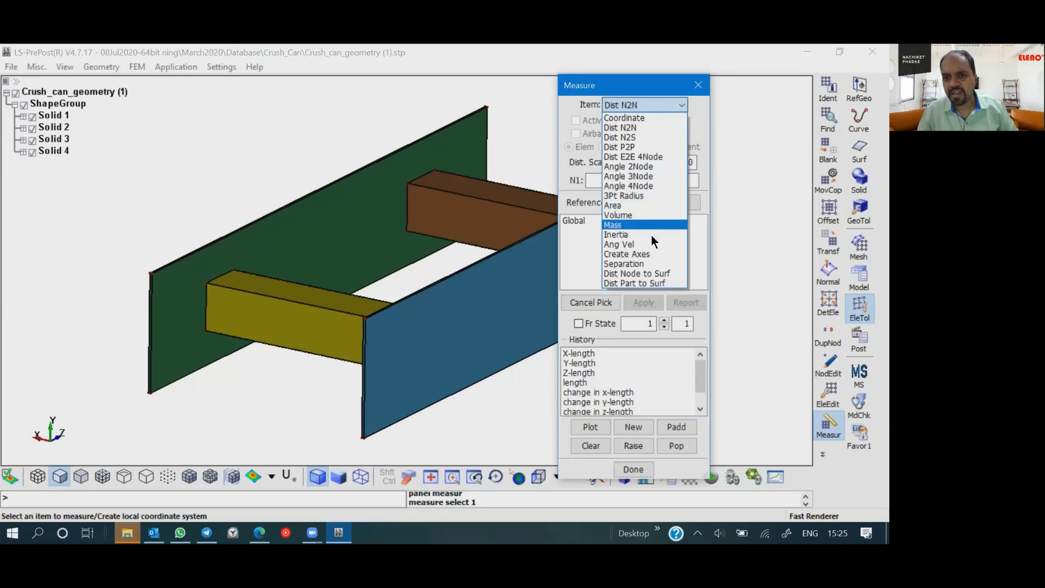
left_click(634, 147)
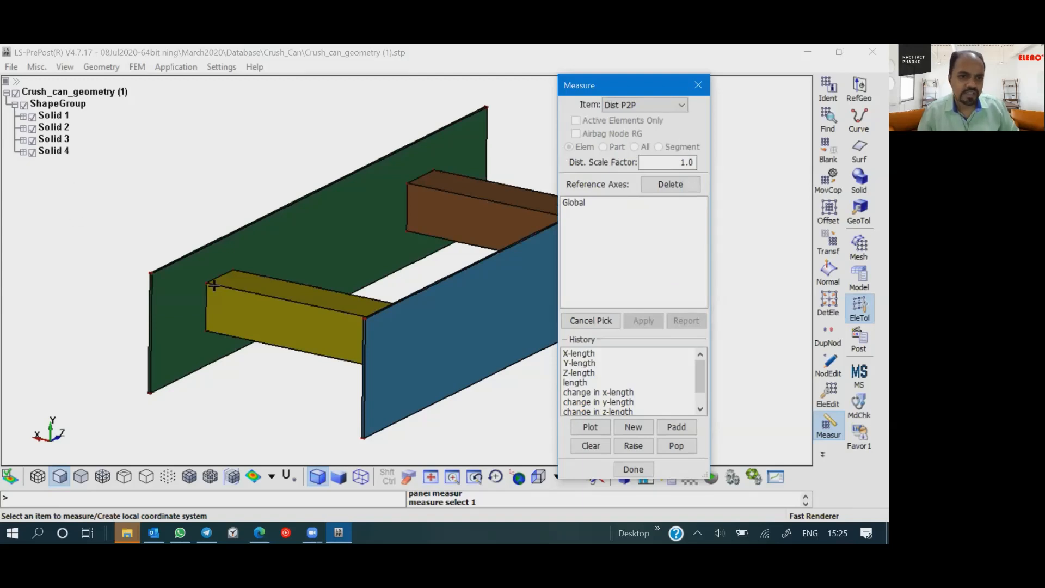
mouse_move(250, 306)
left_mouse_down("shift")
mouse_move(404, 313)
mouse_move(261, 302)
left_mouse_up("shift")
scroll(229, 296, "up", 2)
scroll(207, 267, "up", 3)
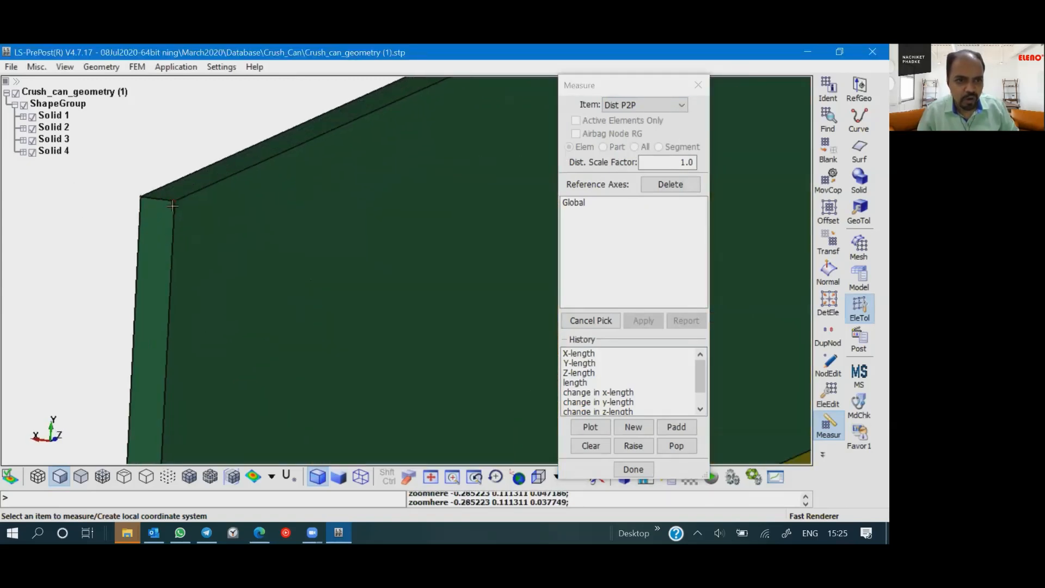
scroll(175, 203, "down", 4)
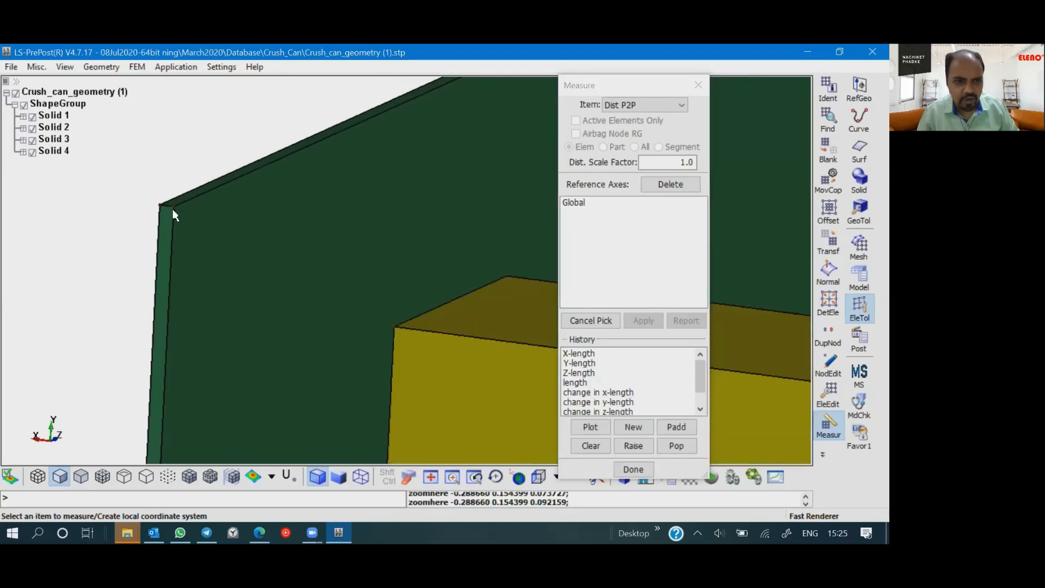
left_click(175, 207)
left_click(175, 207)
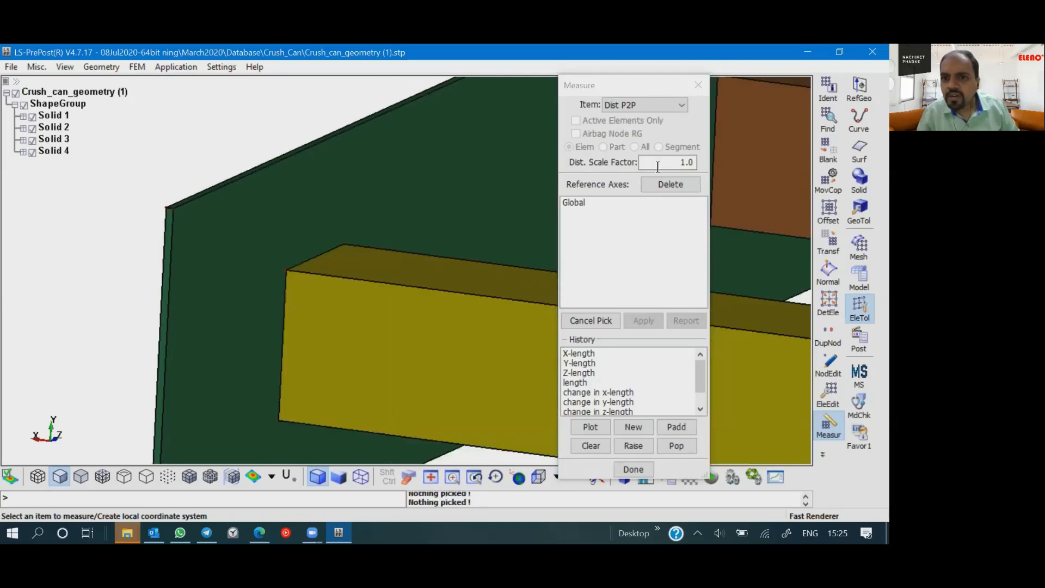
- Try to measure the coordinates of the green plate's upper corner, using the Global reference axes and the X-coordinate history
left_click(621, 109)
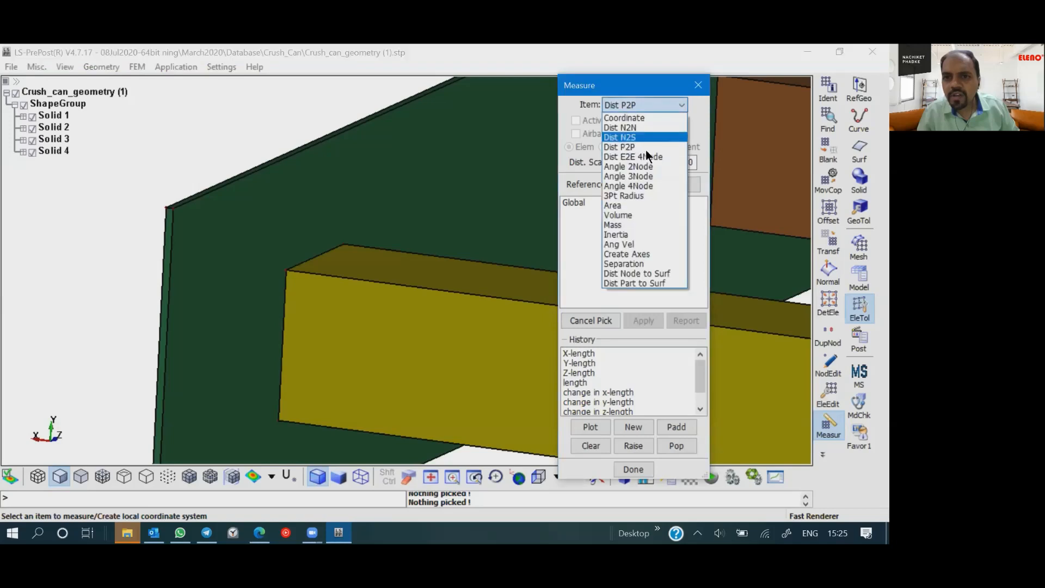
left_click(626, 117)
left_click(173, 210)
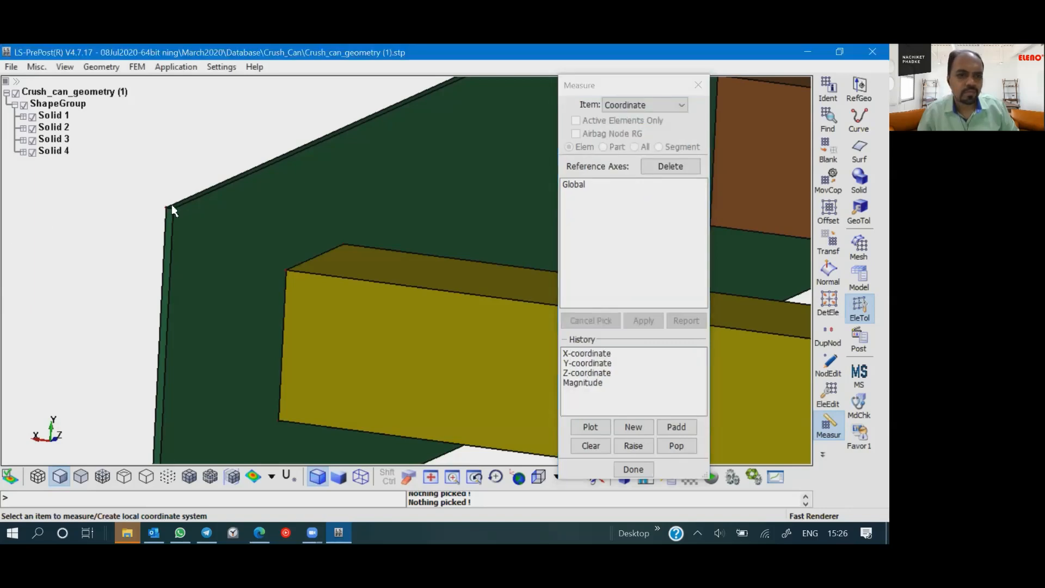
left_click(609, 104)
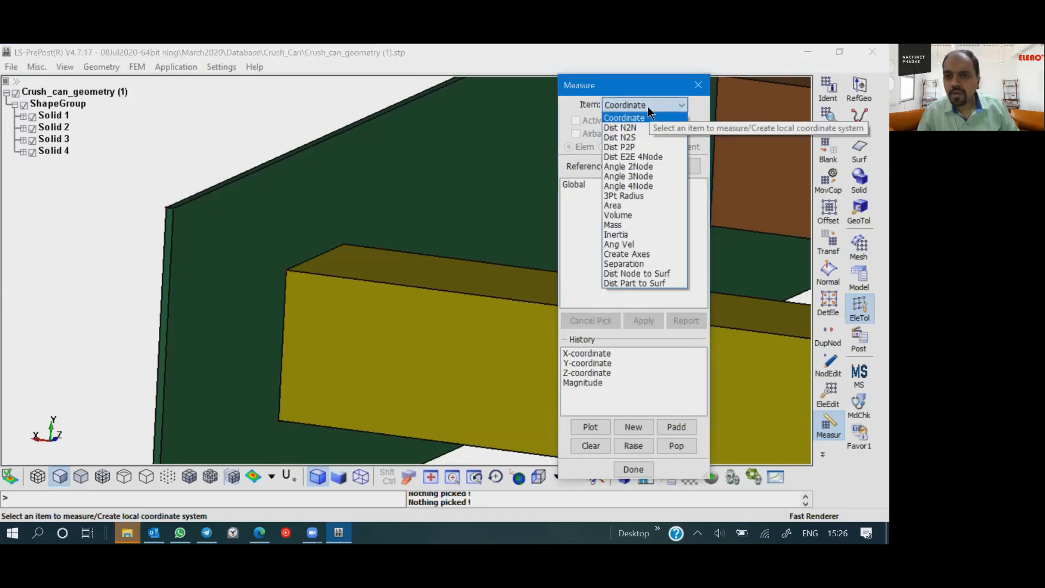
left_click(574, 182)
left_click(573, 182)
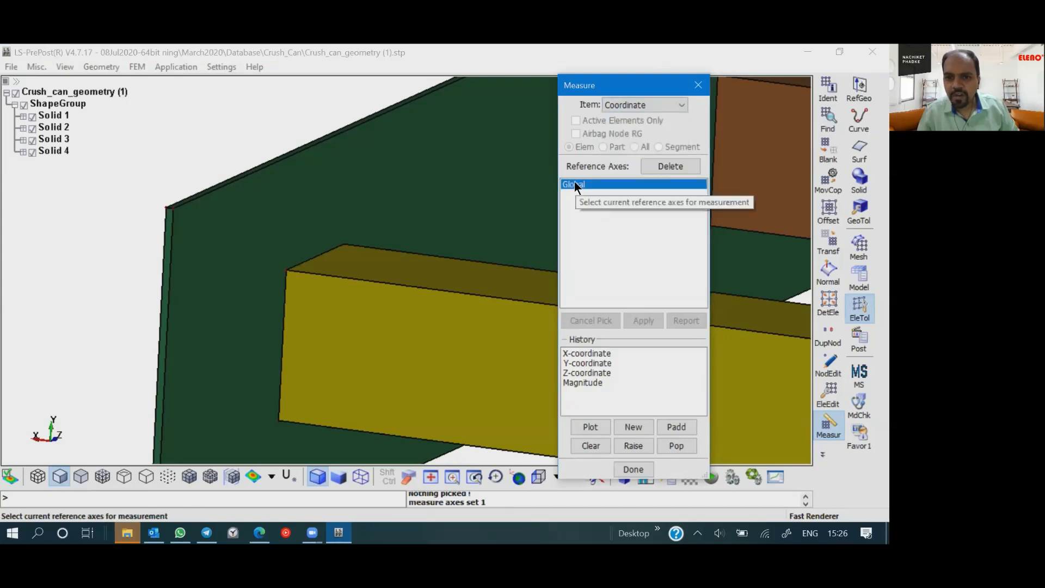
left_click(622, 106)
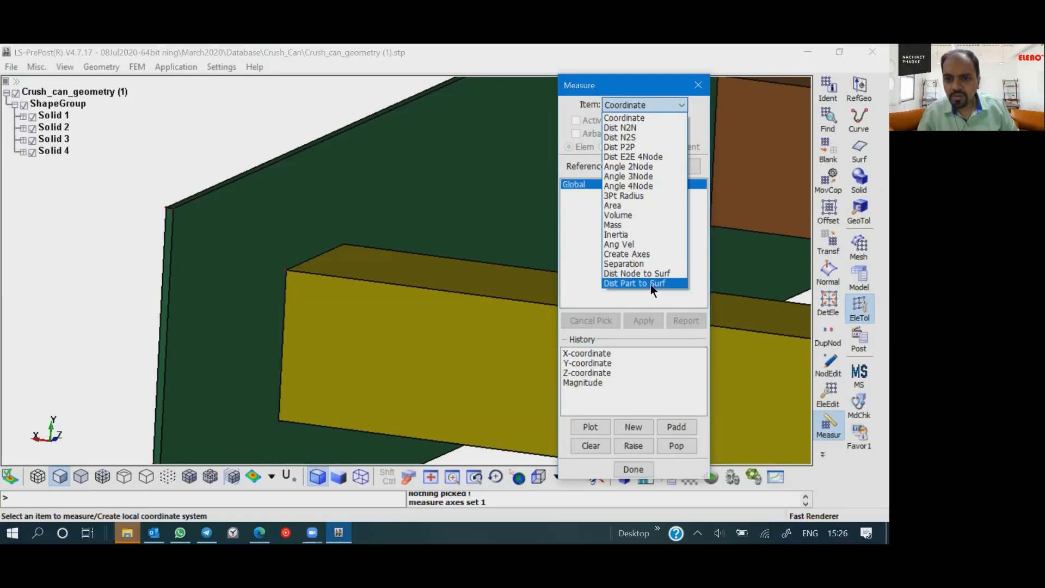
left_click(590, 354)
left_click(587, 348)
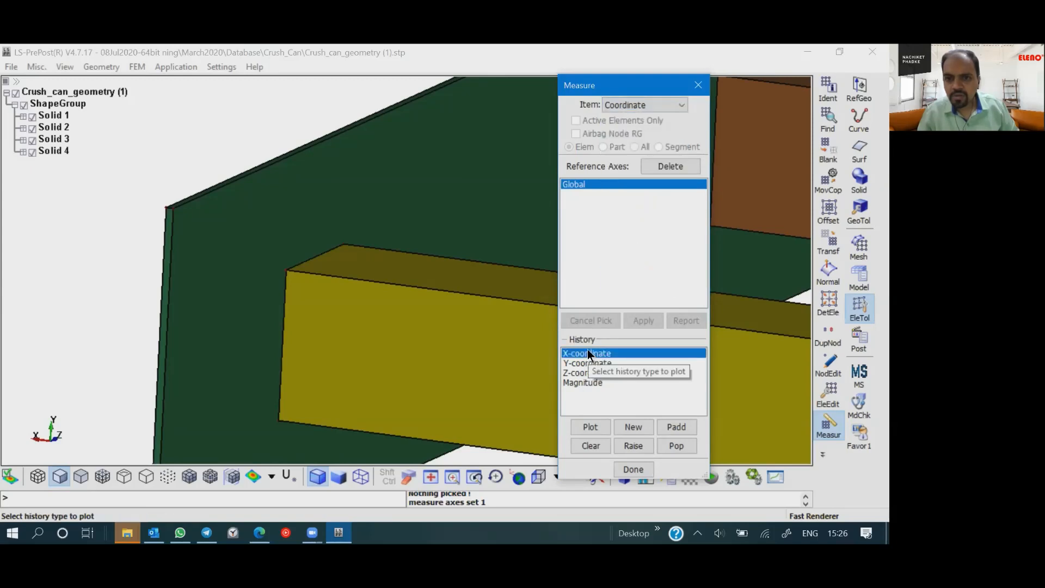
- Try to measure a Dist N2N distance from the green plate's upper corner with the length history selected
left_click(651, 104)
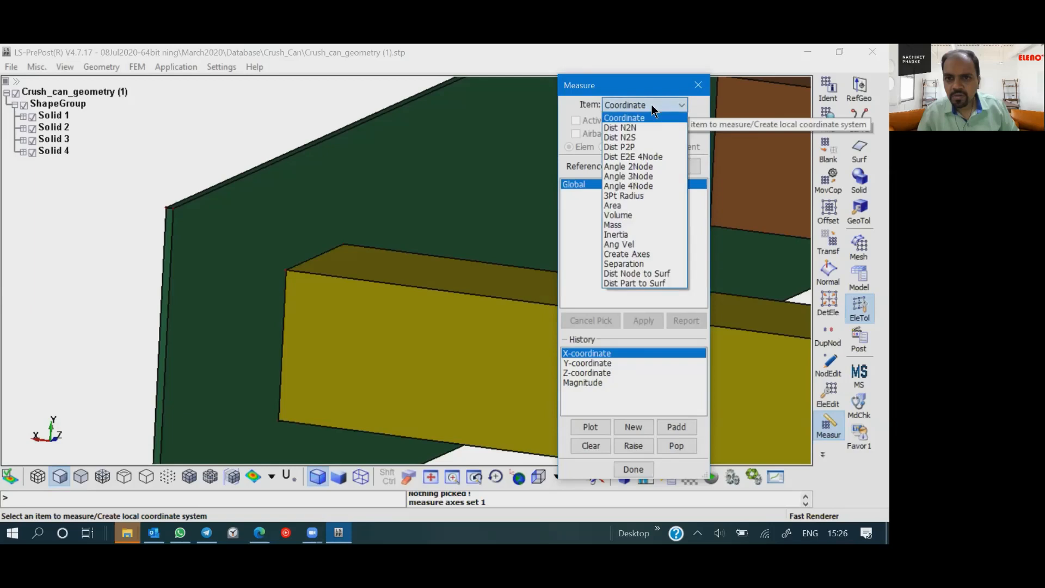
left_click(620, 129)
left_click(172, 211)
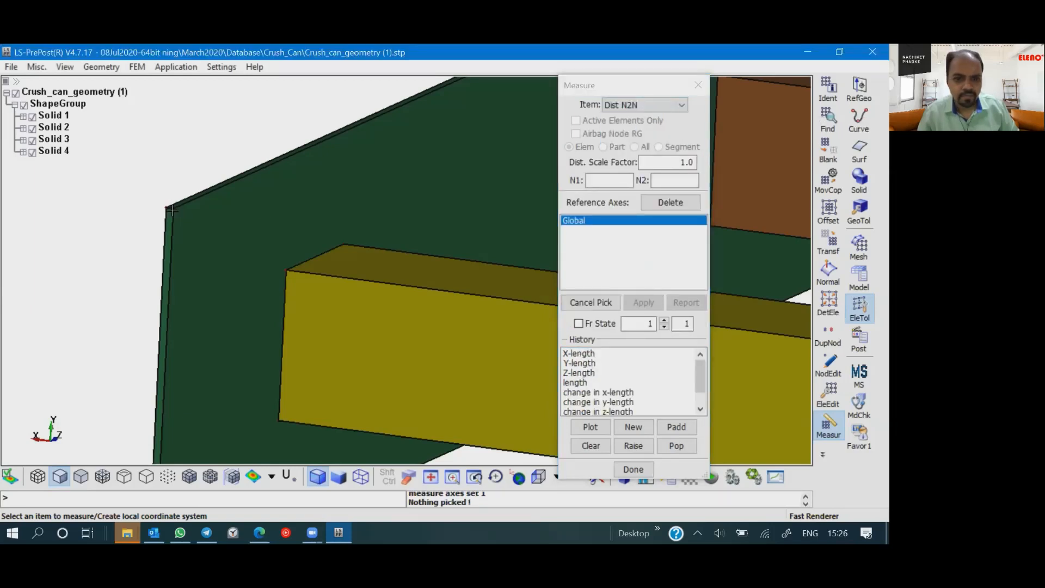
left_click(172, 210)
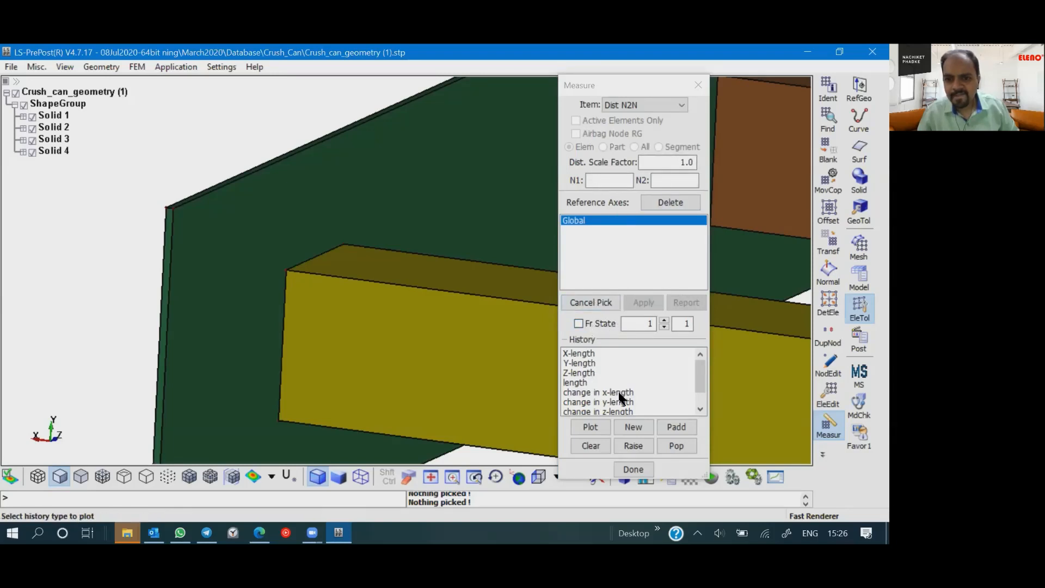
left_click(574, 382)
left_click(444, 297)
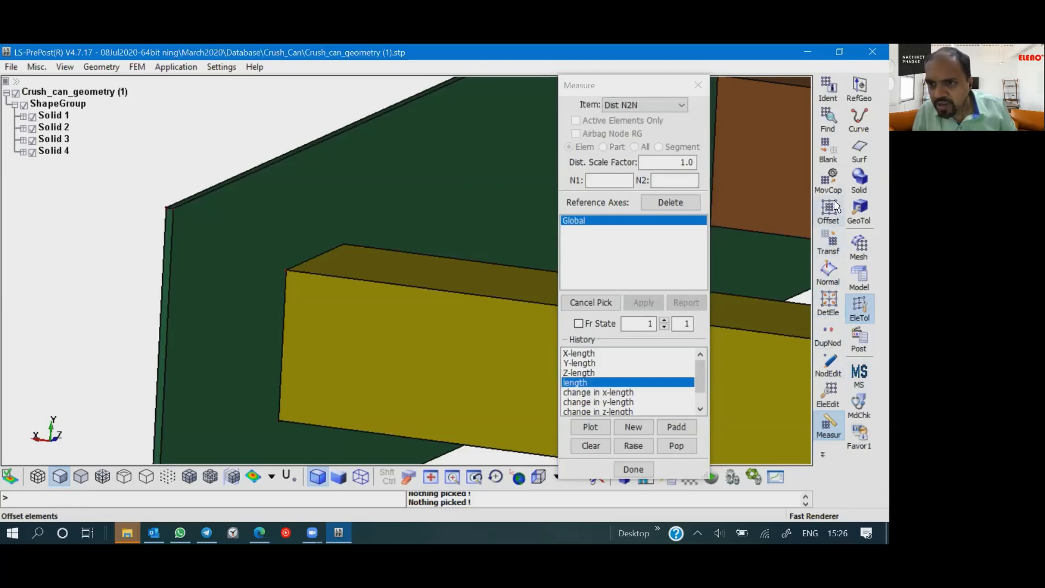
- Create and accept 3 nodes with the OnCurve option along the yellow beam's upper front edge
left_click(830, 371)
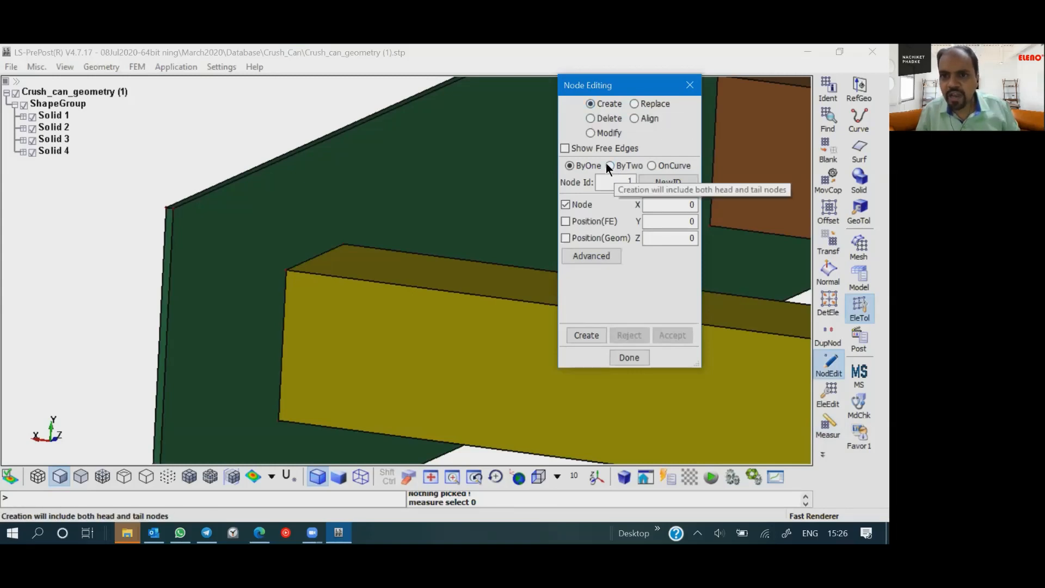
left_click(655, 167)
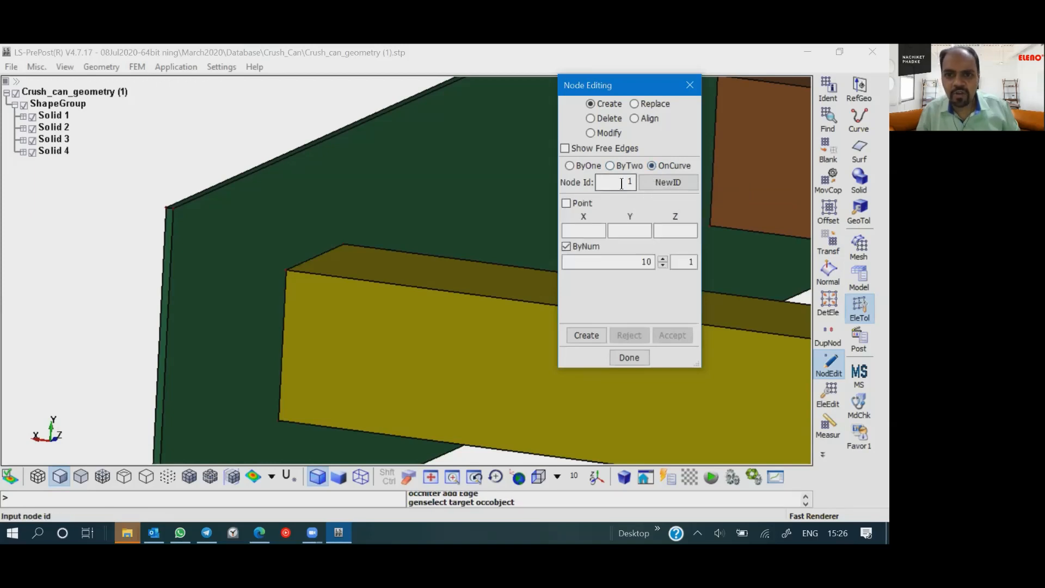
left_click(658, 184)
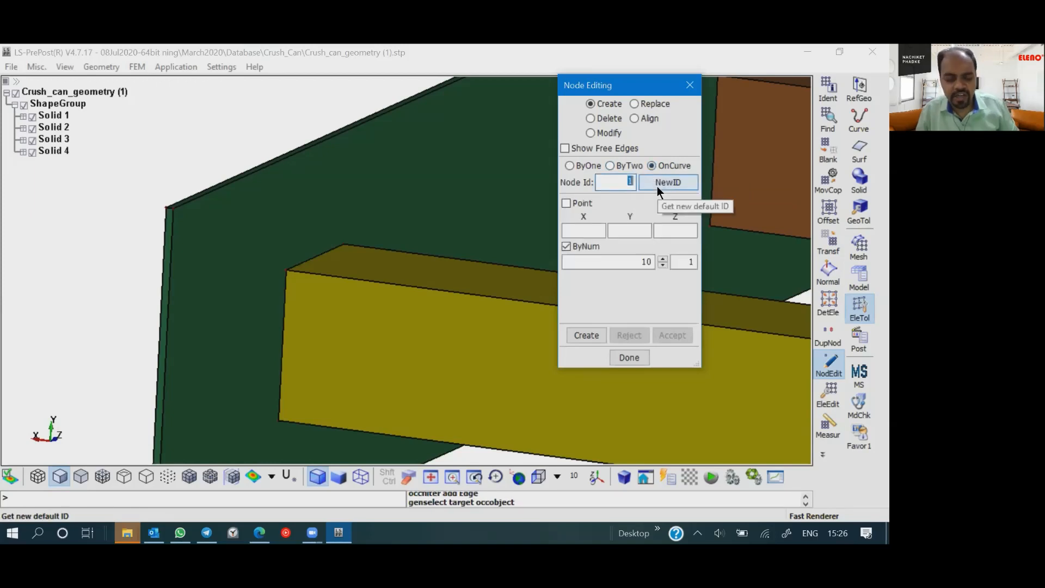
left_click(621, 265)
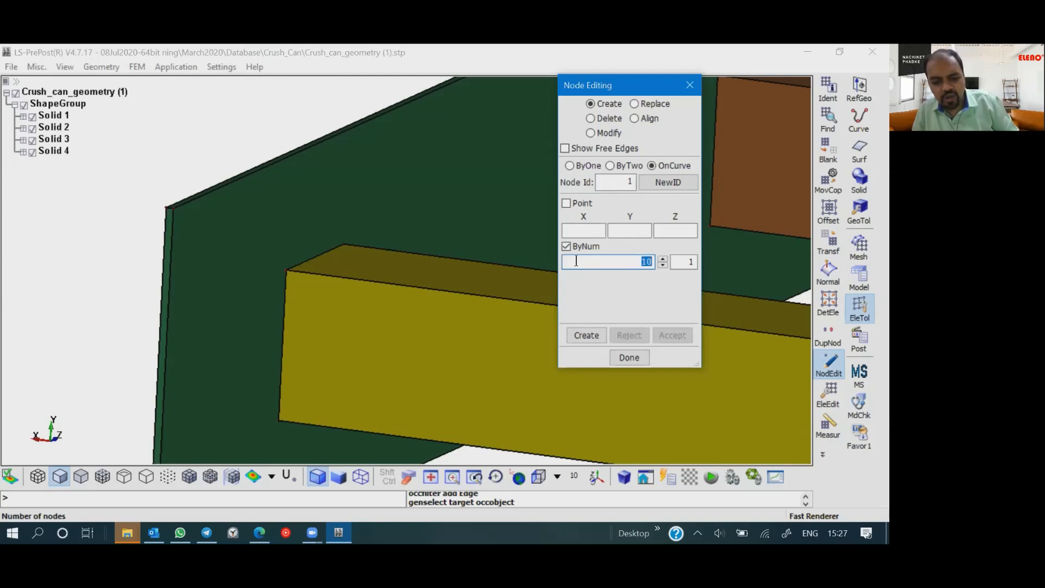
type("3")
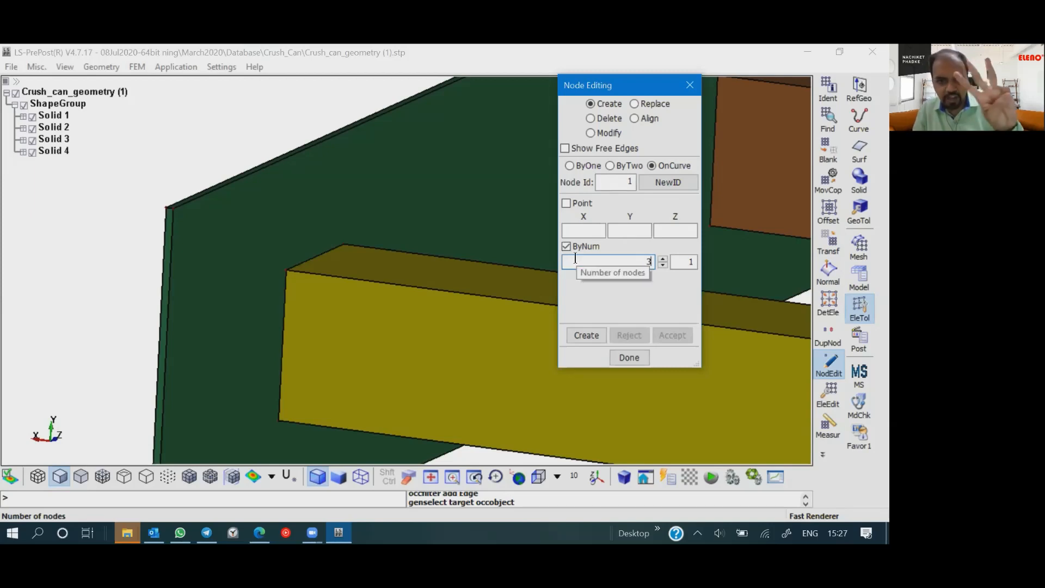
left_click(434, 288)
left_click(586, 335)
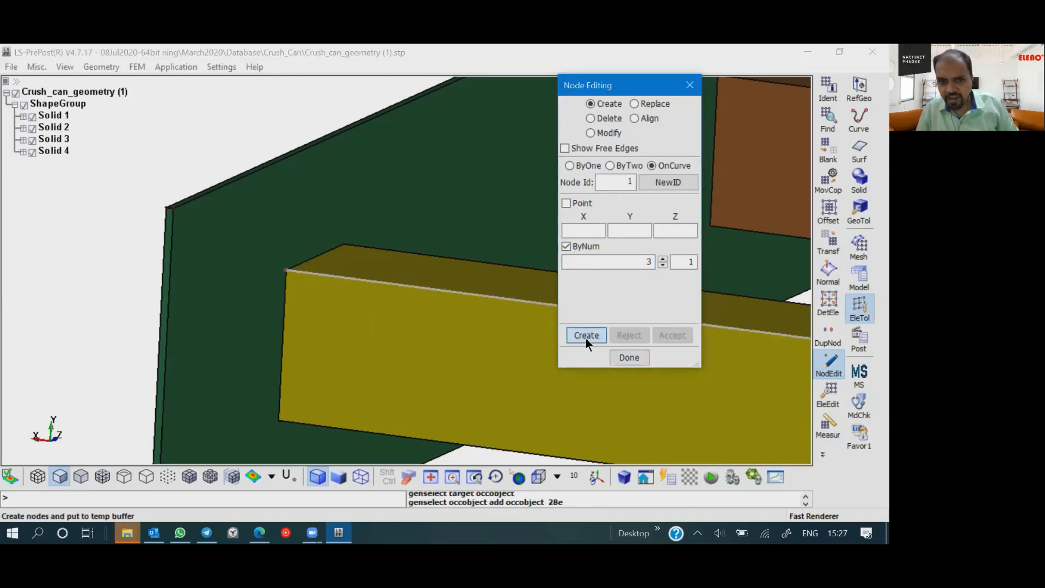
left_click(675, 335)
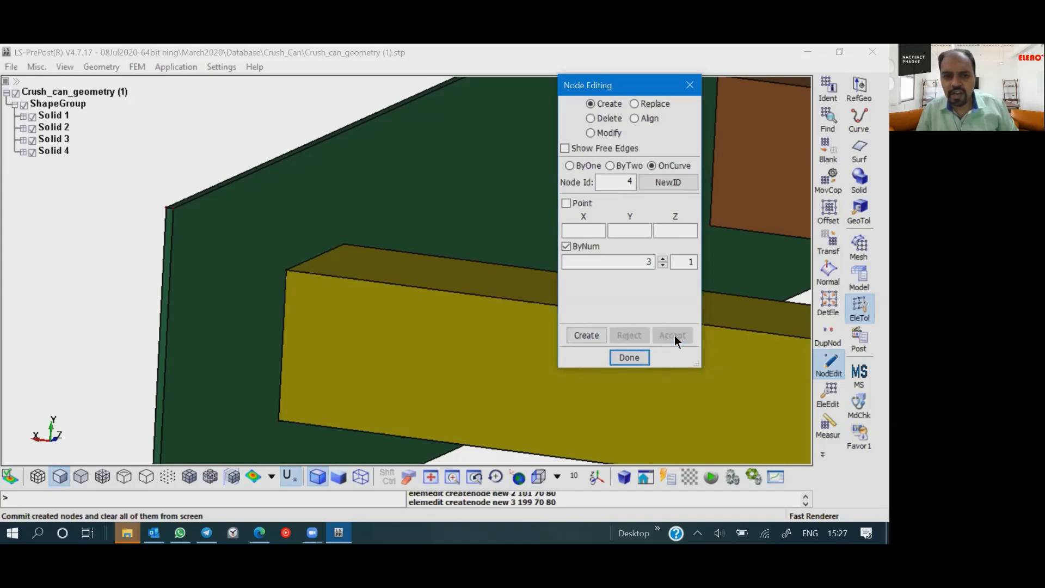
left_click(633, 355)
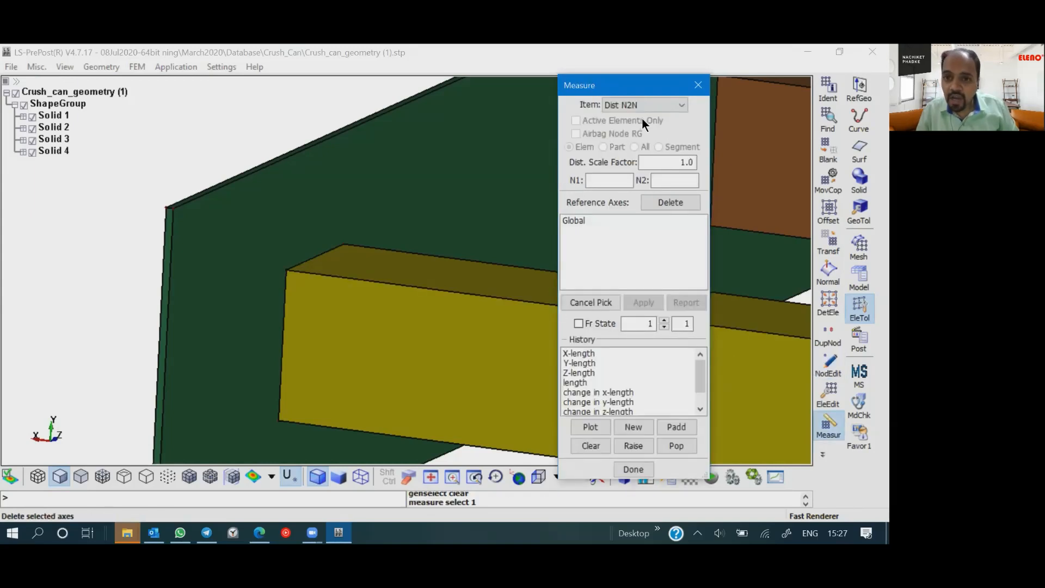
- Measure the node-to-node distance between the nodes at the two ends of the yellow beam's upper front edge, and close the measurement
left_click(287, 270)
scroll(331, 289, "down", 5)
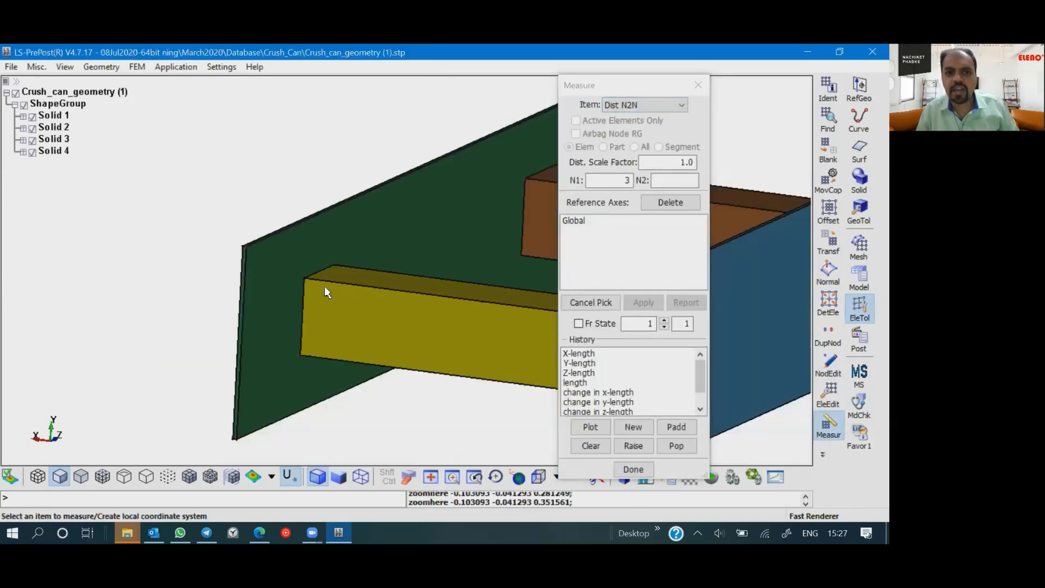
scroll(498, 296, "up", 10)
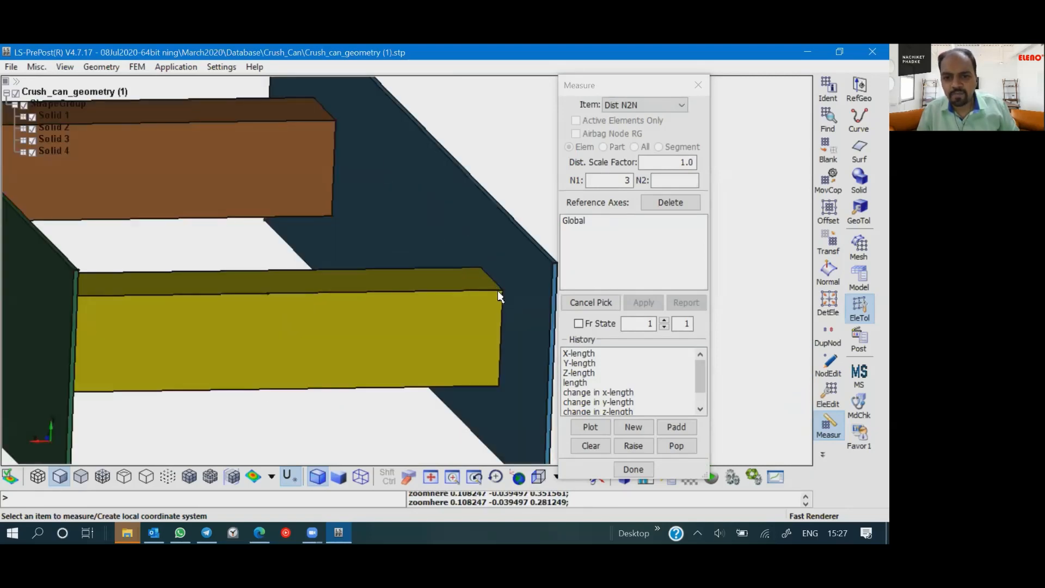
left_click(528, 302)
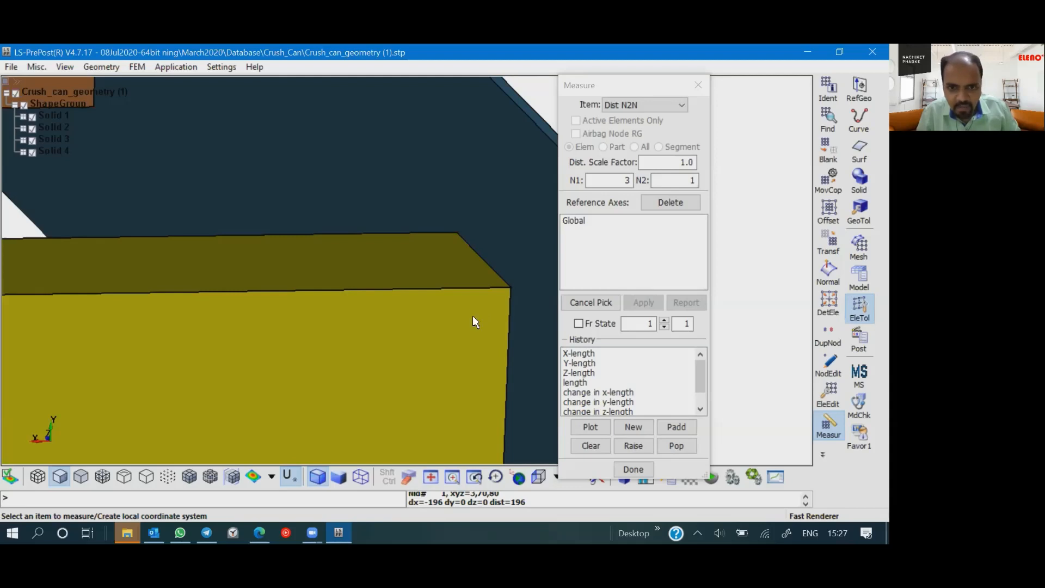
scroll(473, 315, "down", 2)
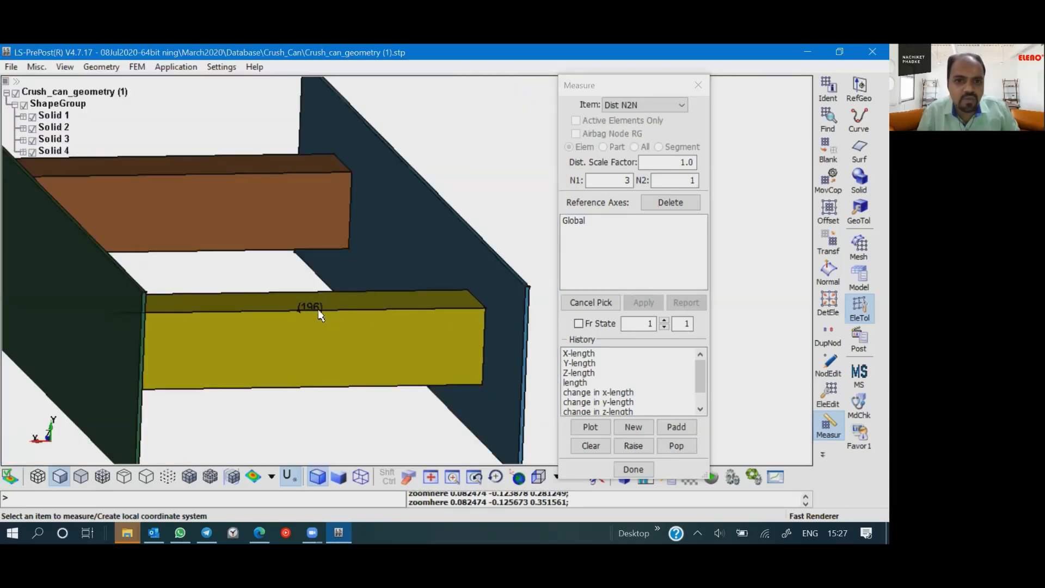
left_click_drag(303, 311, 327, 329)
left_click(637, 469)
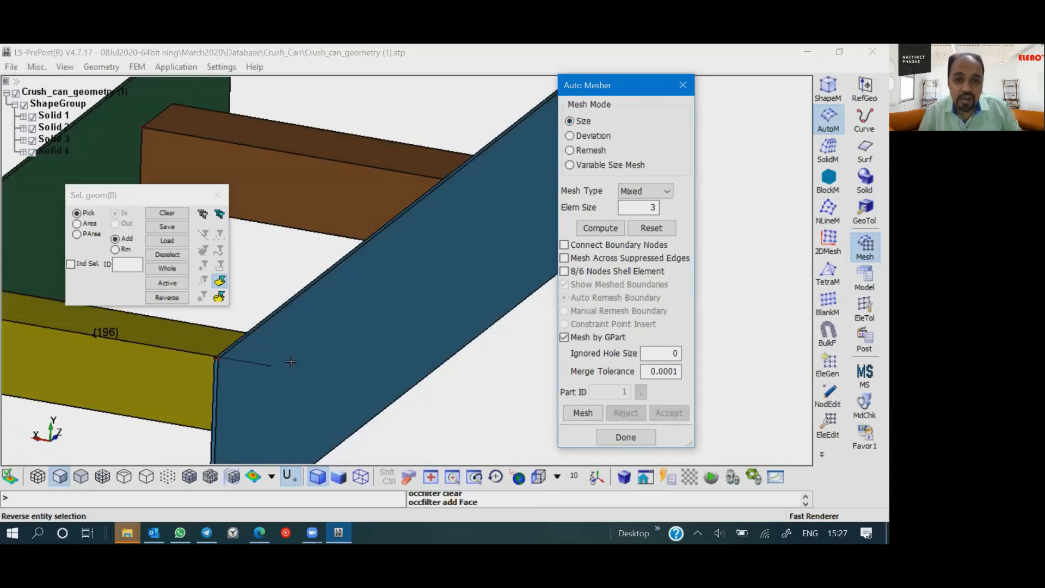
- Select all faces of the crush can geometry for auto meshing with an area selection around the whole model
middle_click_drag(291, 359, 477, 372, "shift")
scroll(387, 353, "down", 3)
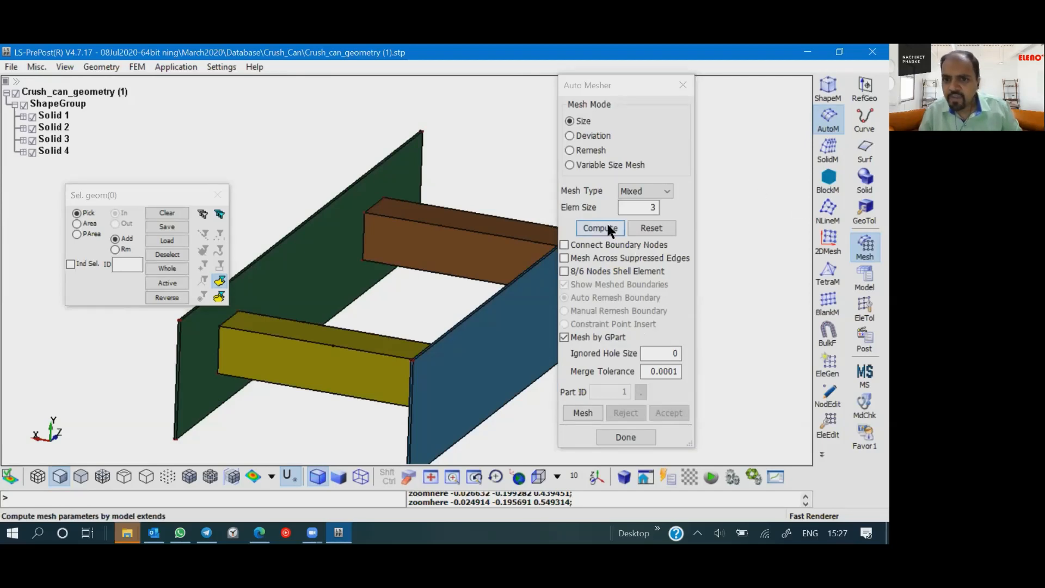
left_click(77, 223)
scroll(359, 309, "down", 4)
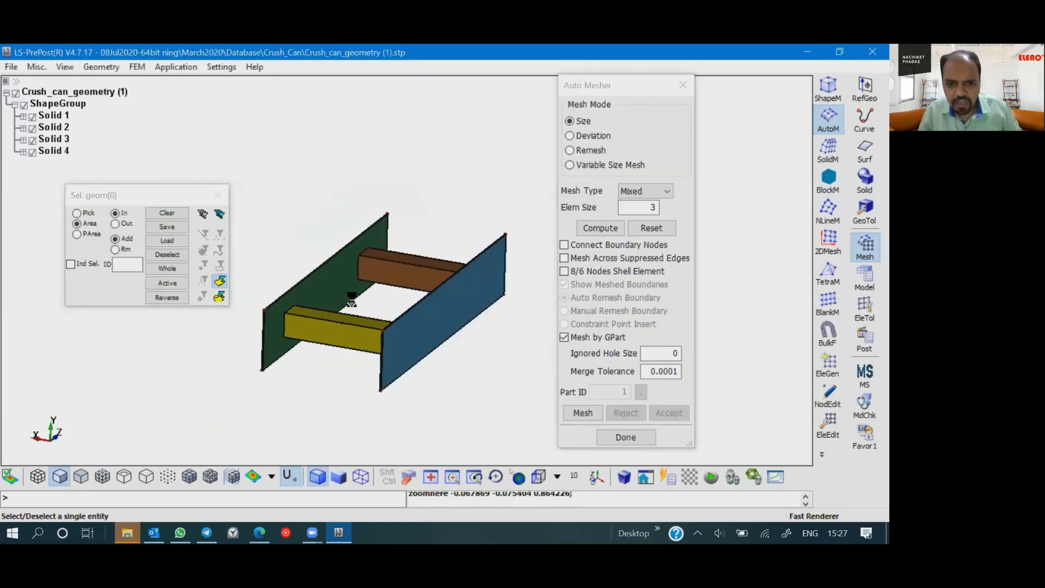
left_click_drag(259, 193, 302, 234)
left_click_drag(365, 292, 509, 399)
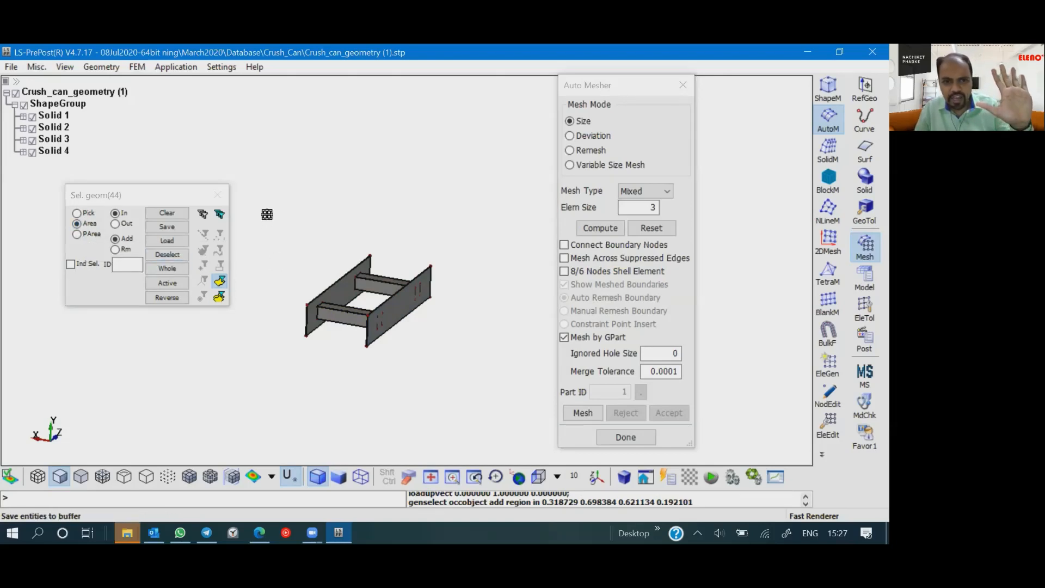
left_click_drag(266, 213, 494, 396)
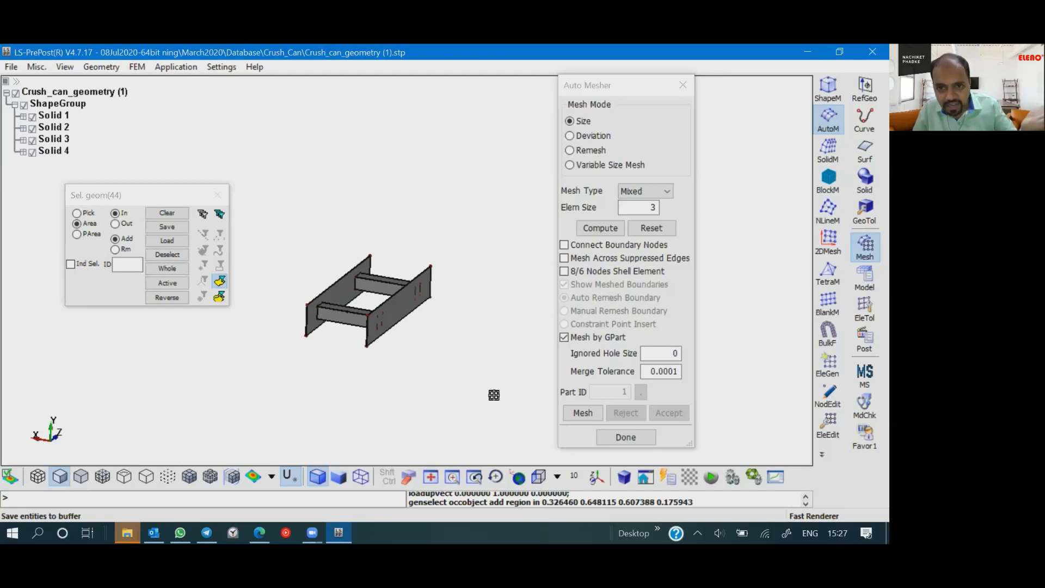
- Compute the mesh parameters, set the element size to 3, and generate a Mixed mesh on the selected geometry
left_click(600, 229)
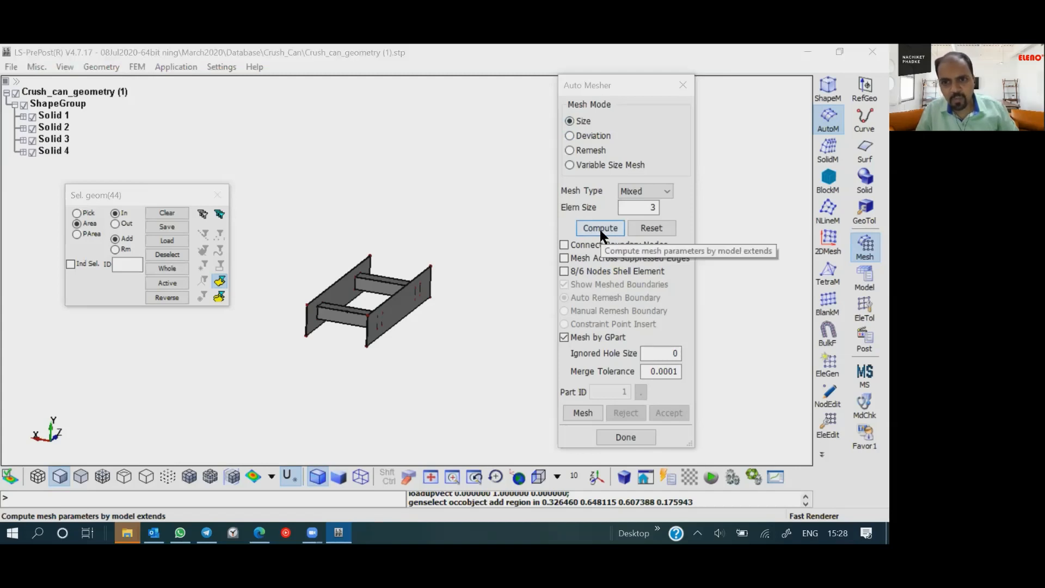
double_click(622, 207)
type("3")
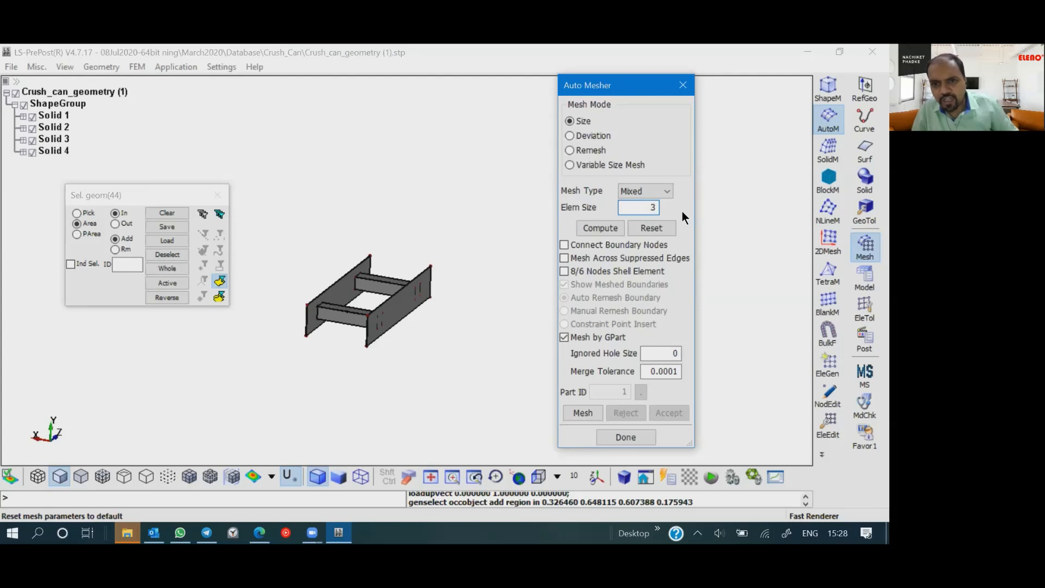
left_click(583, 412)
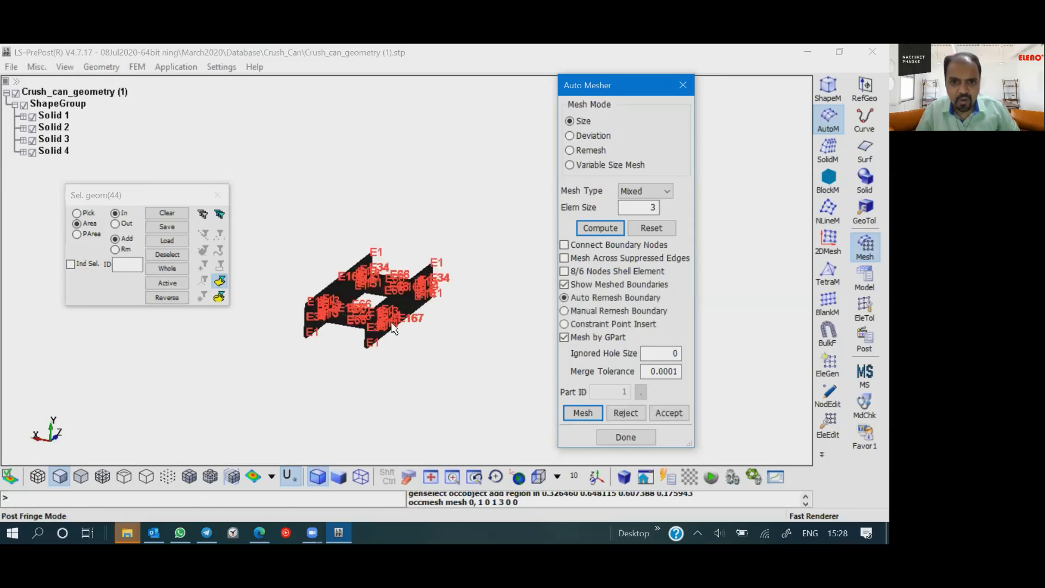
- Inspect the generated mesh on the beams and plates, reject it and close the Auto Mesher
scroll(360, 369, "up", 5)
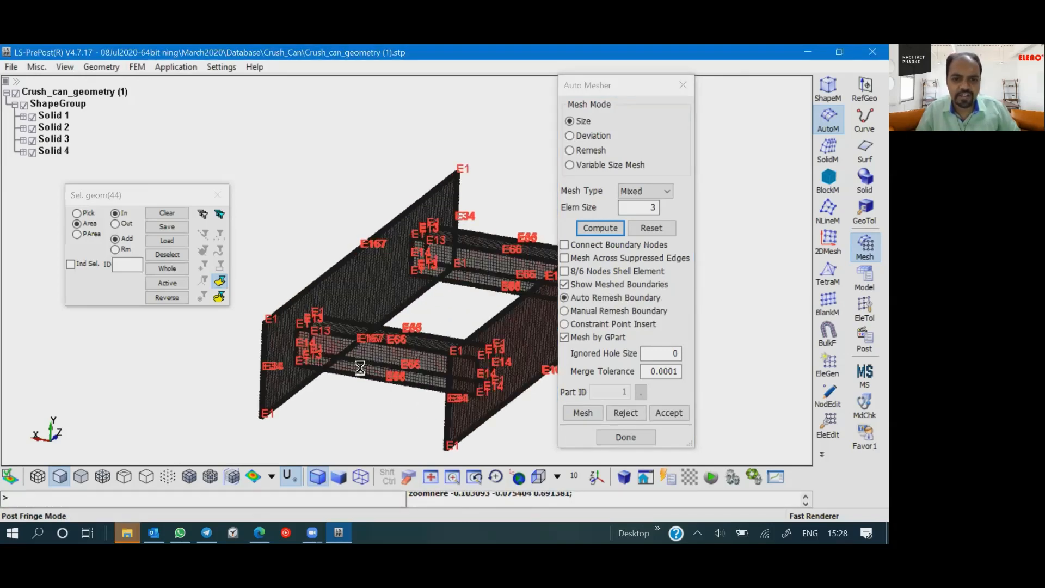
scroll(360, 369, "up", 6)
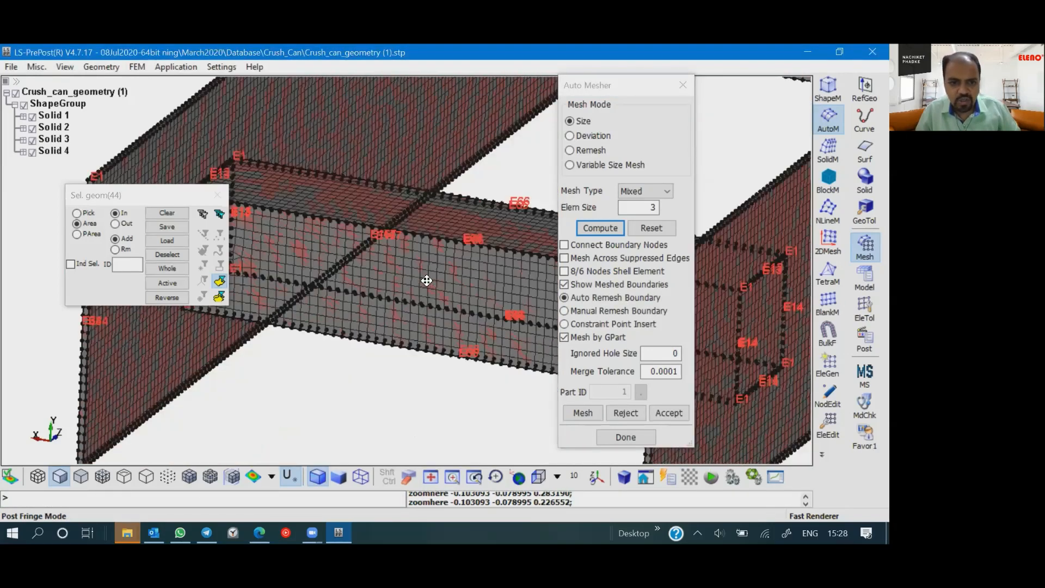
right_click_drag(427, 281, 401, 329, "shift")
scroll(410, 336, "down", 2)
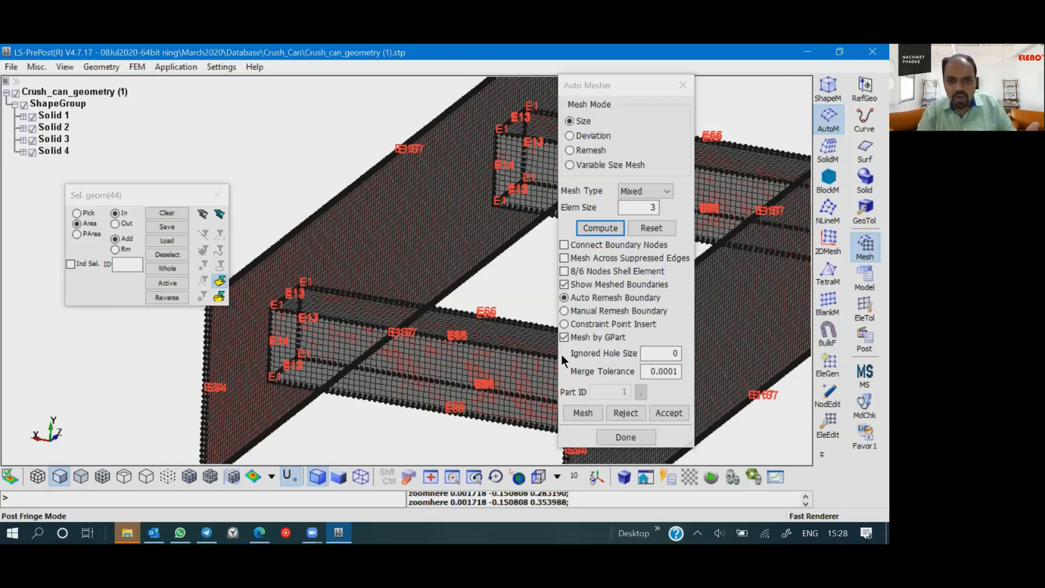
left_click(616, 414)
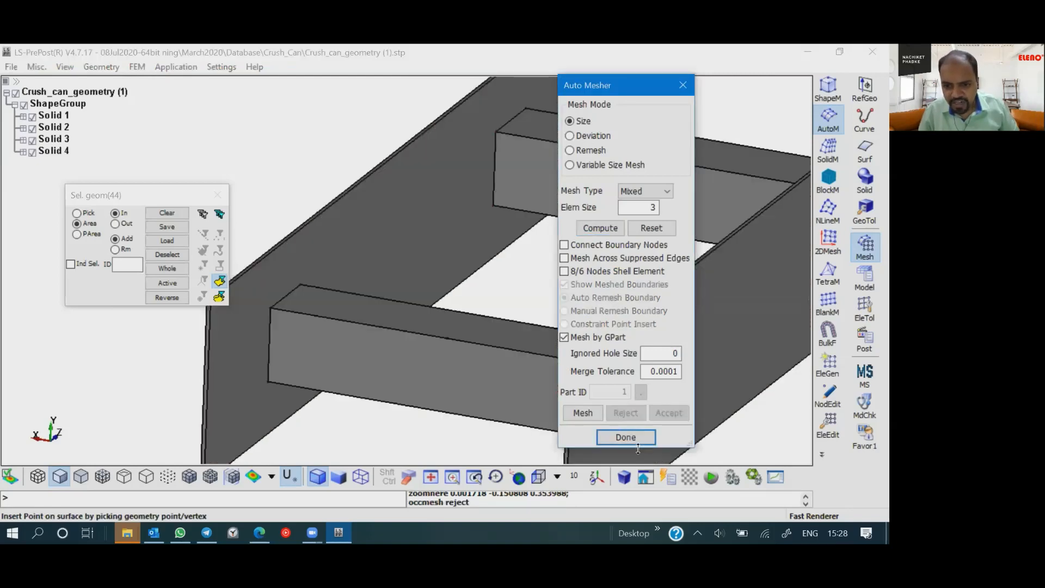
left_click(625, 437)
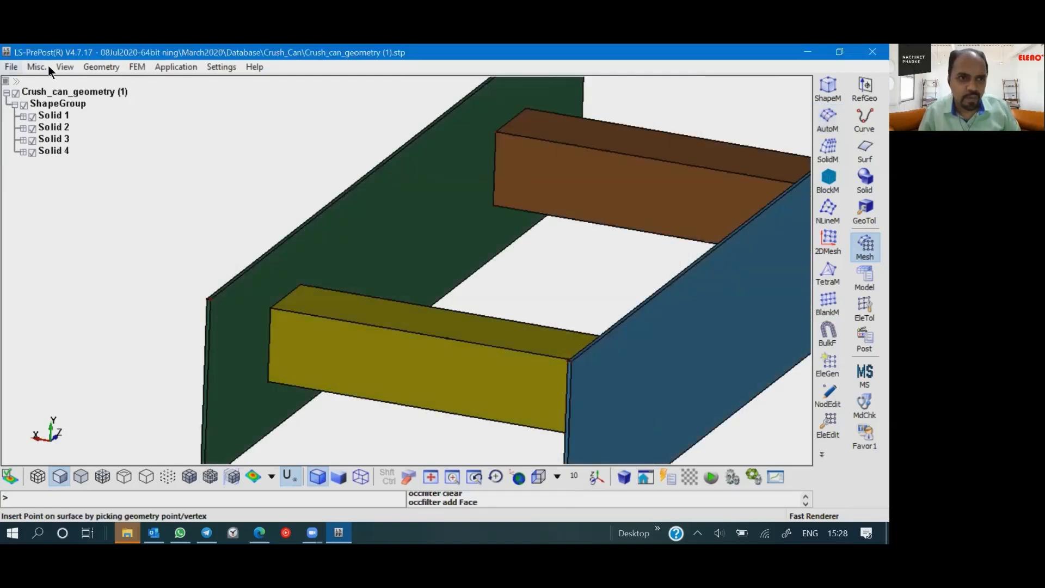
- Start a Middle Surface with the By Solid method and select the yellow beam as the solid
left_click(100, 69)
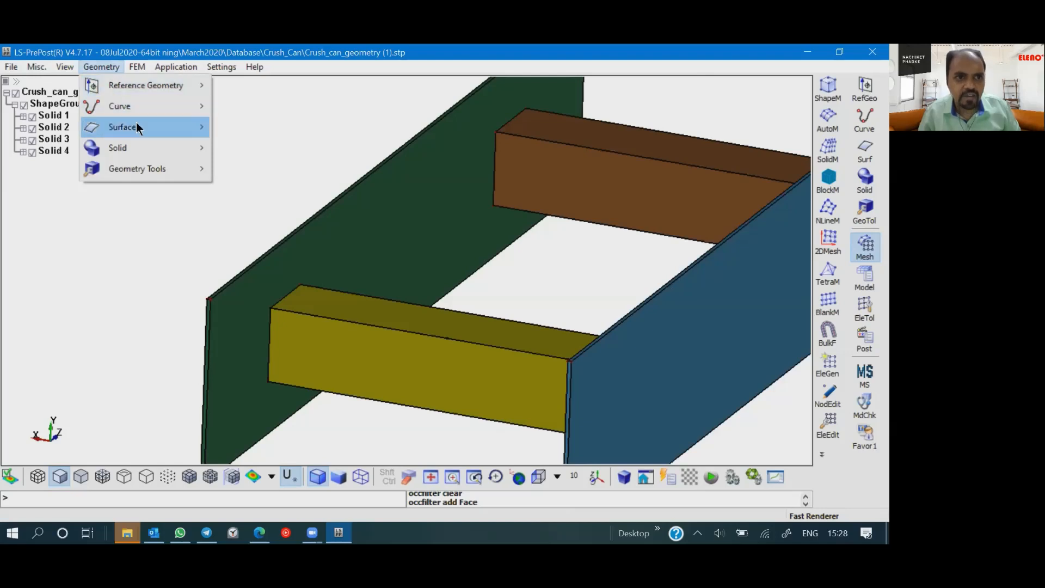
mouse_move(136, 124)
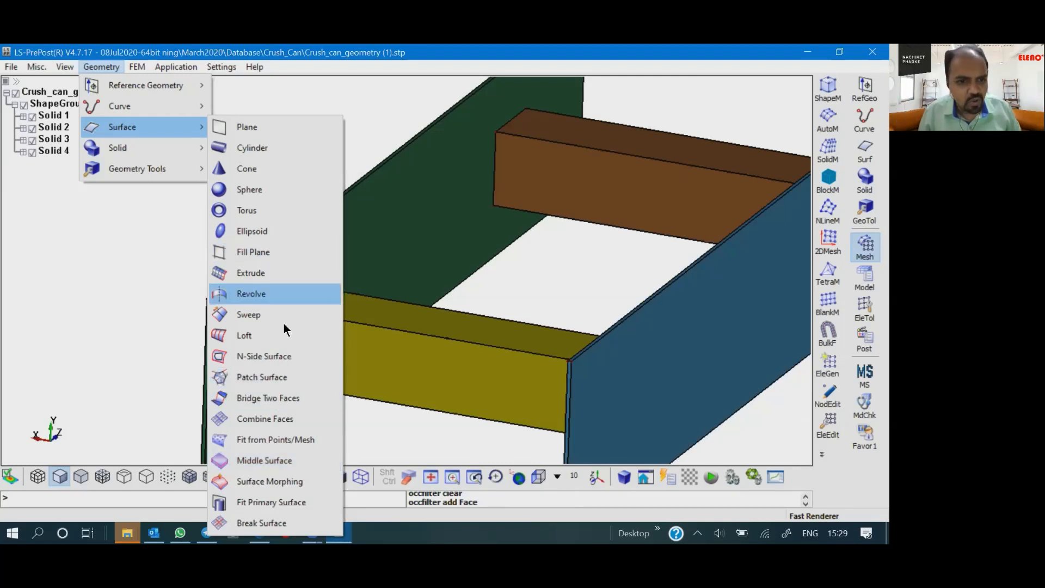
left_click(266, 466)
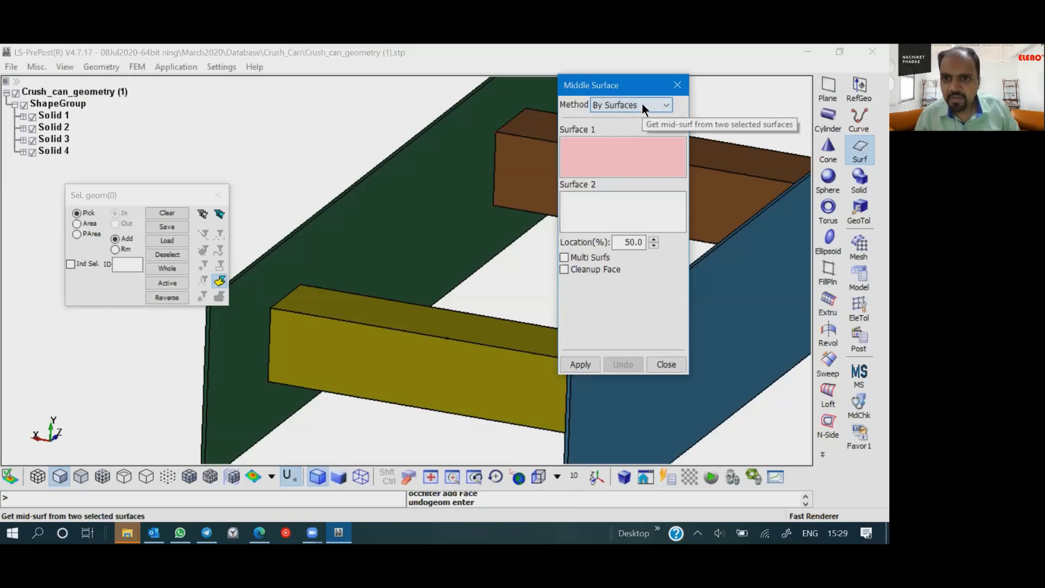
left_click(617, 106)
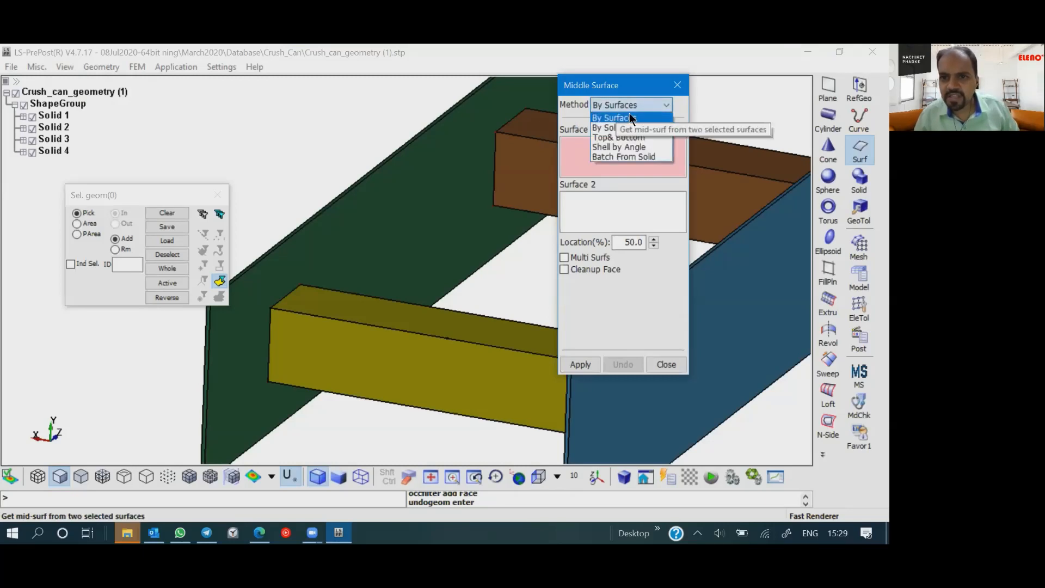
left_click(616, 127)
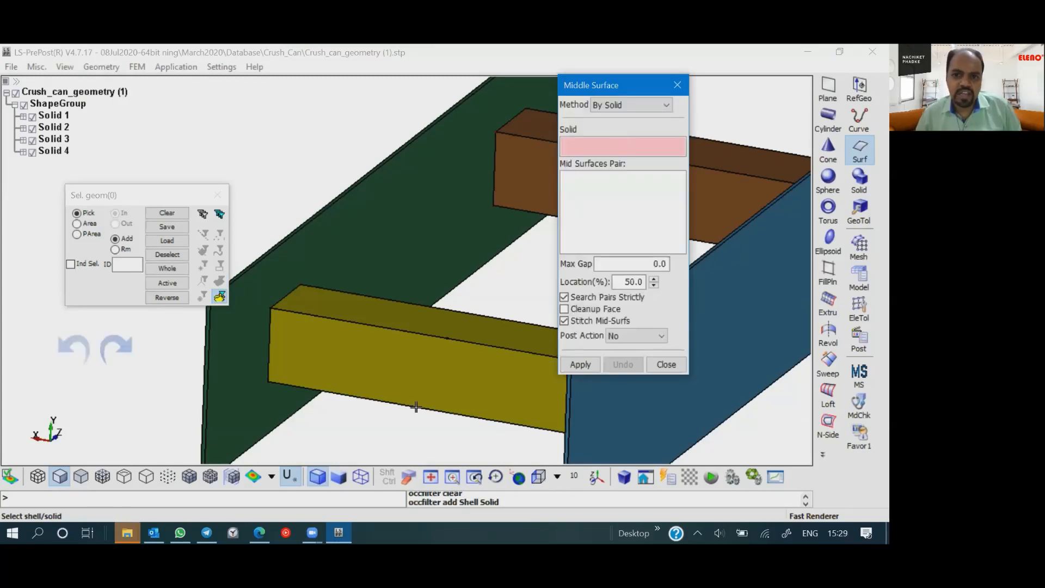
left_click(461, 374)
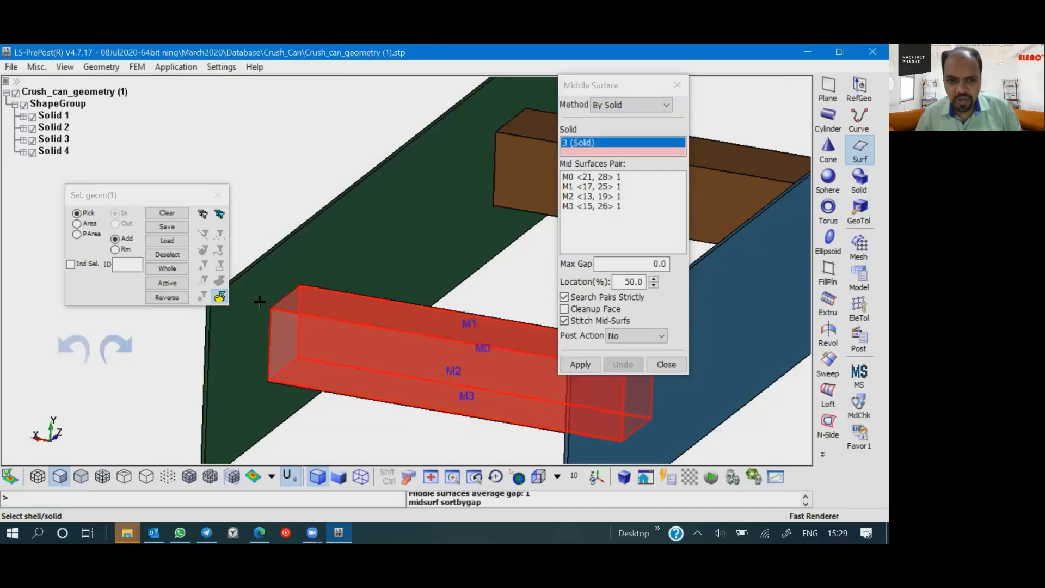
- Examine the proposed mid-surface position within the wall thickness at the yellow beam's corner
scroll(248, 293, "up", 3)
scroll(324, 299, "up", 3)
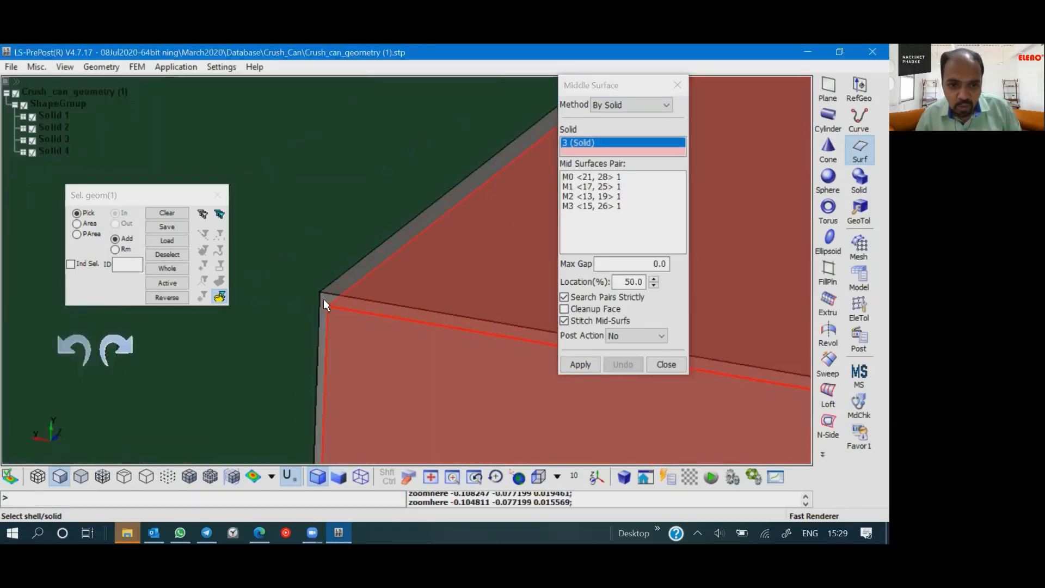
scroll(355, 323, "down", 5)
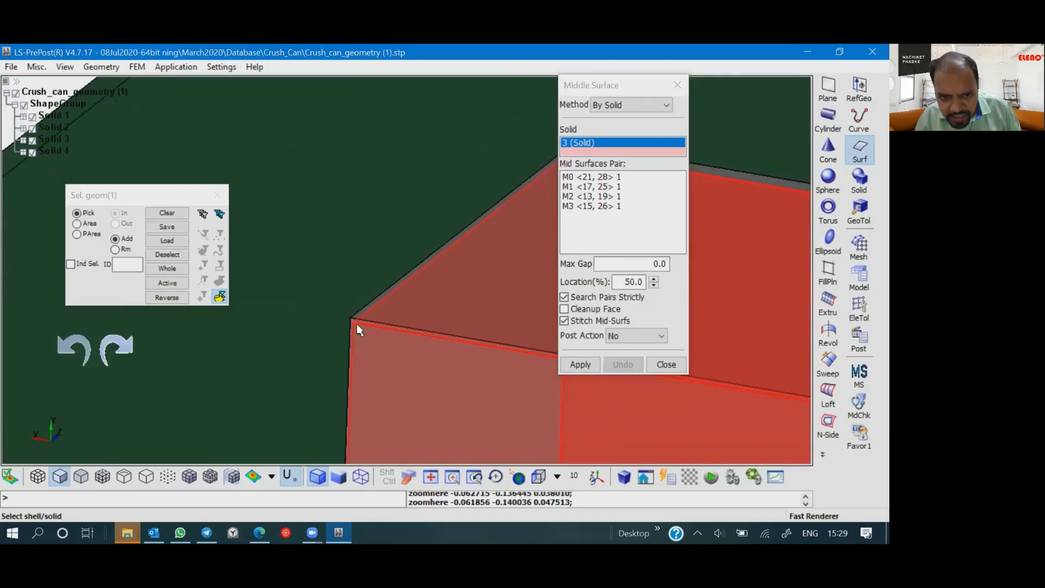
middle_click_drag(424, 370, 253, 288, "shift")
middle_click_drag(399, 345, 185, 330, "shift")
scroll(417, 359, "down", 4)
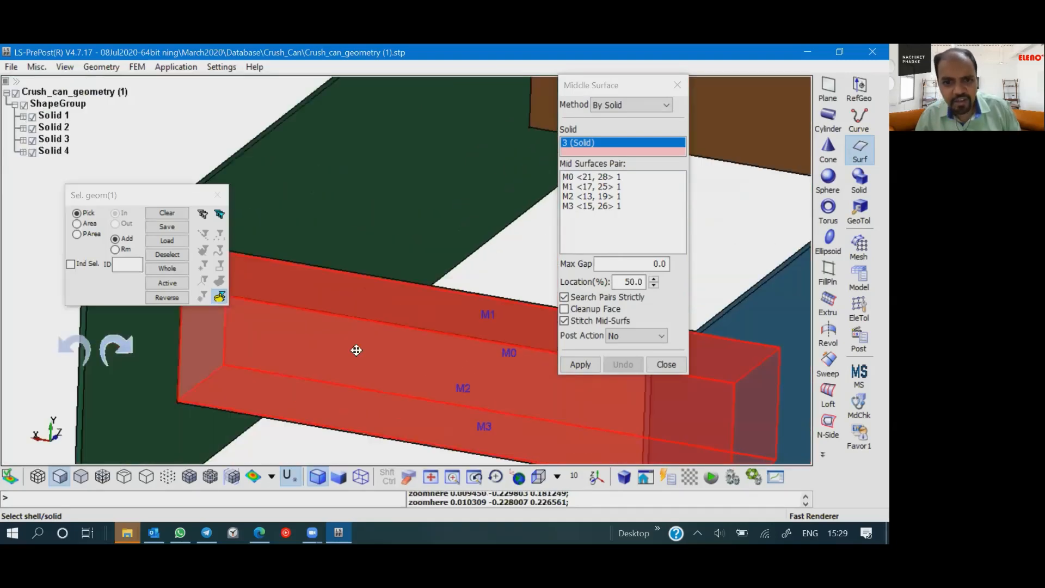
middle_click_drag(357, 349, 218, 328, "shift")
- Hide Solid 1 to expose the yellow beam's end, and create the beam's middle surface at 50% location
left_click(32, 117)
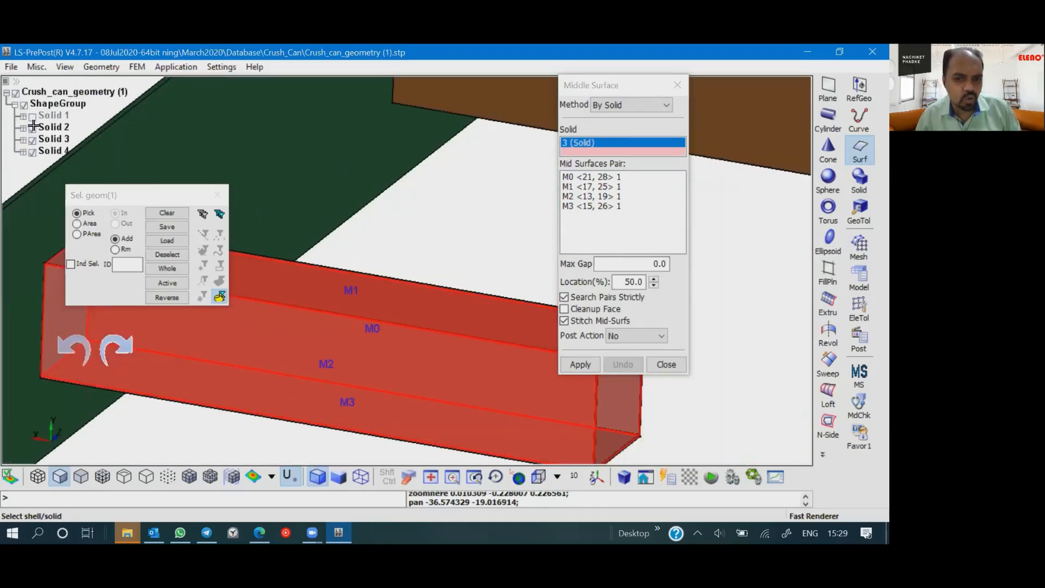
middle_click_drag(434, 341, 467, 325, "shift")
scroll(413, 341, "up", 6)
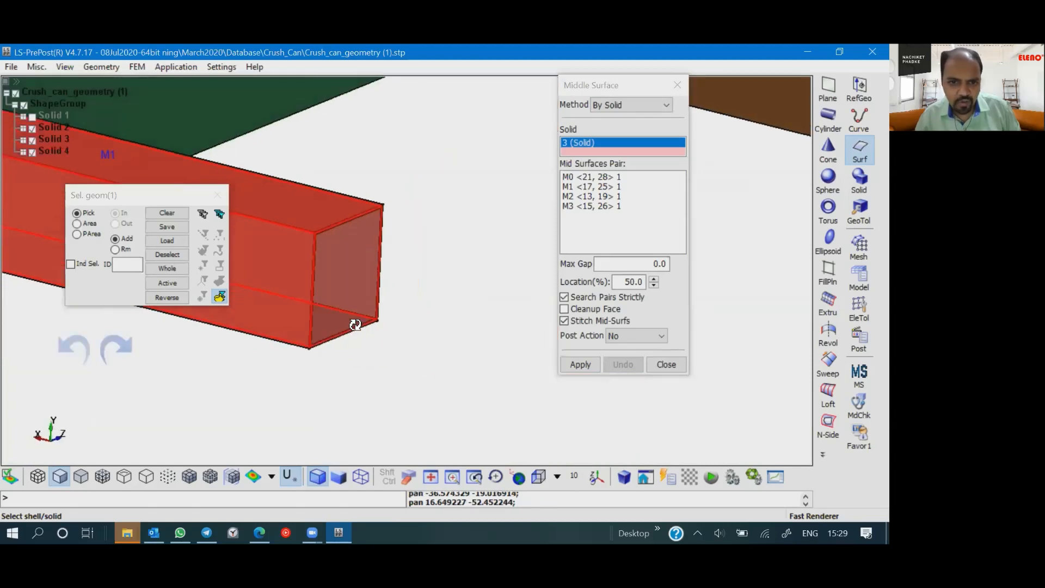
scroll(407, 353, "up", 3)
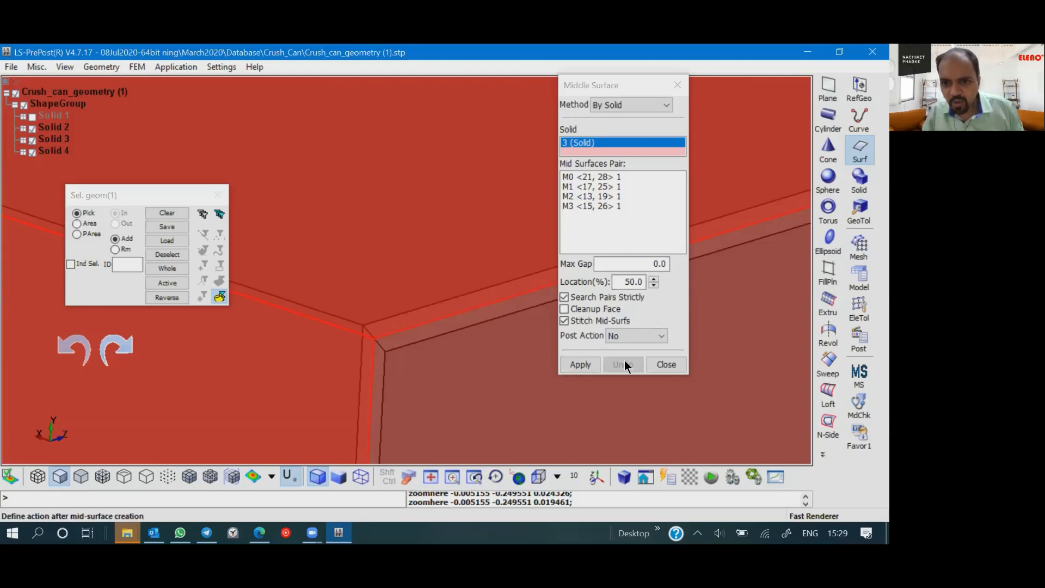
scroll(421, 364, "down", 5)
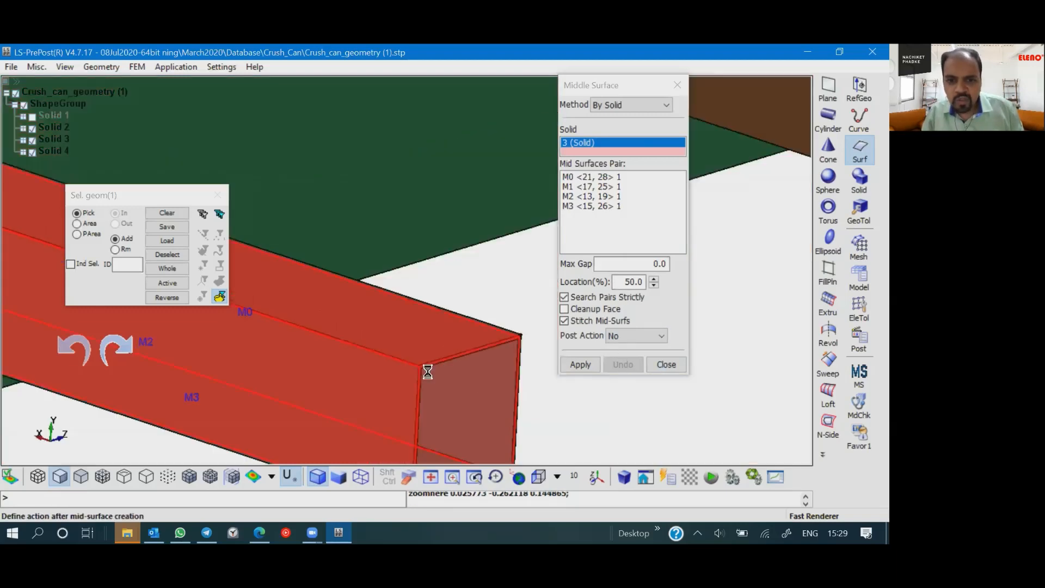
middle_click_drag(544, 388, 597, 399, "shift")
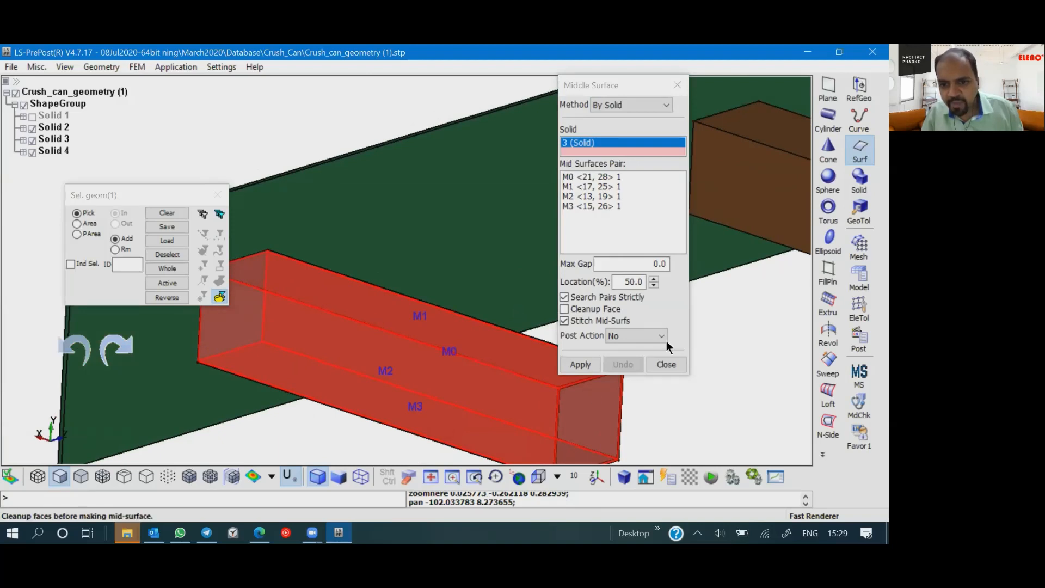
left_click(576, 362)
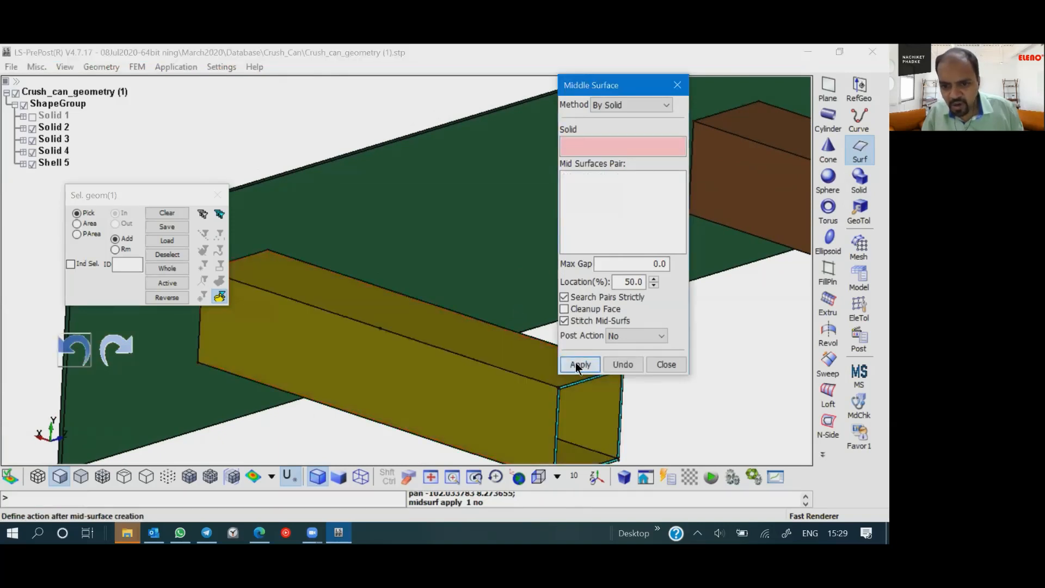
left_click(663, 364)
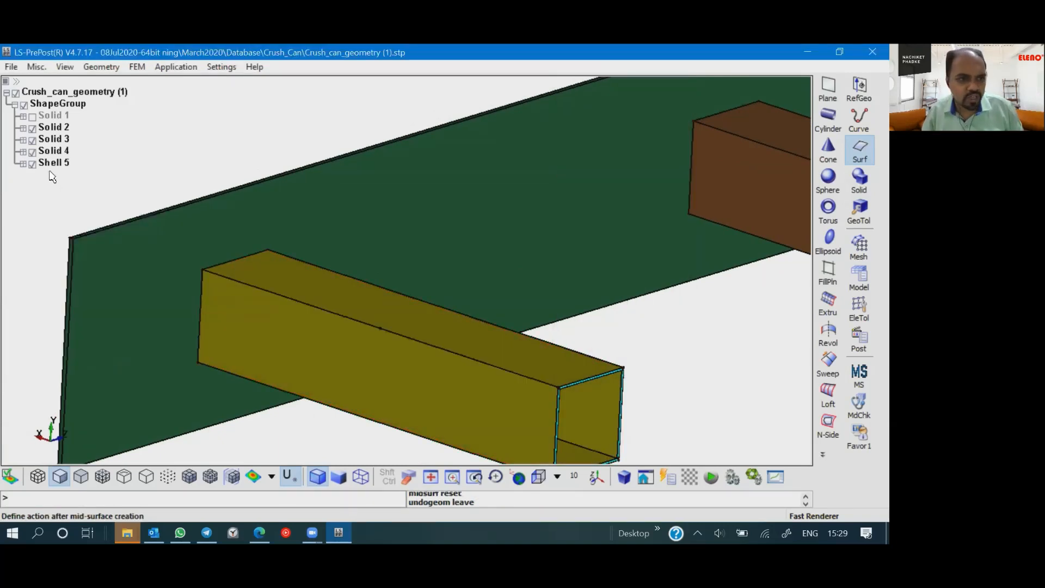
- Hide Solid 2, Solid 3 and Solid 4, leaving only the beam's mid-surface shell displayed
left_click(33, 129)
left_click(32, 141)
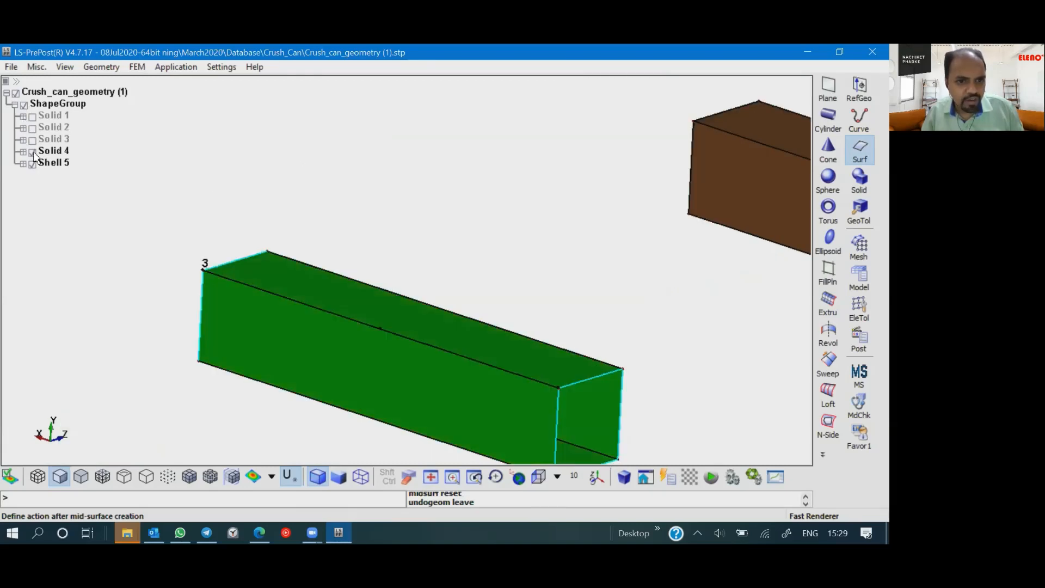
left_click(32, 153)
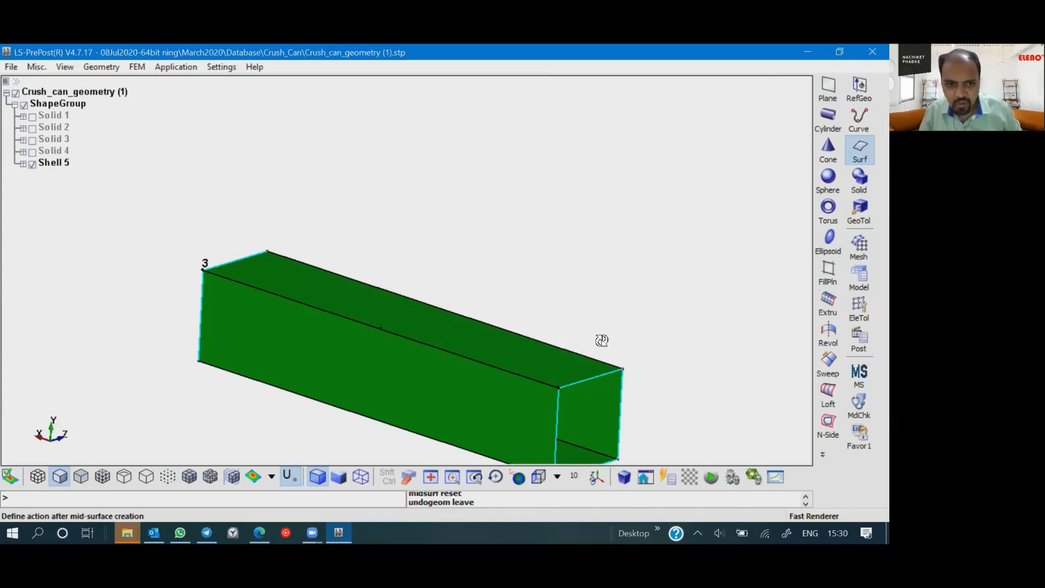
- Bring up the Element and Mesh tools for working on the beam's mid-surface shell
left_click_drag(599, 341, 508, 333, "shift")
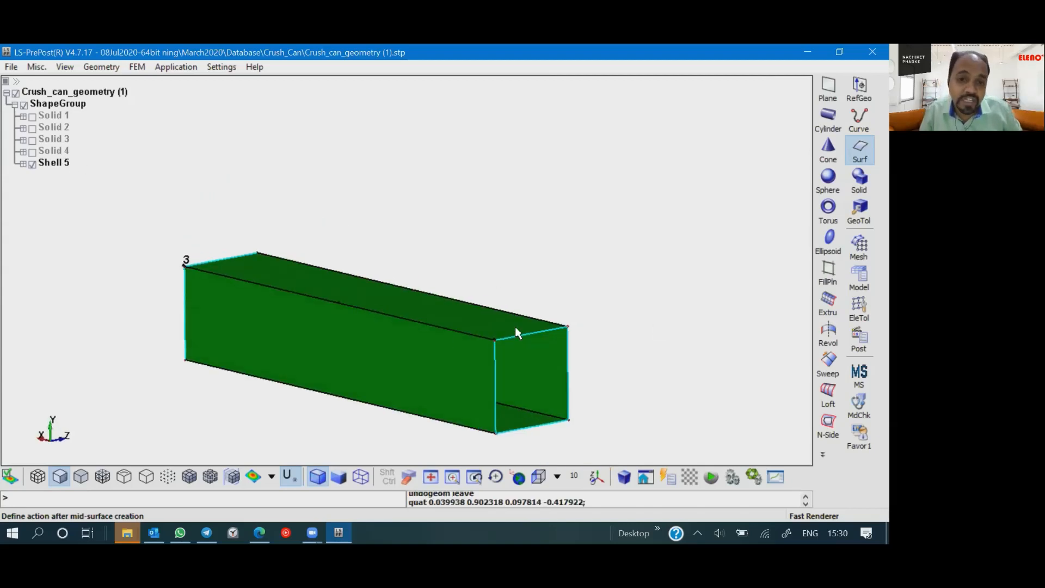
left_click(102, 67)
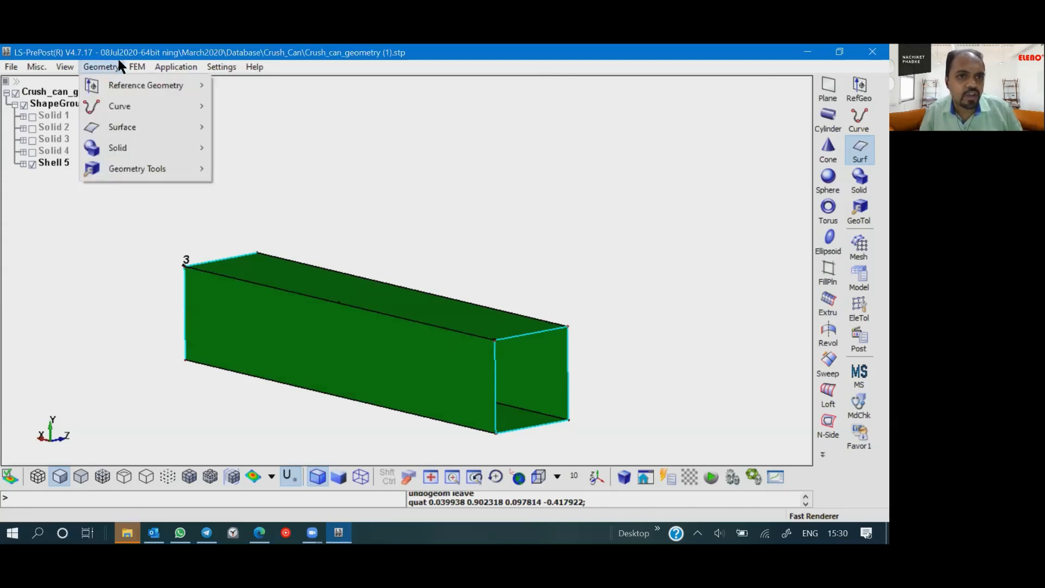
left_click(118, 61)
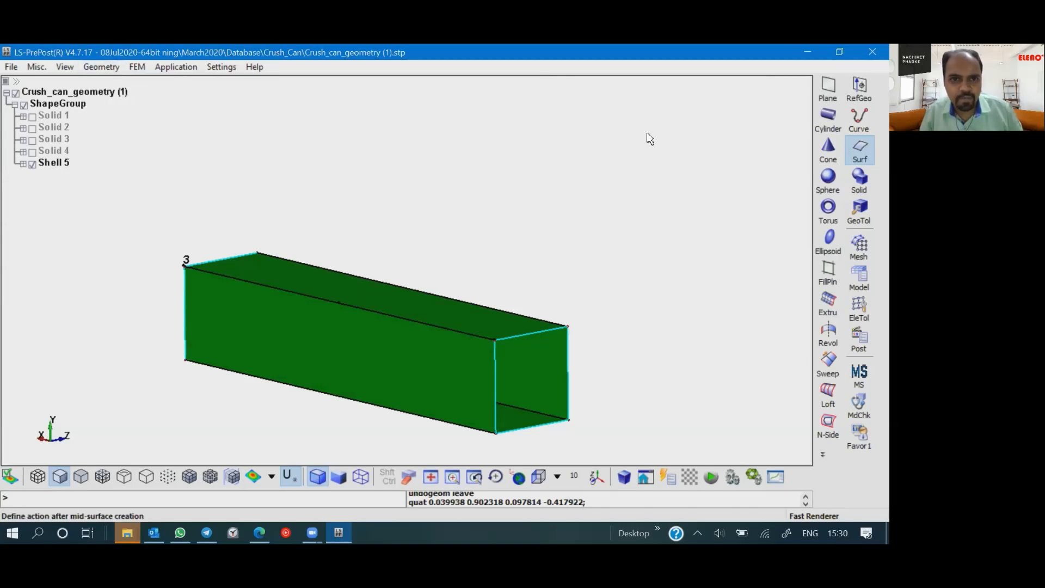
left_click(137, 67)
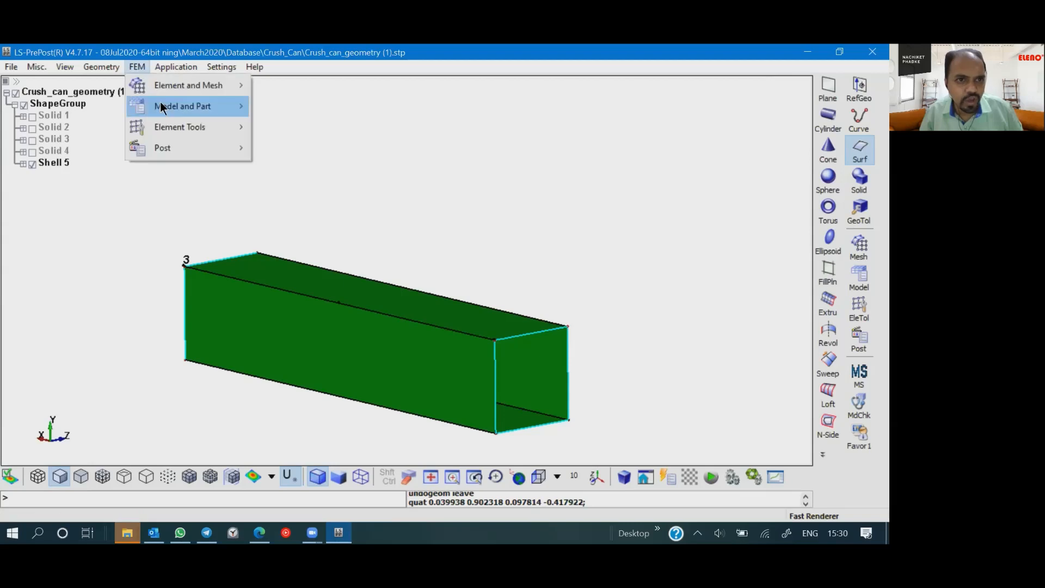
mouse_move(168, 86)
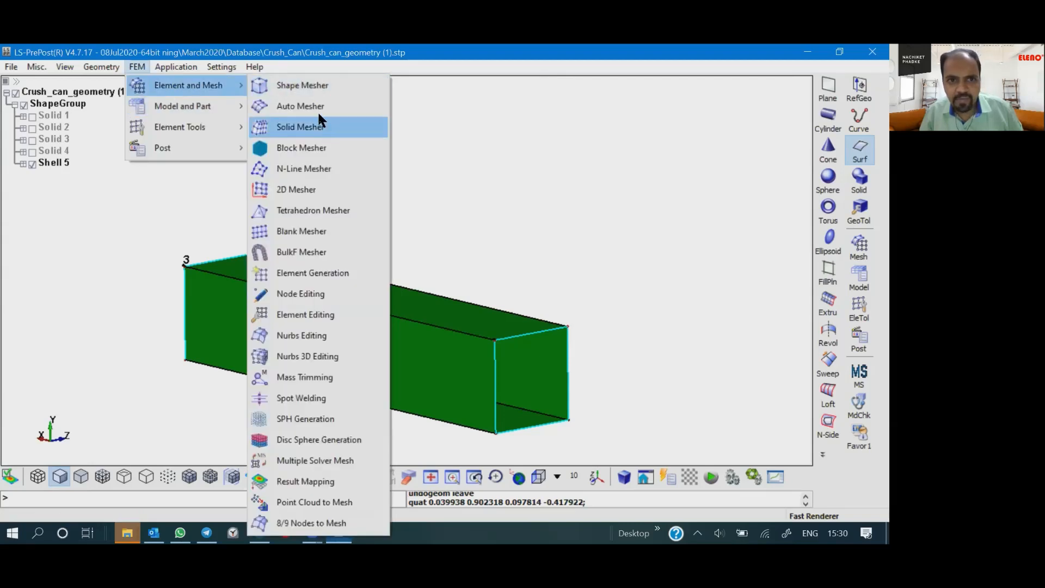
left_click(731, 309)
left_click(865, 313)
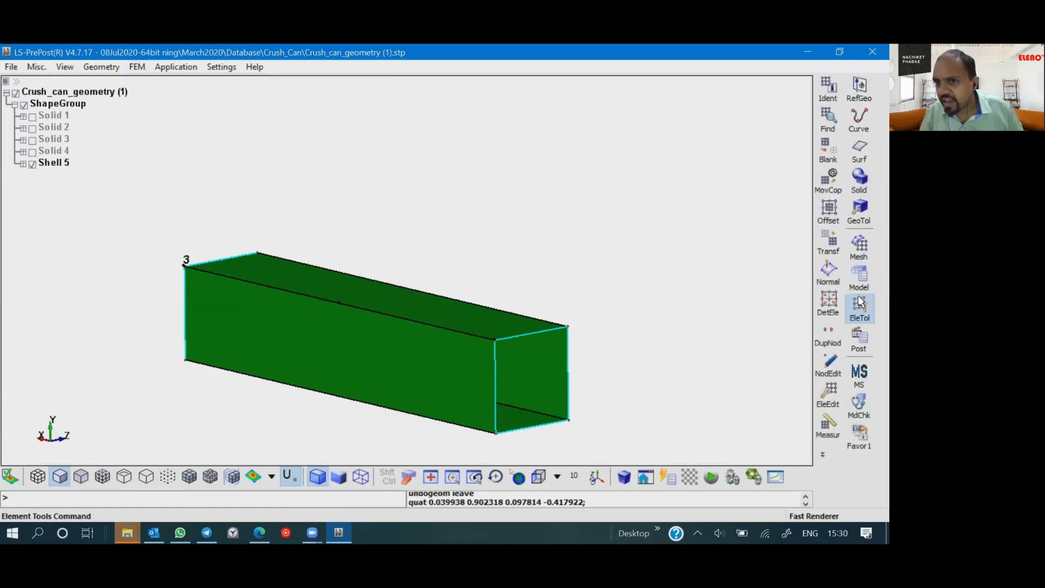
left_click(858, 247)
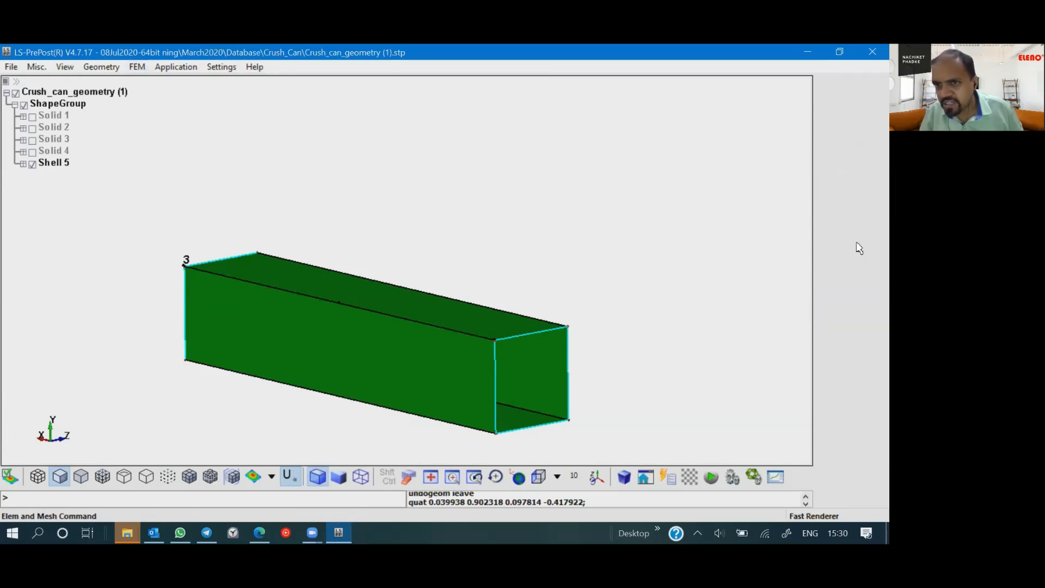
left_click(139, 66)
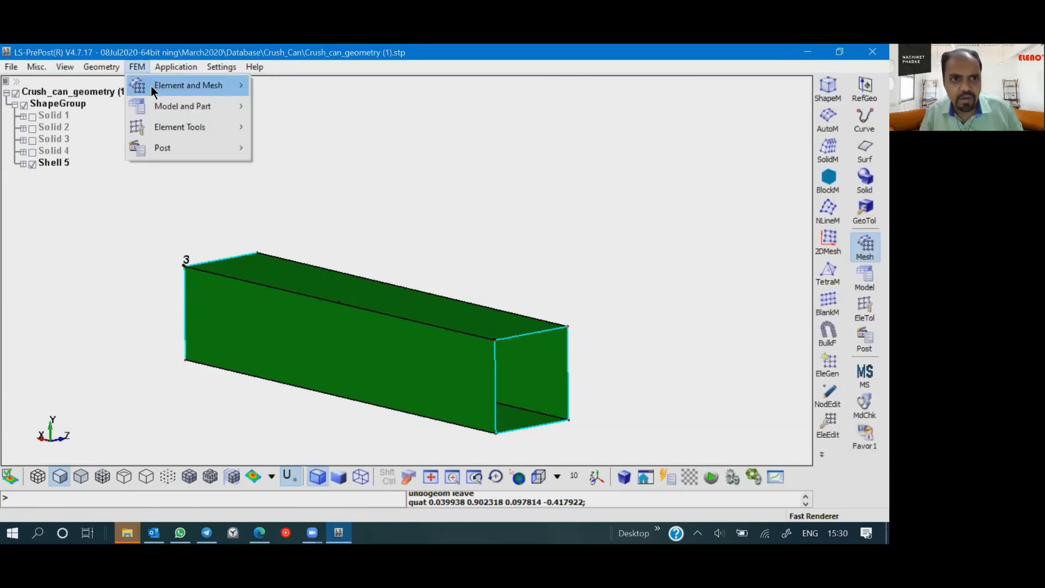
mouse_move(151, 86)
left_click(703, 240)
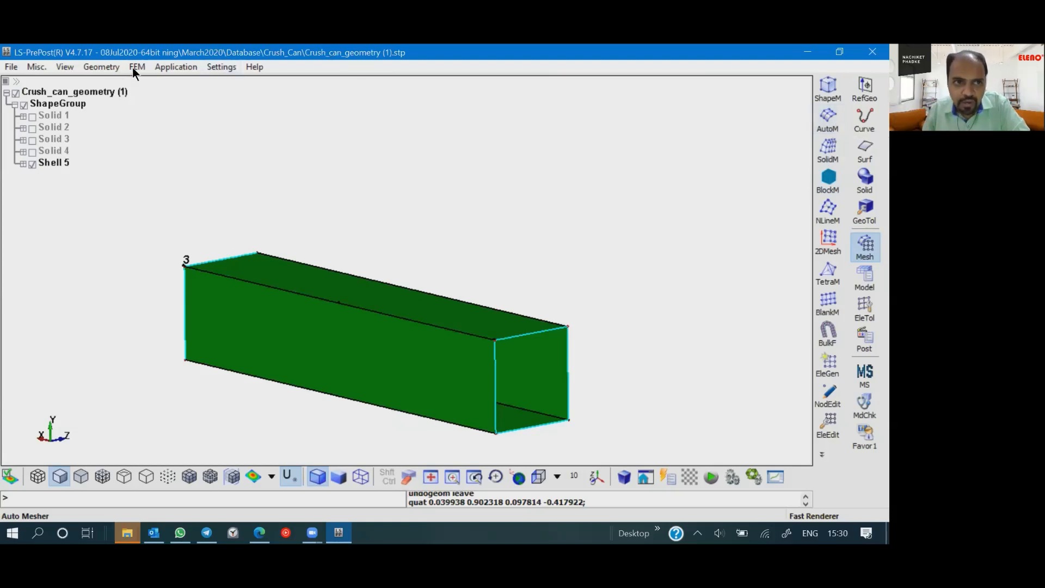
- Set the bottom toolbar to display both text and icons
left_click(65, 67)
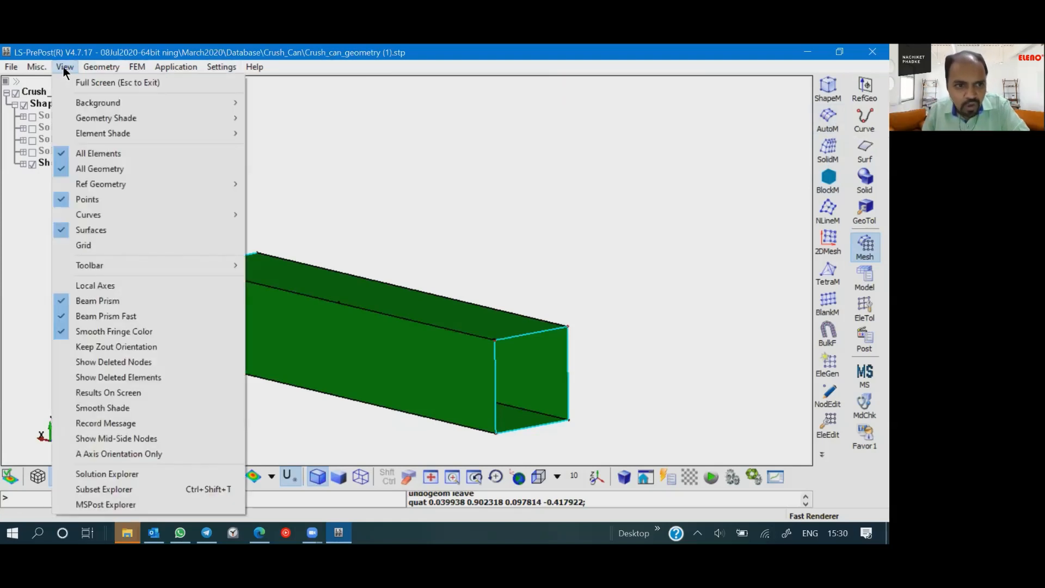
mouse_move(122, 269)
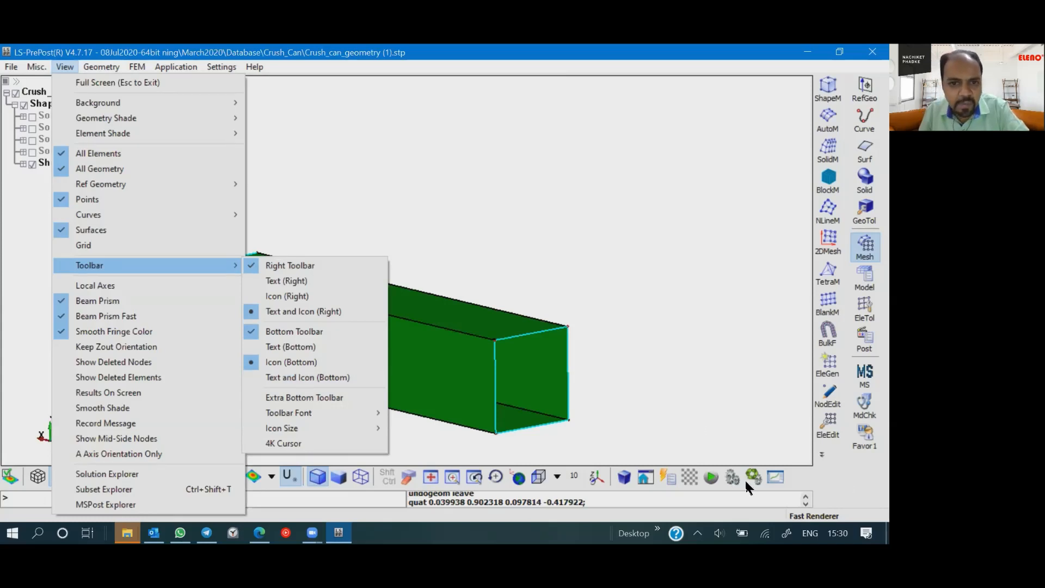
left_click(285, 378)
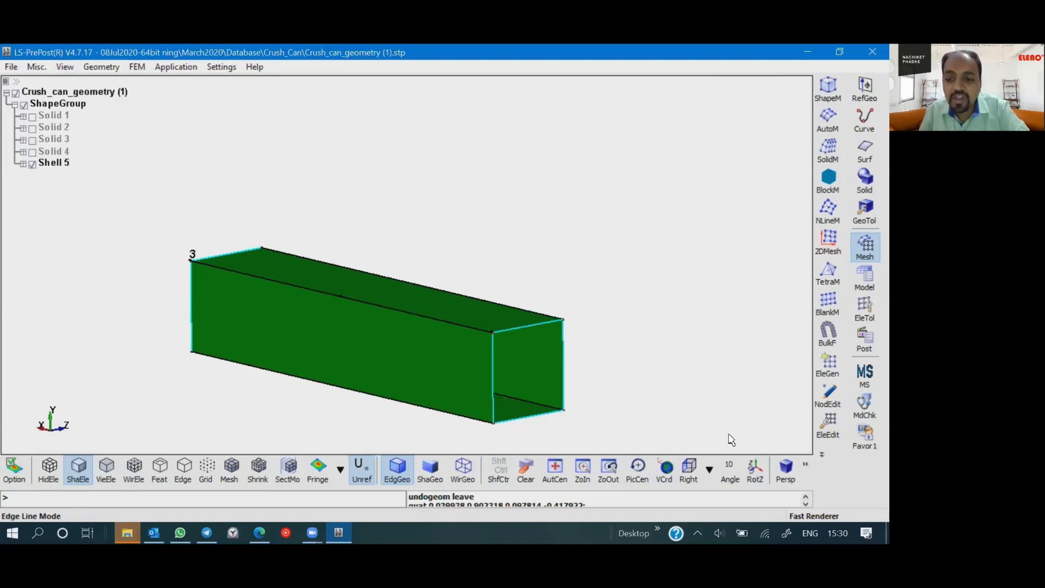
- Return the bottom toolbar to the icon-only display
left_click(136, 66)
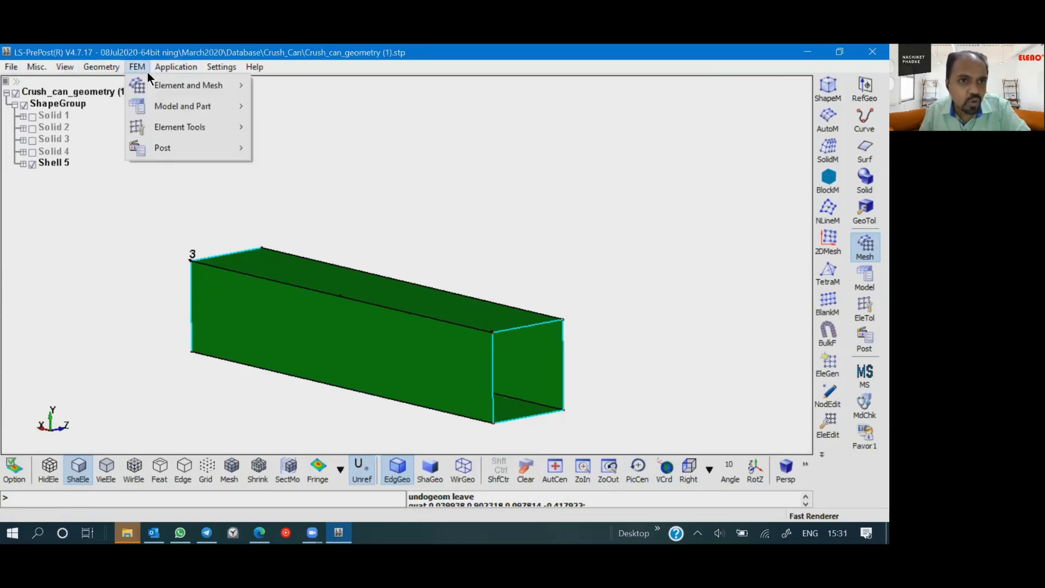
mouse_move(57, 73)
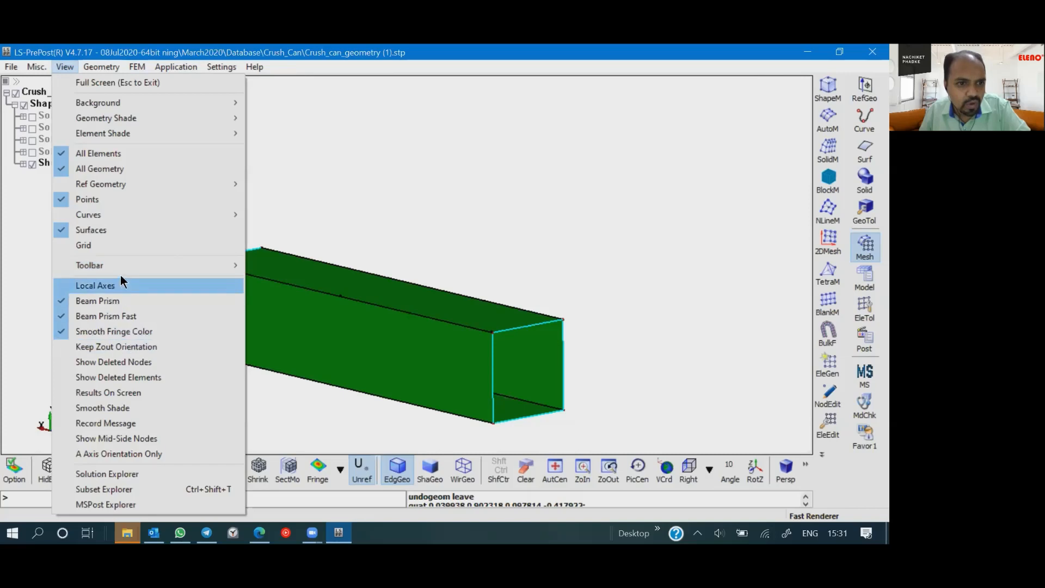
mouse_move(131, 267)
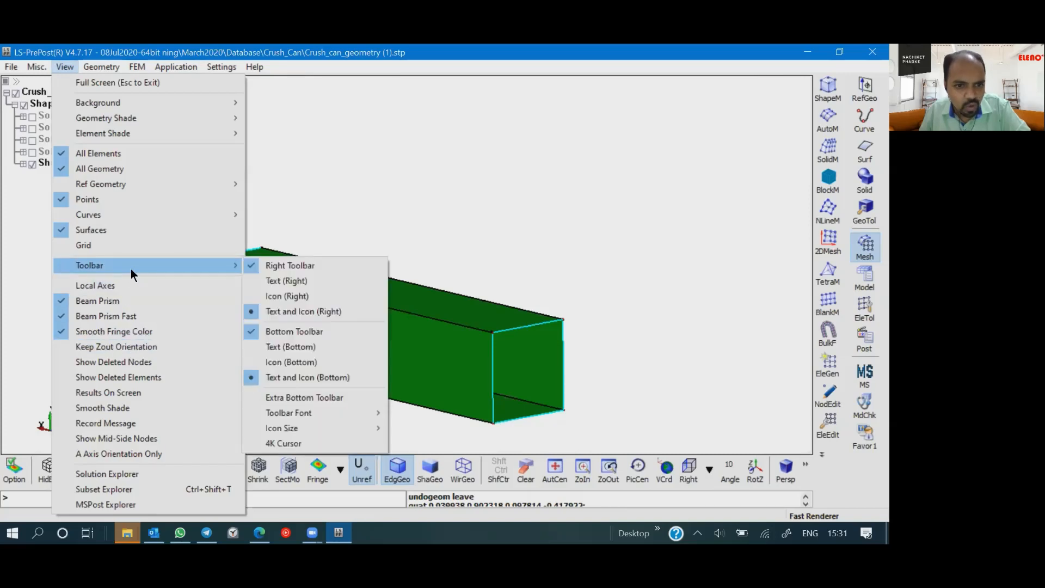
left_click(316, 362)
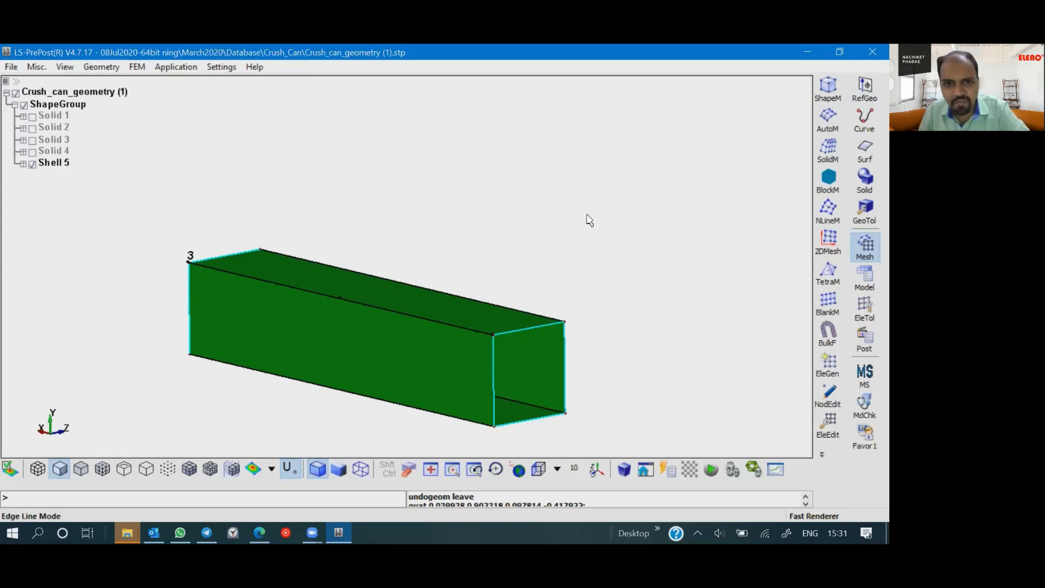
- Start the Auto Mesher in Size mode with the Mixed mesh type and set the element size to 5
left_click(829, 121)
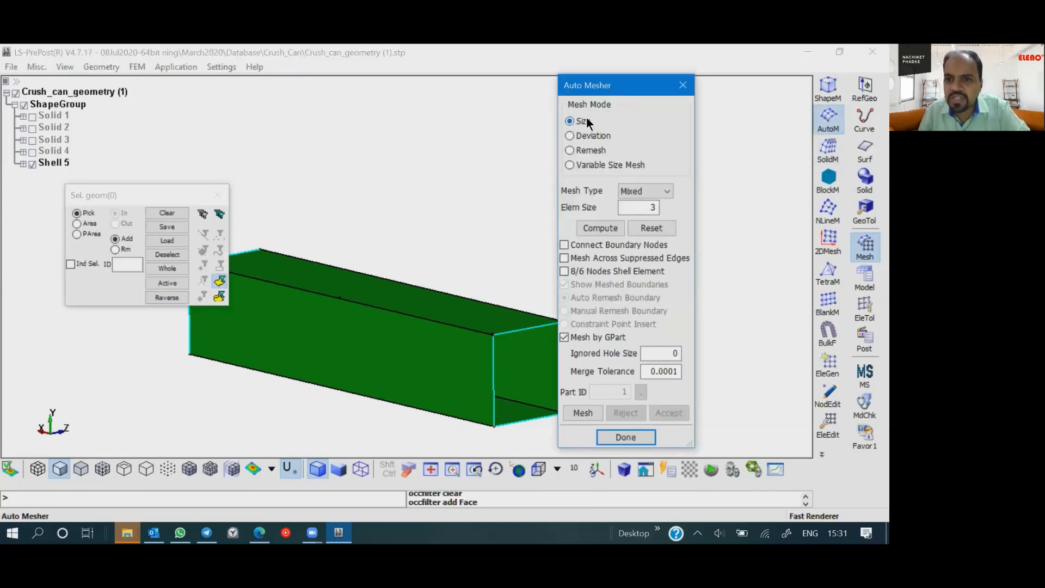
left_click(631, 191)
left_click(627, 193)
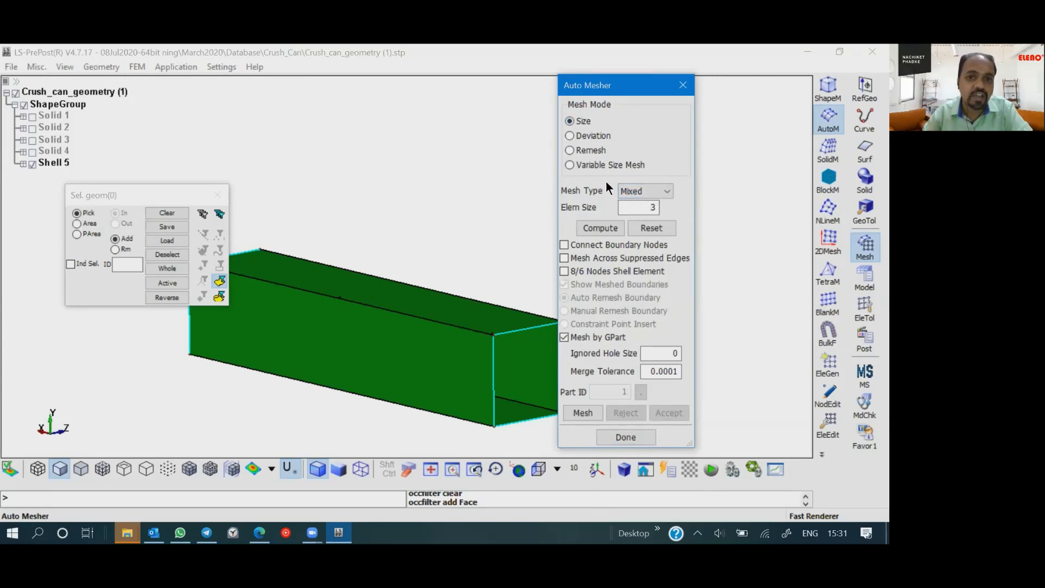
left_click(626, 187)
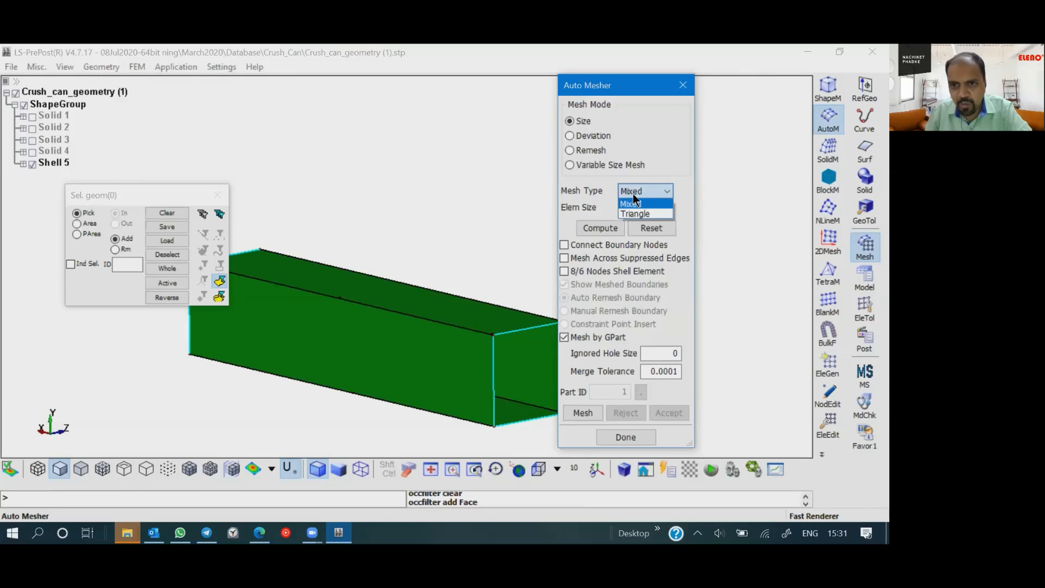
left_click(631, 191)
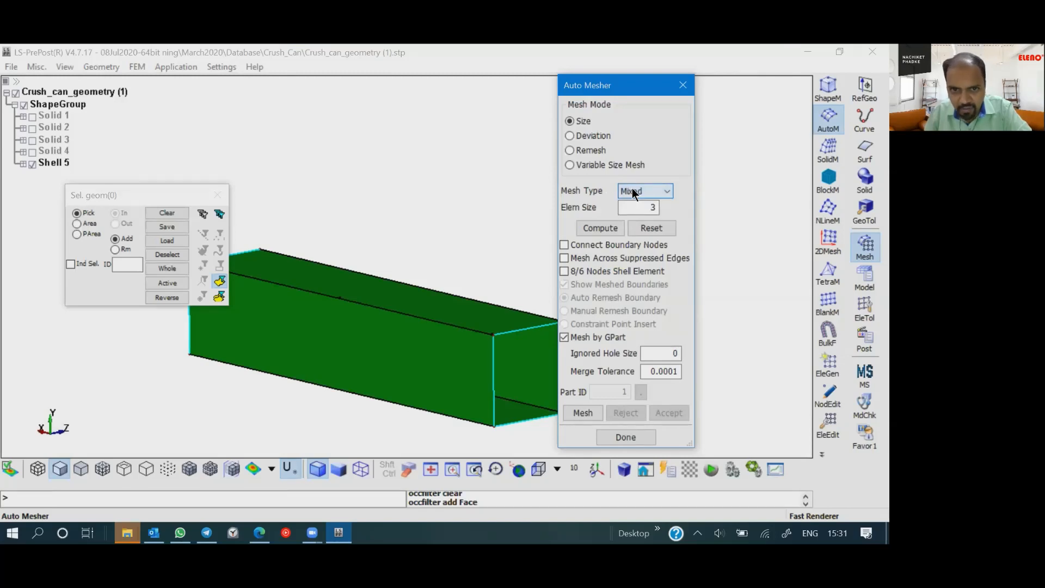
double_click(652, 208)
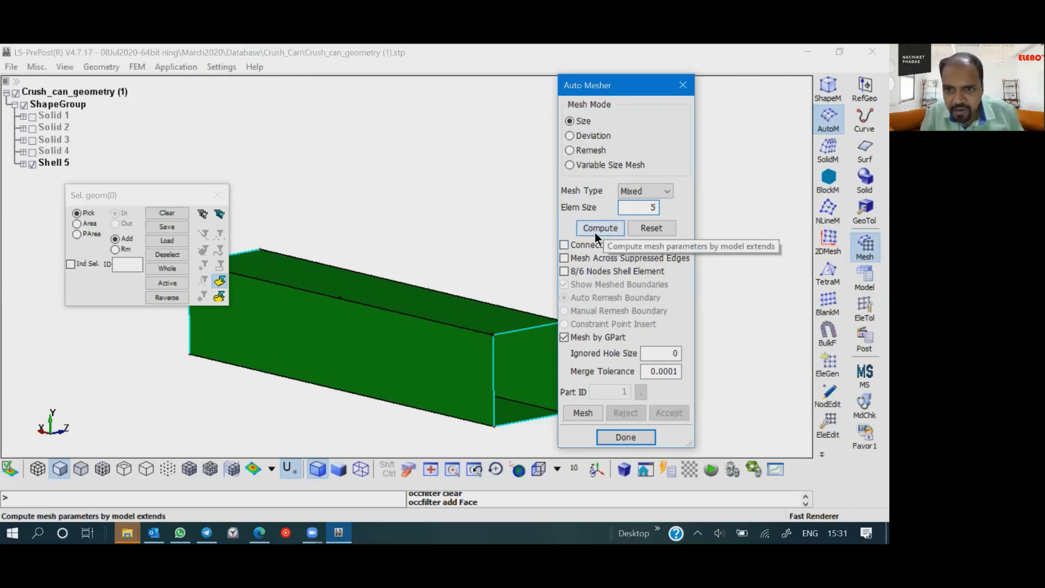
- Select all faces of the beam's mid-surface shell by area and generate the mesh on them
left_click(88, 224)
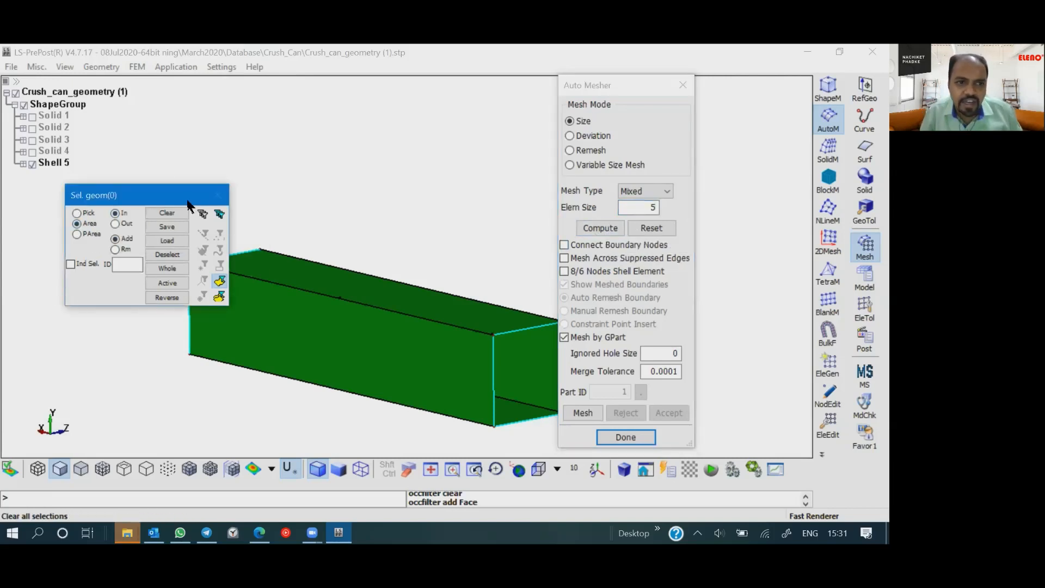
left_click_drag(92, 117, 569, 453)
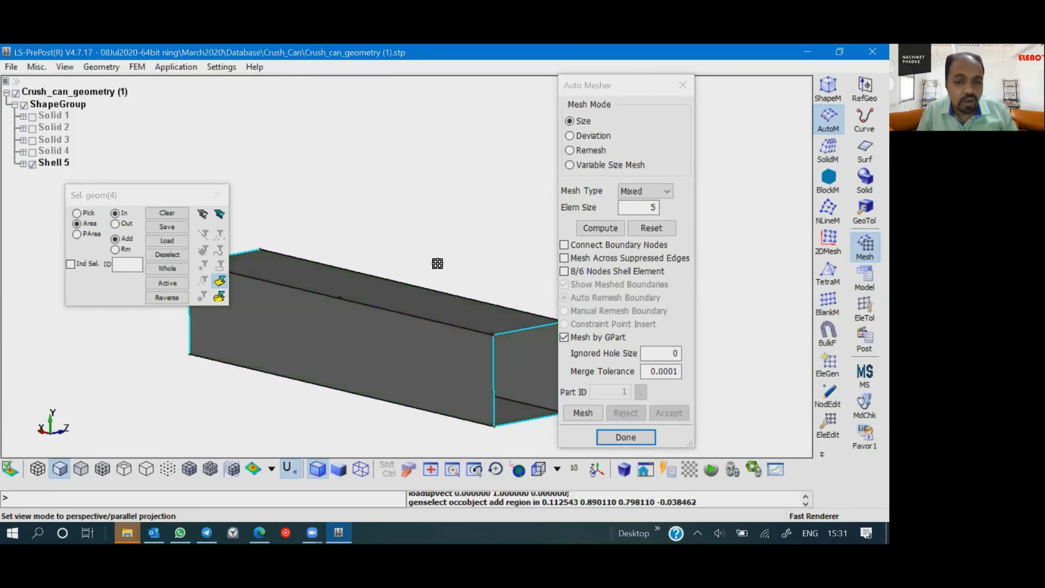
mouse_move(398, 296)
left_mouse_down("ctrl")
mouse_move(417, 285)
mouse_move(410, 280)
mouse_move(415, 295)
left_mouse_up("ctrl")
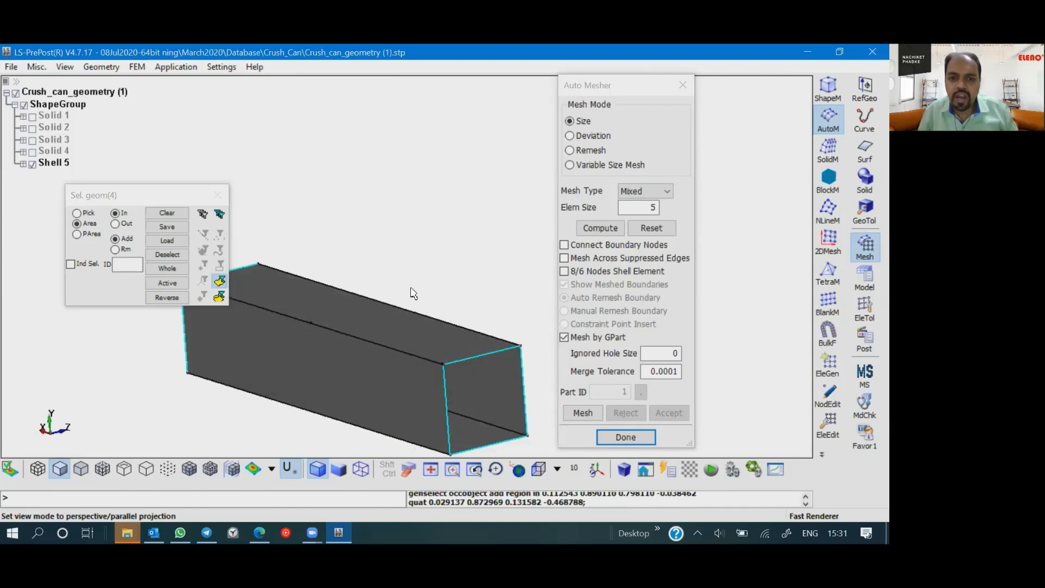
scroll(414, 293, "down", 3)
scroll(412, 291, "up", 5)
scroll(410, 289, "down", 2)
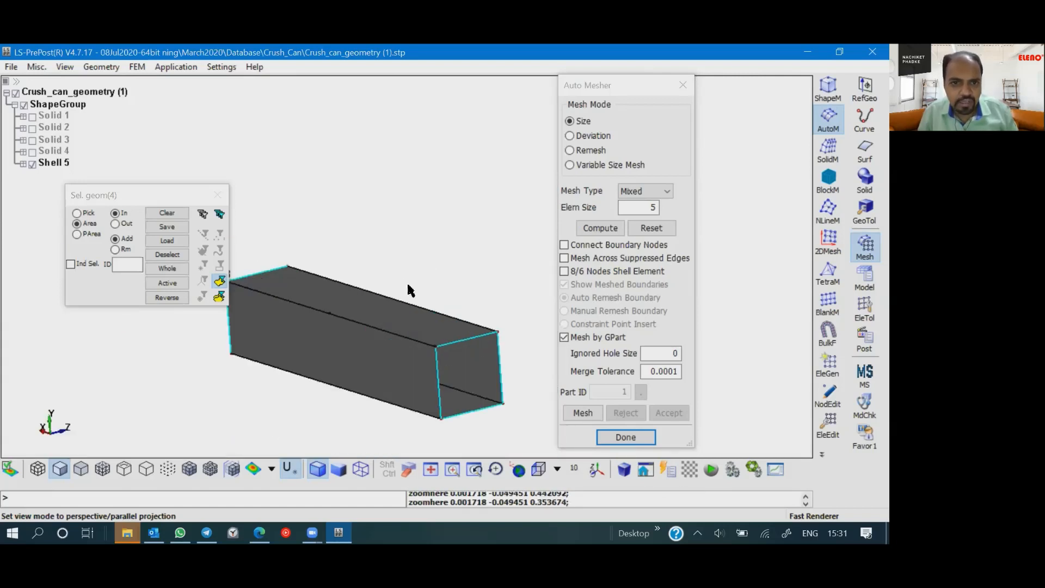
mouse_move(439, 304)
middle_mouse_down("ctrl")
mouse_move(367, 282)
mouse_move(524, 312)
mouse_move(385, 287)
mouse_move(416, 294)
mouse_move(310, 298)
mouse_move(524, 297)
mouse_move(466, 303)
mouse_move(474, 310)
mouse_move(417, 297)
mouse_move(436, 287)
mouse_move(495, 304)
mouse_move(426, 257)
mouse_move(445, 345)
mouse_move(459, 268)
mouse_move(428, 317)
middle_mouse_up("ctrl")
scroll(469, 287, "up", 1)
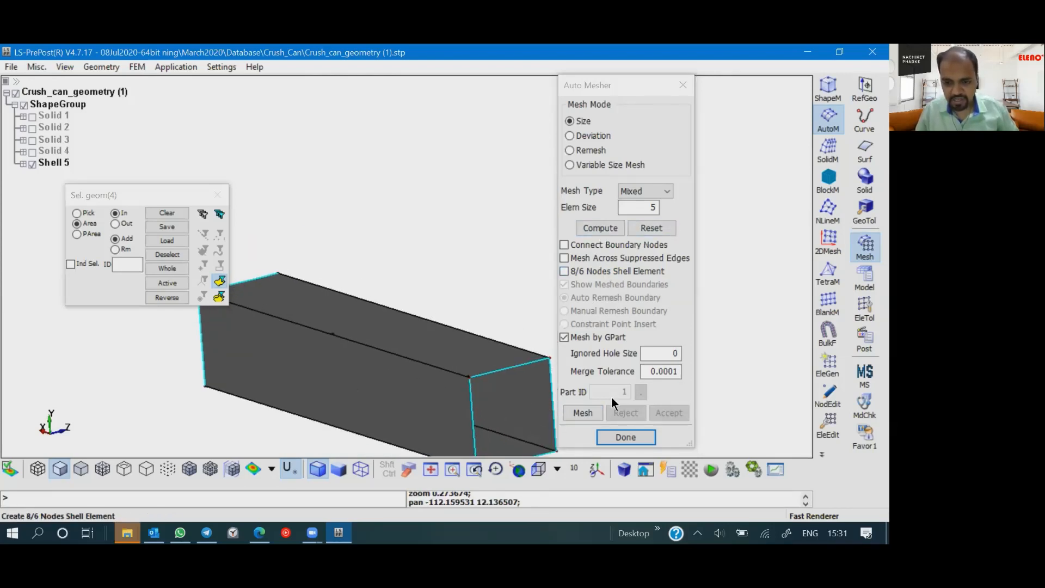
left_click(581, 412)
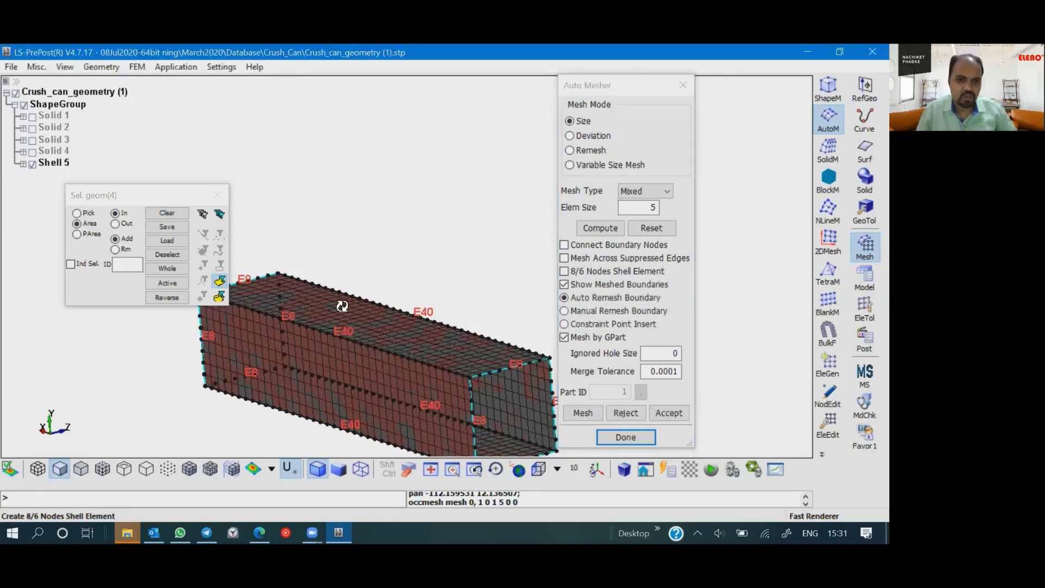
- Set the division count on the upper edge of the beam's near open end to 10 elements
left_click_drag(430, 295, 438, 308, "shift")
mouse_move(437, 350)
middle_mouse_down("shift")
mouse_move(317, 279)
mouse_move(413, 342)
mouse_move(448, 334)
middle_mouse_up("shift")
scroll(448, 334, "up", 5)
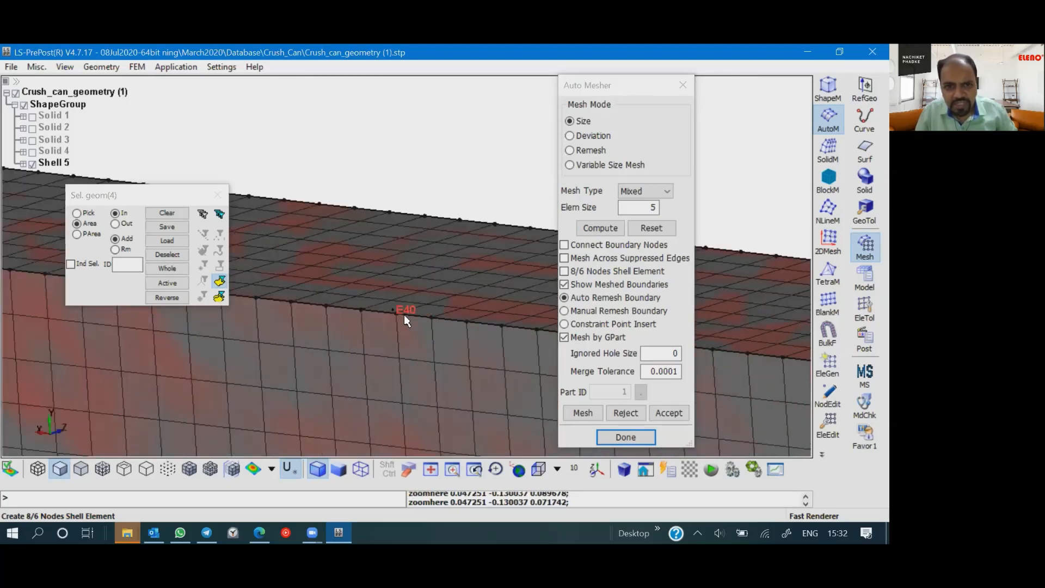
scroll(404, 316, "down", 4)
scroll(405, 387, "down", 1)
middle_click_drag(404, 387, 316, 321, "shift")
middle_click_drag(413, 312, 321, 305, "shift")
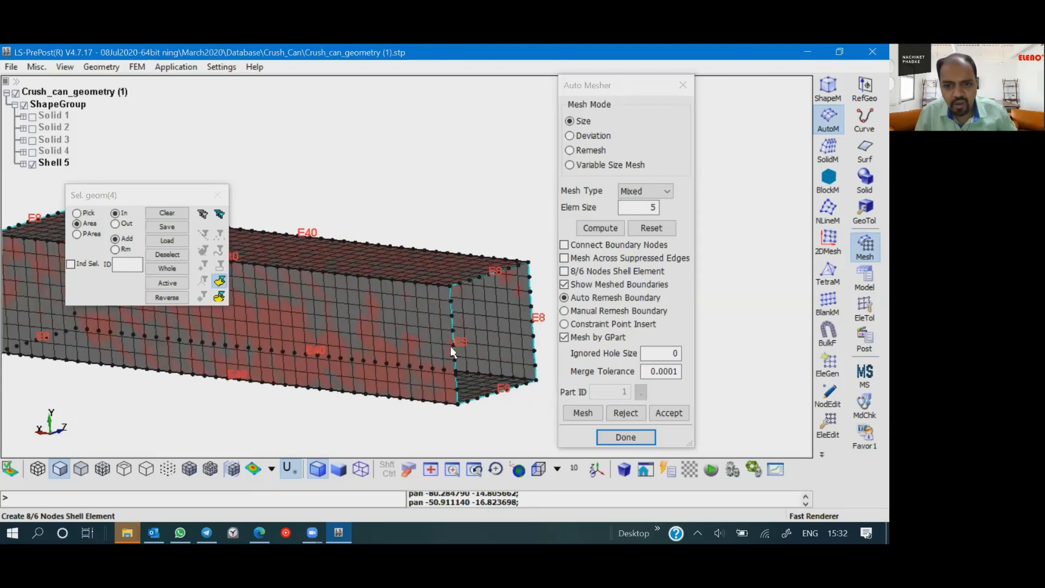
left_click(495, 270)
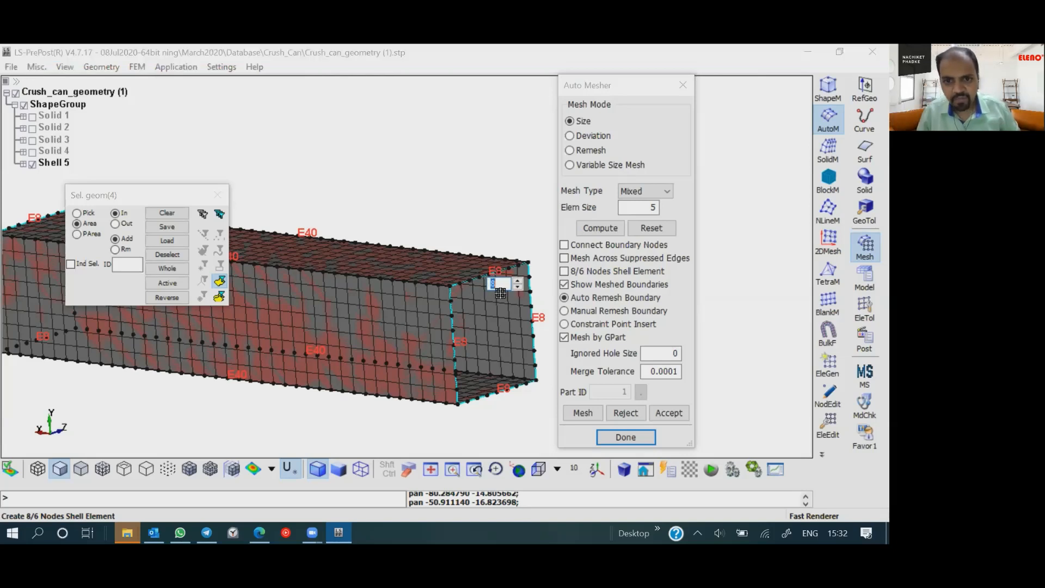
key("Return")
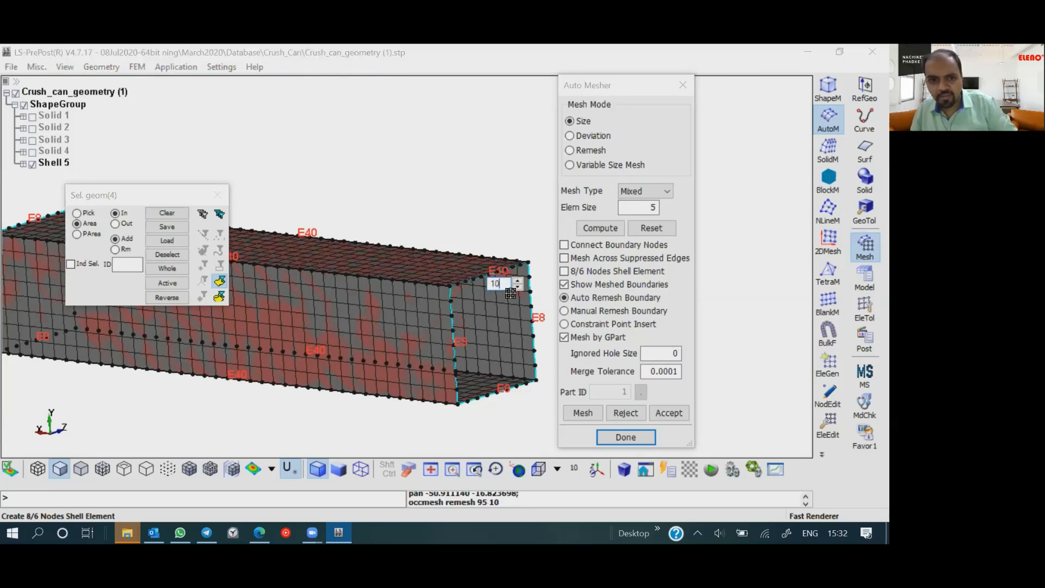
- Set the upper edge at the beam's opposite end, beside point 3, to 10 elements as well
left_click_drag(405, 305, 434, 399, "shift")
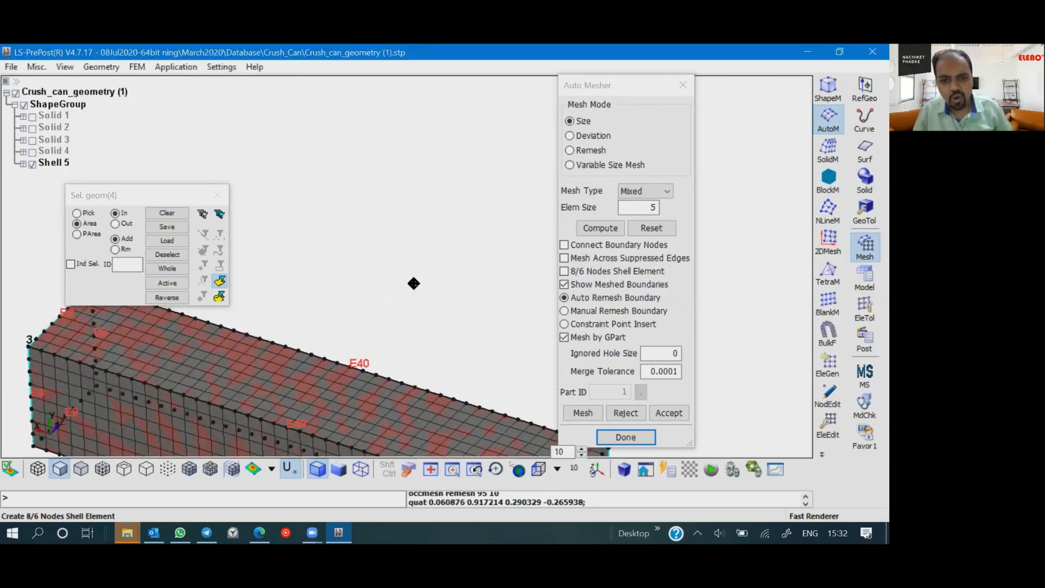
right_click_drag(414, 283, 385, 160, "shift")
right_click_drag(399, 293, 524, 359, "shift")
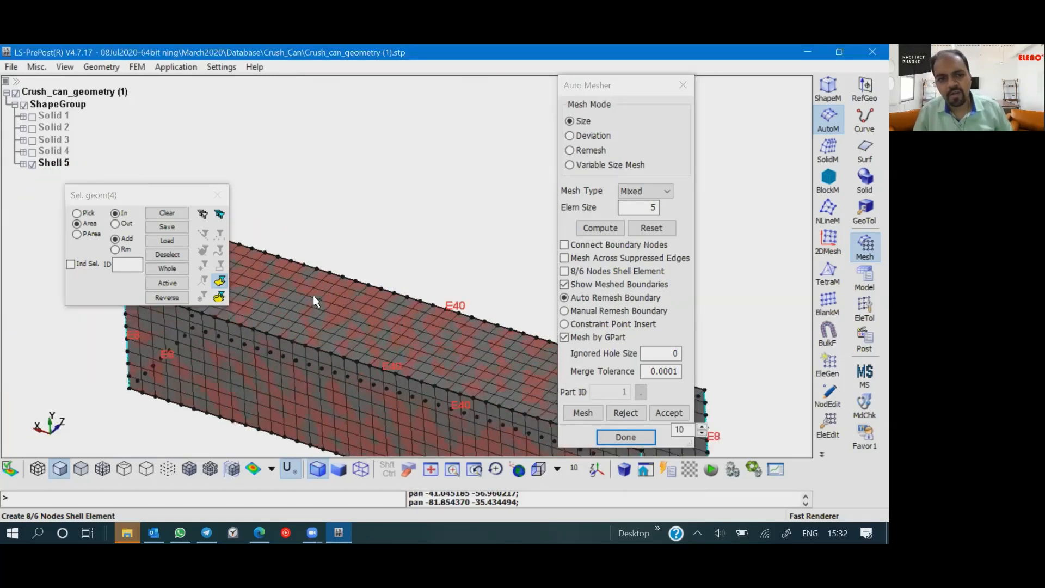
right_click_drag(318, 298, 455, 365, "shift")
mouse_move(296, 321)
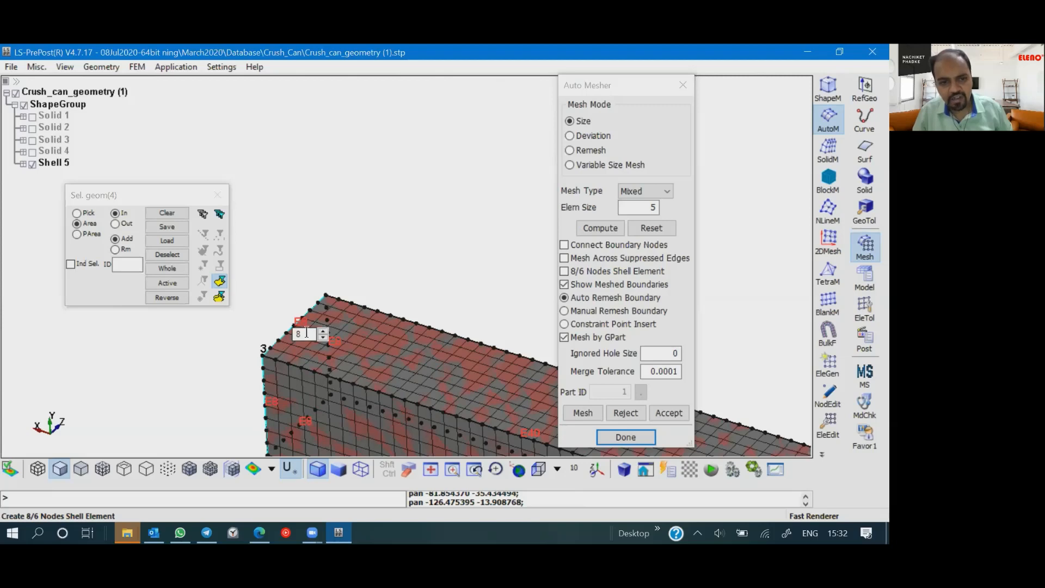
left_click_drag(308, 334, 269, 335)
type("10")
key("Return")
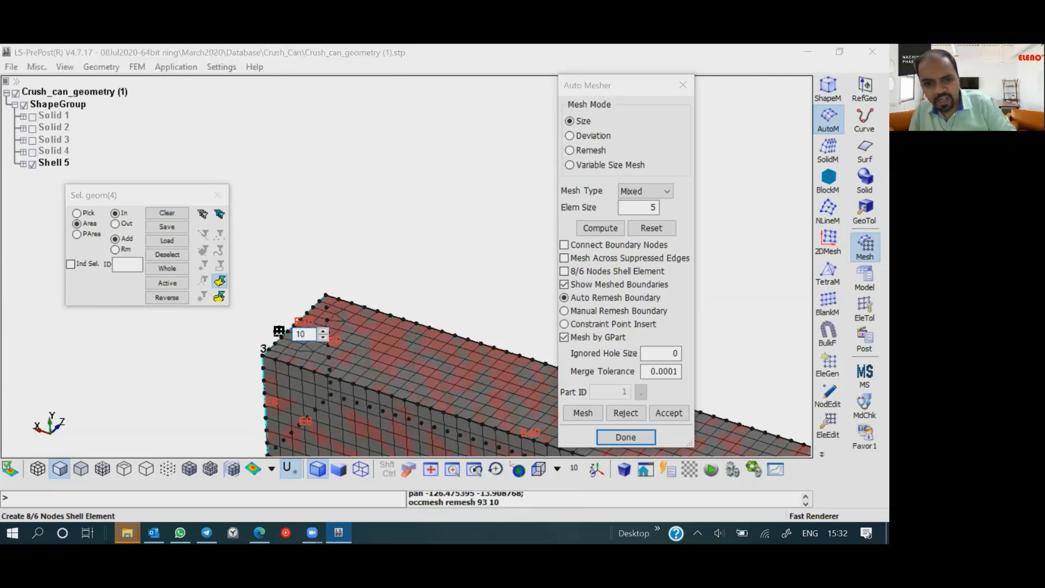
- Set the division count on the upper edge at the beam's near open end to 8 elements
right_click_drag(396, 343, 341, 282, "shift")
scroll(390, 314, "down", 2)
right_click_drag(413, 331, 315, 294, "shift")
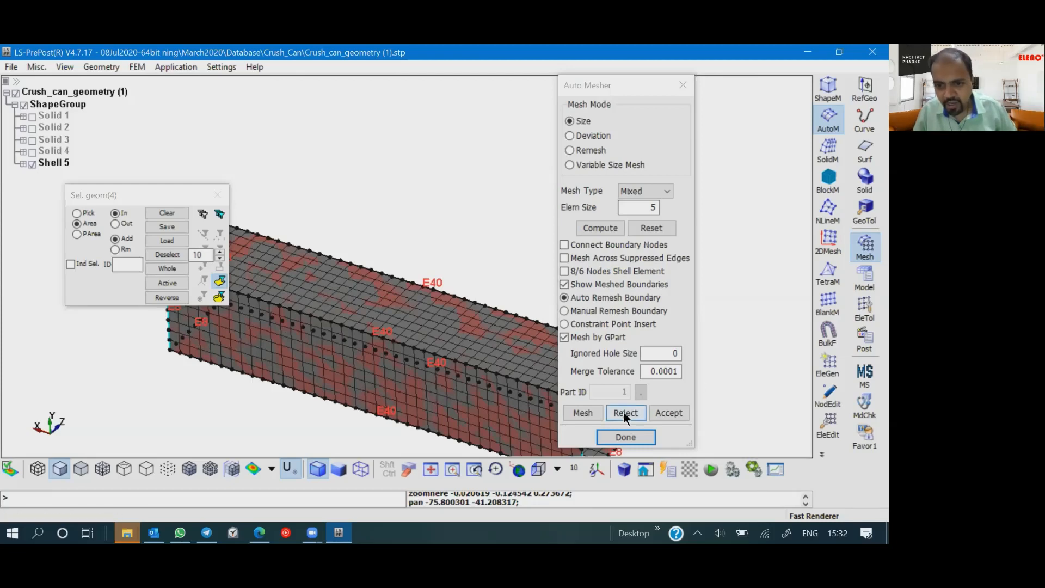
right_click_drag(469, 322, 346, 303, "shift")
scroll(489, 355, "up", 2)
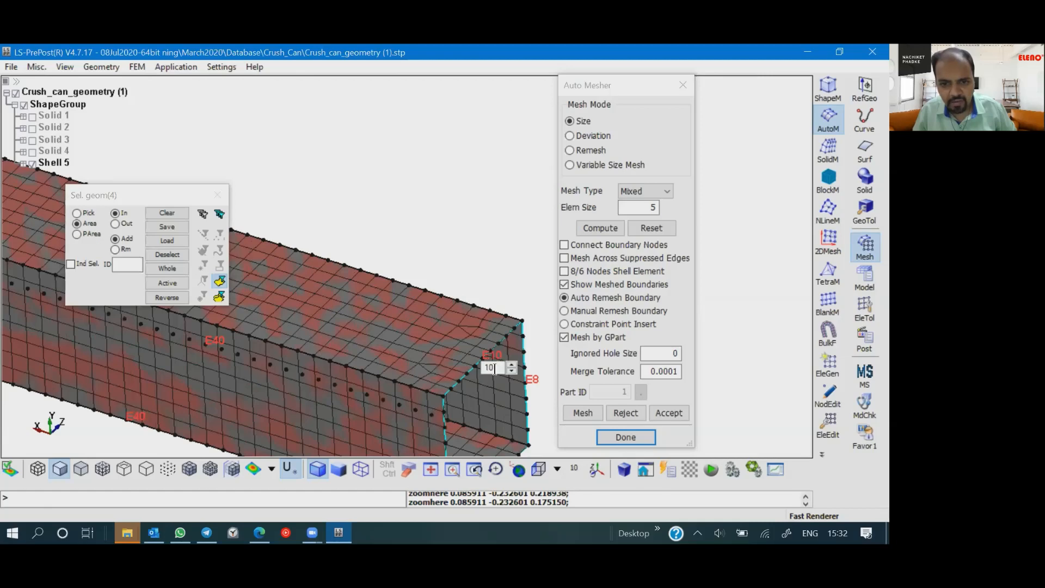
left_click(511, 370)
left_click(511, 370)
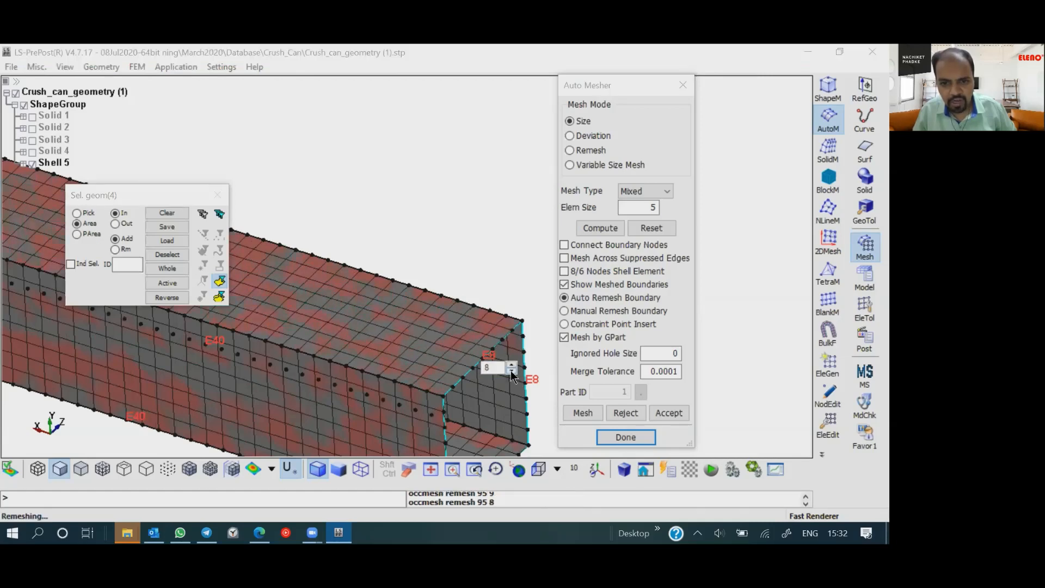
- Set the upper edge at the beam's opposite end, beside point 3, to 8 elements
right_click_drag(446, 317, 571, 354, "shift")
right_click_drag(370, 304, 538, 330, "shift")
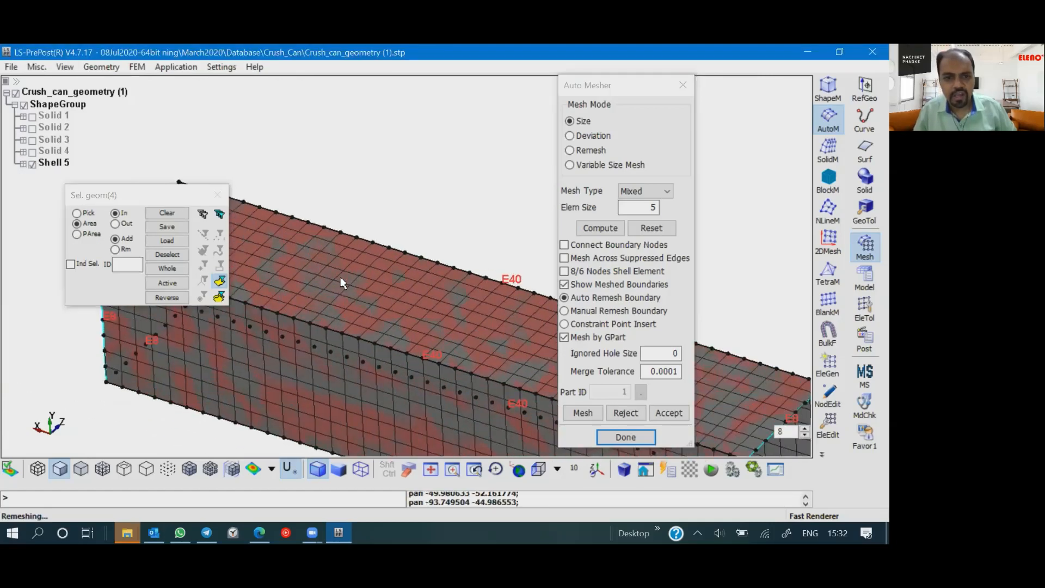
right_click_drag(332, 276, 531, 349, "shift")
left_click(346, 293)
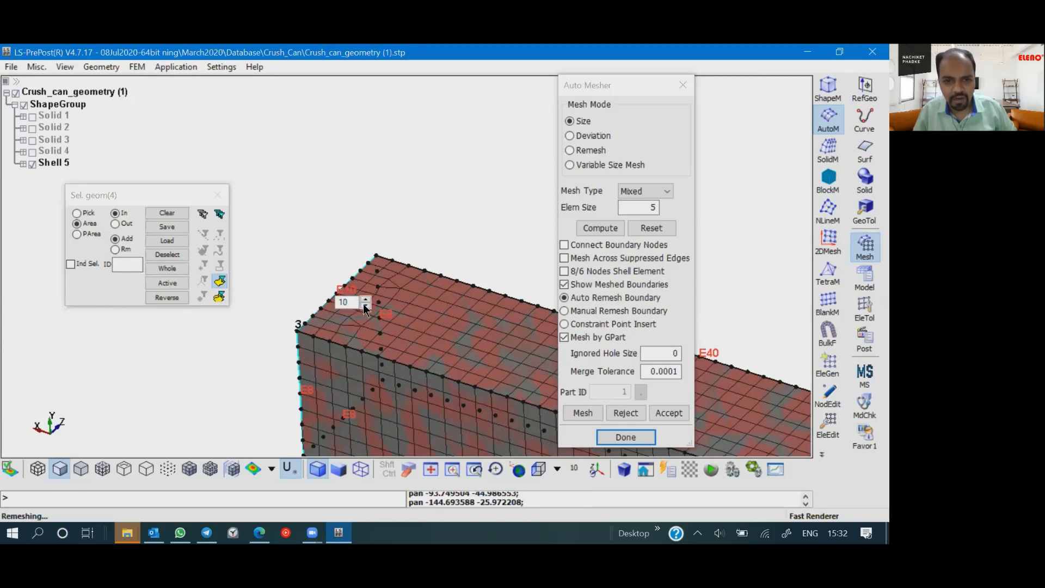
left_click(366, 305)
left_click(365, 306)
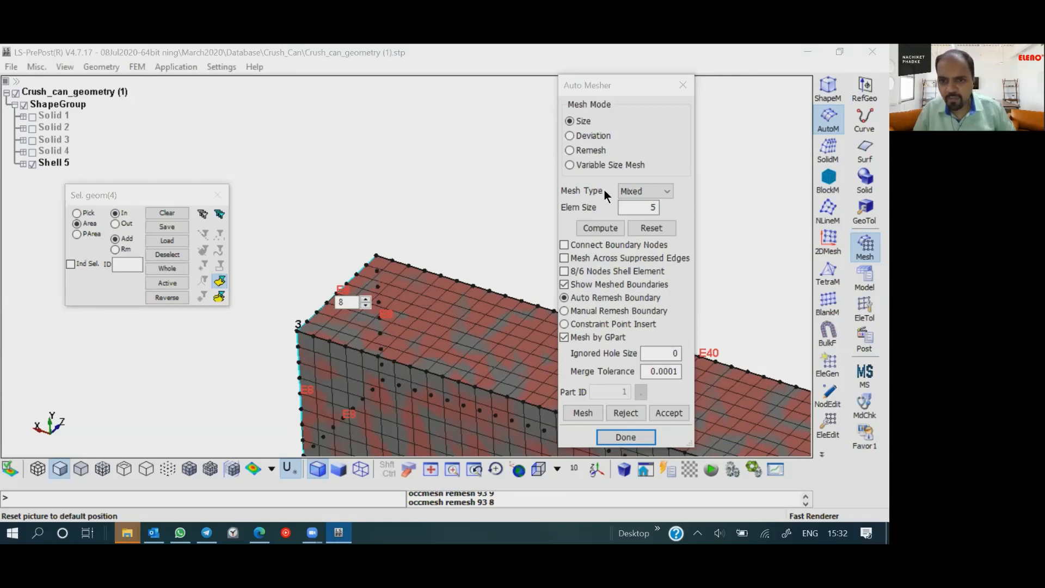
- Regenerate the beam's mesh with an element size of 3, accept it and finish auto-meshing
left_click_drag(649, 208, 676, 211)
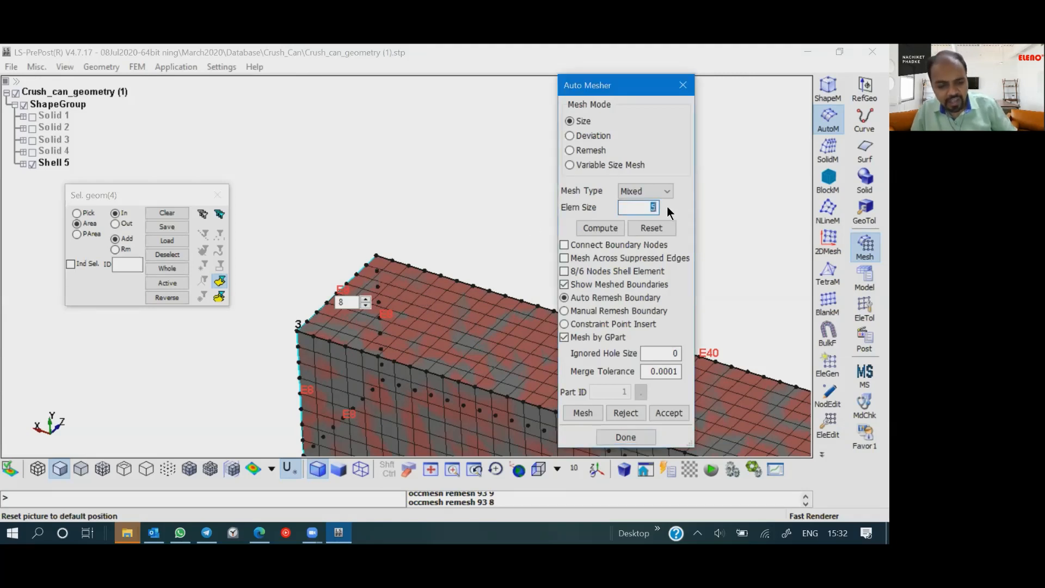
type("3")
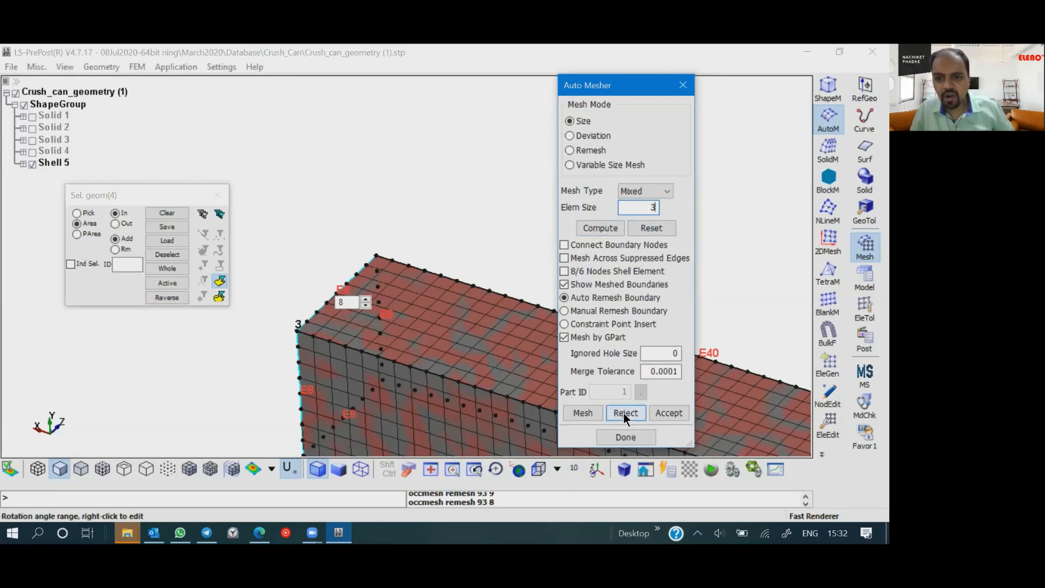
left_click(582, 412)
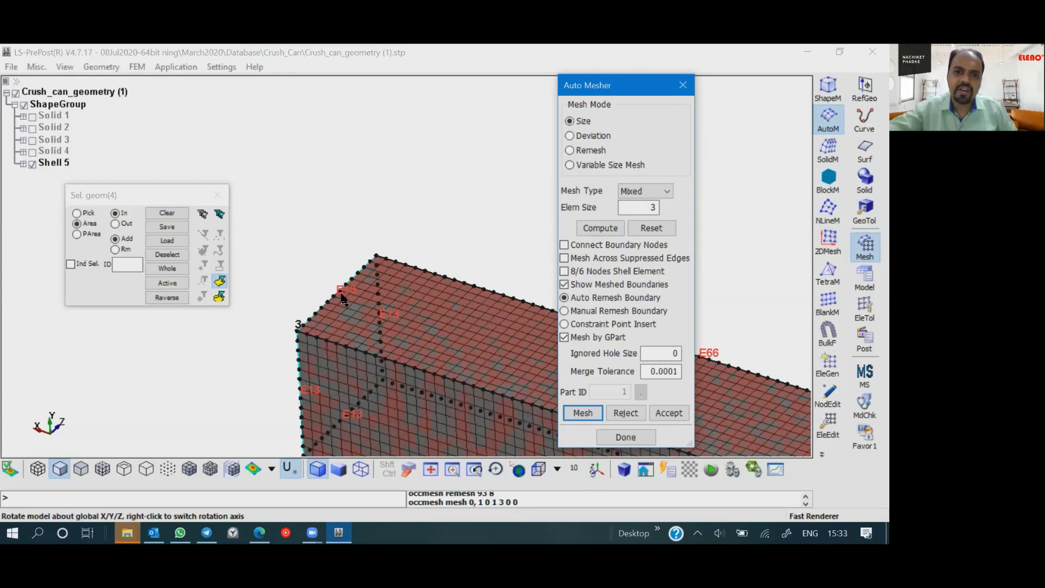
right_click_drag(431, 343, 263, 277, "shift")
scroll(436, 371, "down", 3)
left_click(669, 413)
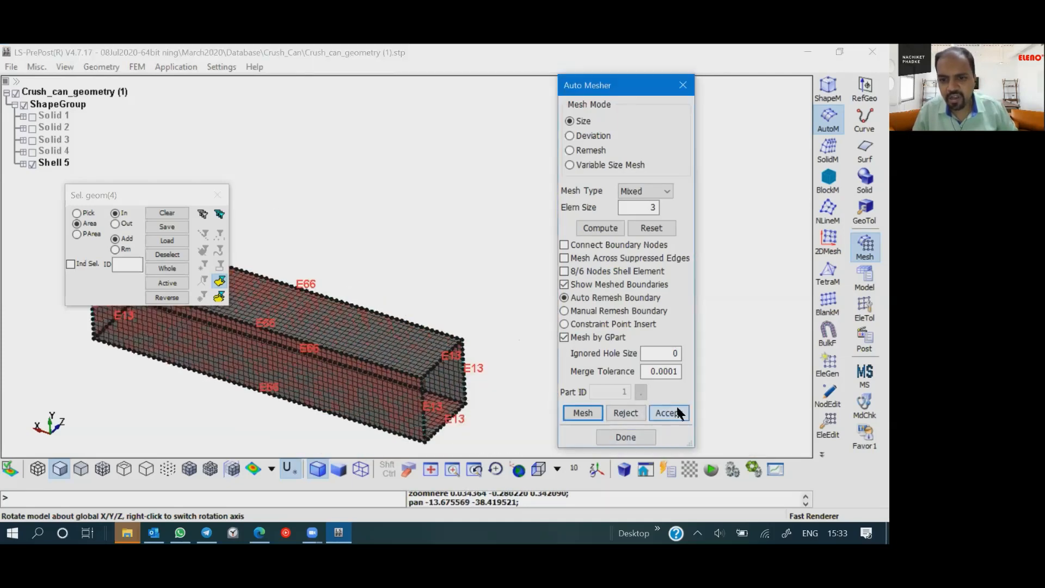
left_click(625, 437)
- Hide the whole ShapeGroup geometry and turn on the mesh lines of the FEM parts
right_click_drag(380, 349, 506, 365, "shift")
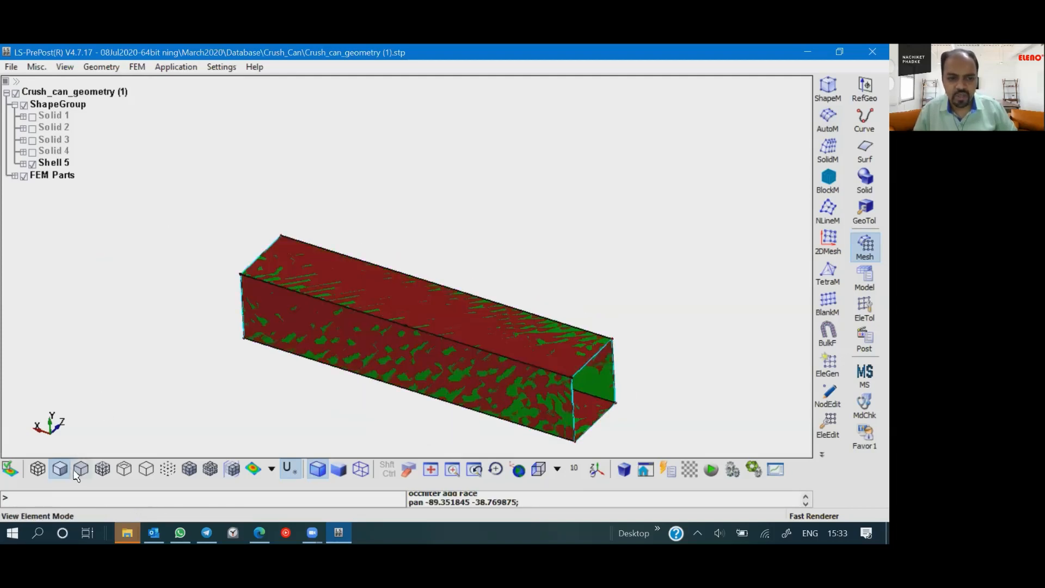
left_click(25, 106)
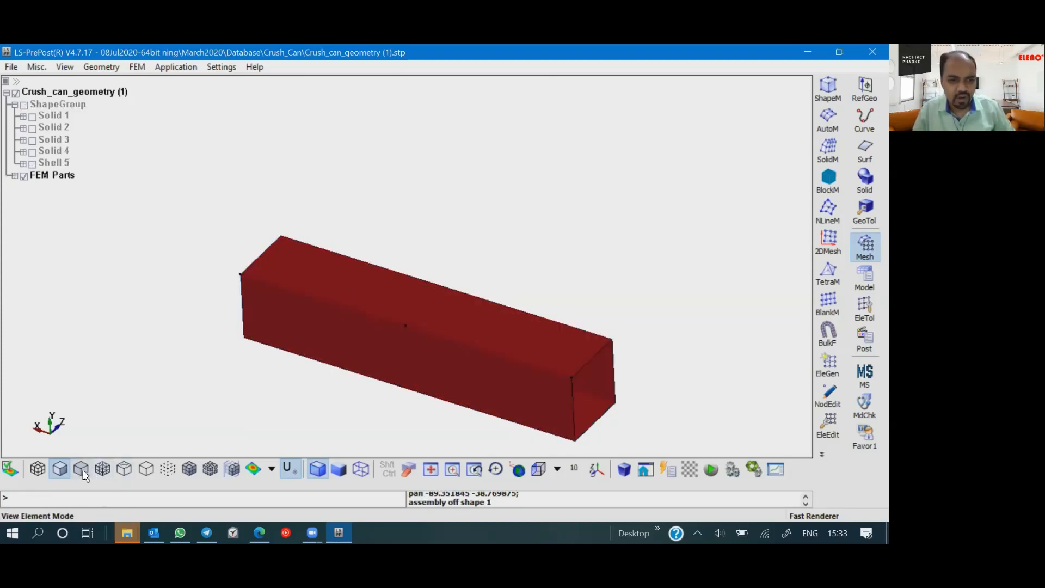
left_click(189, 468)
- Examine the generated shell mesh along the beam's faces and at its open end
scroll(423, 326, "up", 5)
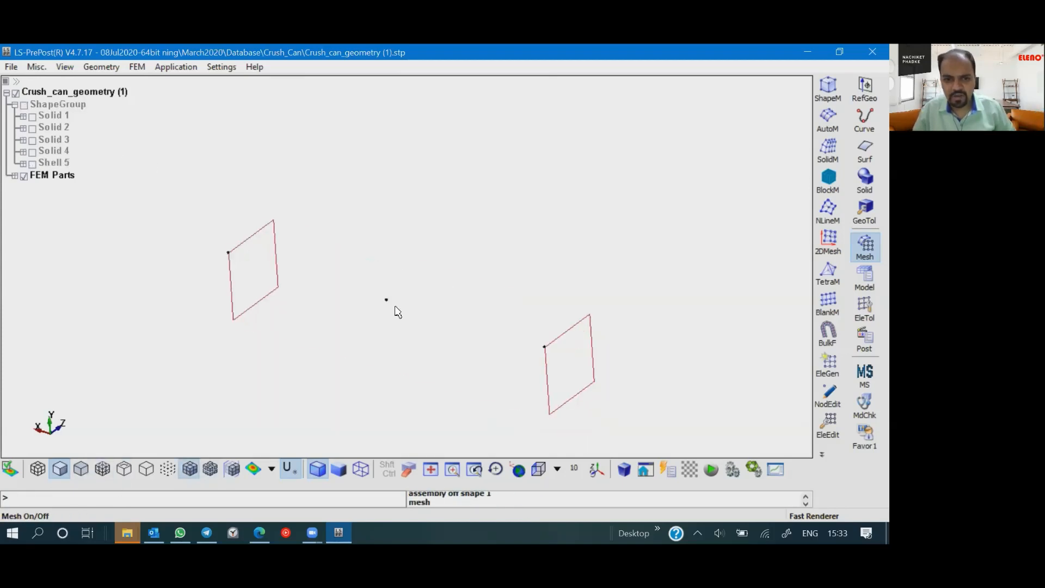
scroll(481, 353, "down", 5)
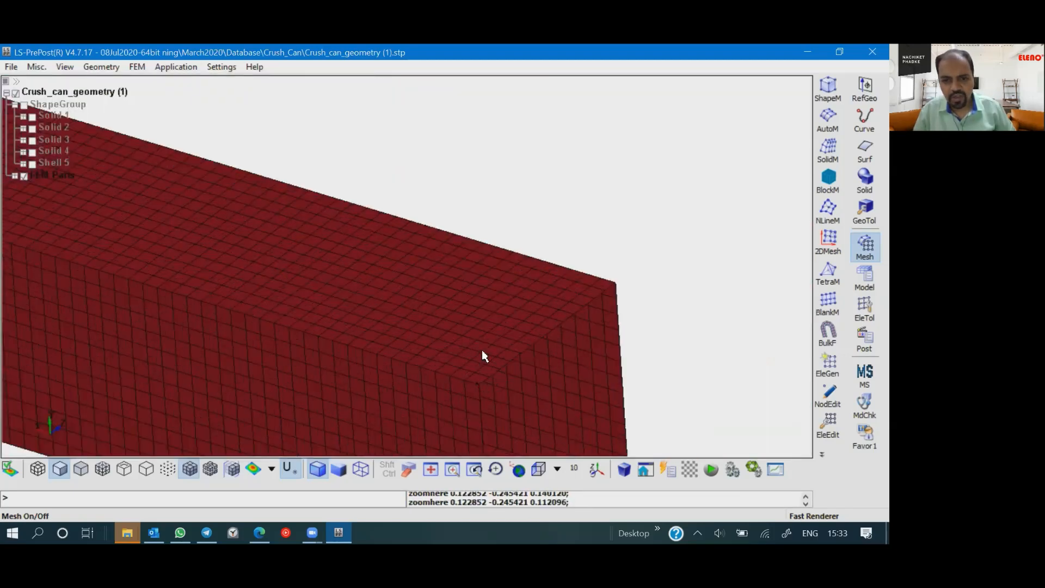
scroll(392, 343, "down", 1)
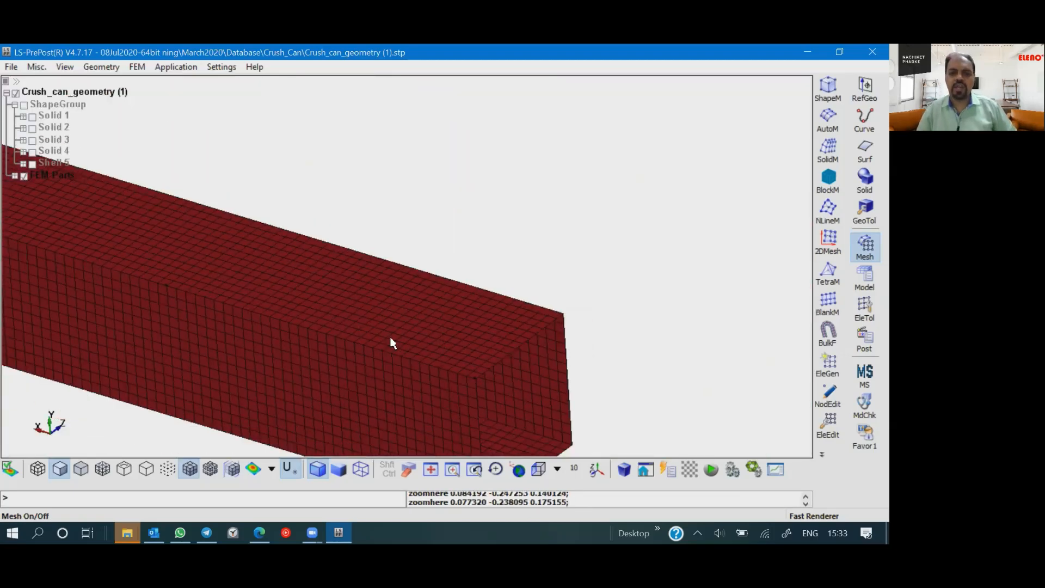
middle_click_drag(392, 343, 578, 274)
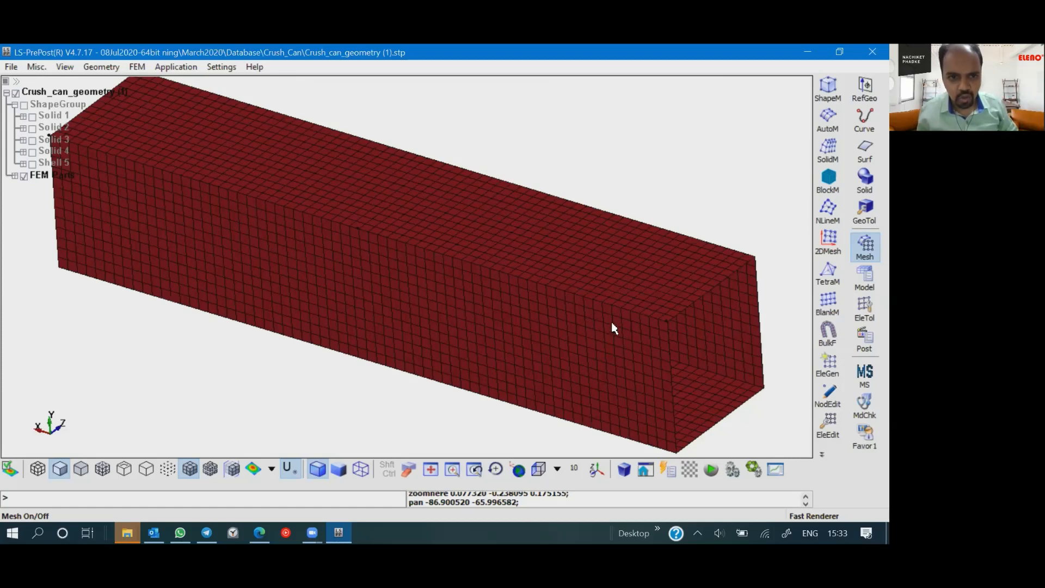
scroll(566, 327, "down", 3)
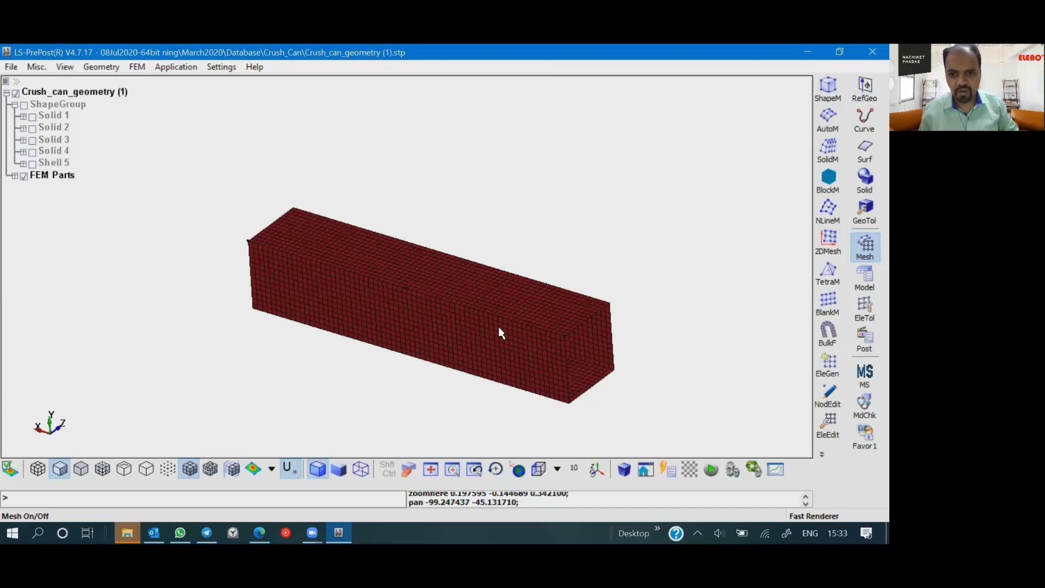
scroll(501, 352, "up", 5)
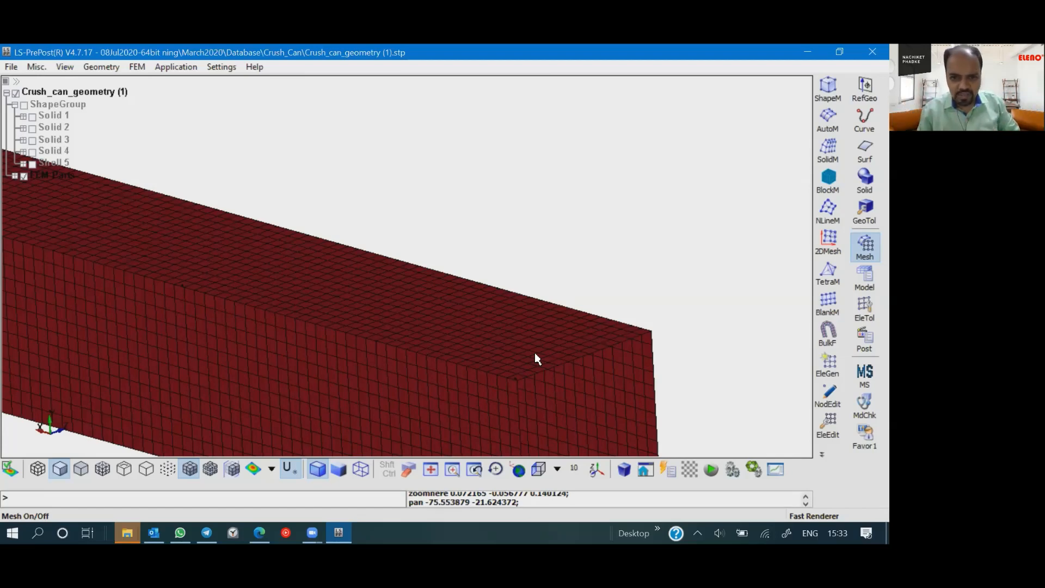
left_click_drag(476, 338, 486, 260)
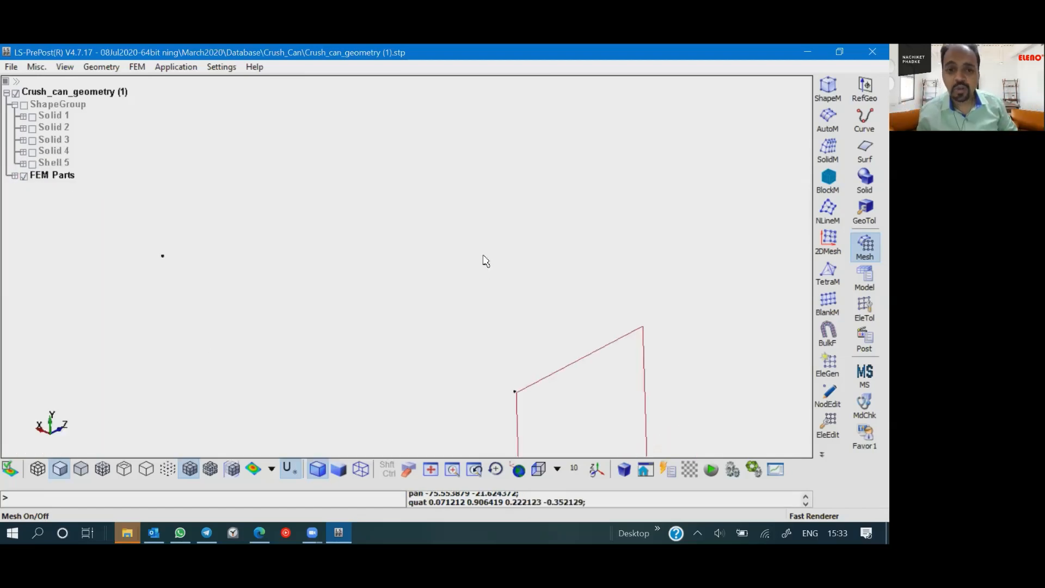
scroll(492, 275, "up", 2)
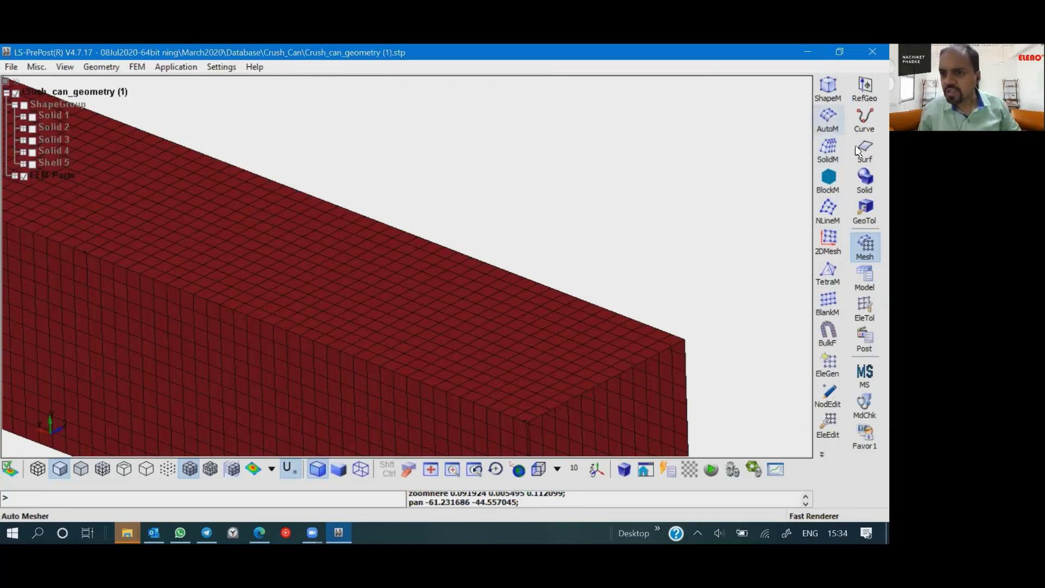
- Begin creating a Shell part in Part Data with a newly generated ID and the title "Crsuh Can 2mm"
left_click(859, 289)
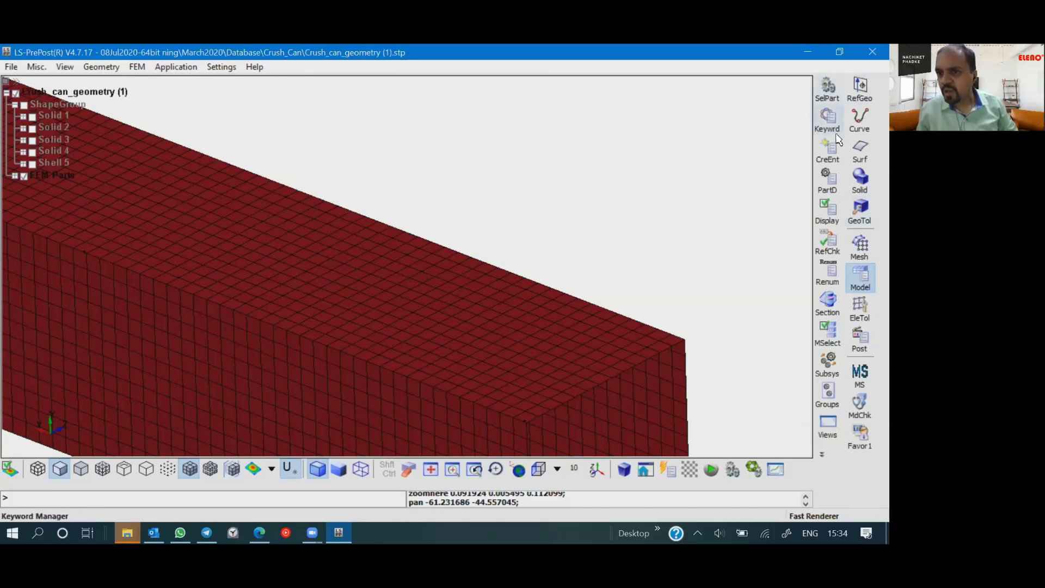
left_click(828, 185)
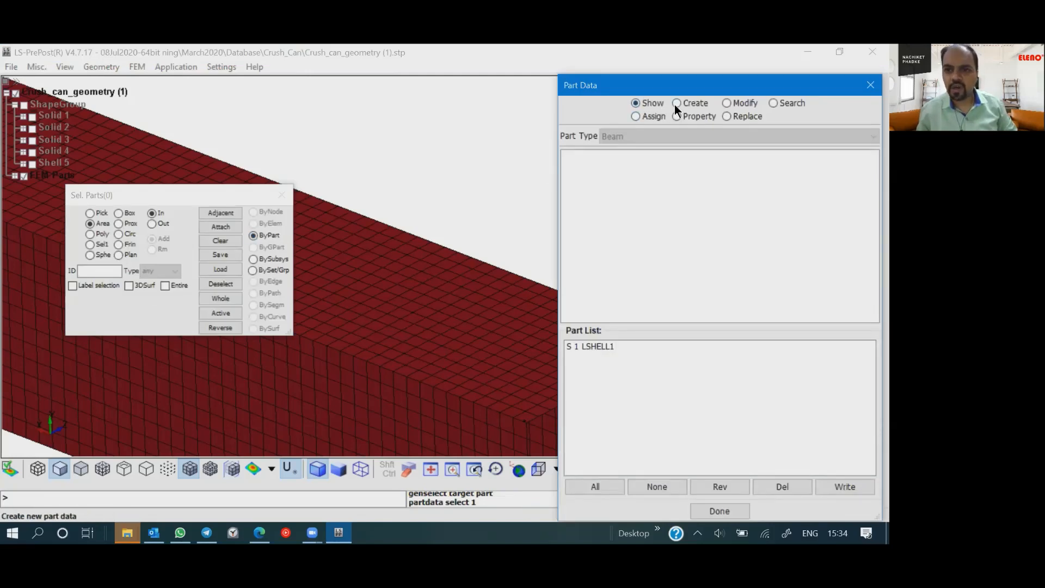
left_click(675, 103)
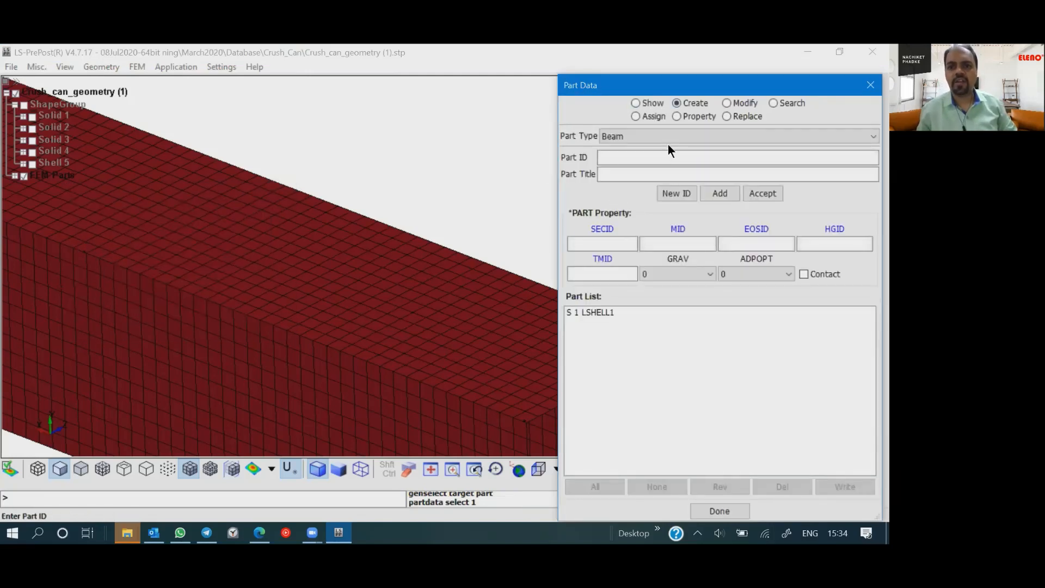
left_click(618, 139)
left_click(619, 161)
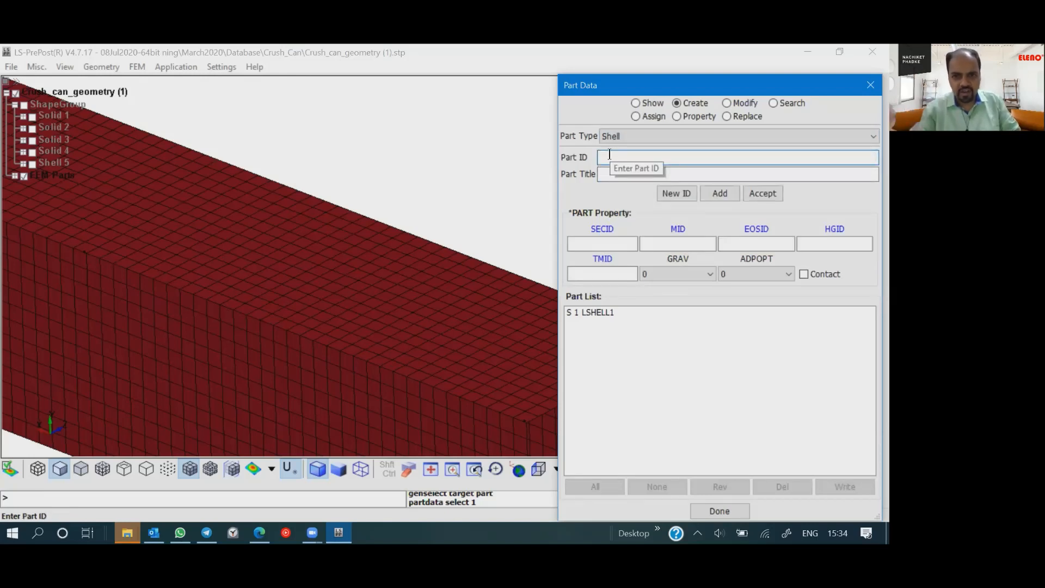
left_click(676, 195)
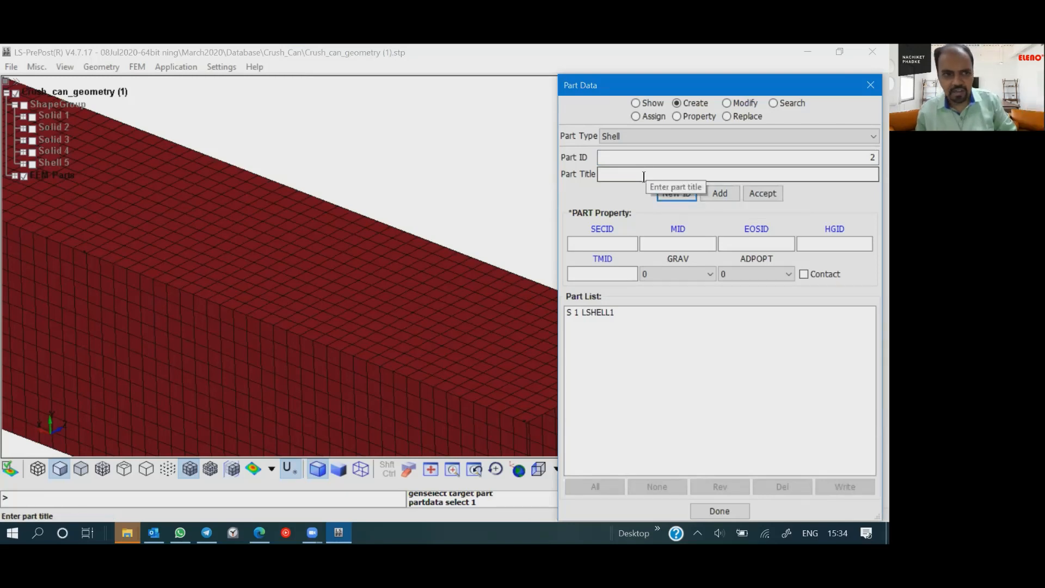
left_click(14, 176)
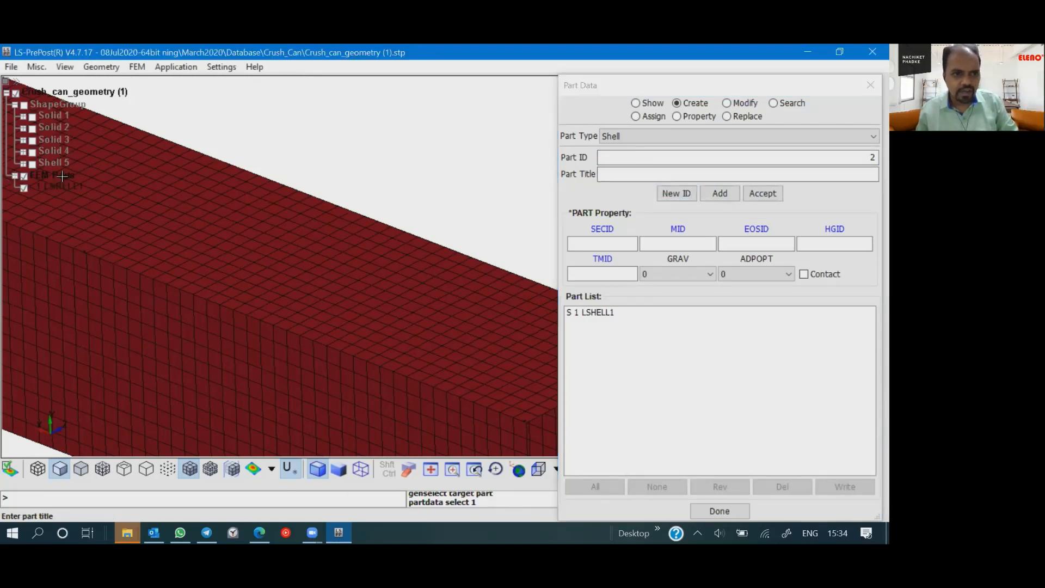
left_click(626, 158)
left_click(622, 174)
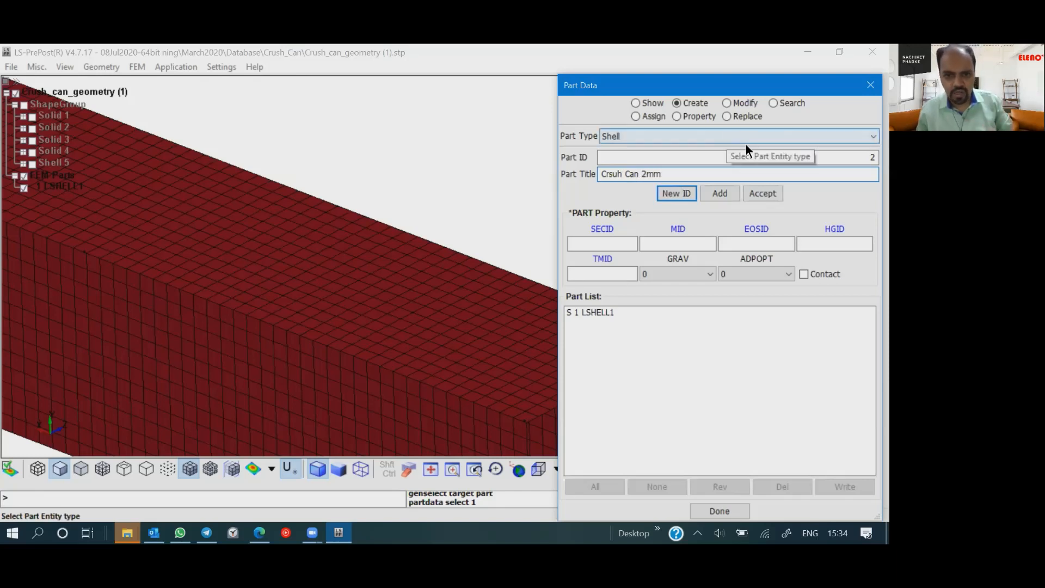
- Open a new SECTION_SHELL keyword form from the new part's section ID property
left_click(601, 229)
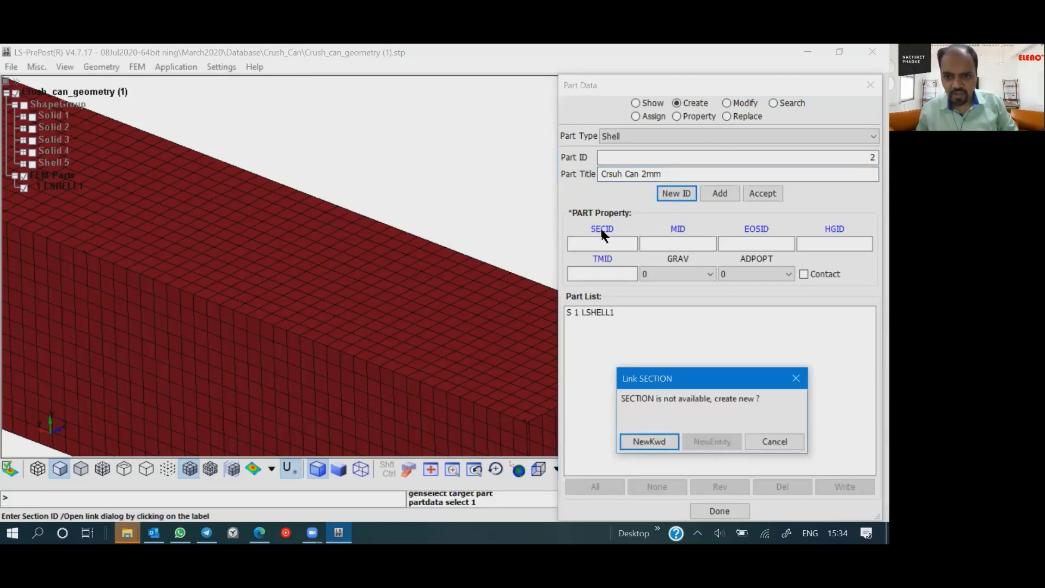
left_click(660, 441)
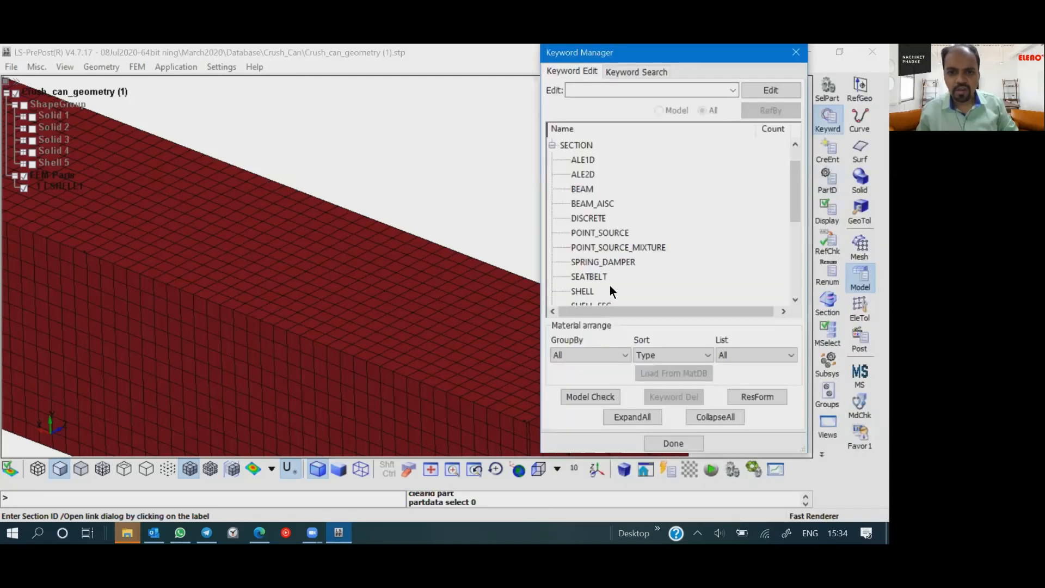
left_click(604, 233)
scroll(604, 234, "down", 1)
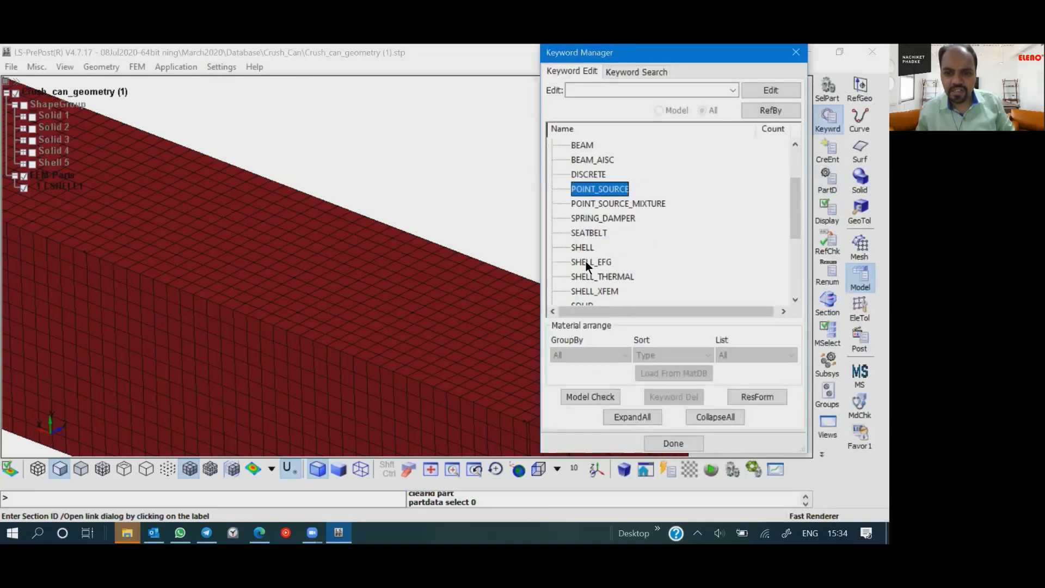
left_click(584, 249)
double_click(583, 249)
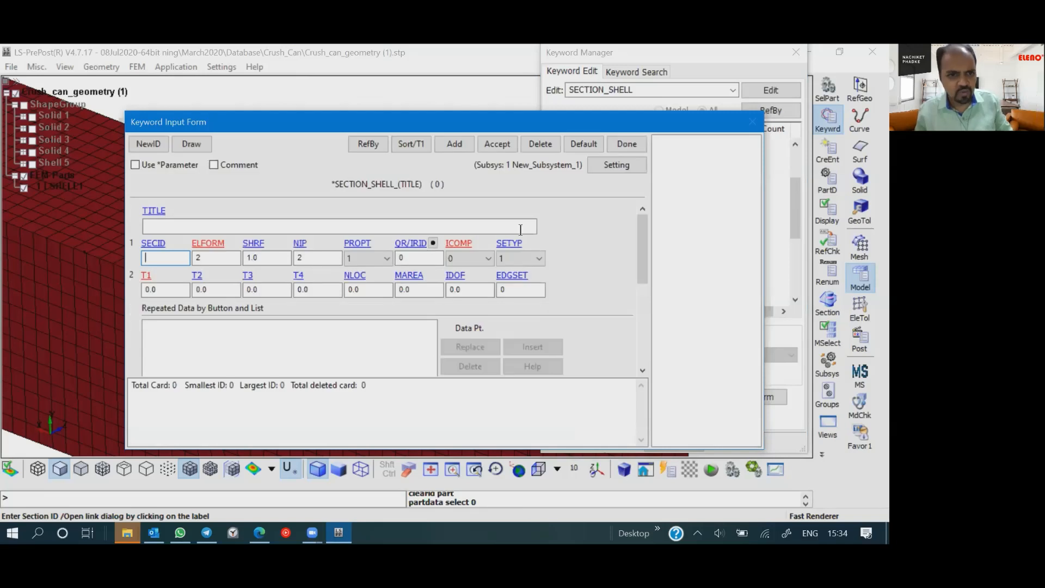
- Give the shell section a thickness of 2 and the title "Crush Can 2mm", and accept it as the part's section
double_click(161, 290)
type("2")
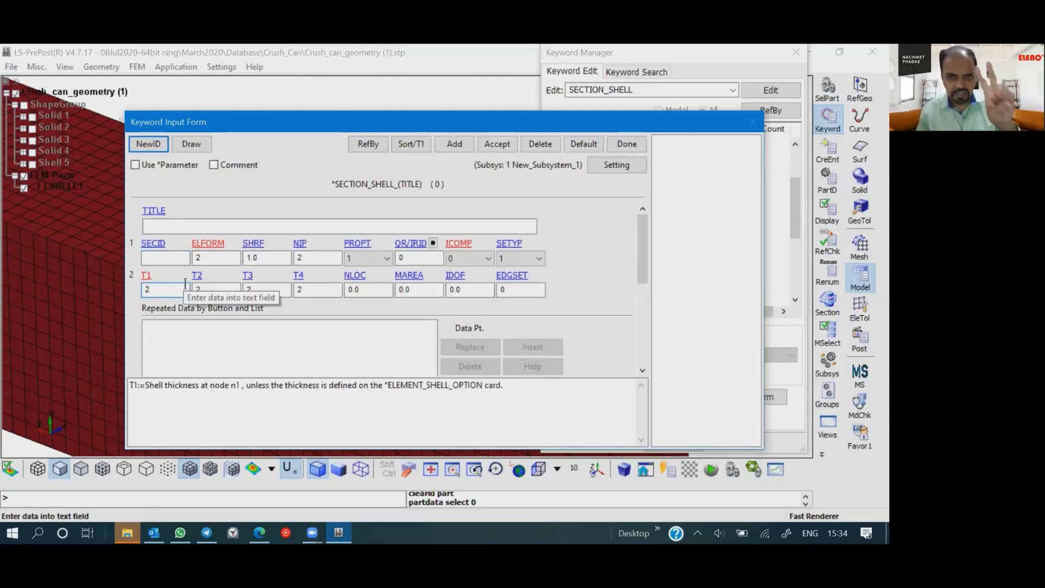
left_click(221, 226)
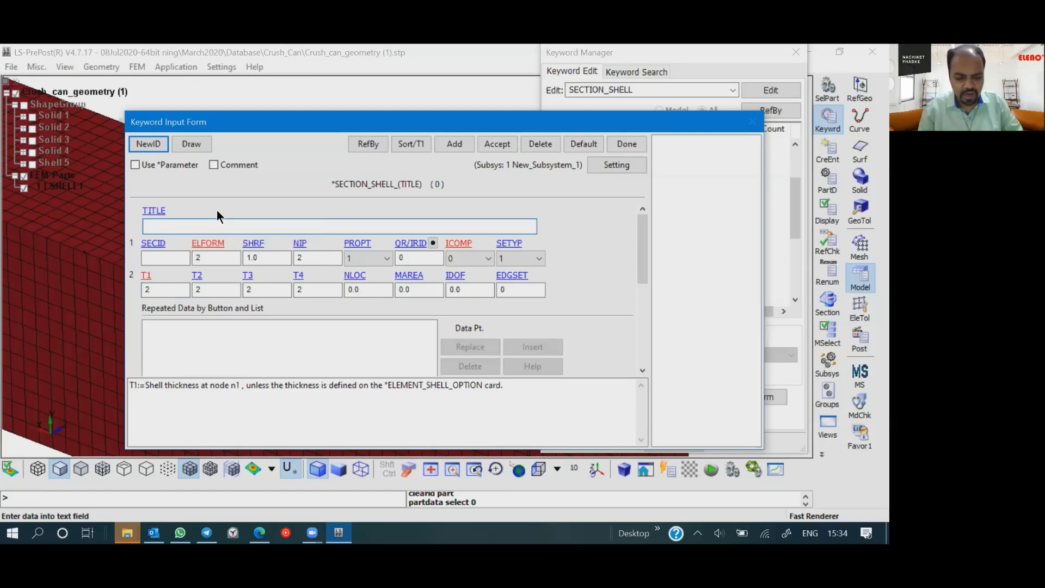
type("Crush Can 2mm")
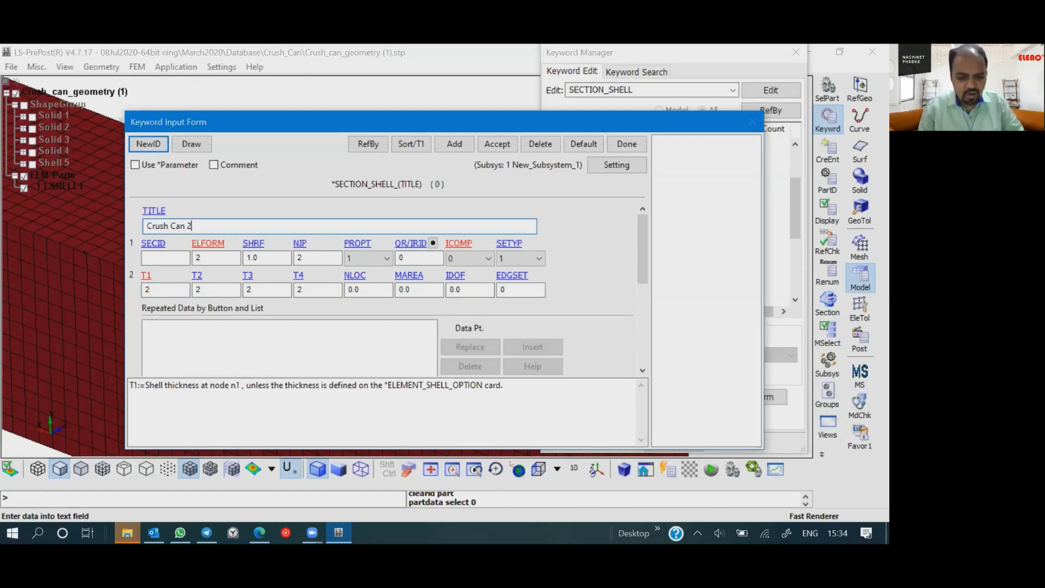
left_click(497, 143)
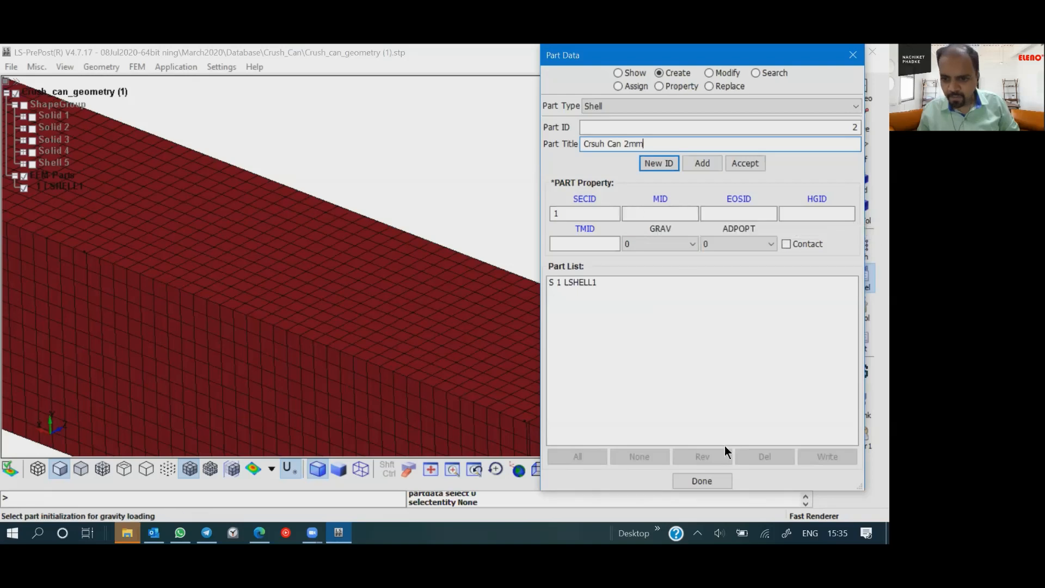
- Open a new MAT_ELASTIC keyword form from the new part's material ID property and generate its ID
left_click(661, 199)
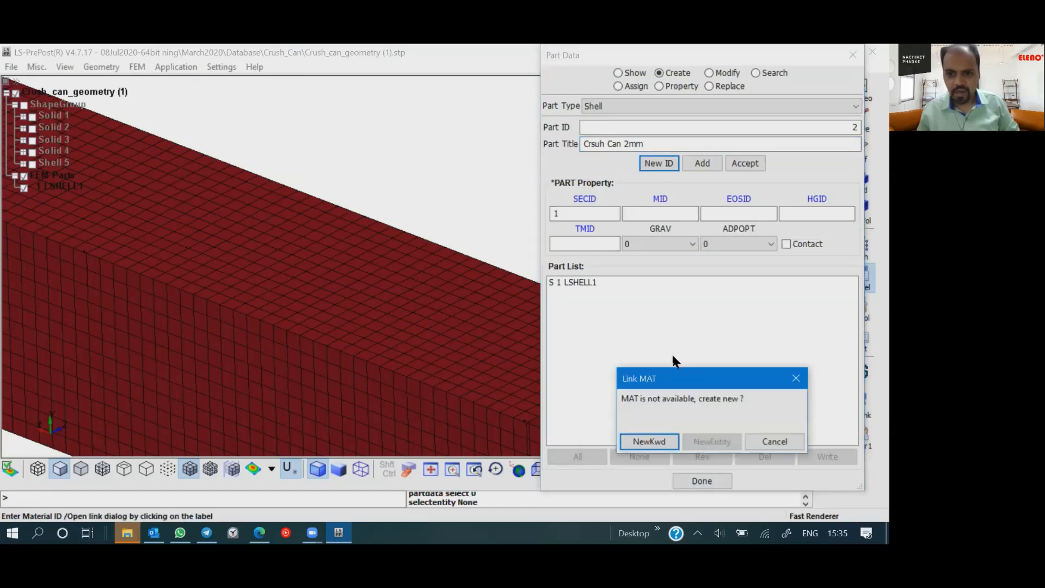
left_click(647, 441)
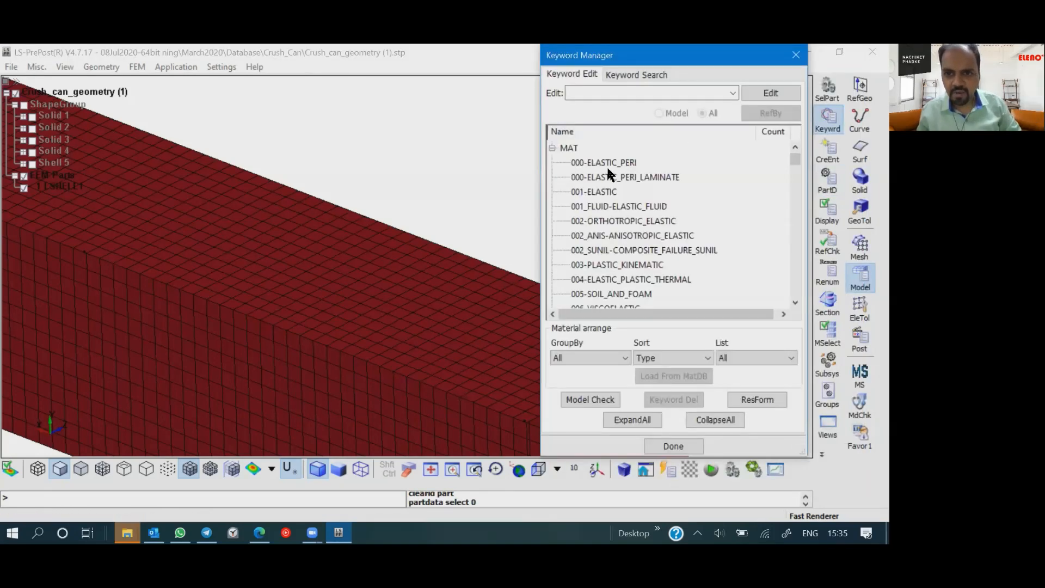
double_click(612, 192)
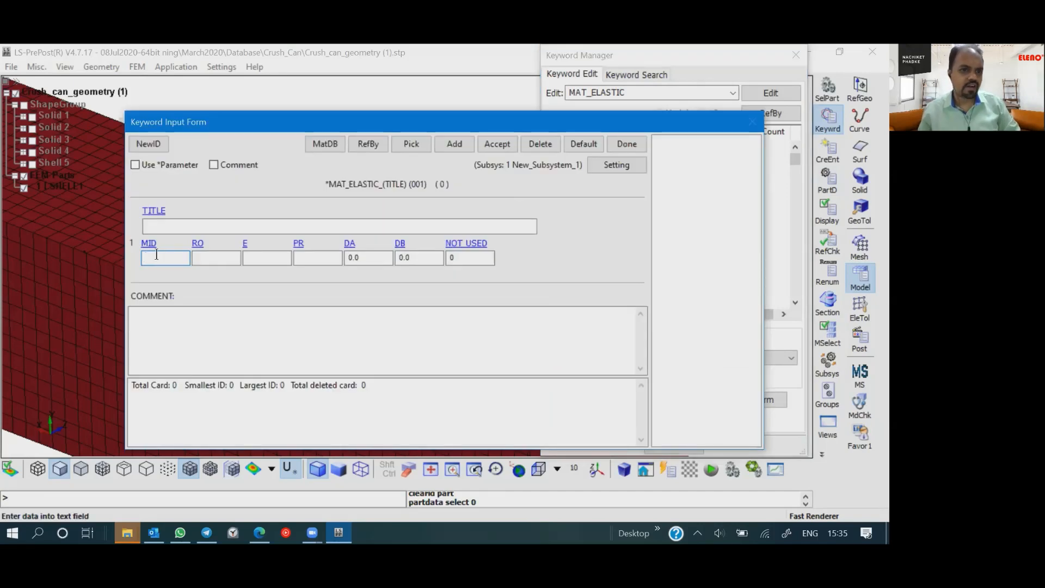
left_click(148, 144)
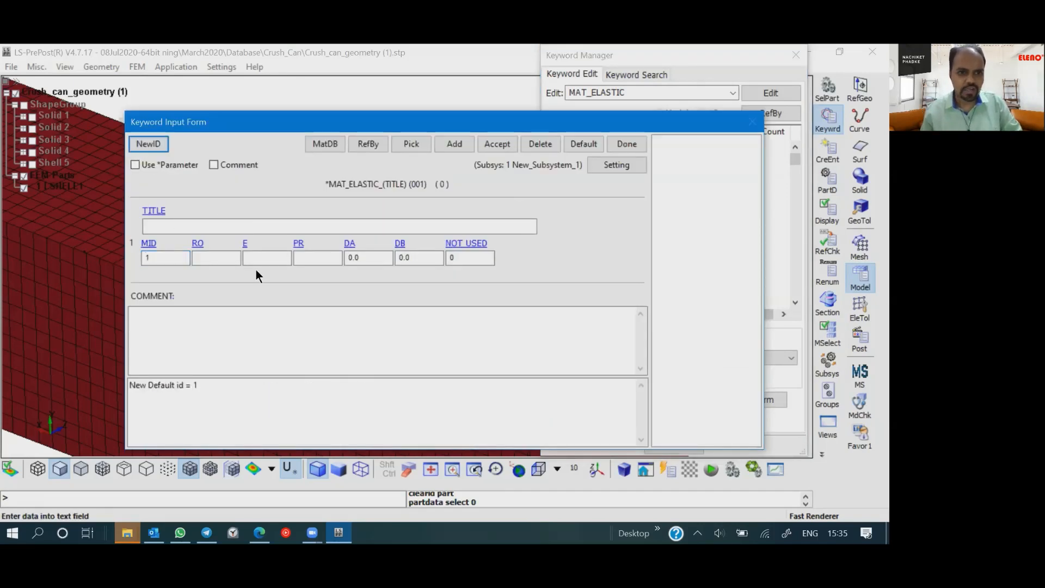
- Give the elastic material a density of 7.85e-9 and Young's modulus of 210000, link it to the part, and close Part Data
left_click(217, 259)
type("7")
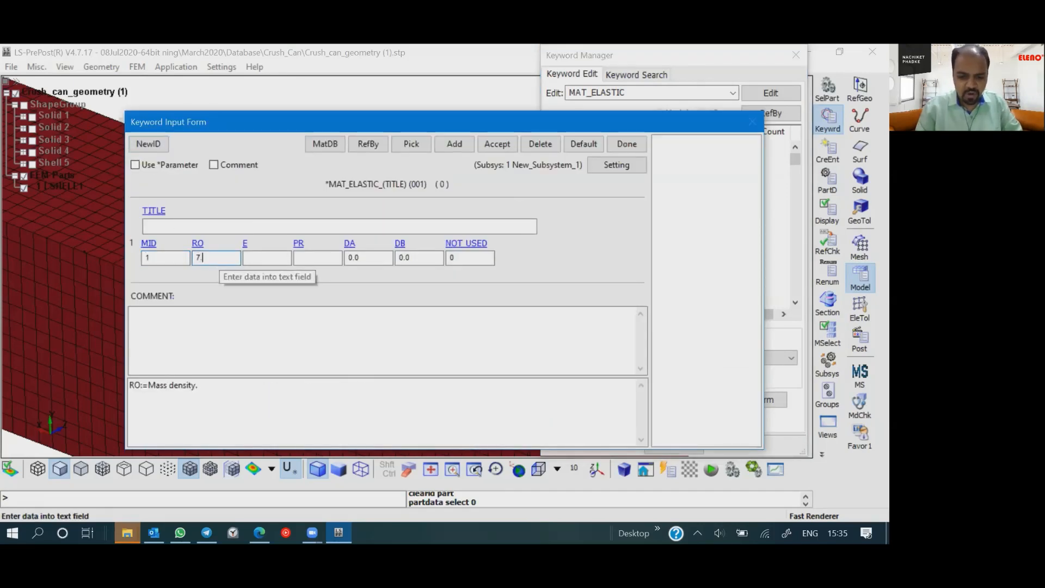
type(".85e-9")
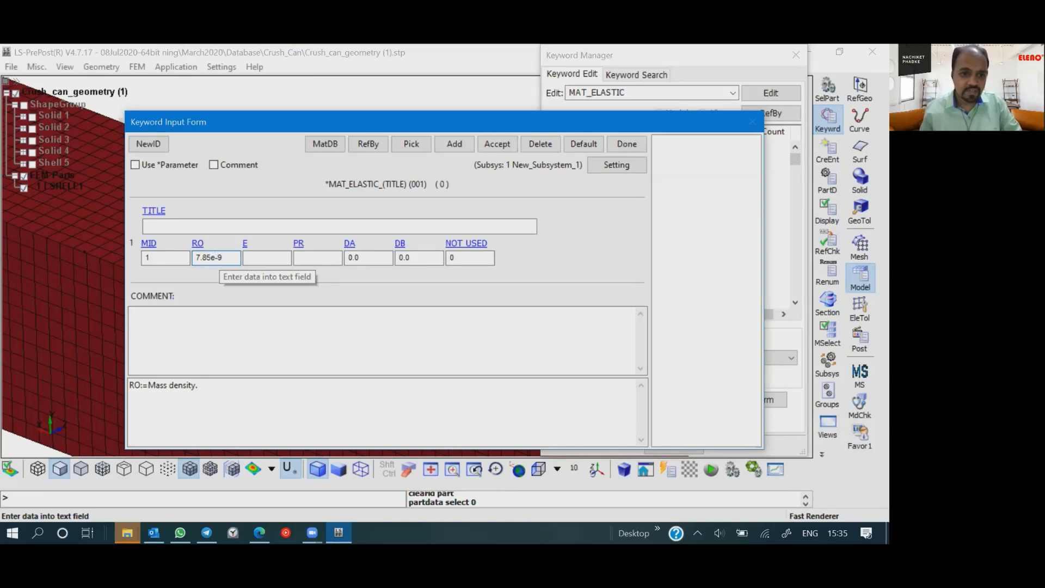
left_click(267, 256)
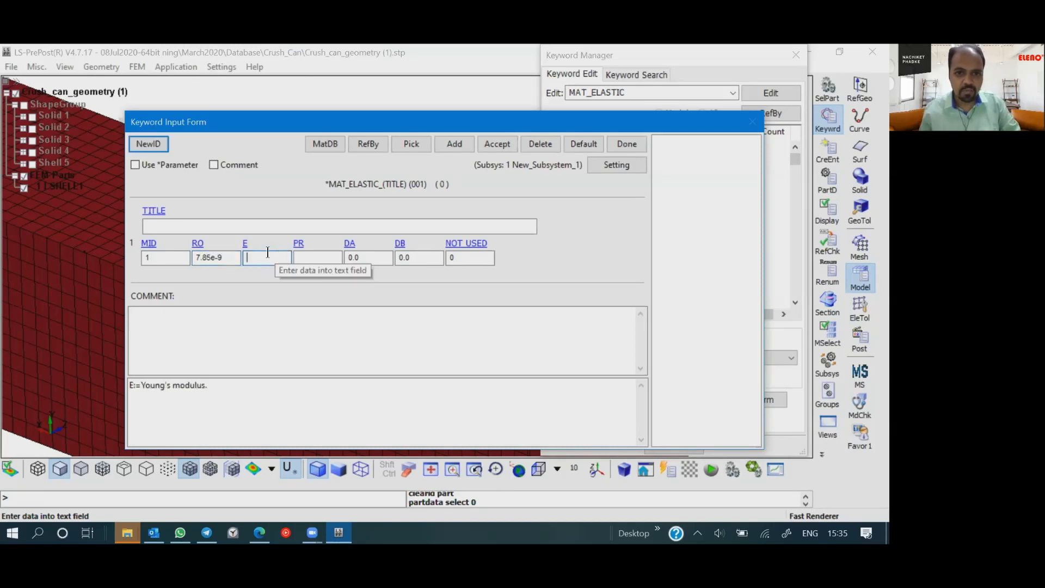
type("210")
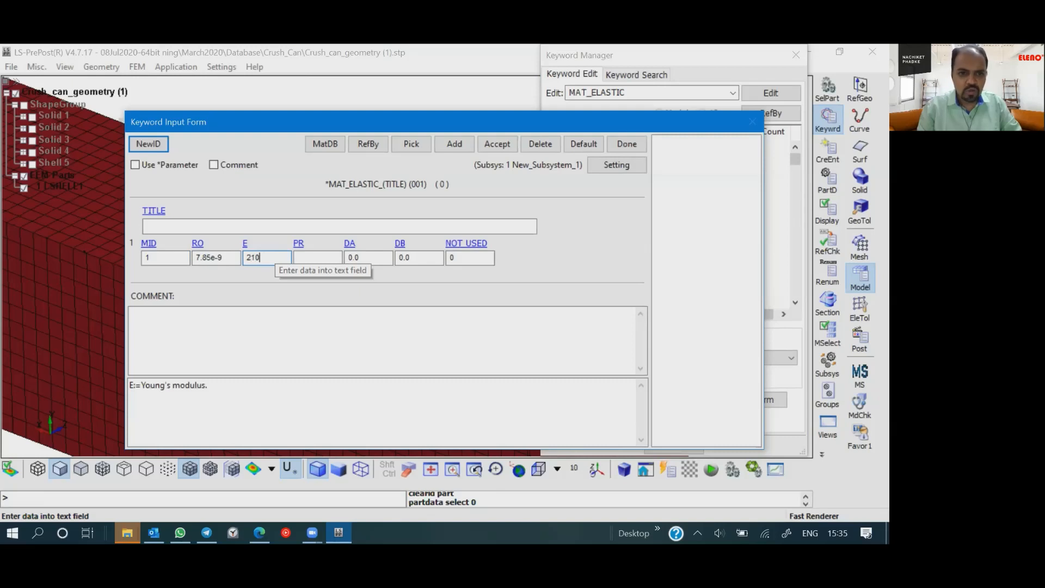
type("000")
left_click(321, 257)
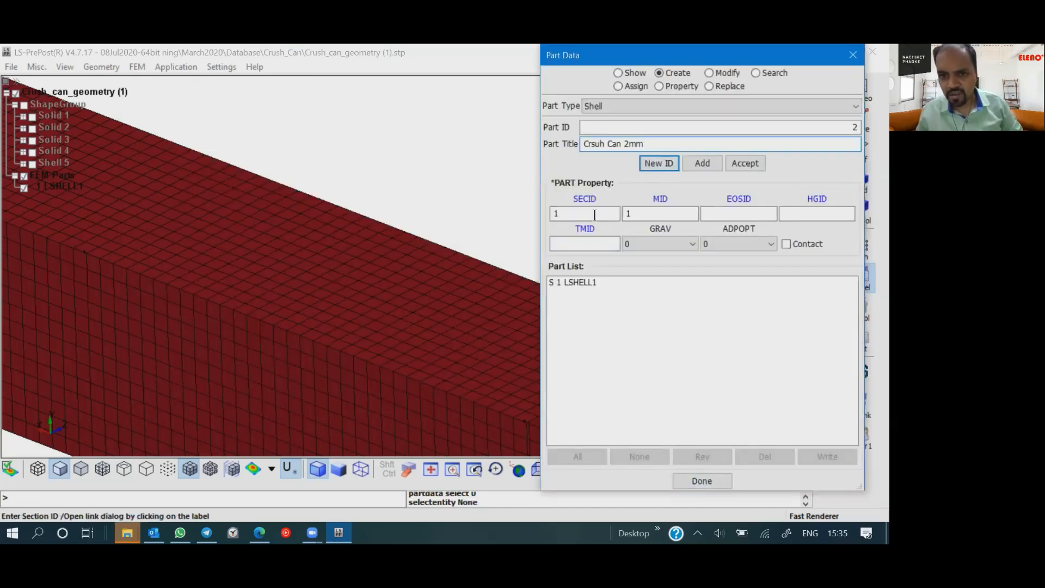
left_click(717, 478)
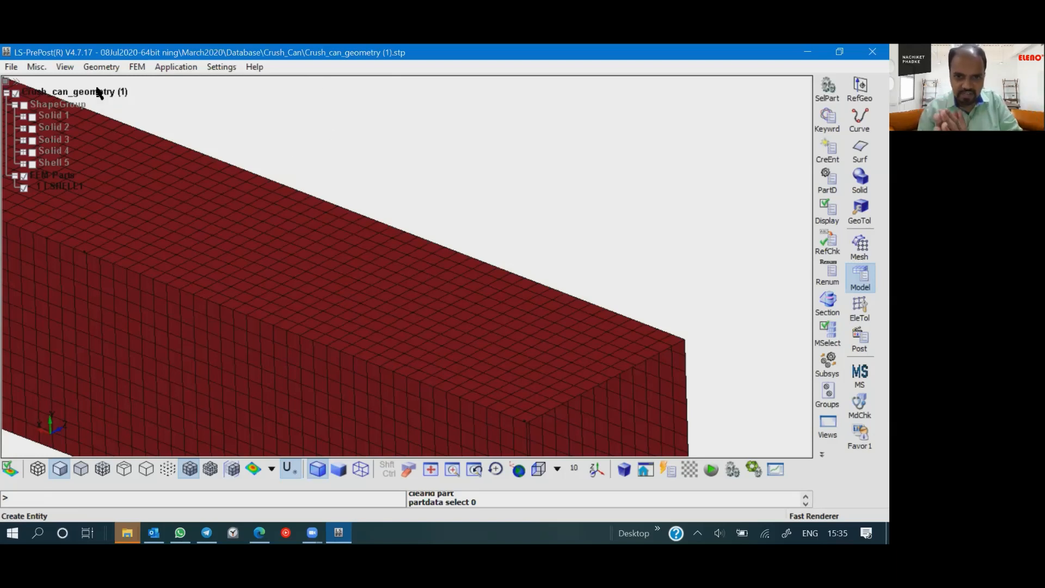
- Turn on shell thickness display for all visible parts through Appearance and view the beam at its open end
left_click(98, 67)
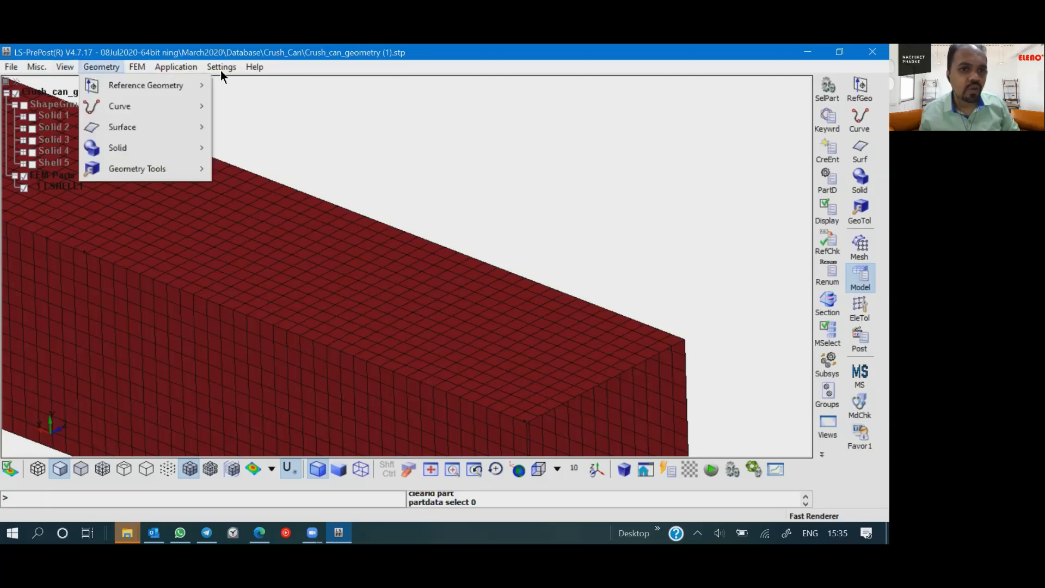
mouse_move(70, 65)
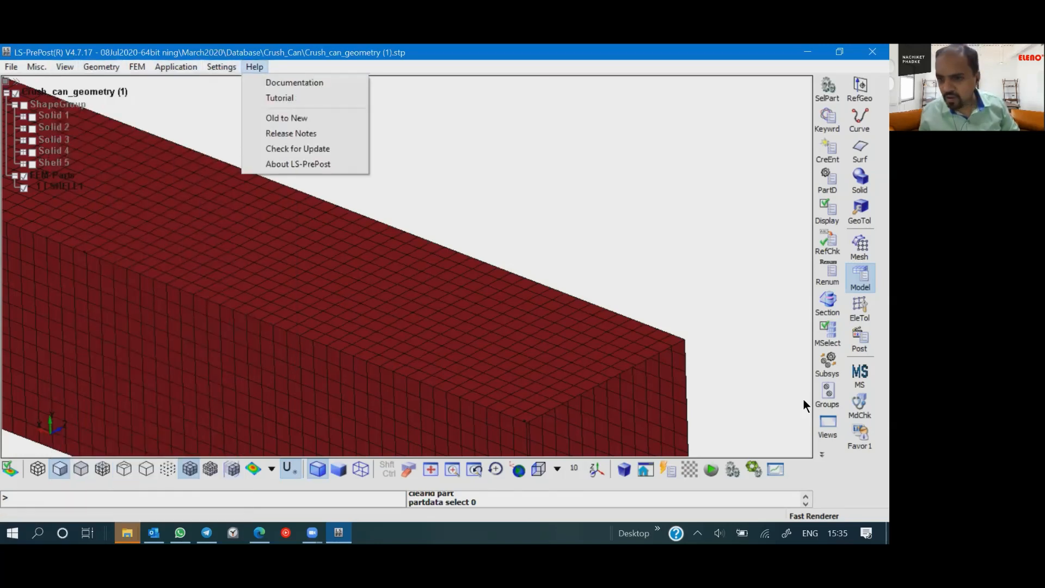
left_click(824, 455)
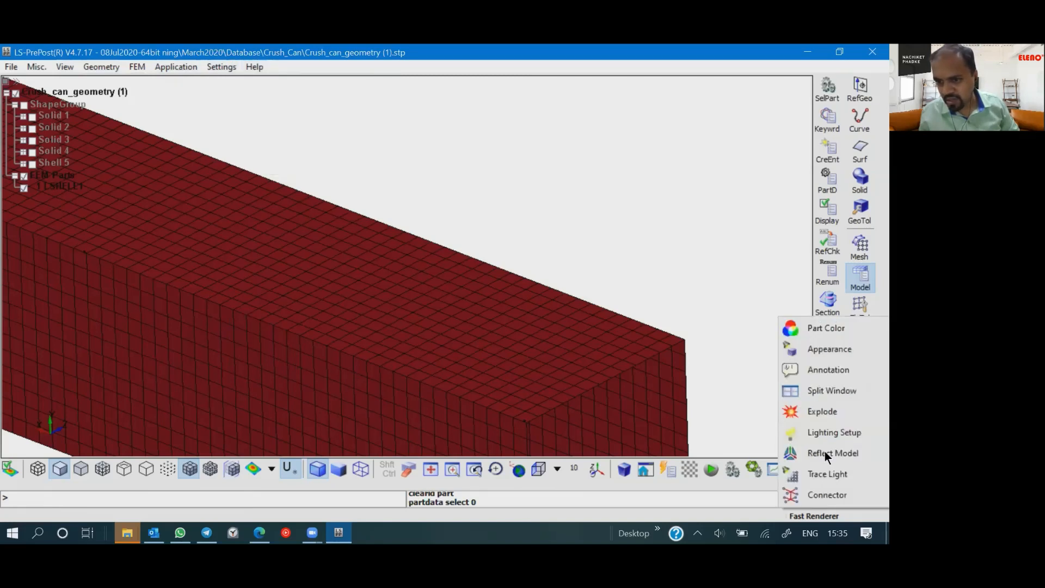
left_click(835, 350)
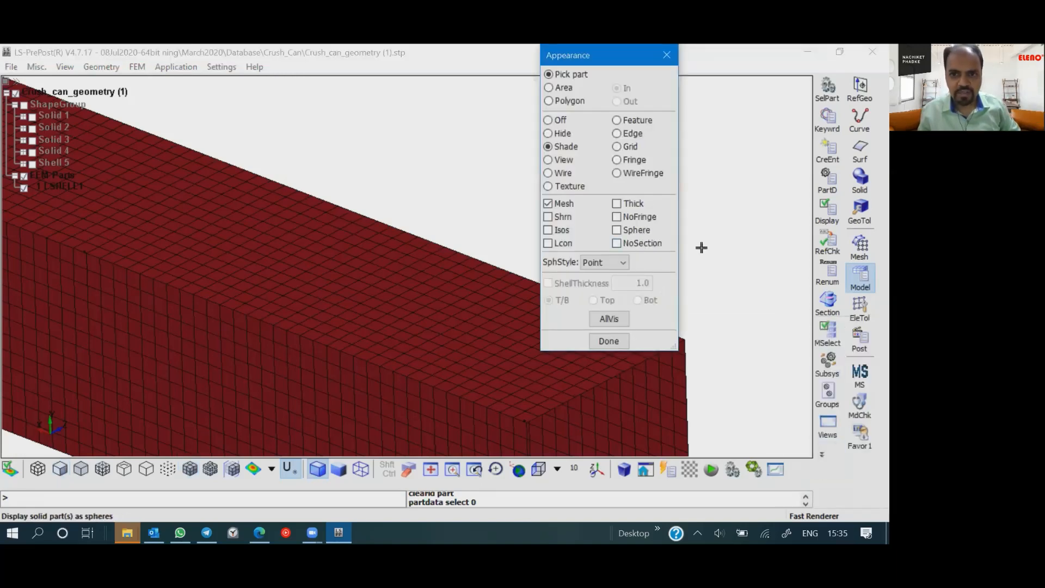
left_click(617, 204)
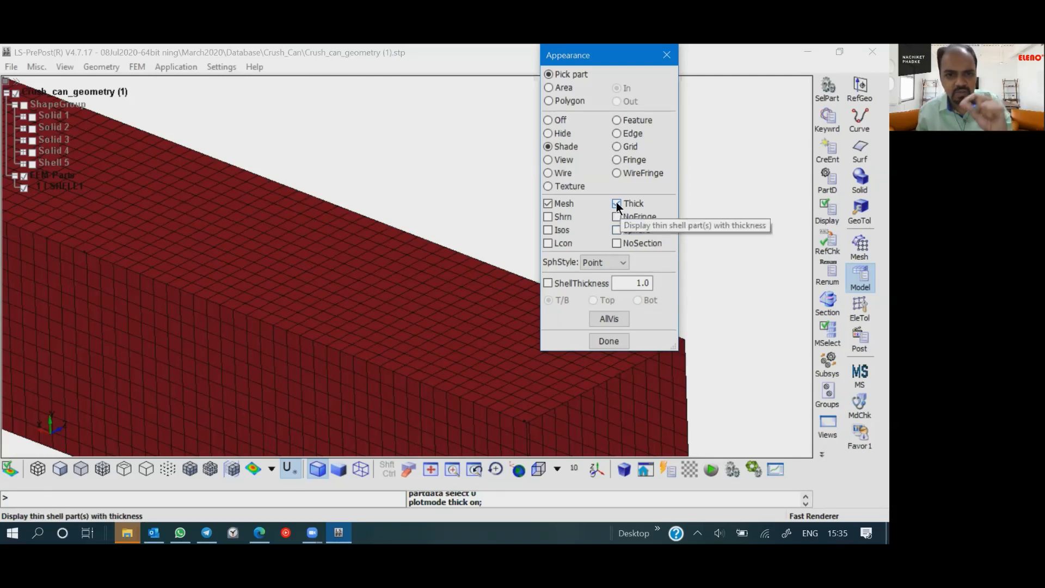
left_click(604, 262)
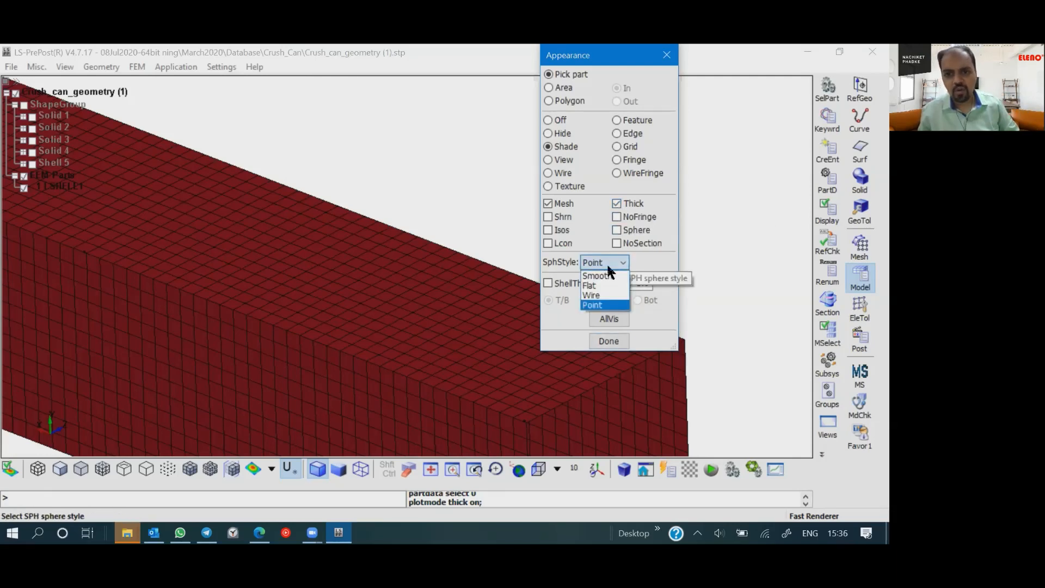
left_click(644, 257)
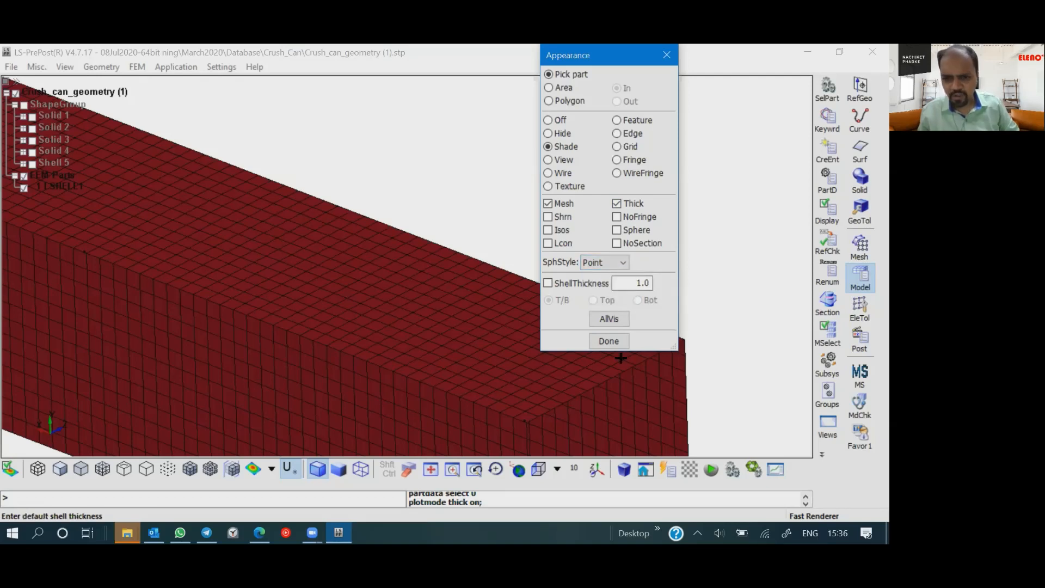
left_click(608, 320)
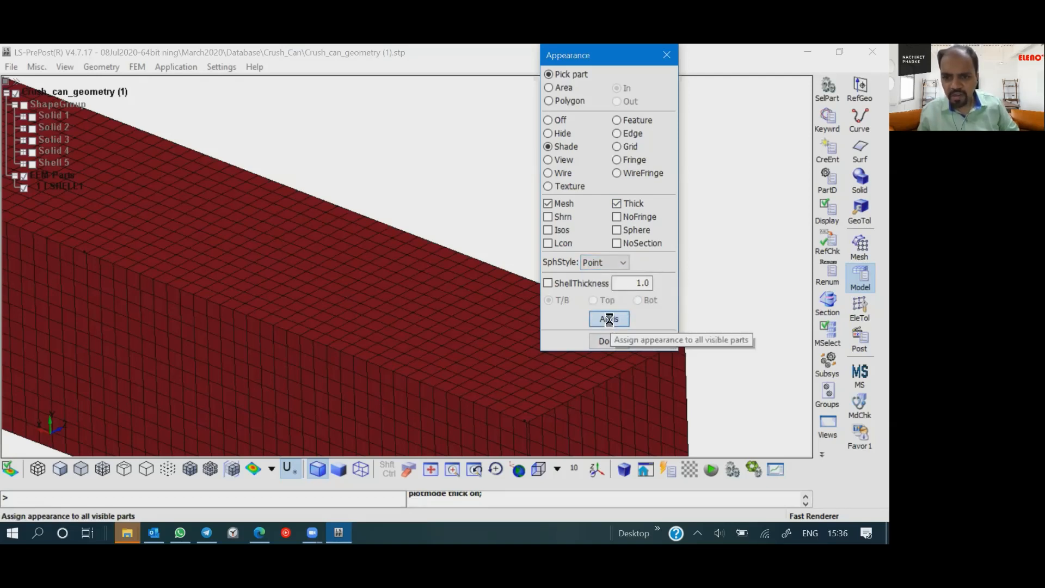
left_click(608, 340)
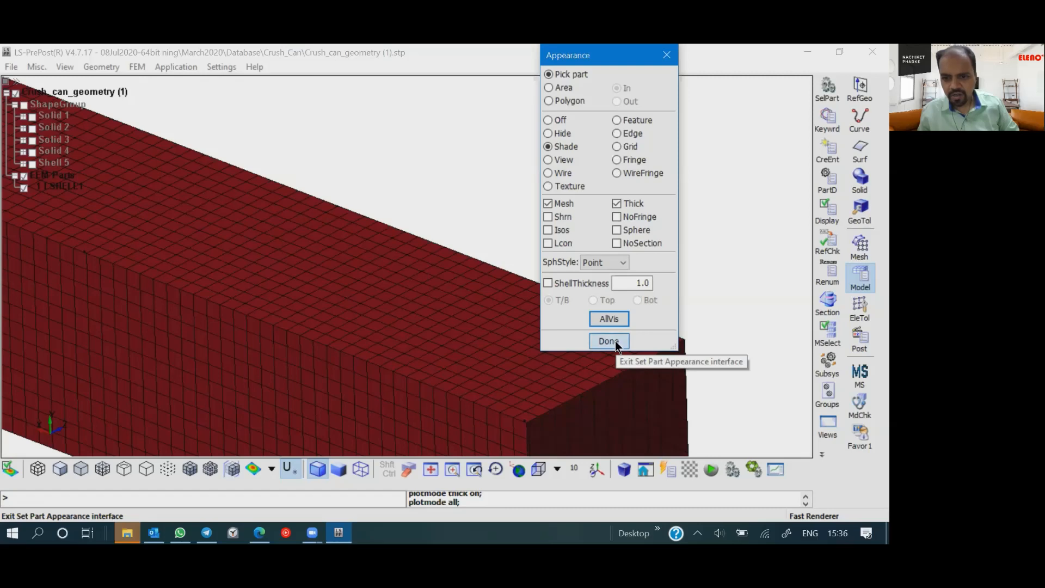
left_click_drag(550, 397, 412, 361)
scroll(412, 358, "down", 3)
mouse_move(412, 358)
right_mouse_down("ctrl")
mouse_move(503, 429)
mouse_move(593, 461)
right_mouse_up("ctrl")
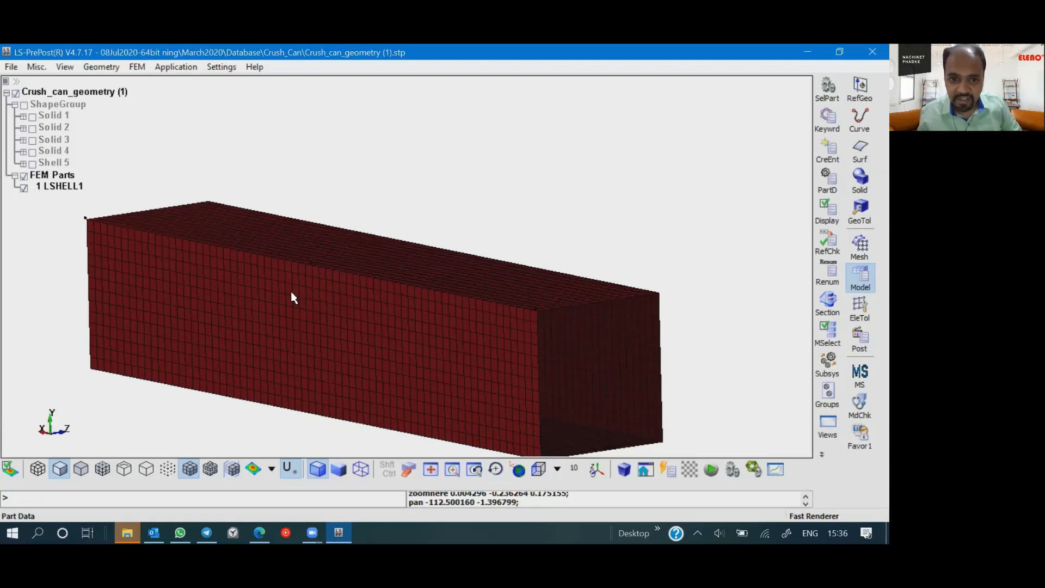
middle_click_drag(445, 333, 657, 325)
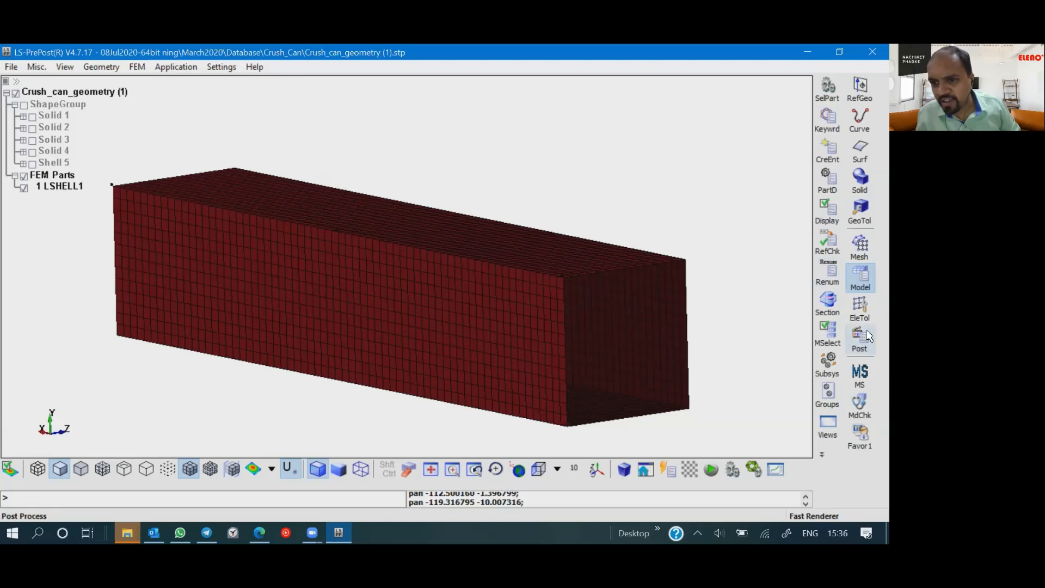
left_click(859, 307)
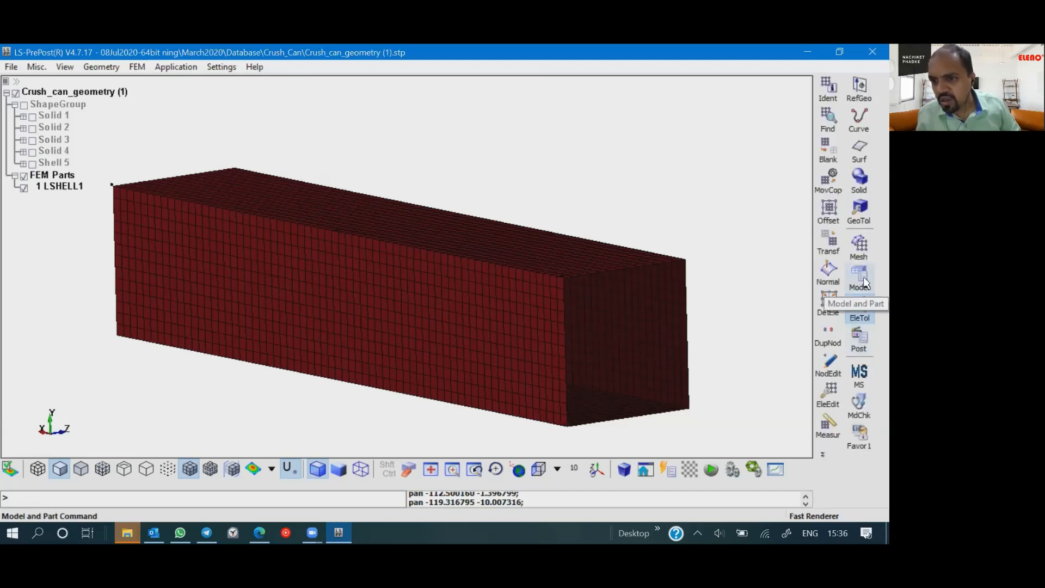
left_click(864, 280)
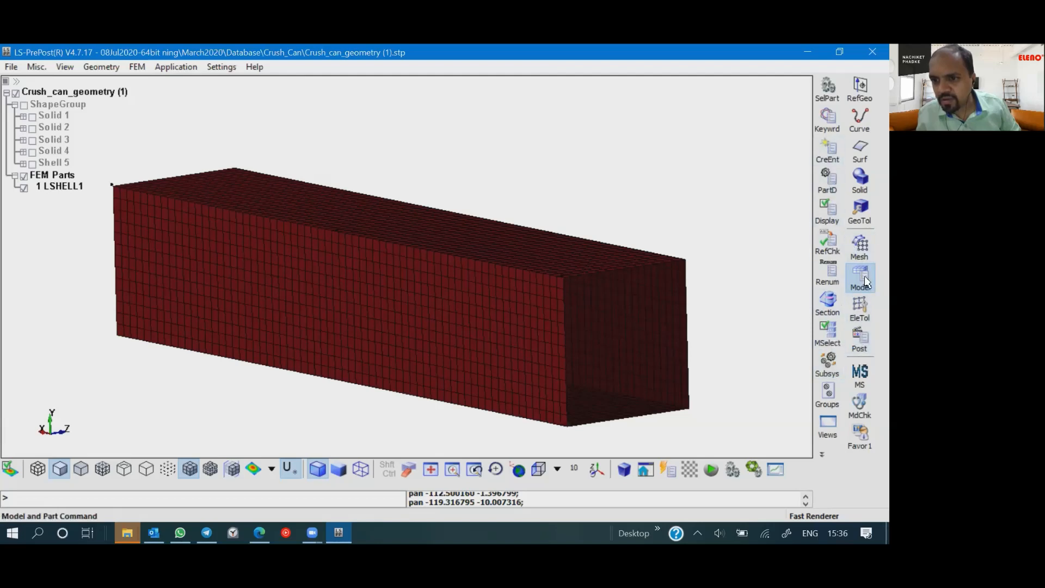
left_click(862, 248)
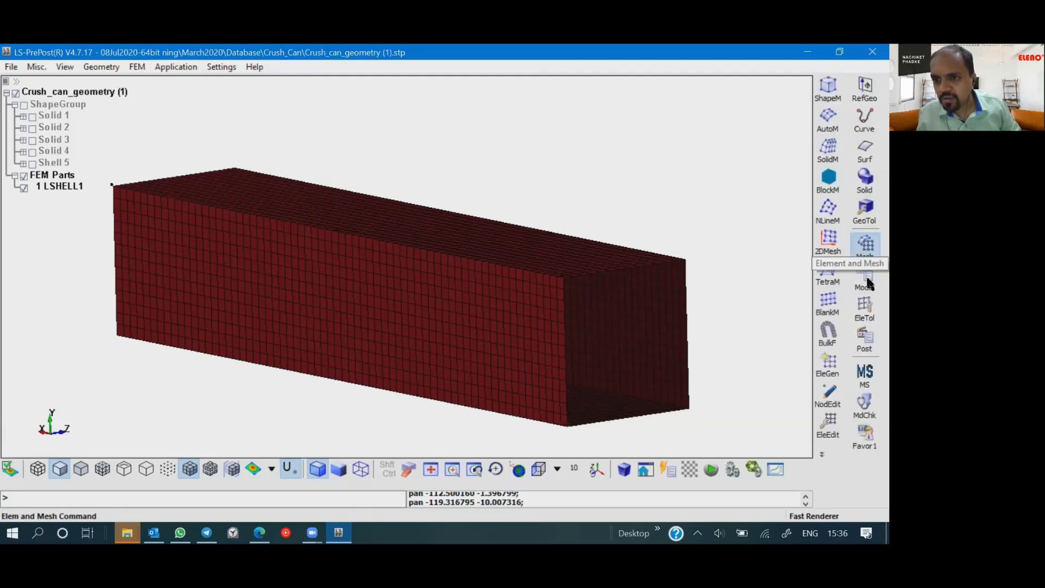
left_click(868, 305)
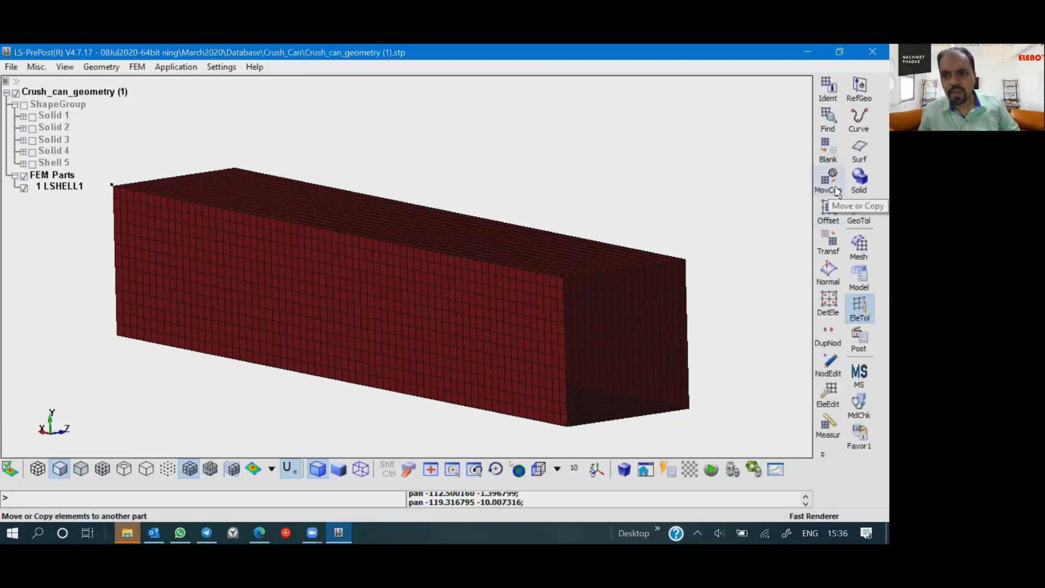
left_click(837, 191)
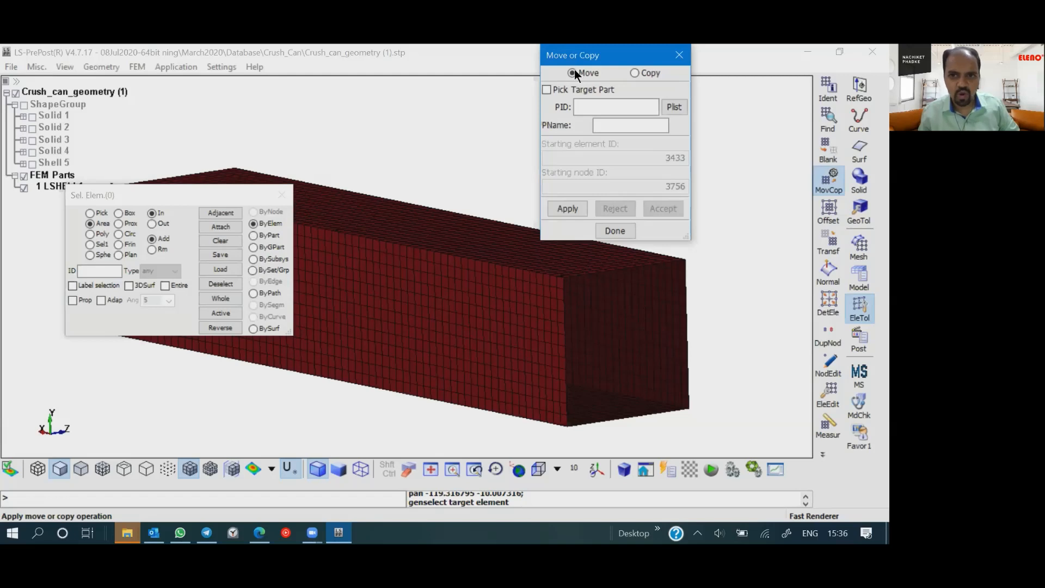
left_click(252, 235)
left_click(421, 314)
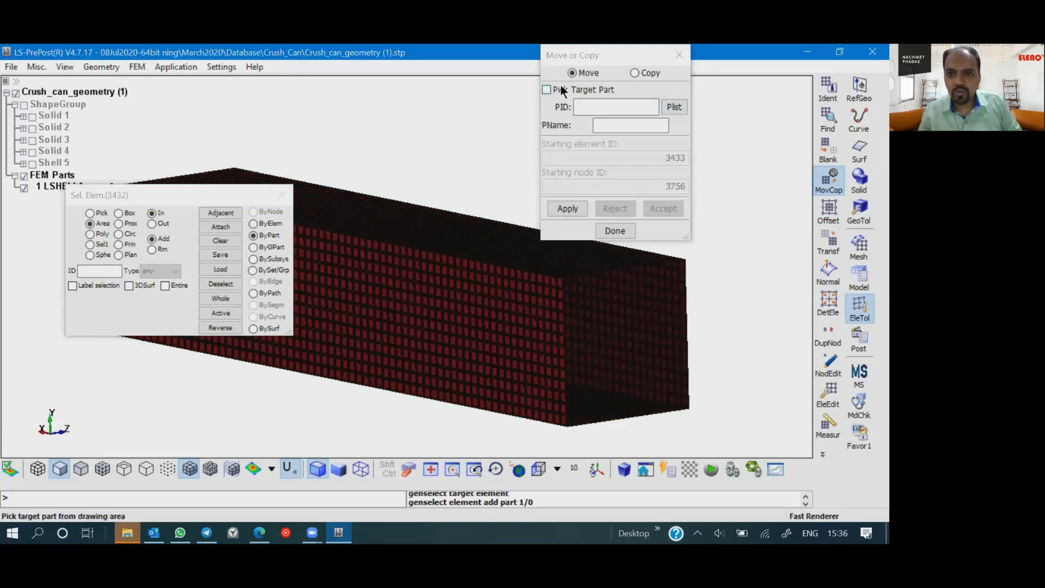
left_click(673, 107)
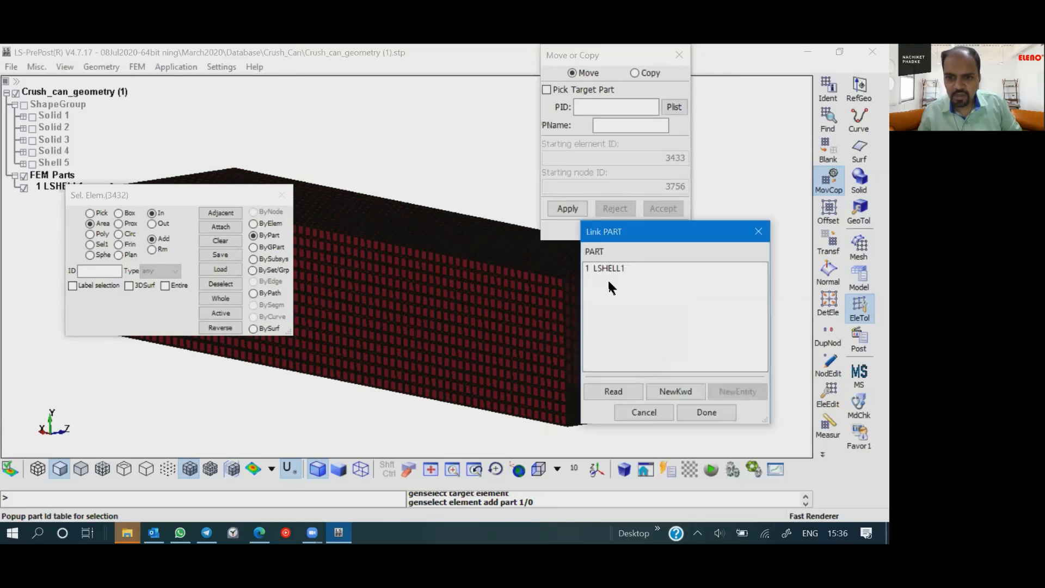
left_click(711, 412)
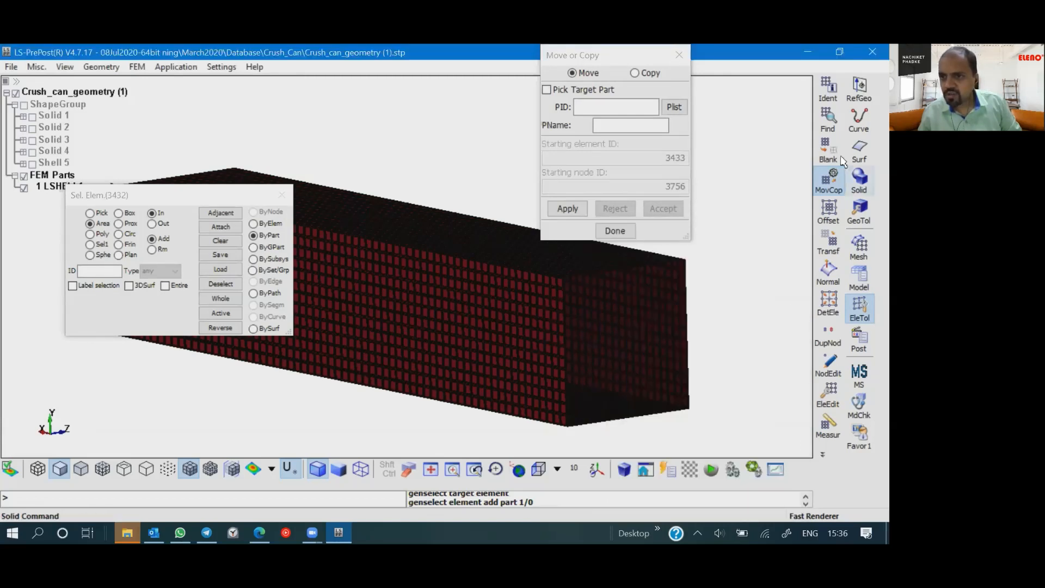
- Accept the new shell part "Crsuh Can 2mm" in Part Data and close the dialog
left_click(864, 286)
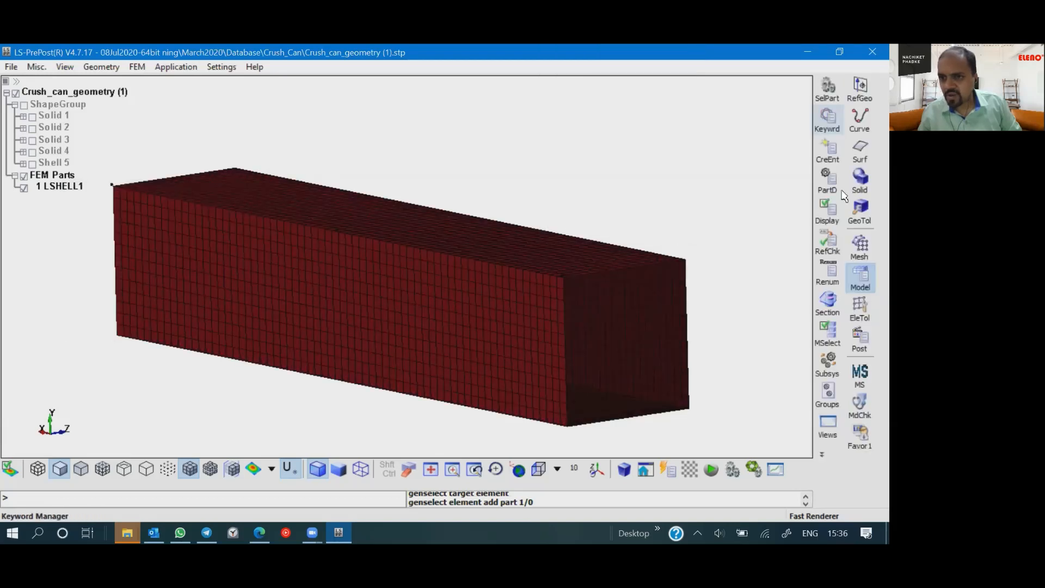
left_click(829, 185)
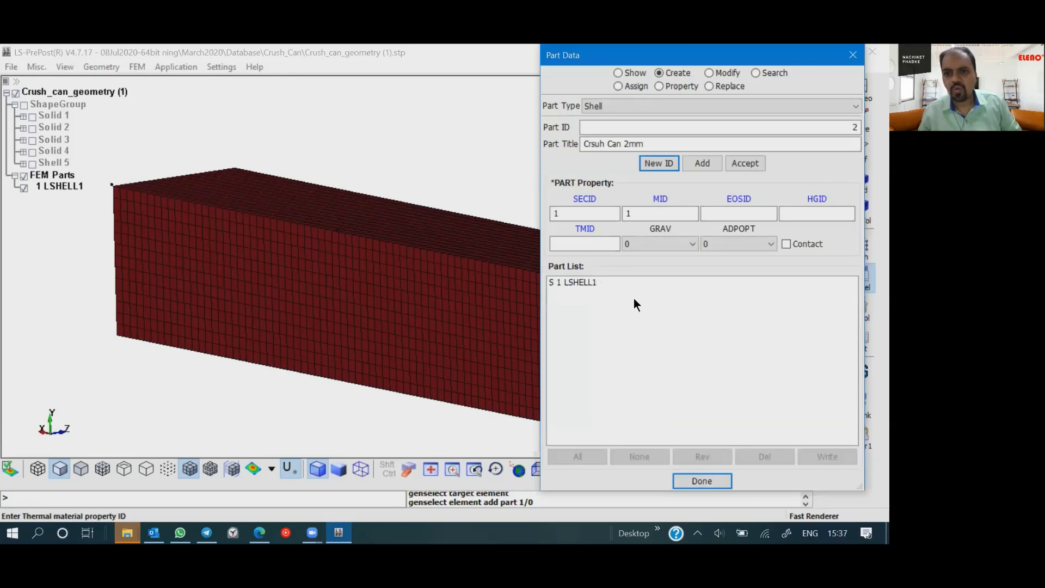
left_click(746, 164)
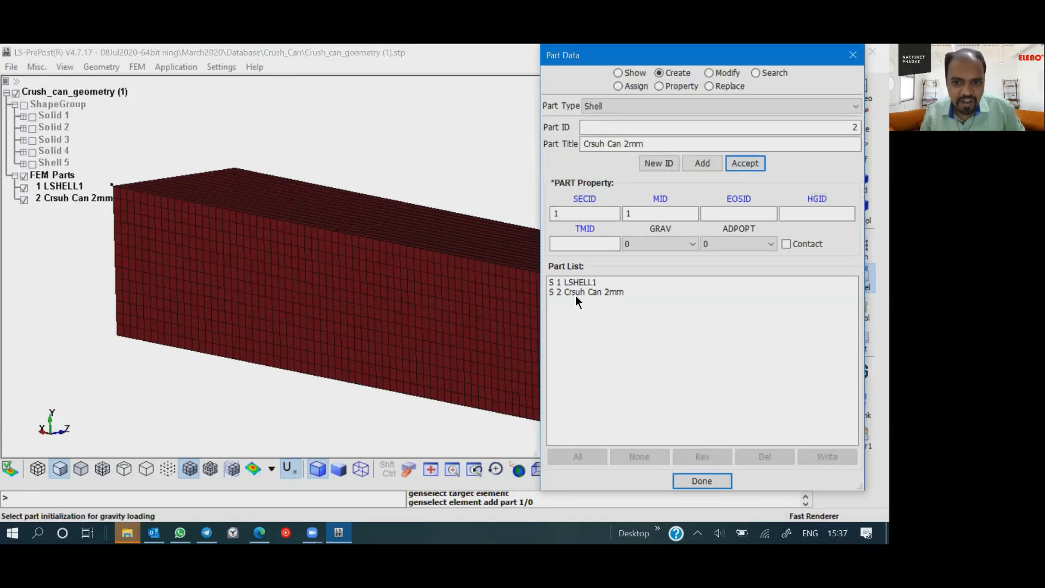
left_click(709, 481)
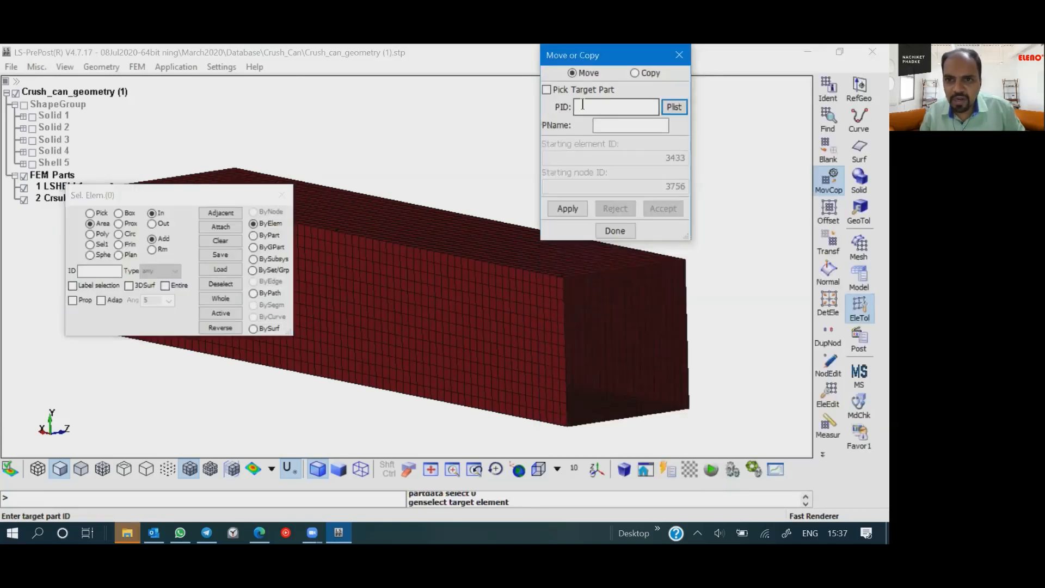
- Move all elements of the meshed beam, selected by part, into part 2 "Crsuh Can 2mm" and accept the move
left_click(674, 107)
double_click(695, 373)
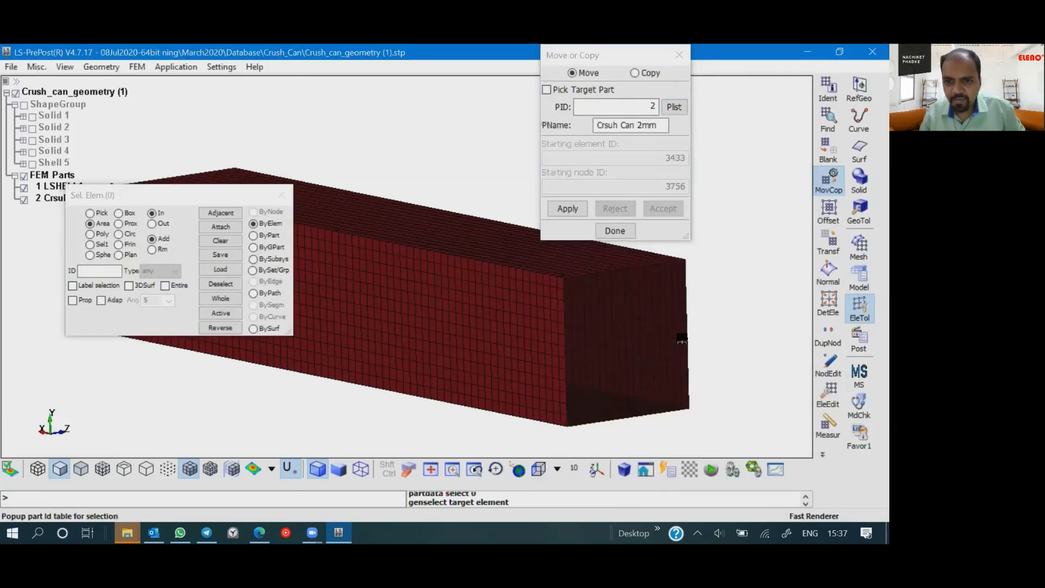
left_click(568, 209)
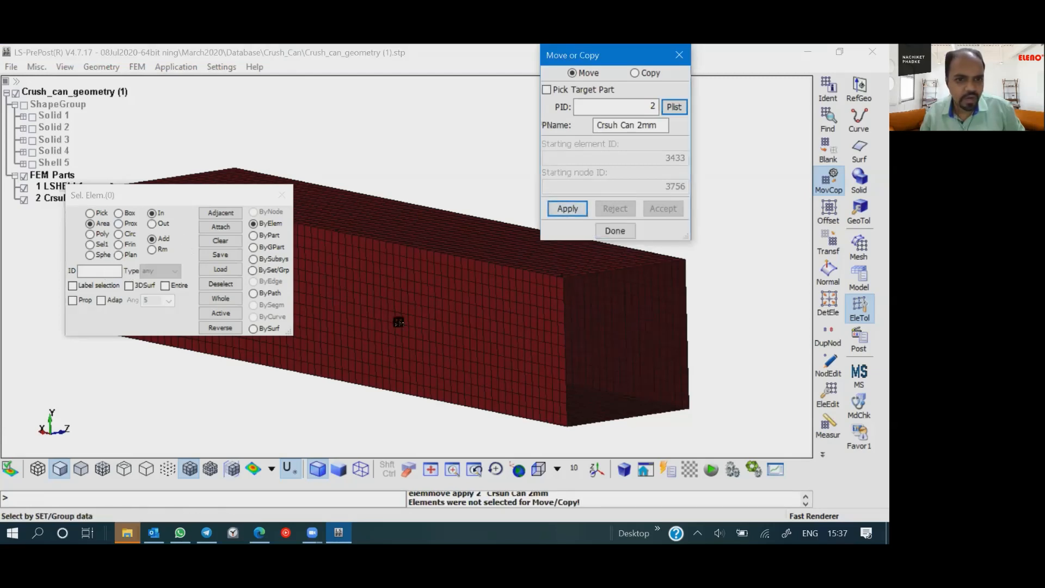
left_click(253, 235)
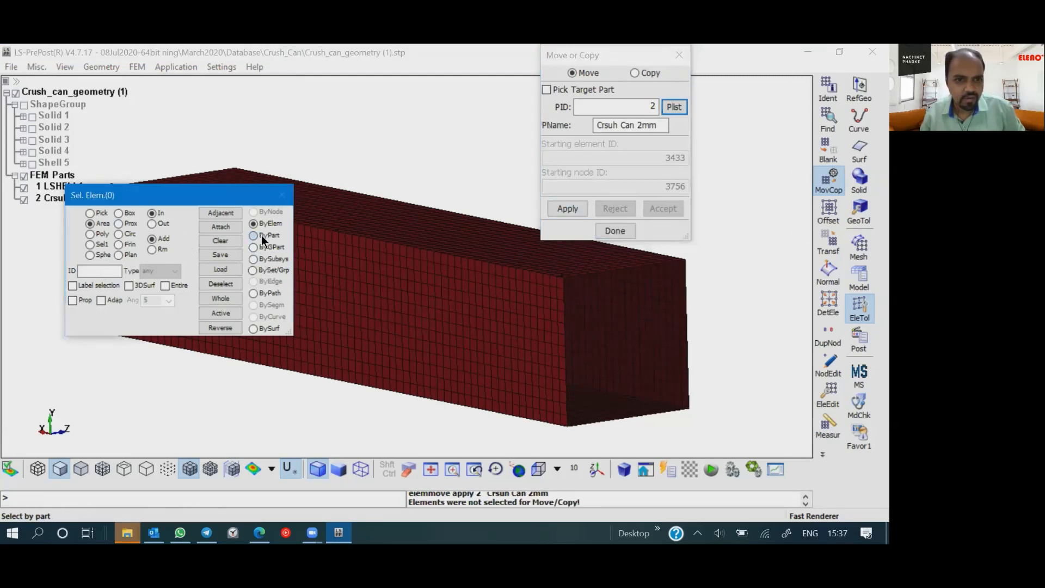
left_click(414, 316)
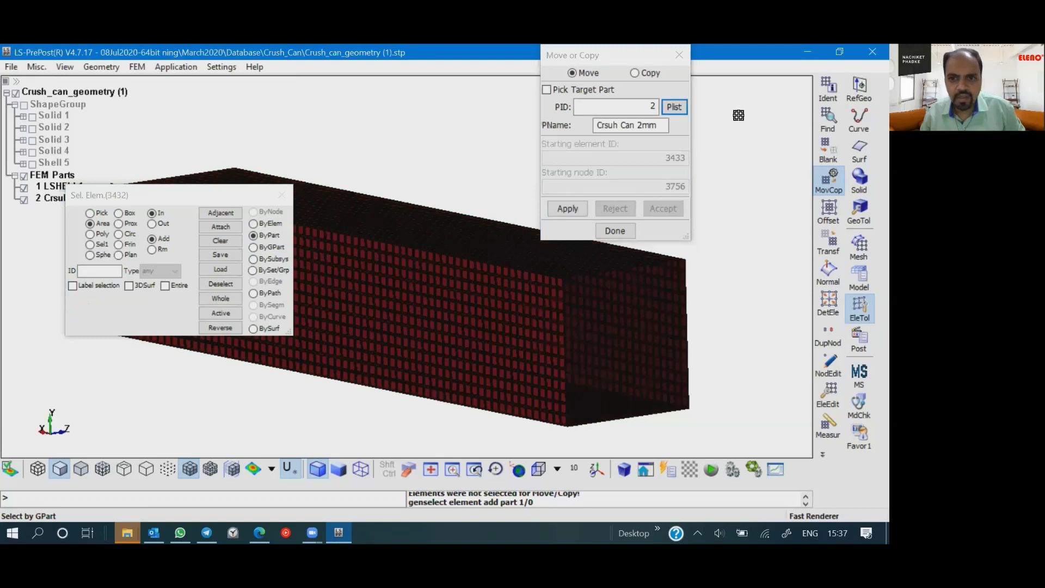
left_click(555, 212)
left_click(652, 208)
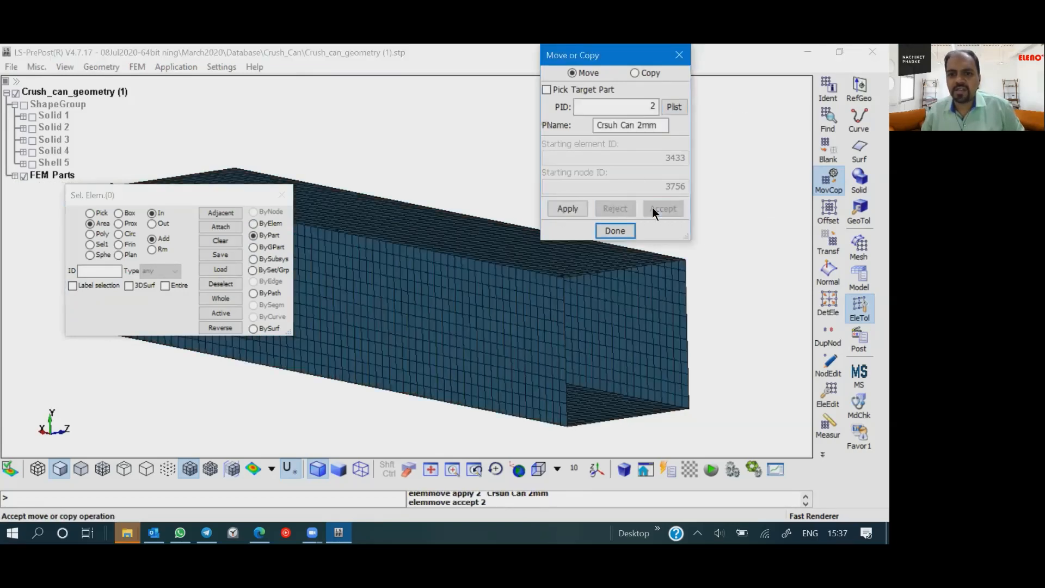
left_click(615, 231)
- Apply the Thick appearance to all visible parts and examine the shell thickness at the beam's open end
left_click(107, 66)
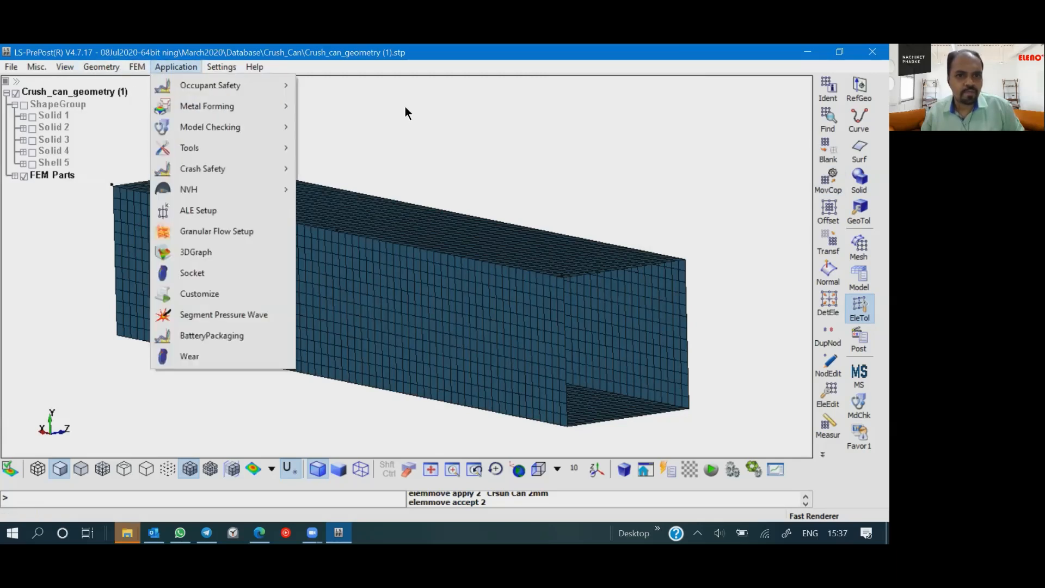
left_click(826, 453)
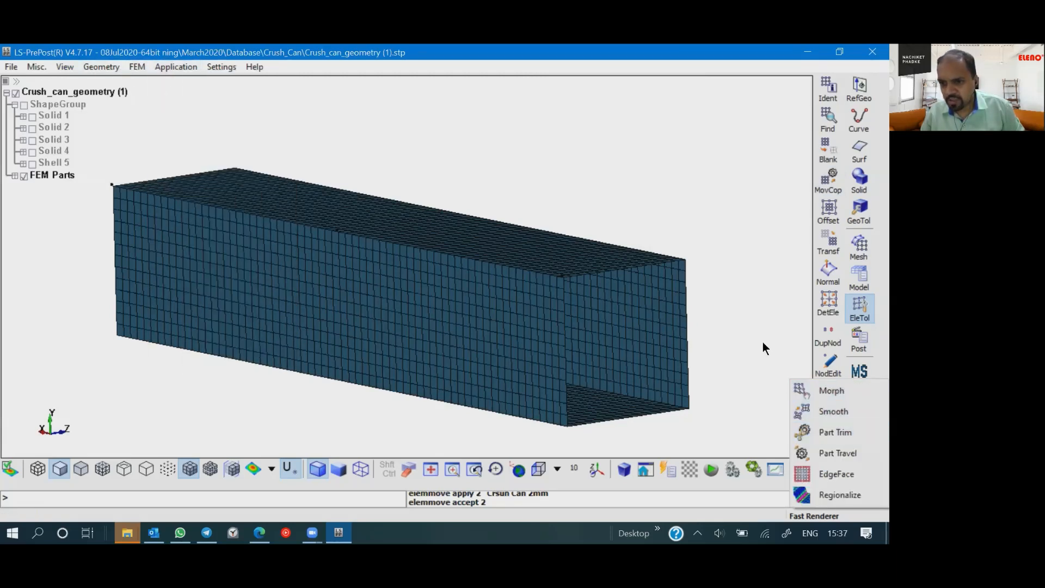
left_click(865, 274)
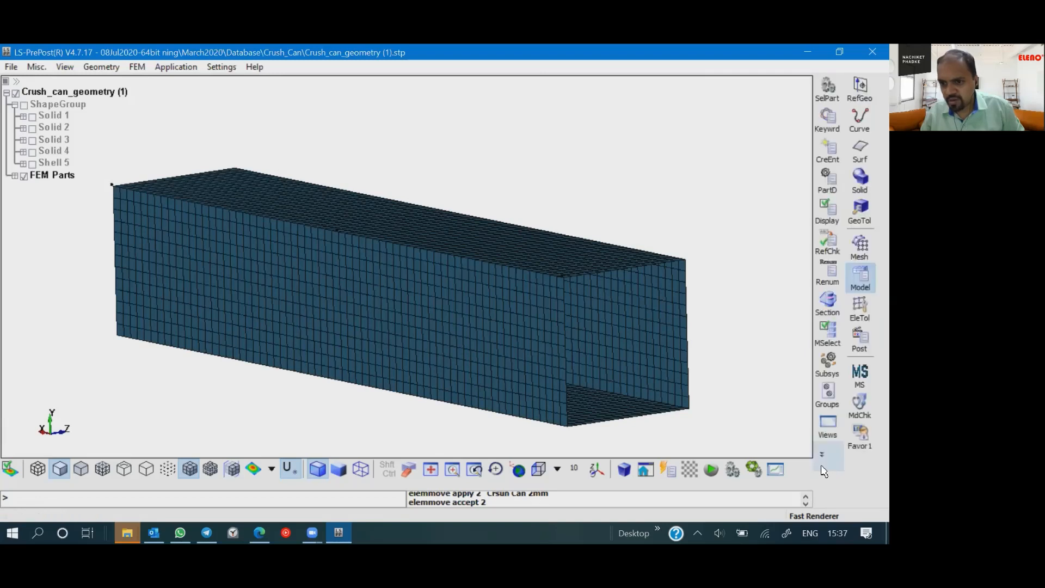
left_click(822, 455)
left_click(822, 349)
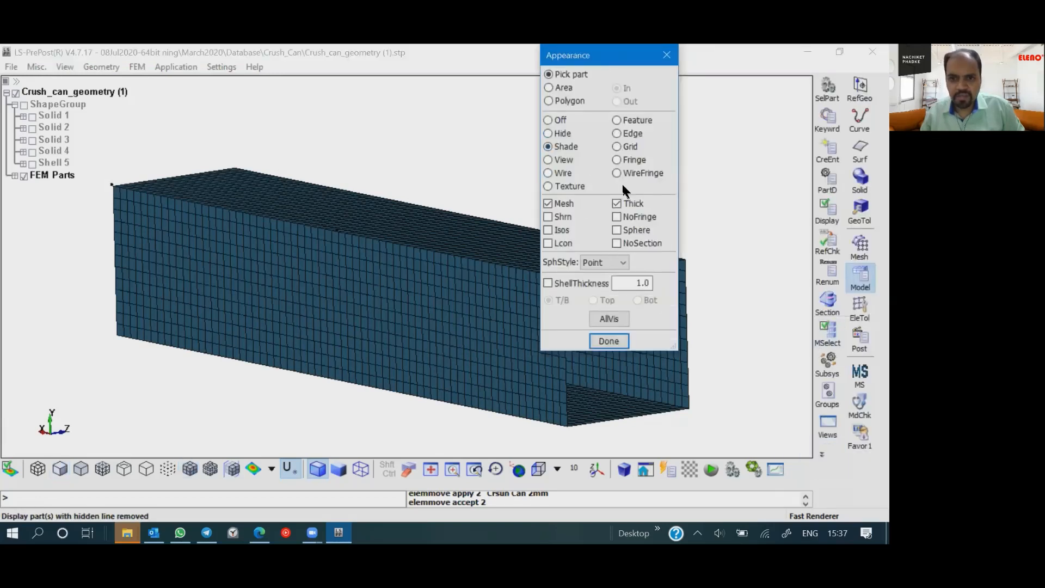
left_click(615, 202)
left_click(616, 203)
left_click(607, 319)
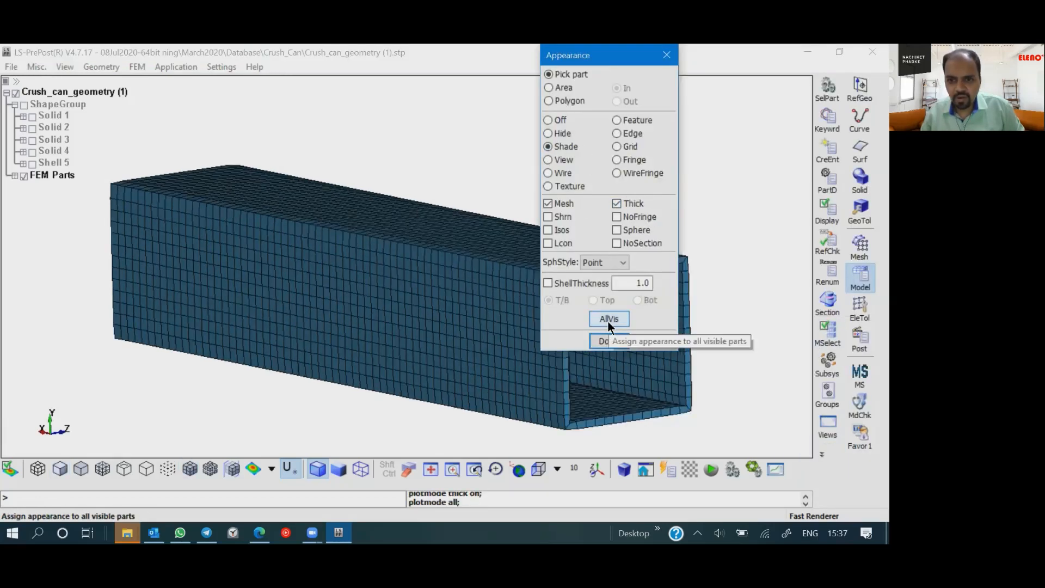
left_click(608, 341)
scroll(511, 280, "up", 6)
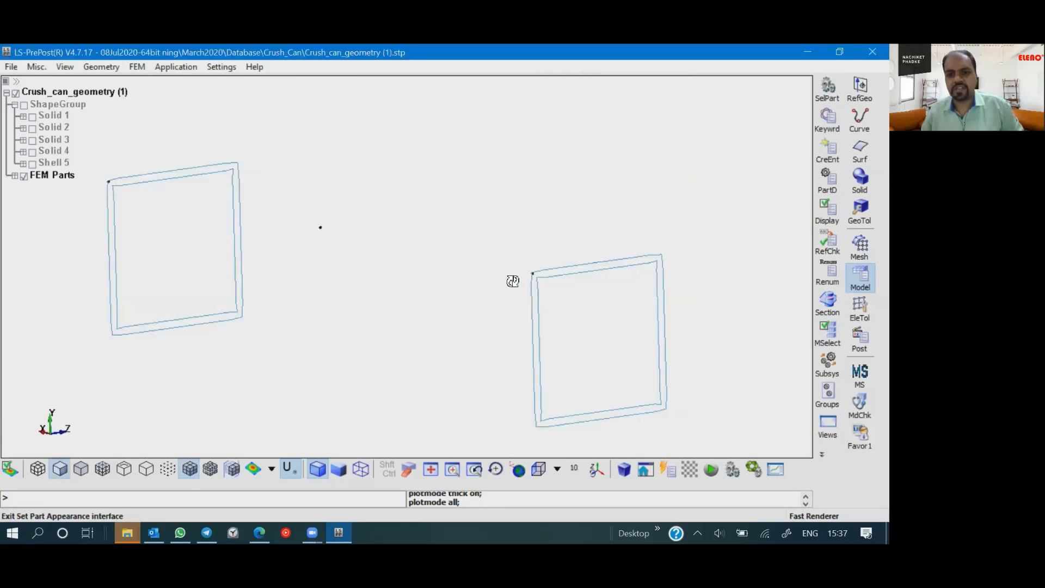
scroll(546, 294, "down", 5)
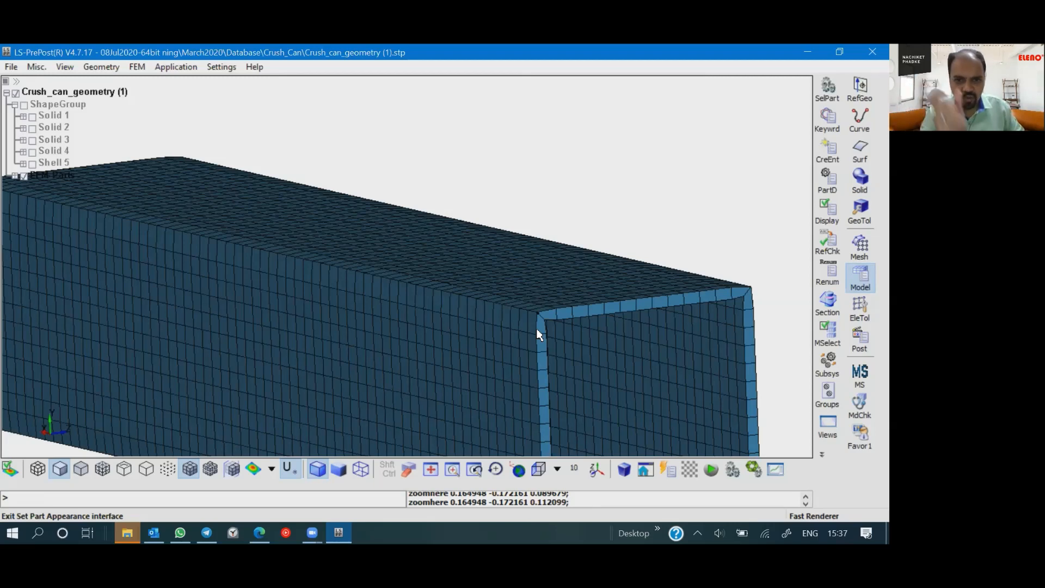
- Open the SECTION_SHELL keyword form of the "Crush Can 2mm" section from the Keyword Manager
left_click(827, 121)
left_click(576, 146)
scroll(576, 156, "up", 8)
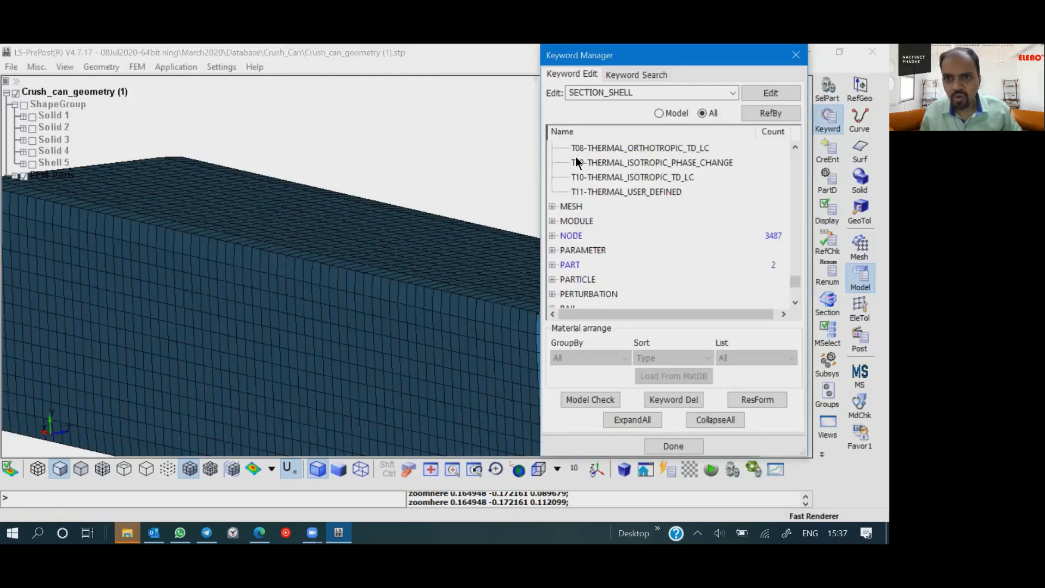
scroll(568, 228, "down", 2)
scroll(569, 276, "down", 5)
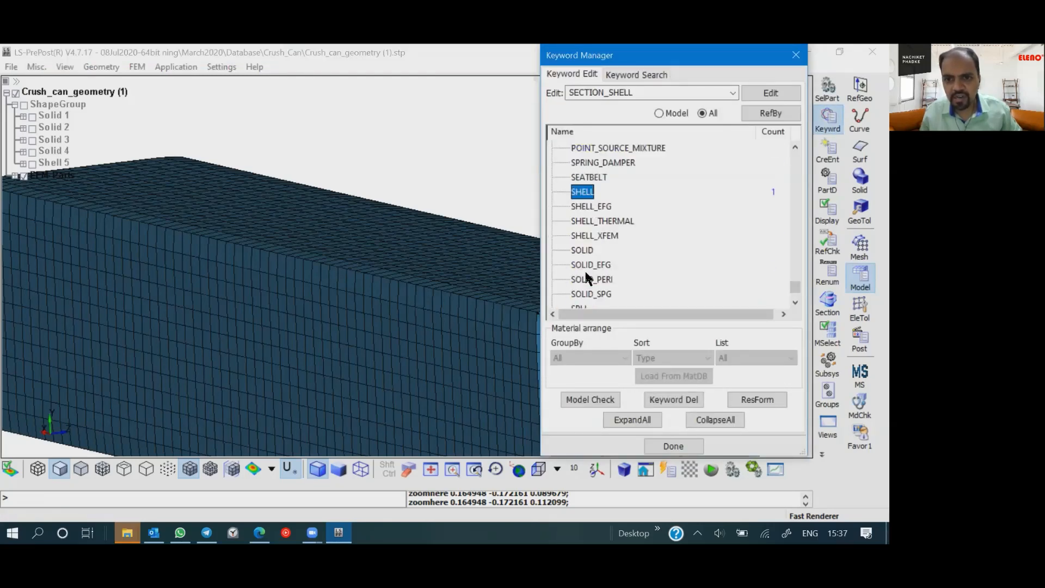
double_click(579, 191)
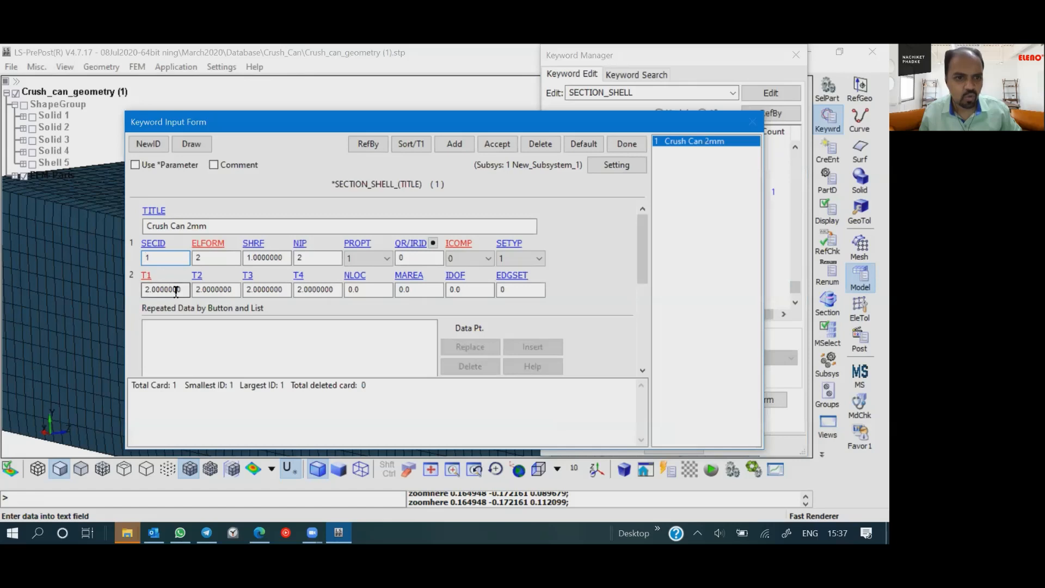
- Set the shell section's thickness T1 to 1, accept the change, and close the keyword form and Keyword Manager
left_click_drag(178, 289, 121, 290)
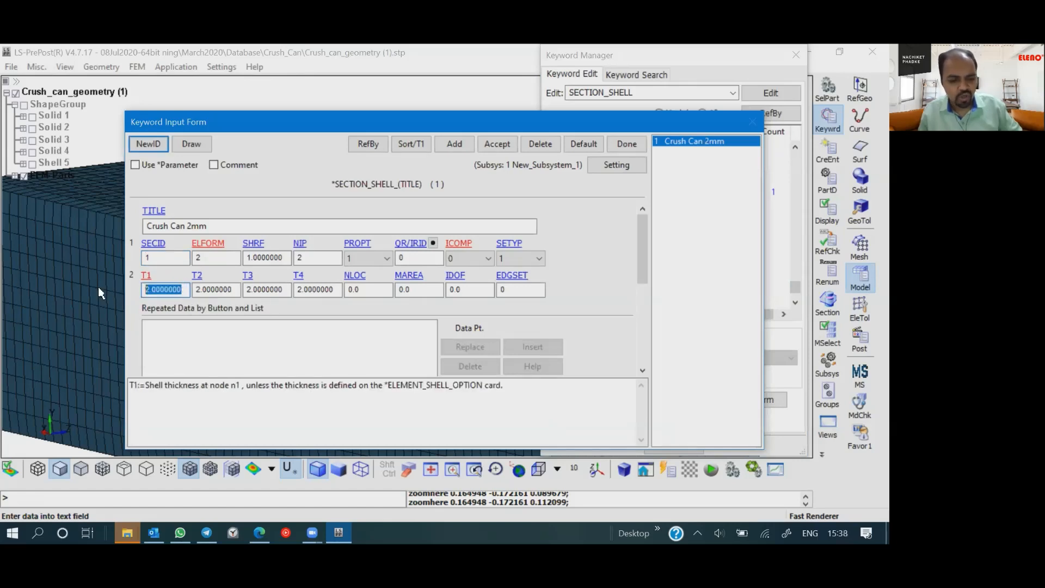
type("1")
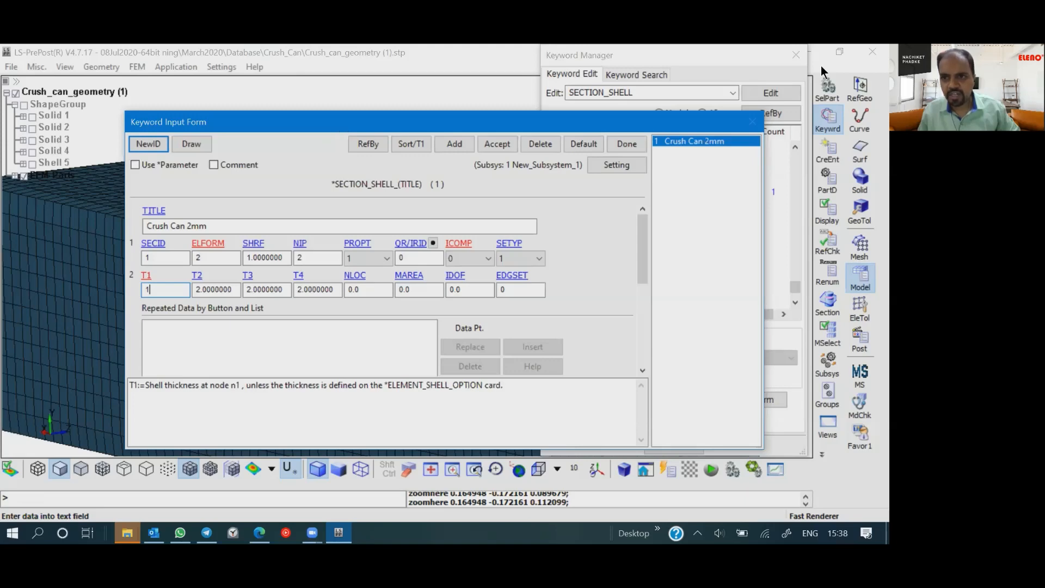
left_click_drag(396, 122, 822, 180)
left_click_drag(769, 55, 177, 68)
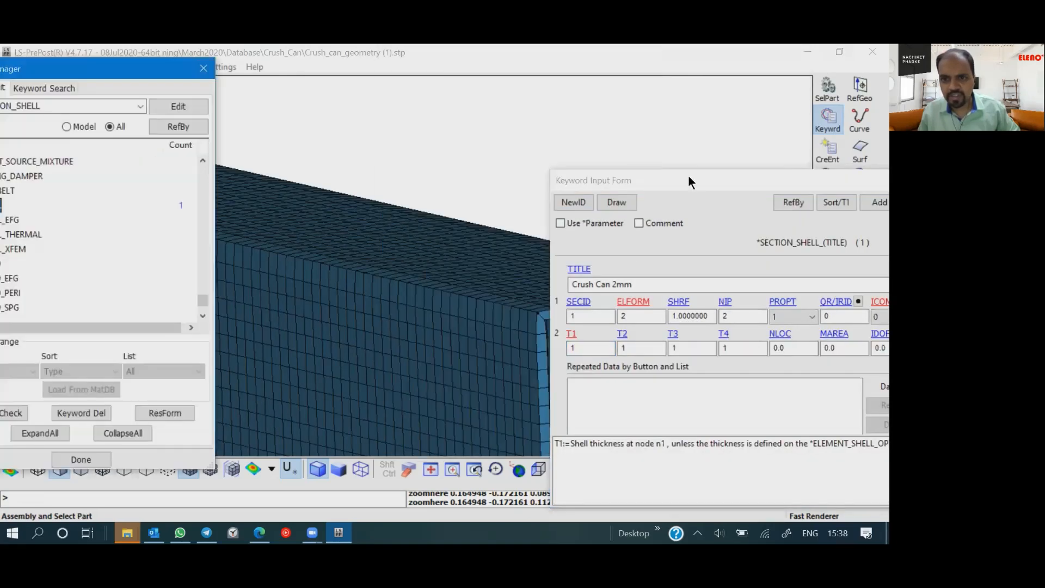
left_click(702, 179)
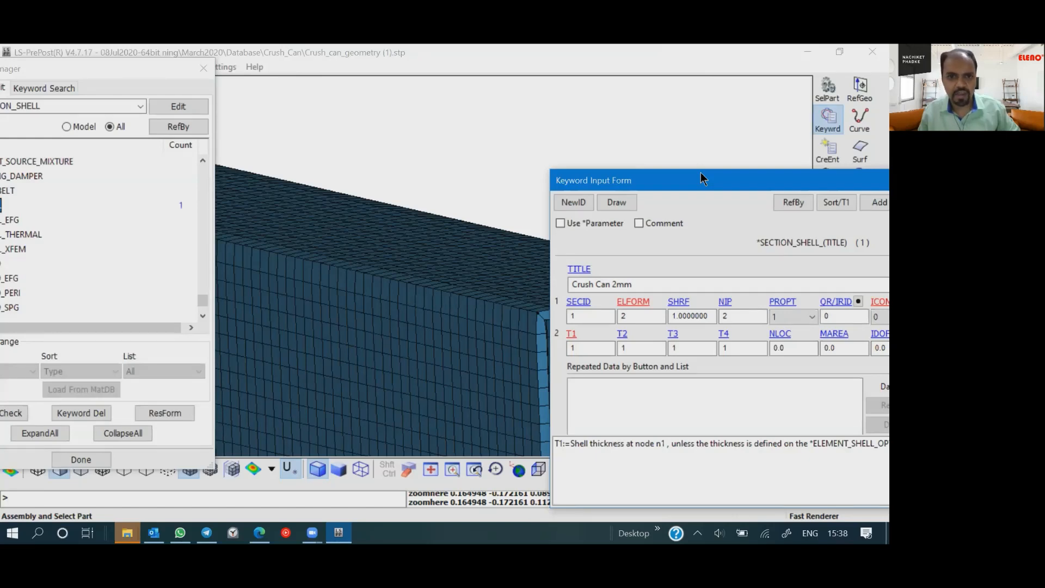
left_click_drag(701, 172, 221, 88)
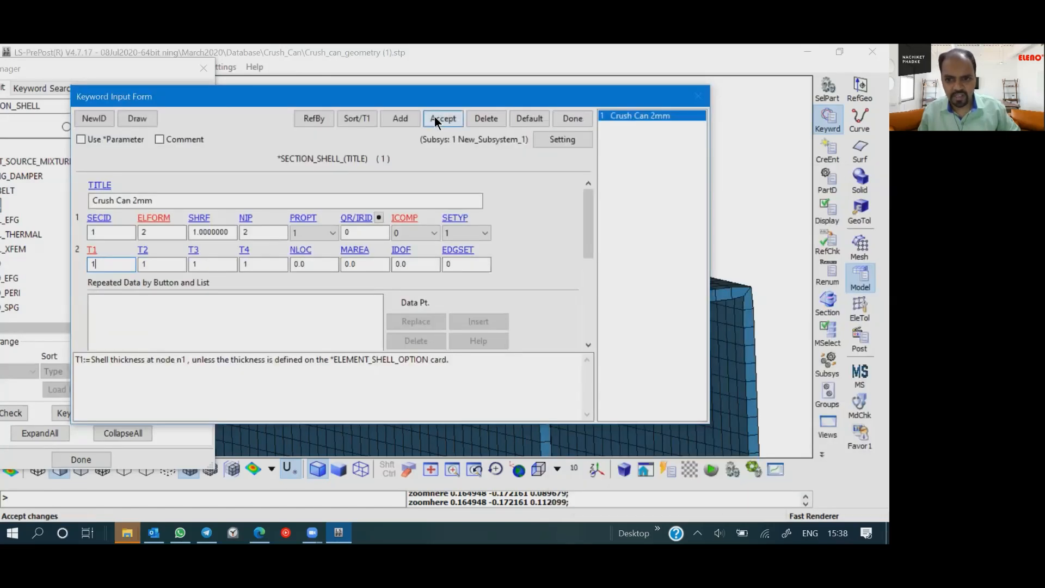
left_click(434, 117)
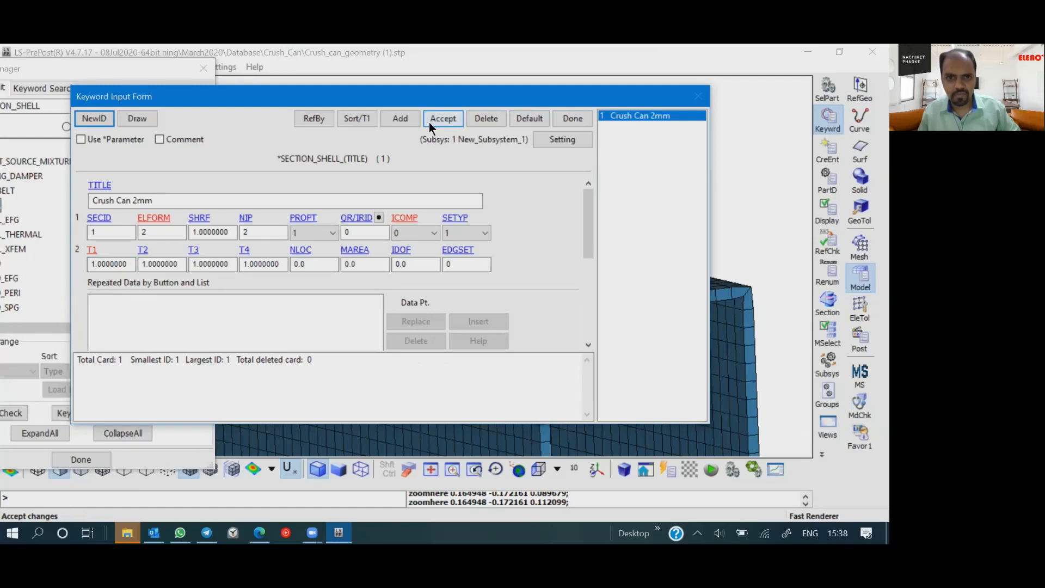
left_click(572, 117)
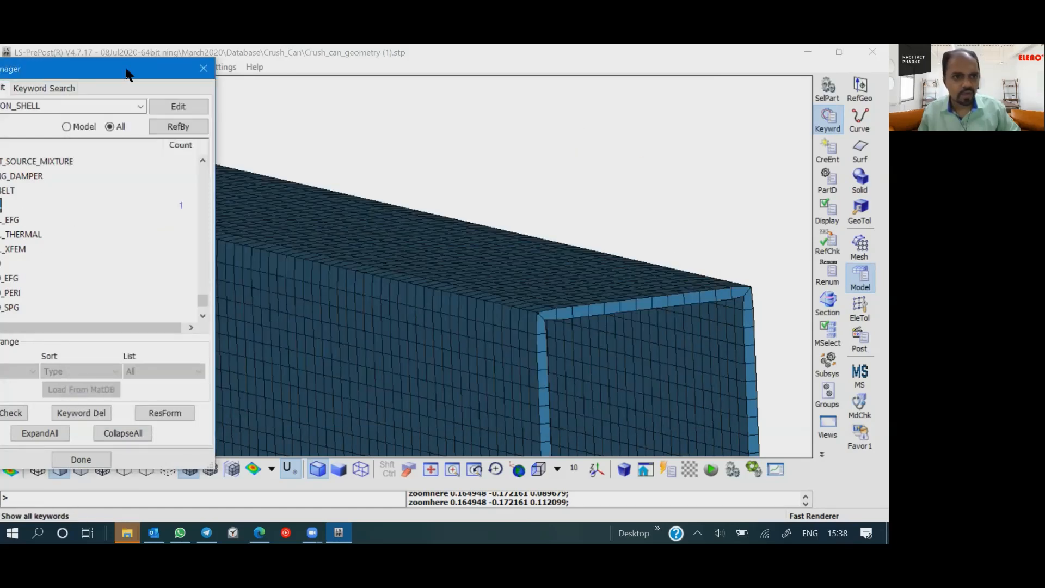
left_click_drag(126, 75, 364, 61)
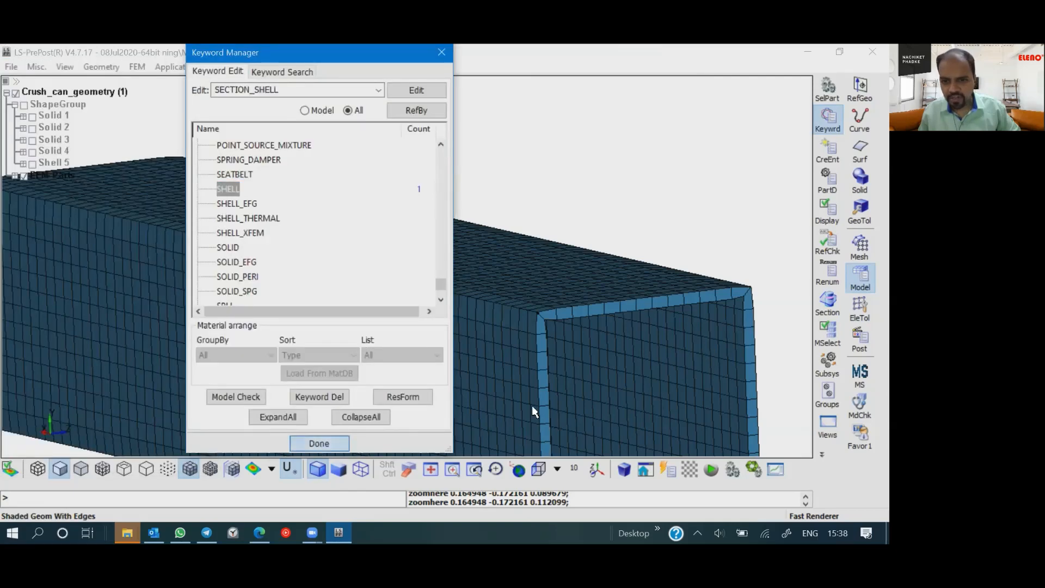
left_click(320, 445)
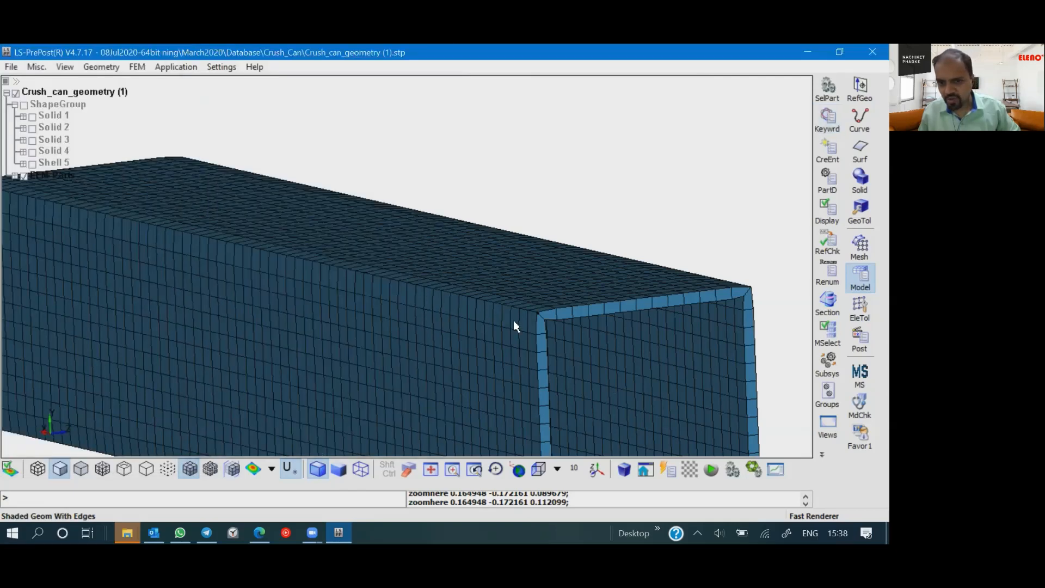
- Reapply the Thick appearance to all visible parts and examine the updated wall thickness at the beam's open end
left_click(821, 454)
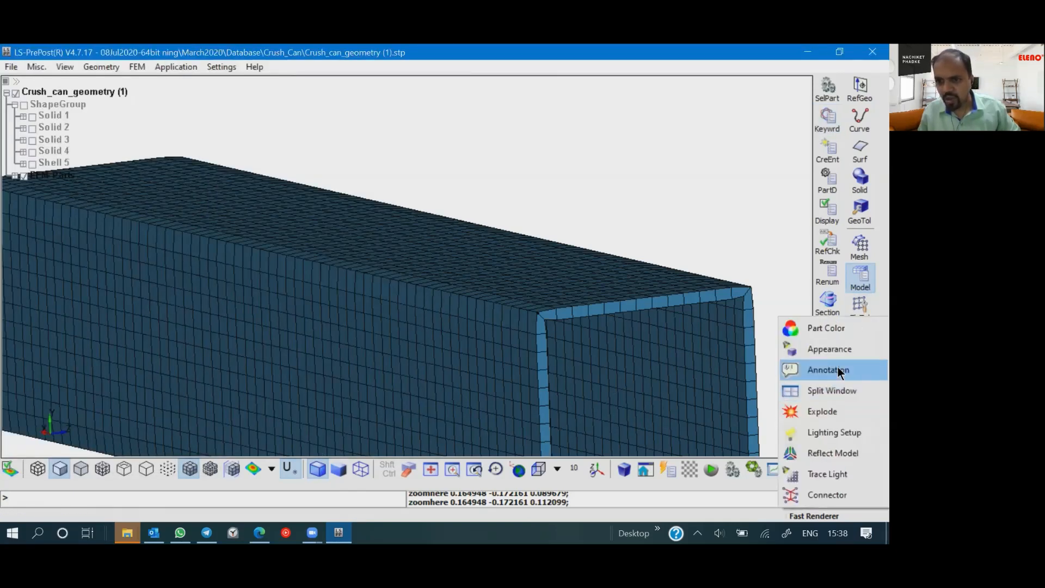
left_click(828, 347)
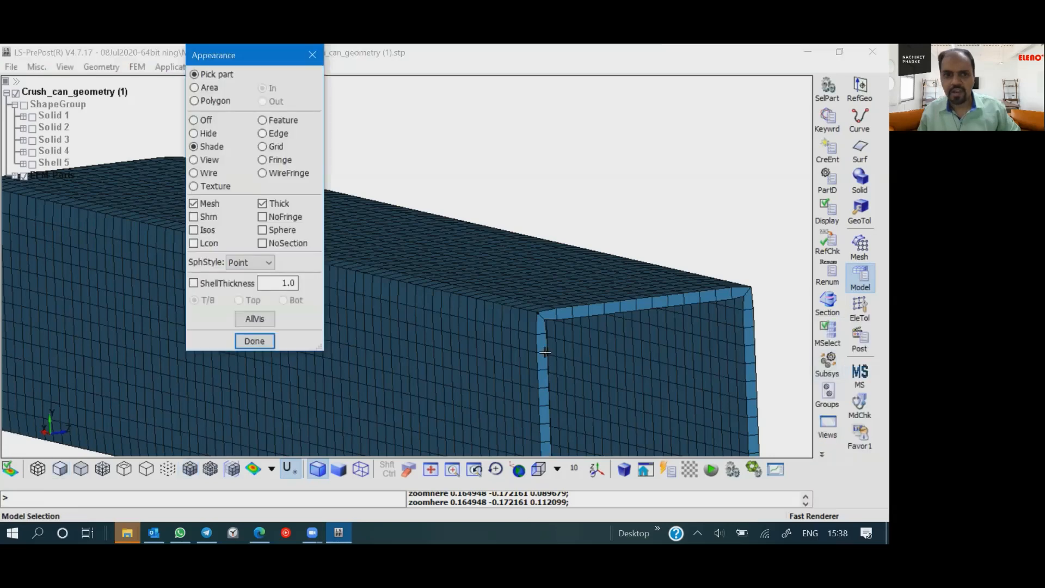
left_click(257, 317)
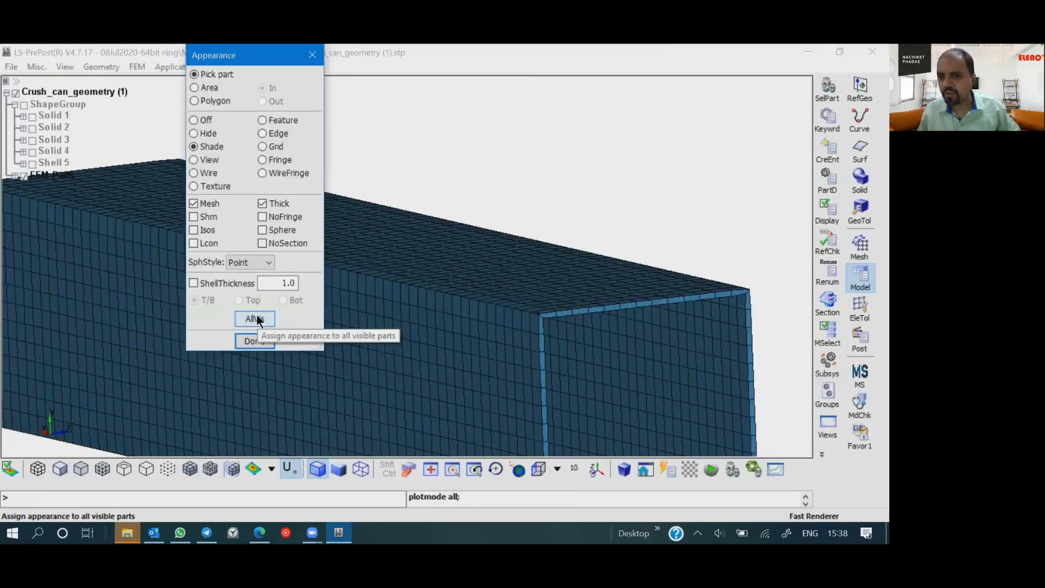
scroll(538, 327, "up", 5)
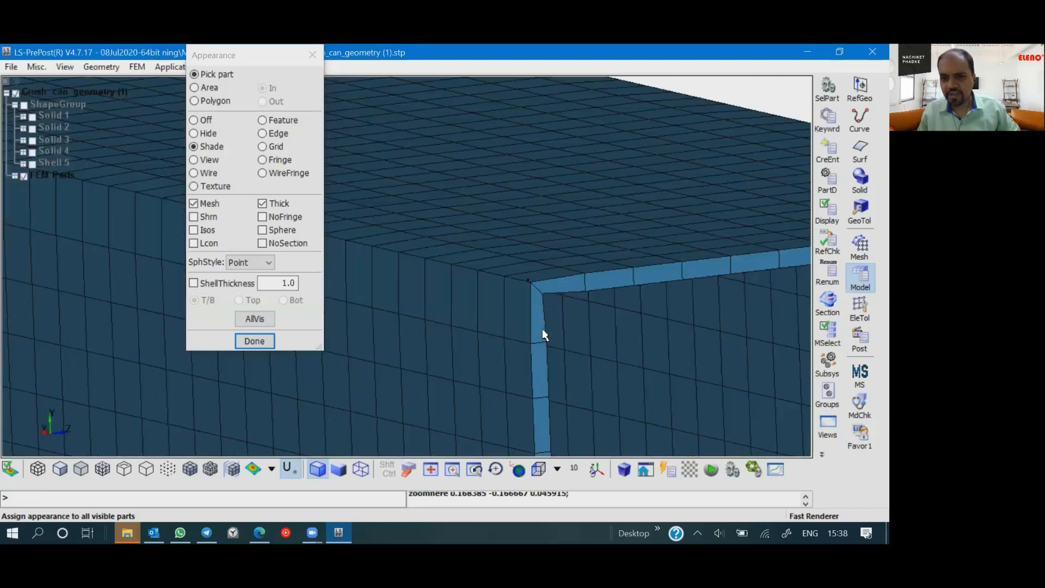
scroll(537, 375, "down", 6)
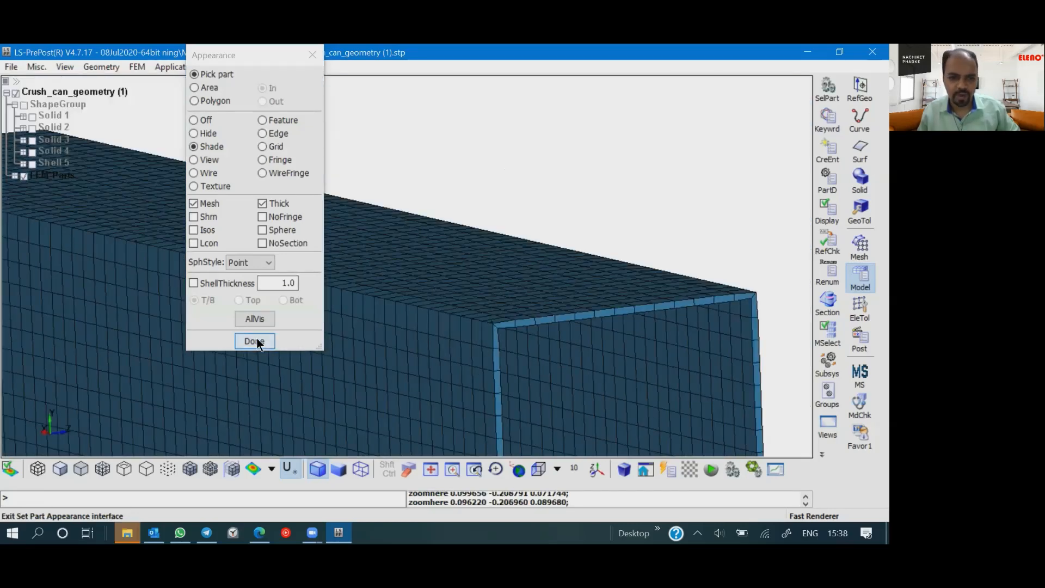
left_click(255, 340)
scroll(487, 340, "down", 4)
middle_click_drag(409, 320, 455, 283, "ctrl")
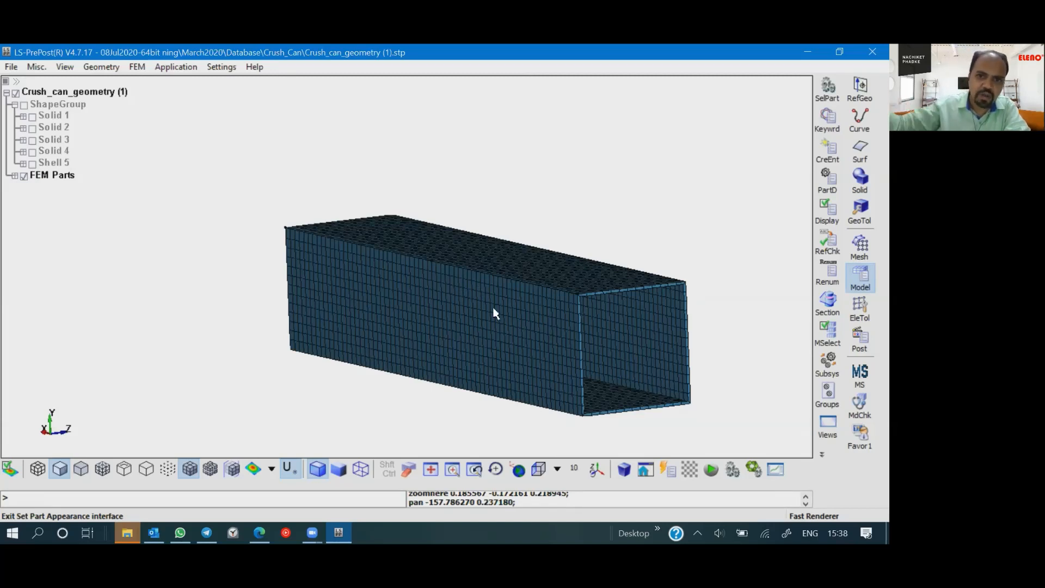
left_click(634, 223)
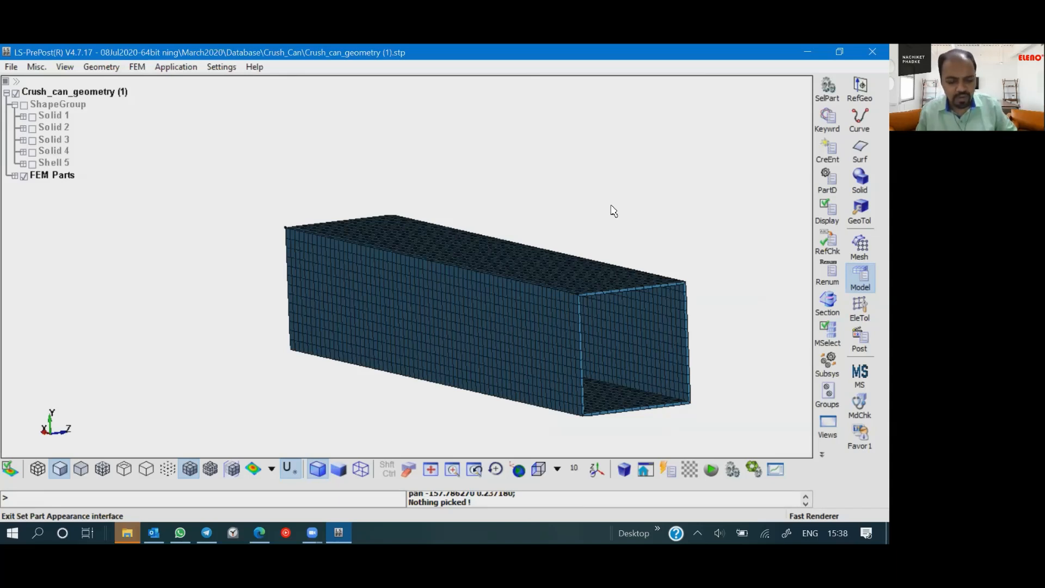
- Show all ShapeGroup geometry together with the mesh and orient the view to the whole two-beam assembly
left_click(24, 105)
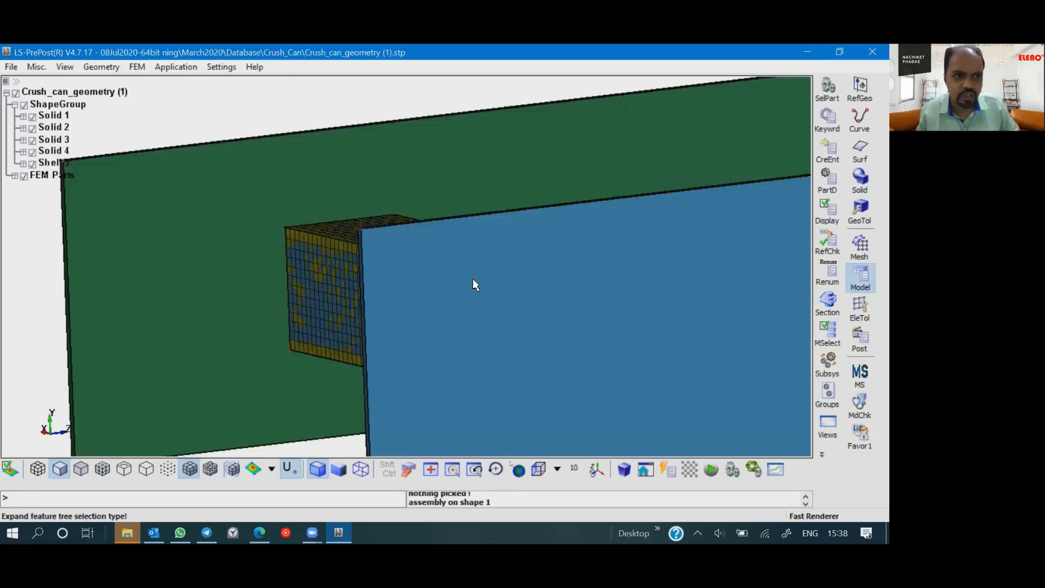
scroll(296, 307, "down", 3)
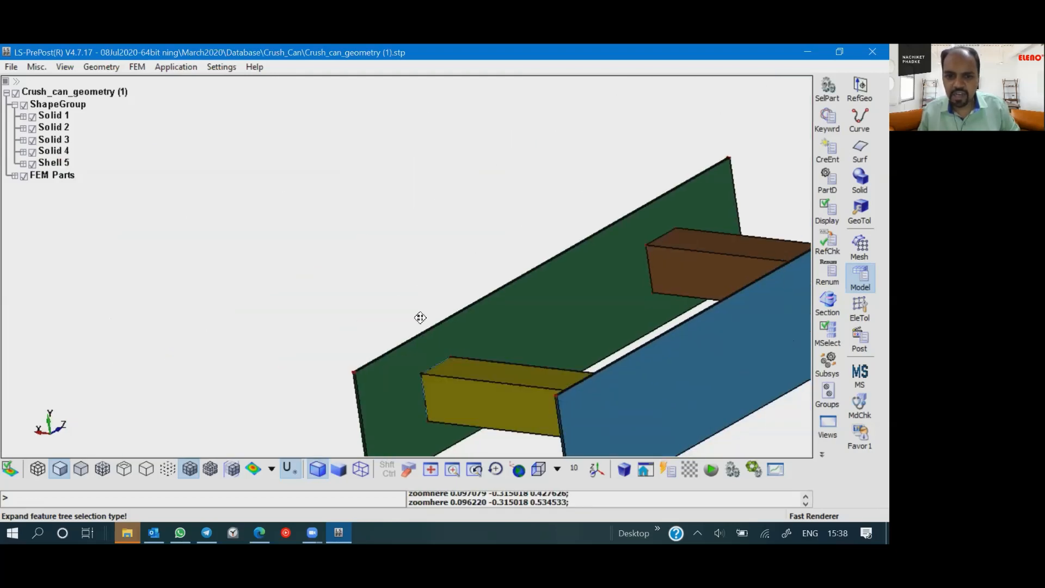
middle_click_drag(420, 318, 286, 218, "shift")
left_click_drag(633, 356, 648, 350, "shift")
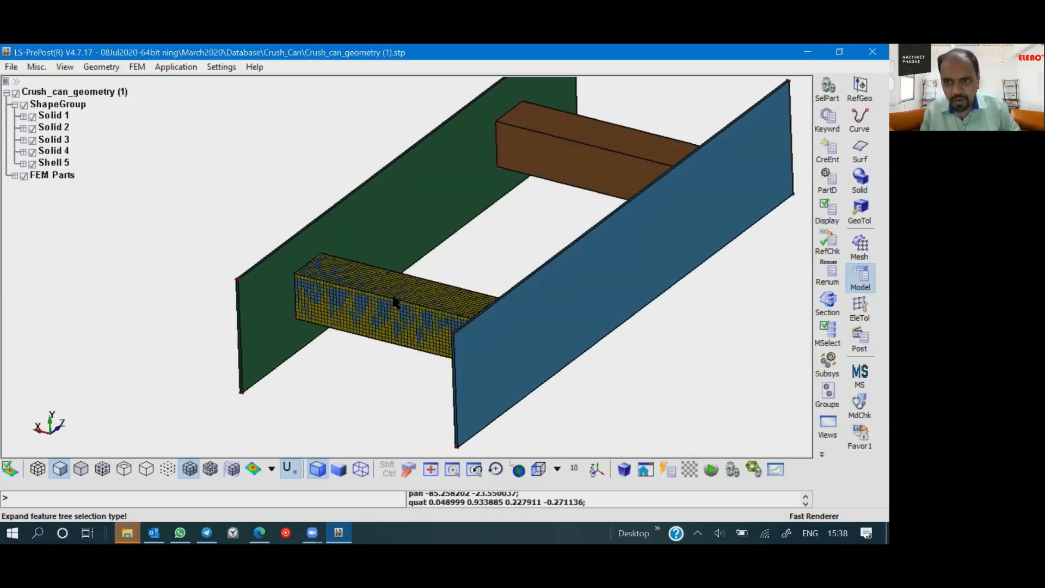
left_click(865, 342)
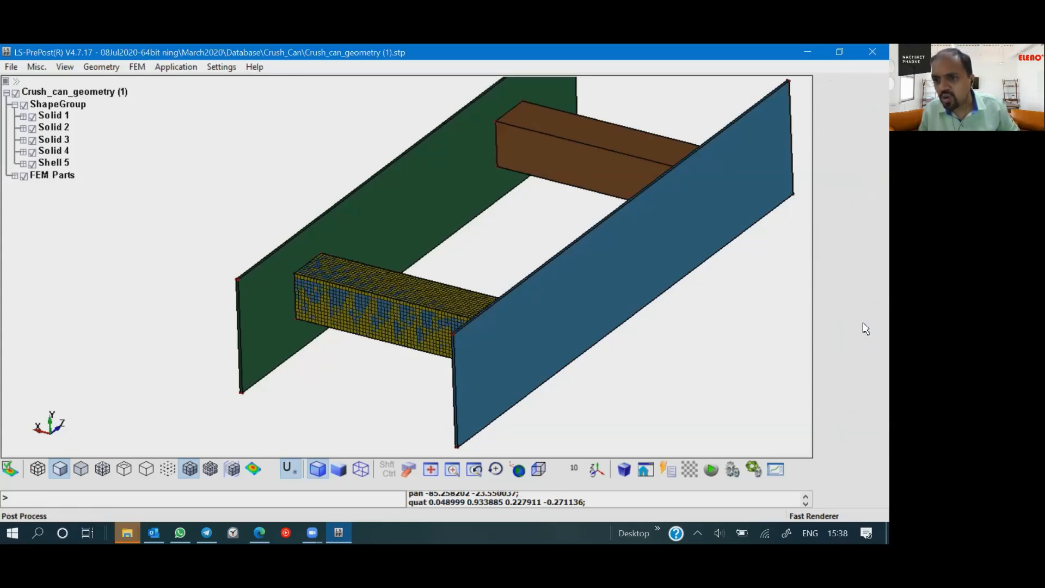
- Open the element Transform tool, set a Translate distance of 1000 along X, and area-select all nodes of the crush can mesh
left_click(858, 277)
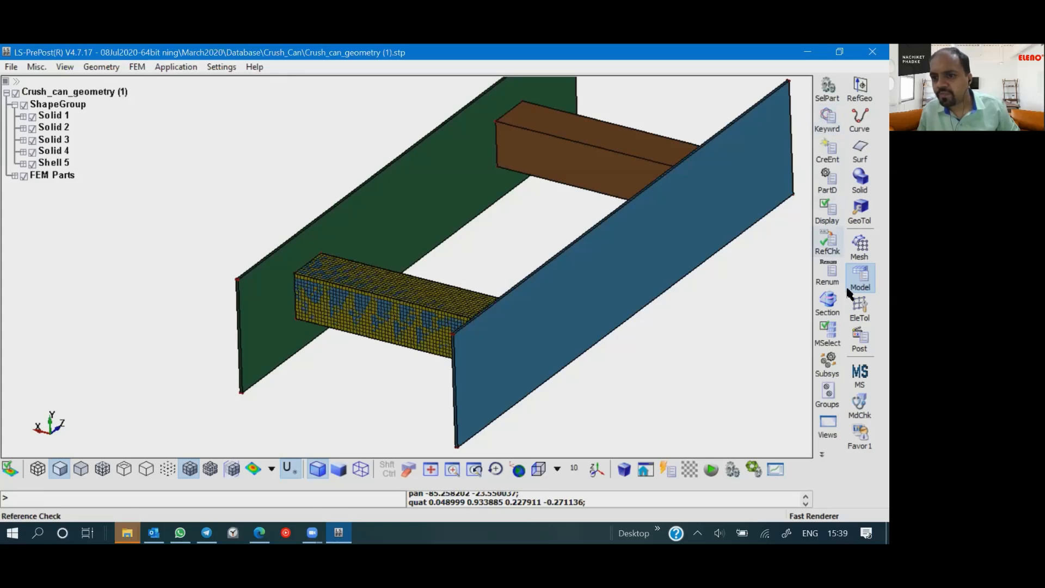
left_click(863, 313)
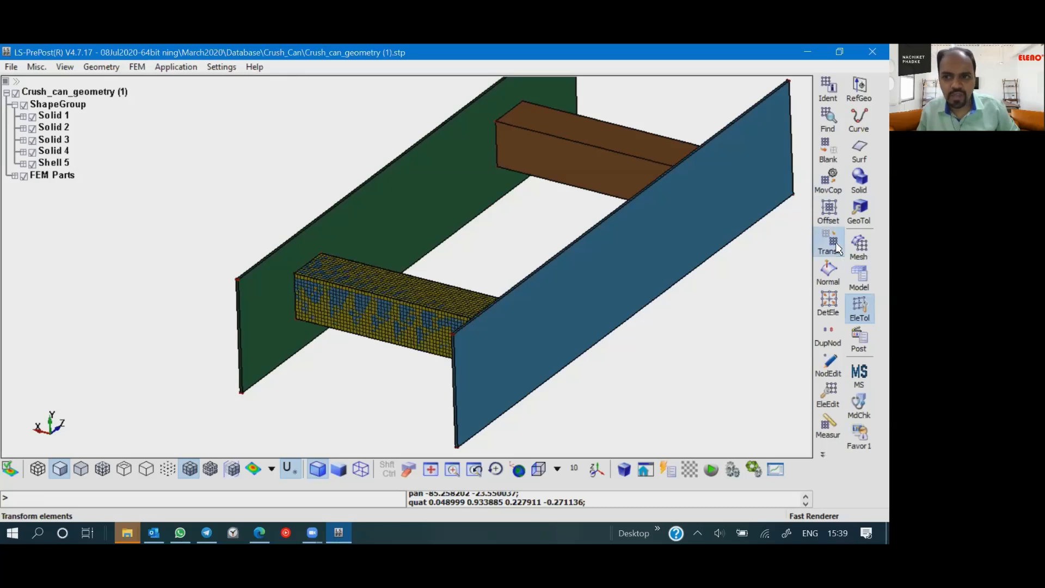
left_click(836, 248)
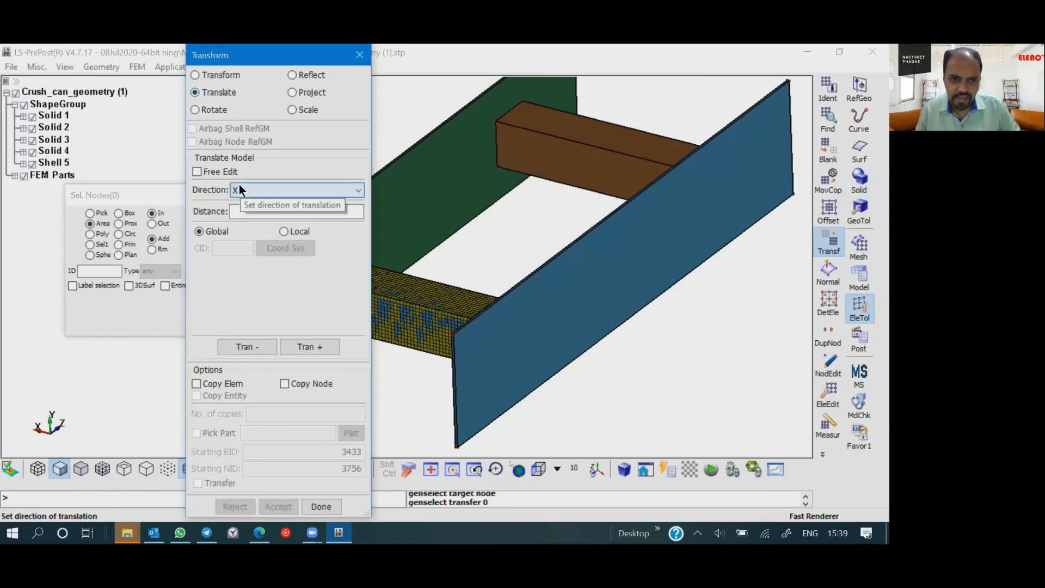
left_click(241, 211)
type("1")
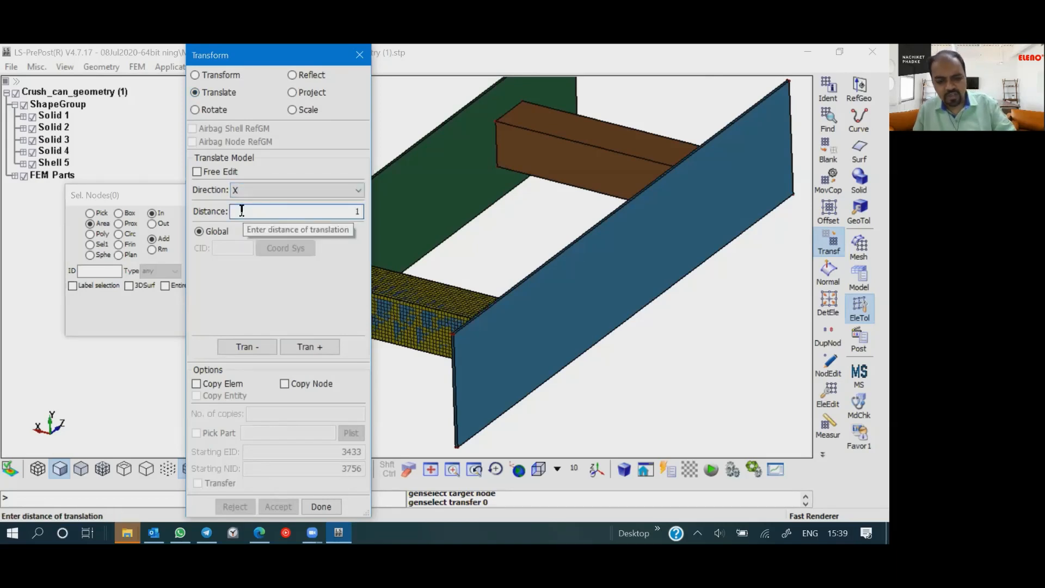
type("000")
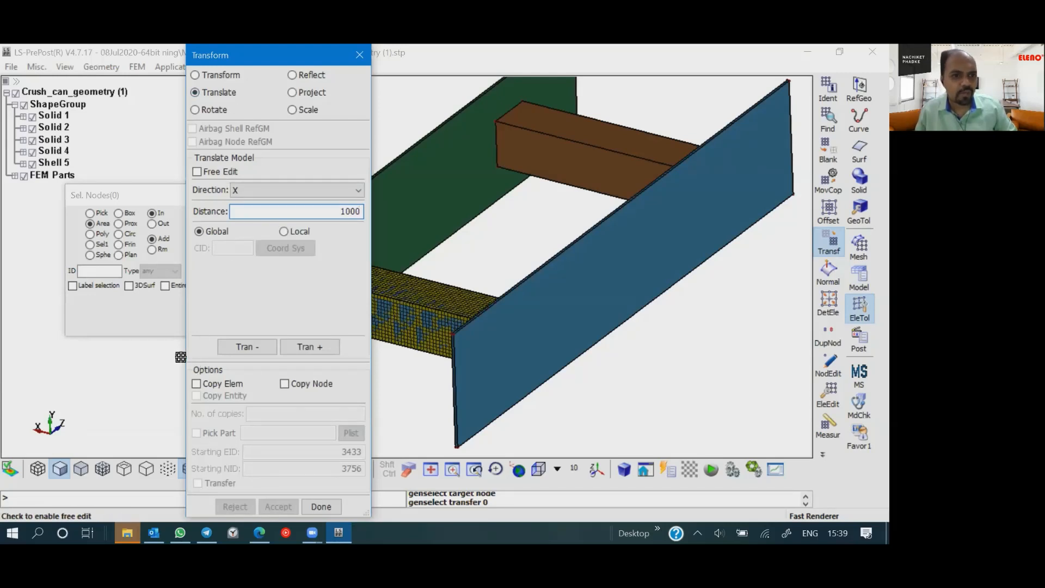
scroll(499, 297, "down", 4)
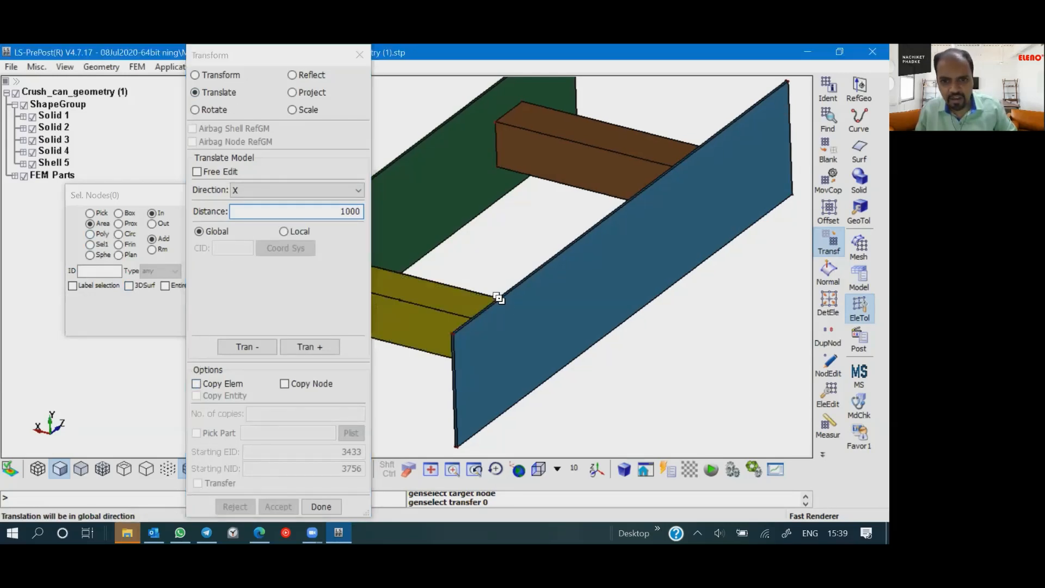
right_click_drag(499, 297, 620, 301, "shift")
left_click_drag(506, 251, 694, 403)
- Translate the selected mesh nodes 1000 in the positive X direction and view the shifted mesh beside the geometry
left_click(328, 348)
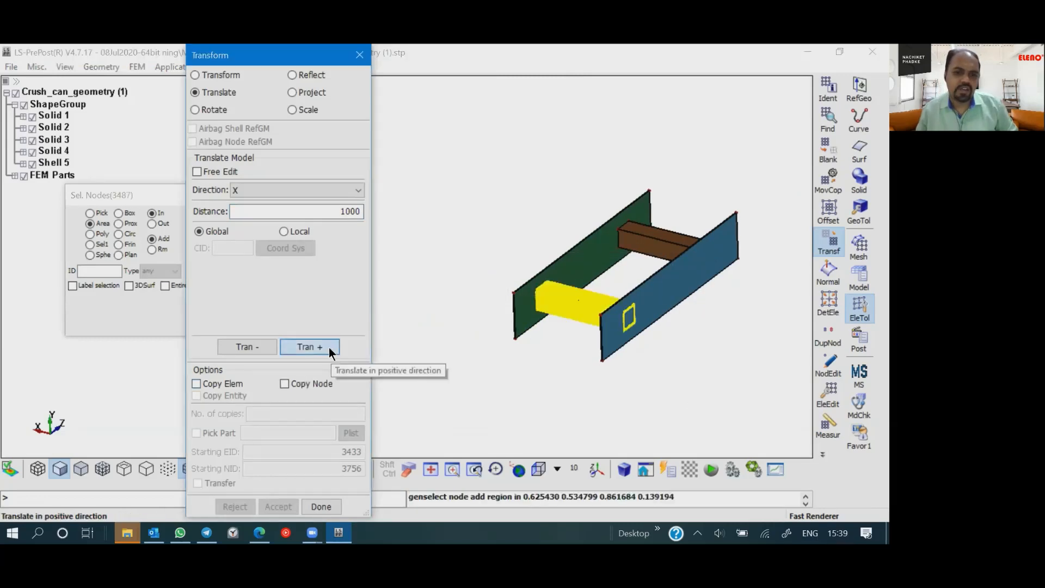
right_click_drag(463, 313, 767, 396, "shift")
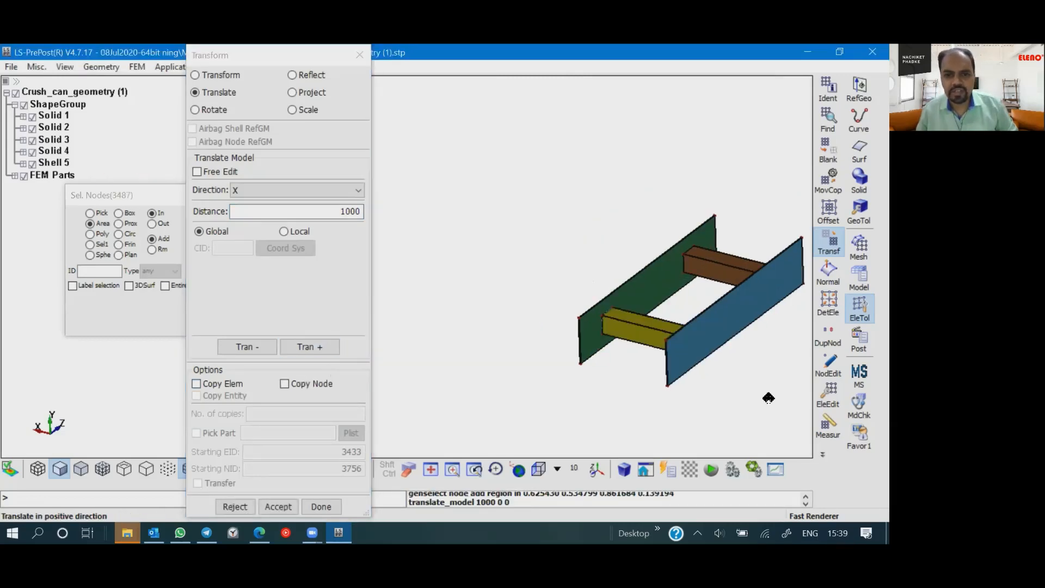
right_click_drag(535, 335, 532, 308, "shift")
scroll(546, 348, "down", 2)
scroll(495, 328, "down", 1)
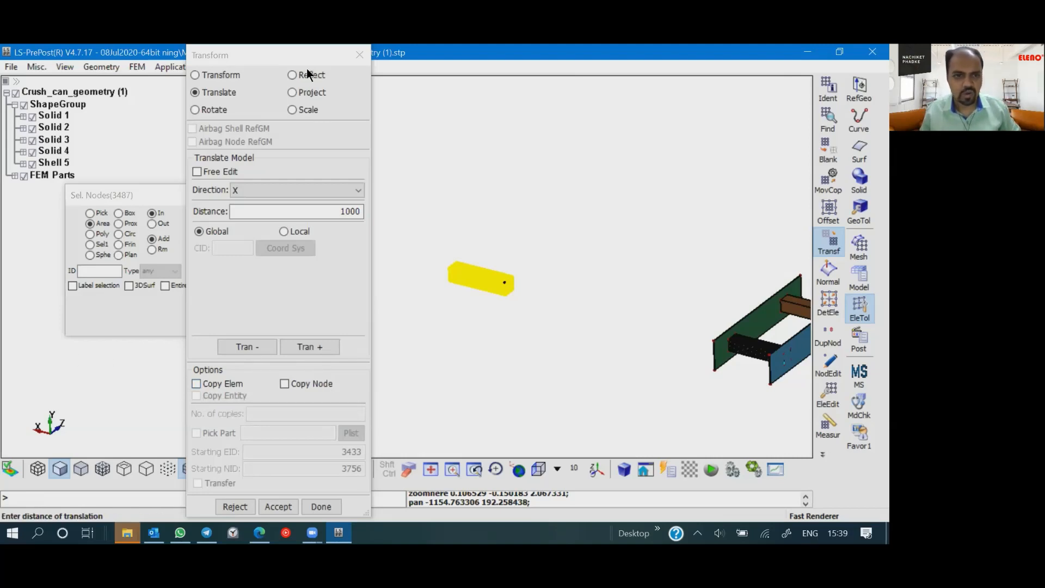
left_click(290, 53)
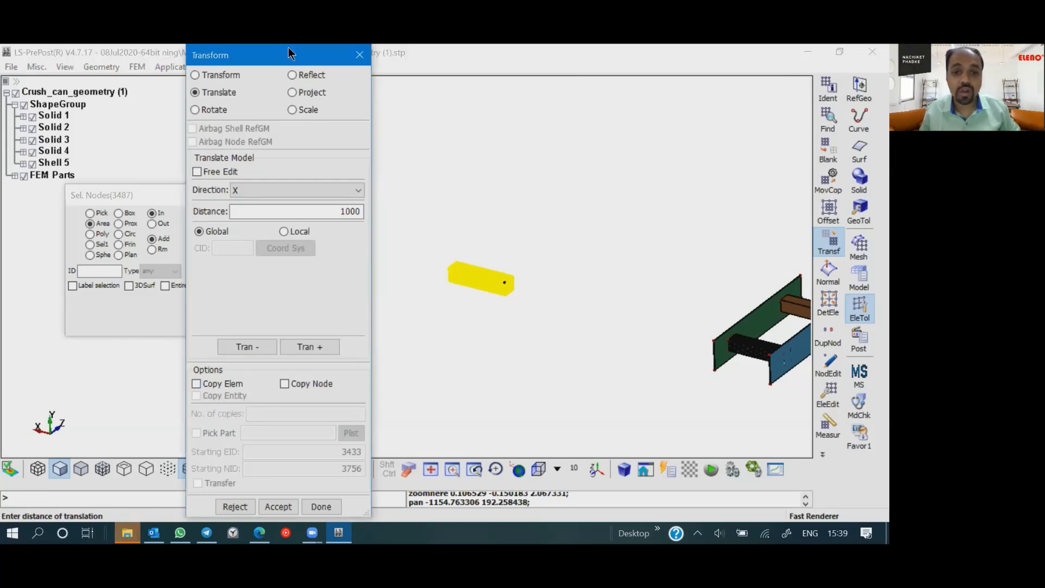
left_click_drag(288, 53, 245, 58)
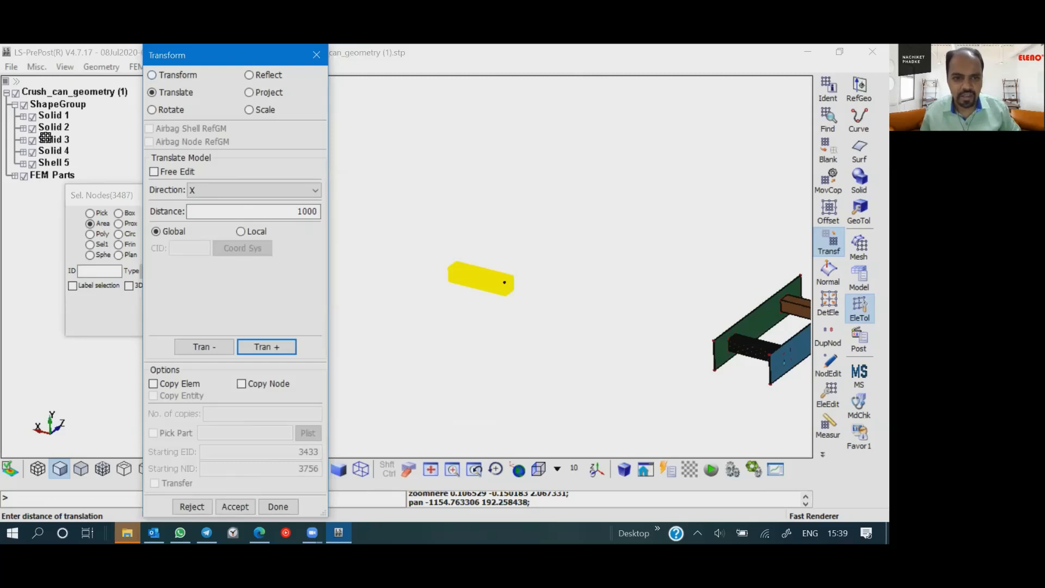
- Translate the mesh another 1000 in positive X, and bring it back with two 1000 translations in negative X
left_click(259, 347)
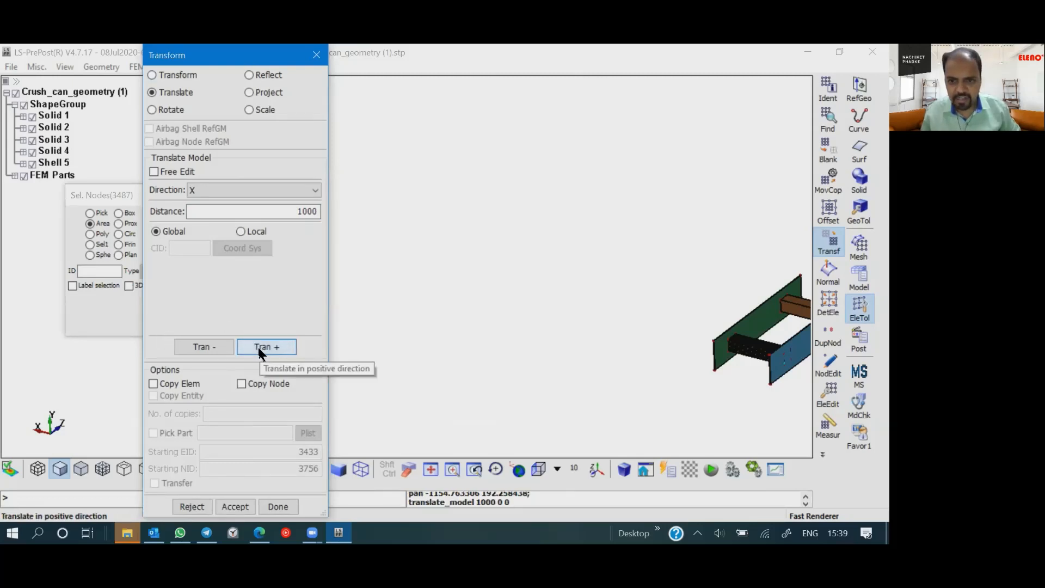
left_click(512, 318)
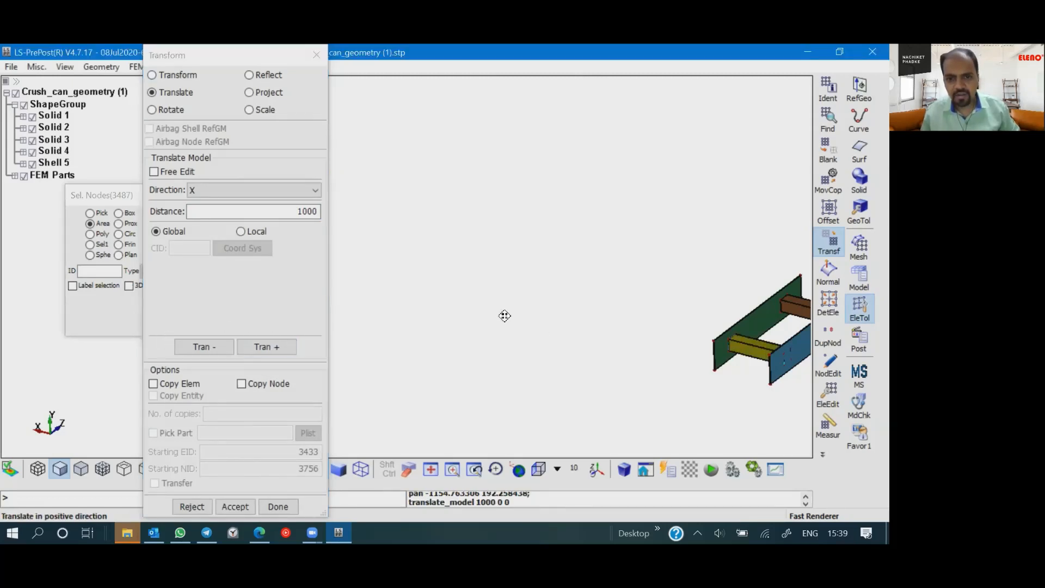
scroll(503, 318, "down", 2)
left_click(200, 346)
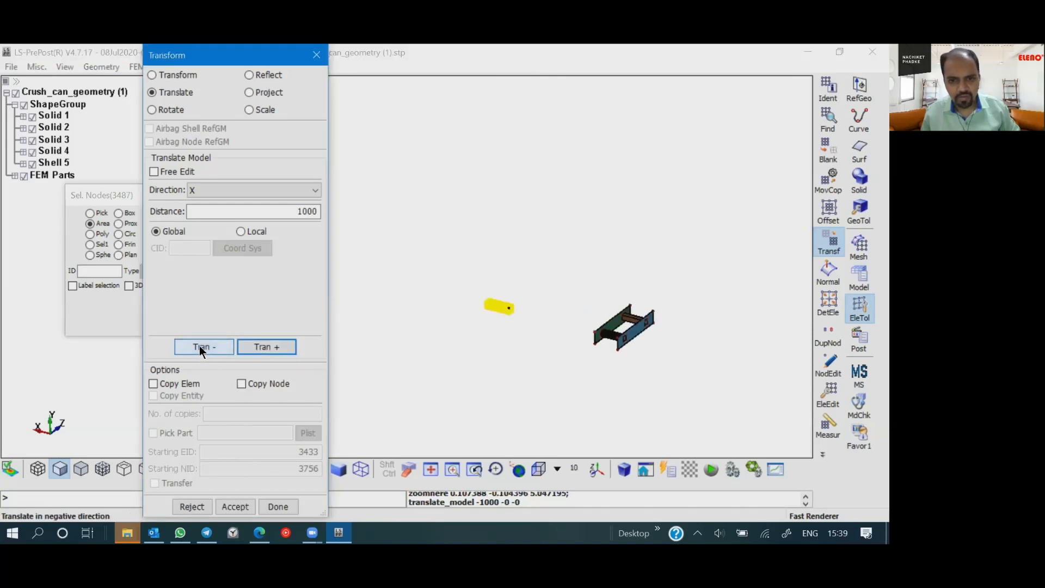
left_click(200, 346)
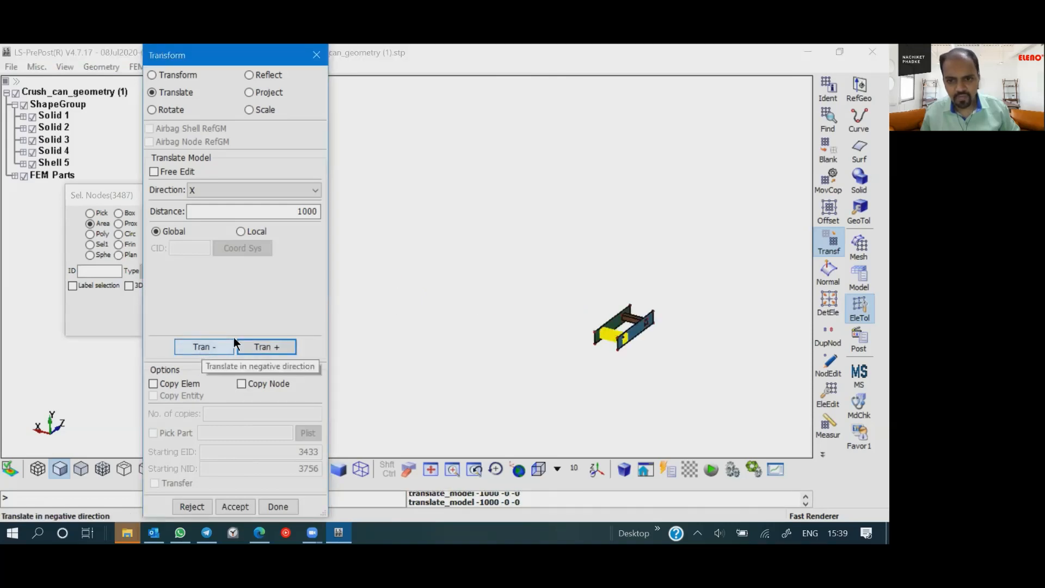
- Copy the selected mesh elements 1000 in the positive X direction, accept the copy, and close the Transform tool
left_click(159, 382)
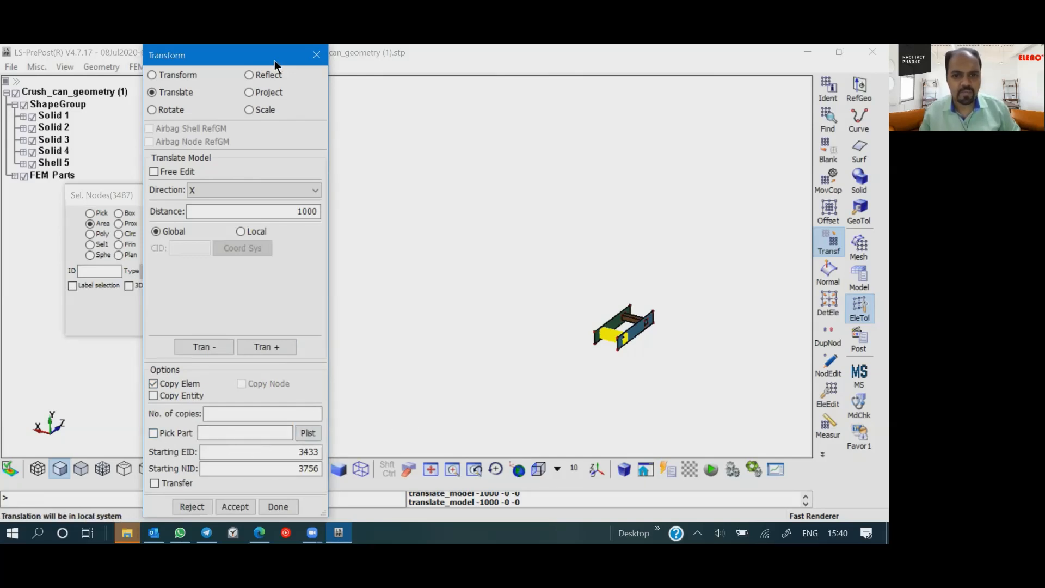
left_click_drag(274, 59, 781, 60)
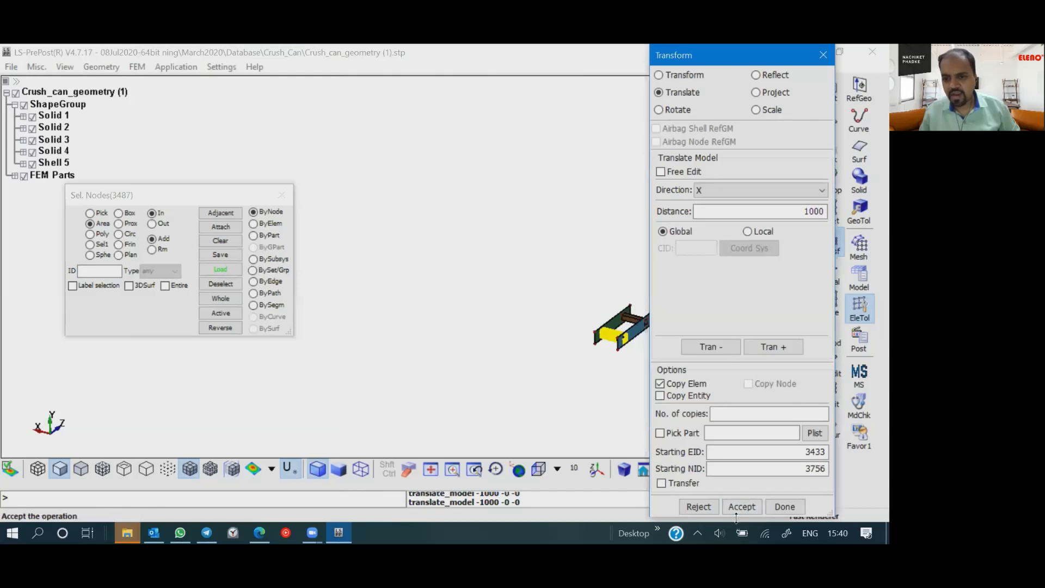
left_click(778, 347)
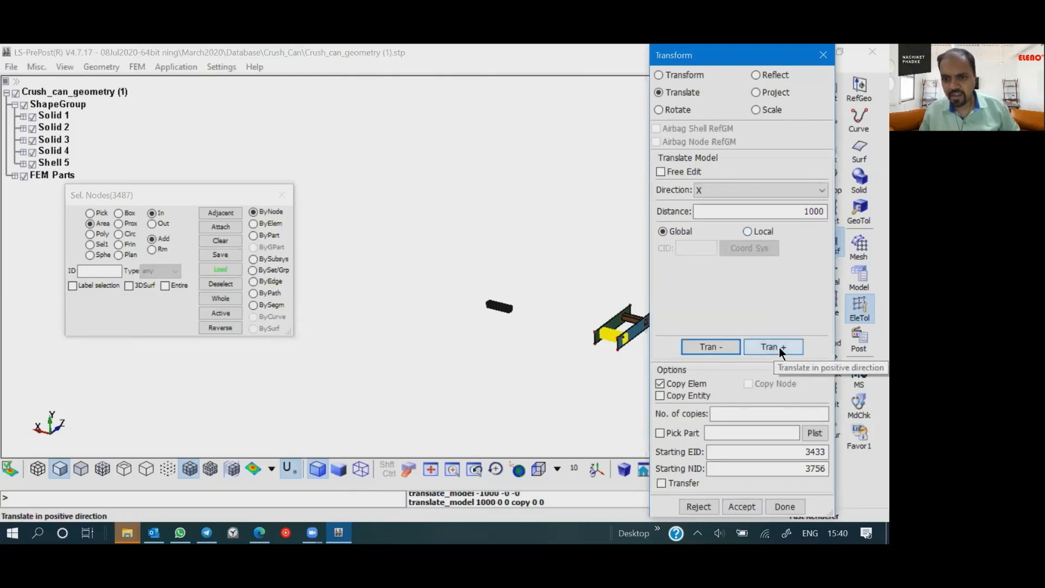
left_click(581, 344)
scroll(522, 313, "up", 5)
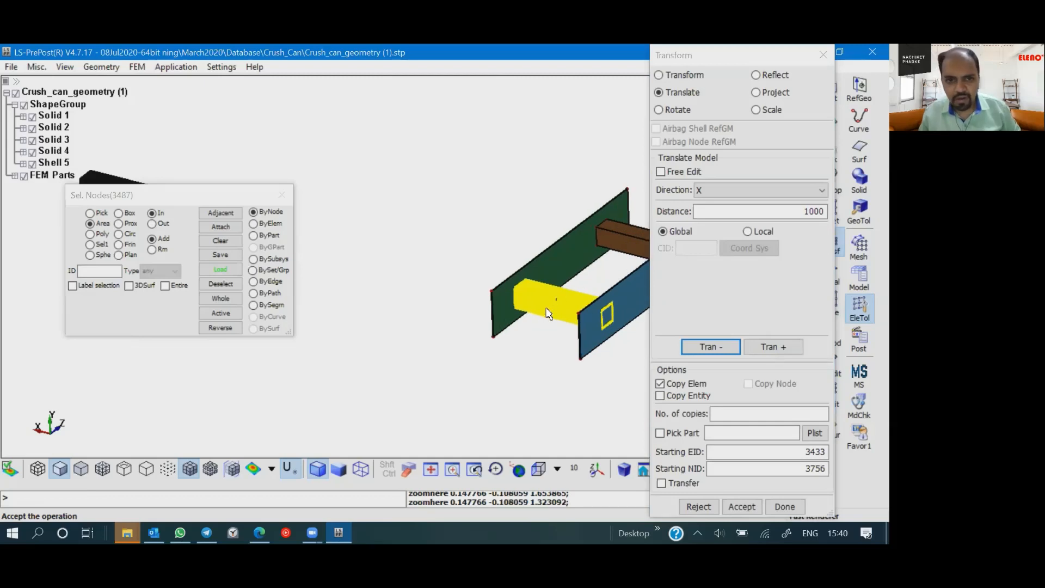
scroll(544, 330, "down", 3)
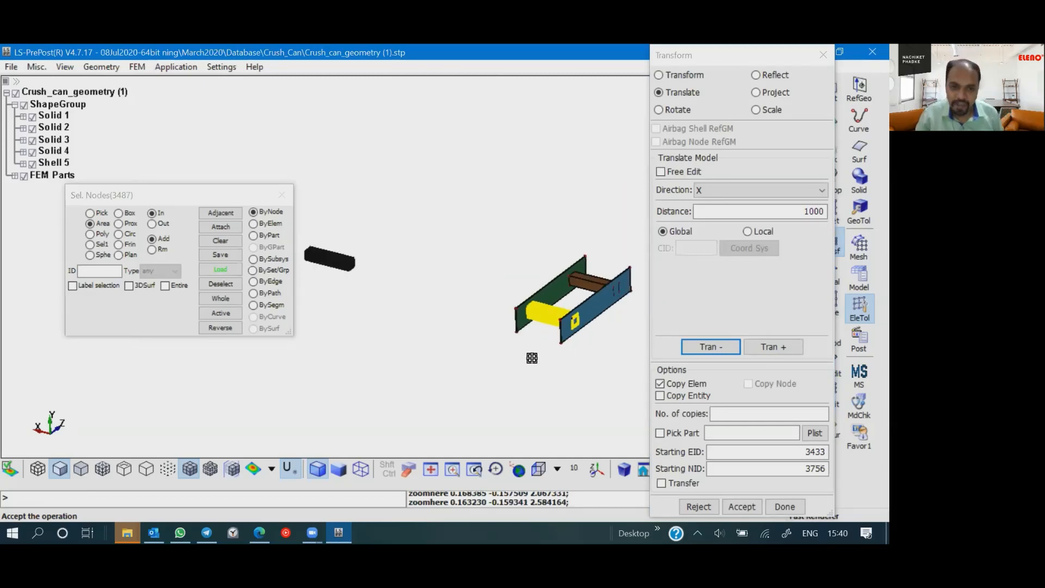
left_click(742, 505)
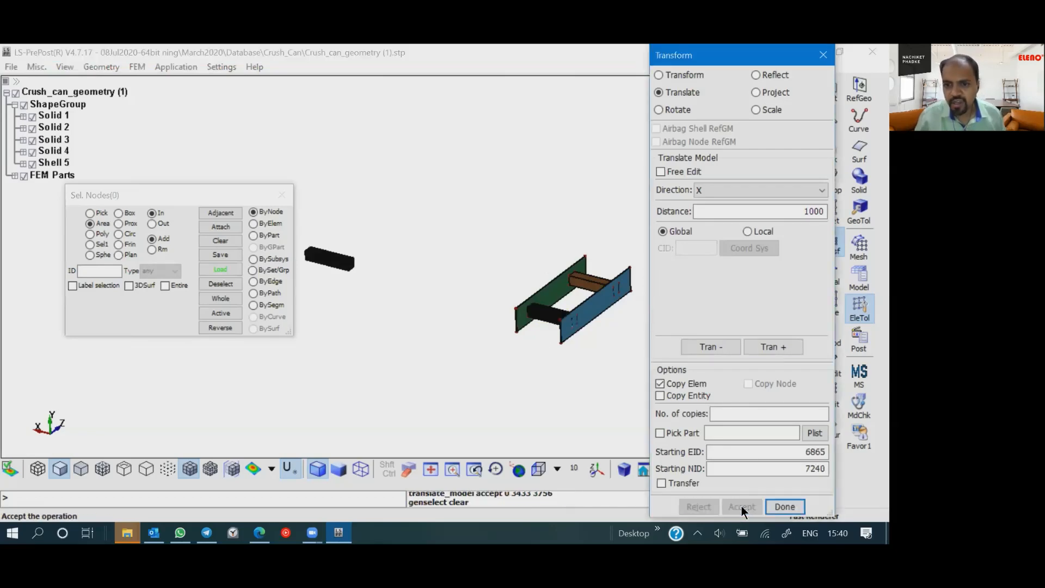
left_click(784, 506)
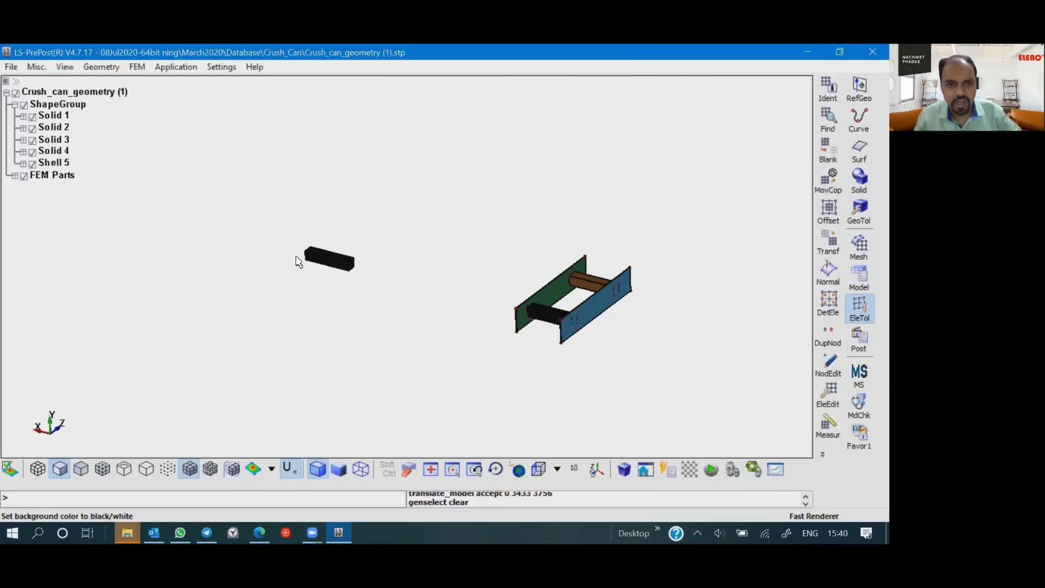
- Examine the copied crush can mesh and its open end up close
scroll(577, 310, "up", 8)
scroll(524, 357, "down", 5)
right_click_drag(37, 212, 484, 286, "shift")
scroll(485, 290, "up", 5)
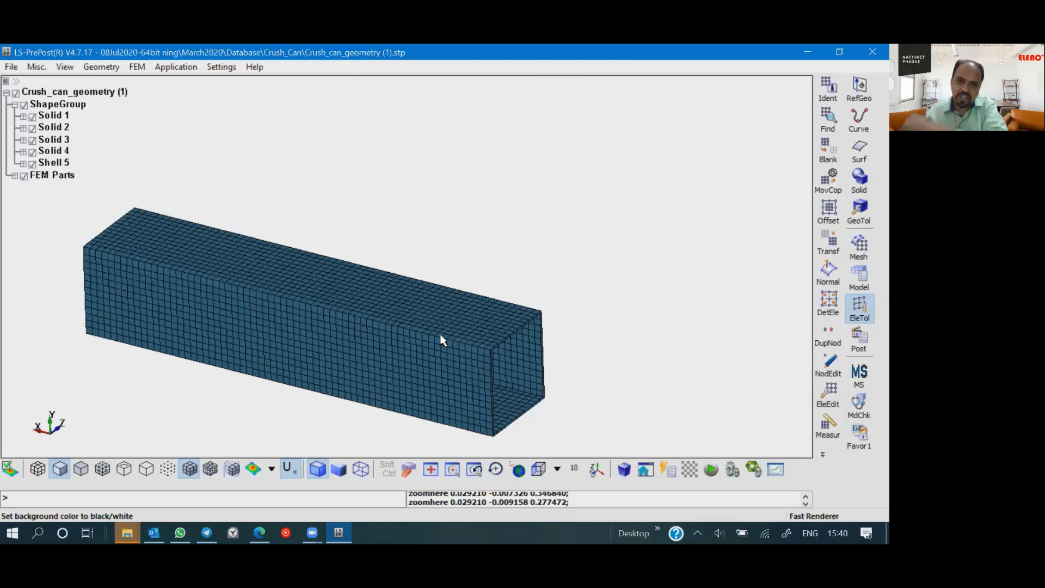
scroll(508, 319, "down", 3)
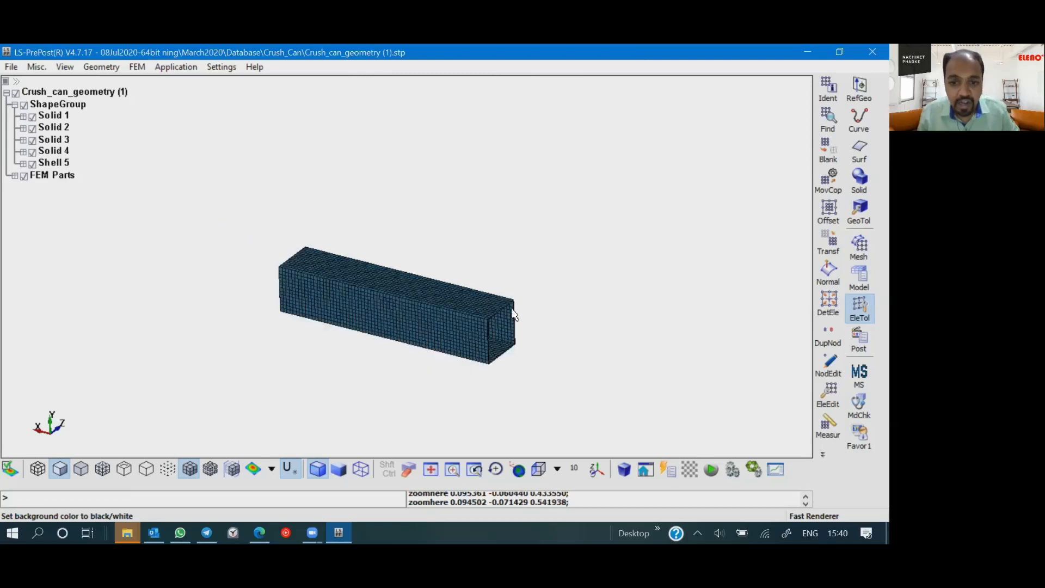
right_click_drag(509, 320, 469, 279, "shift")
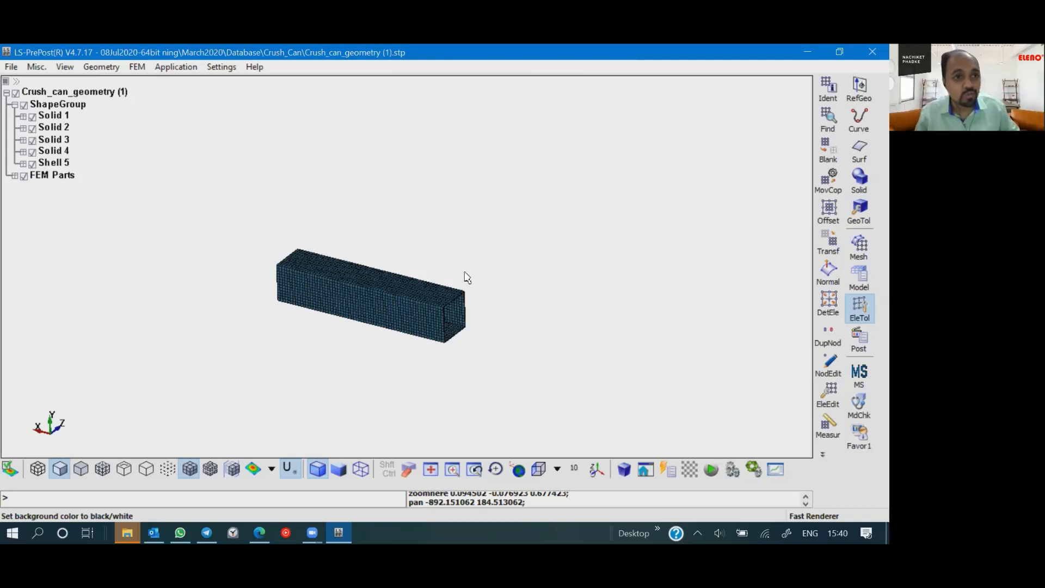
- Start a solid box with the Parameters method and set its X dimension to 300
left_click(99, 69)
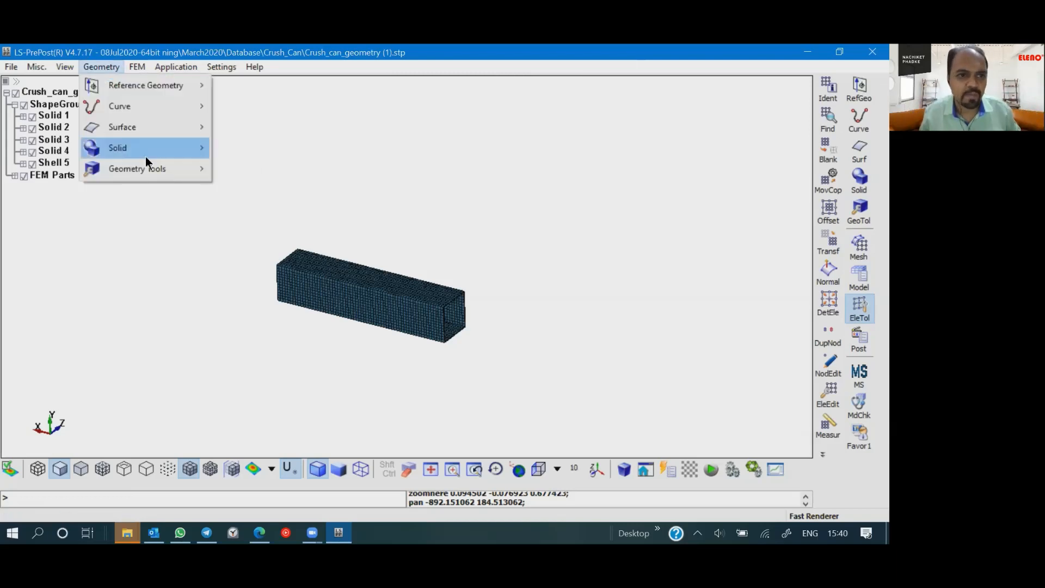
mouse_move(139, 149)
left_click(250, 150)
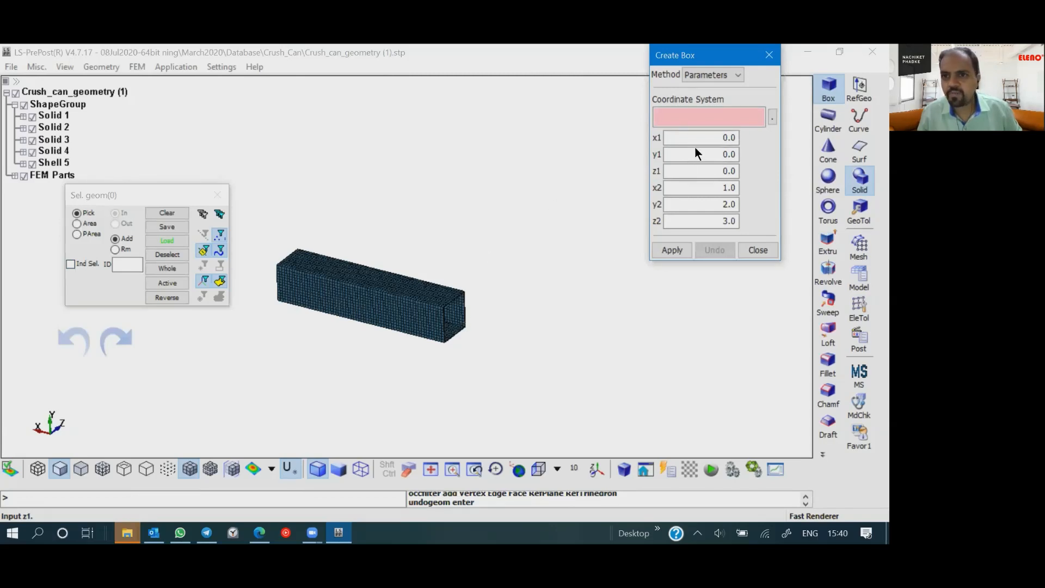
left_click(504, 359)
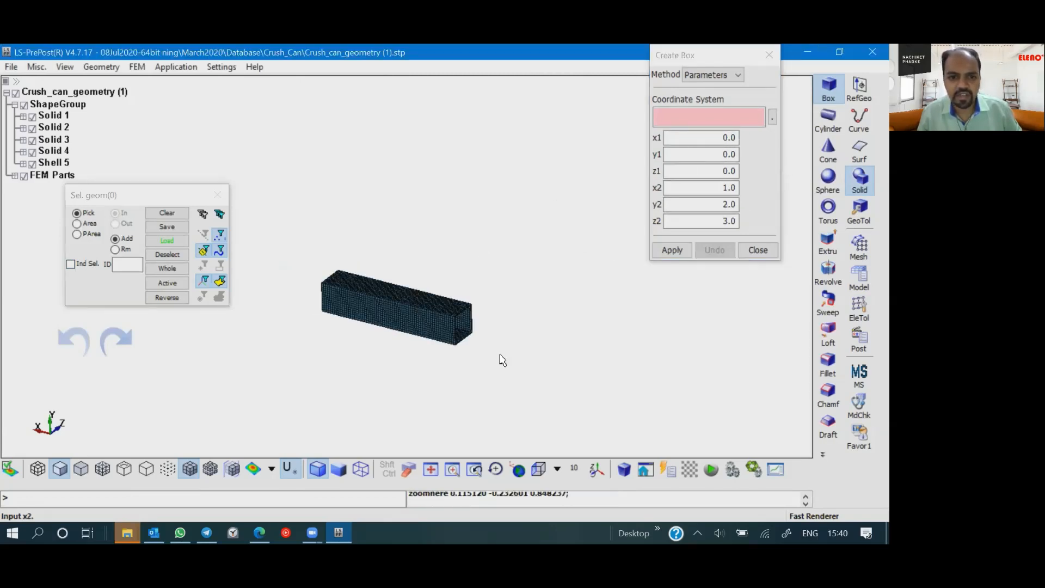
scroll(499, 359, "down", 6)
scroll(491, 371, "up", 8)
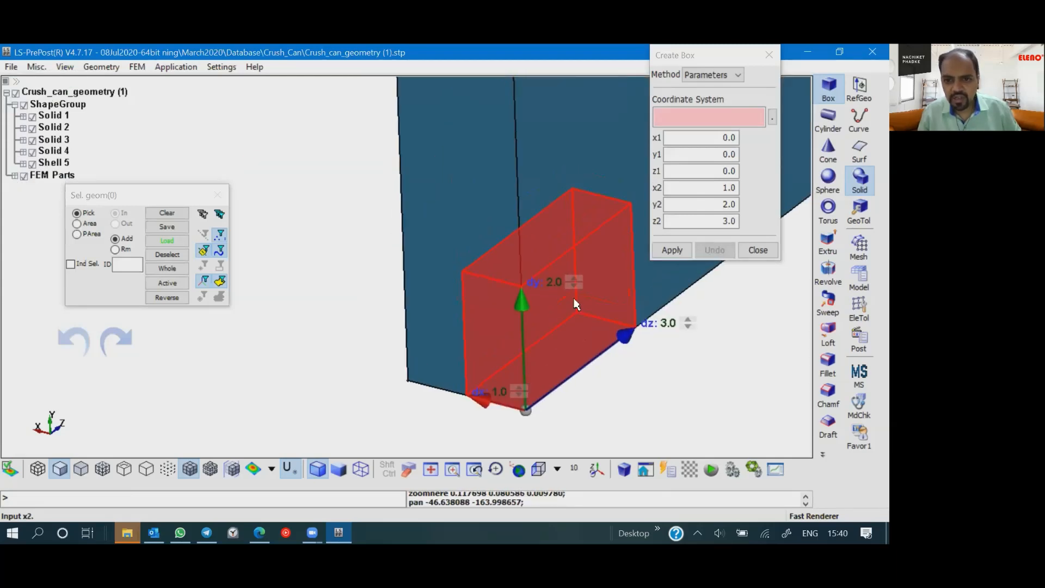
scroll(547, 276, "up", 3)
scroll(527, 326, "down", 3)
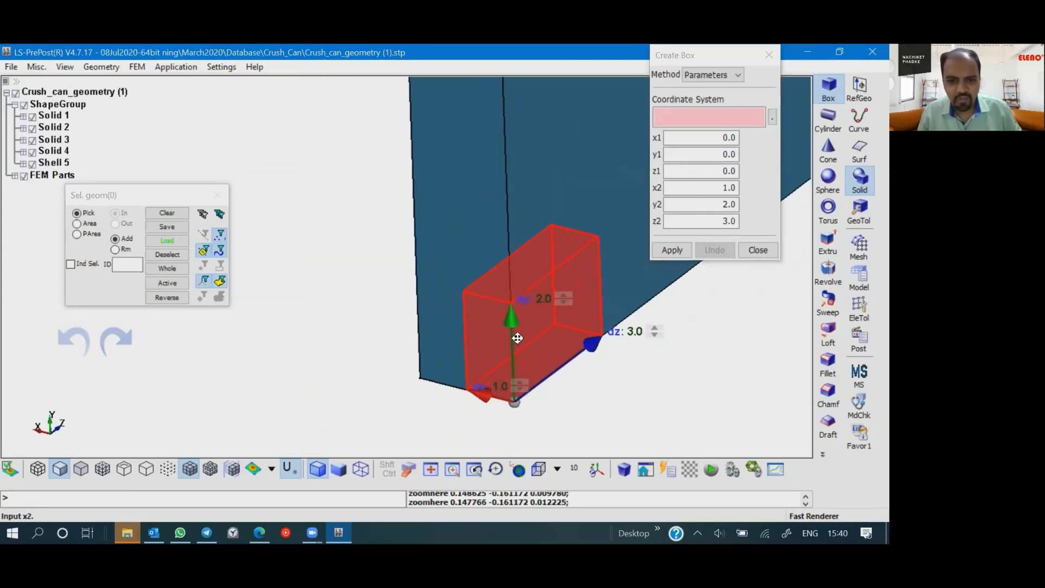
scroll(510, 349, "up", 4)
left_click(509, 348)
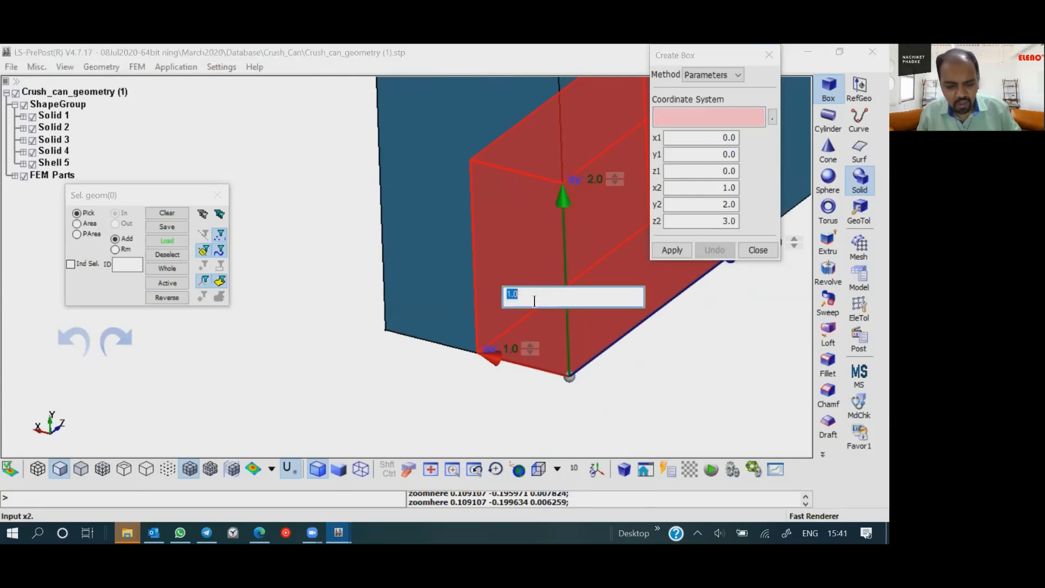
type("300")
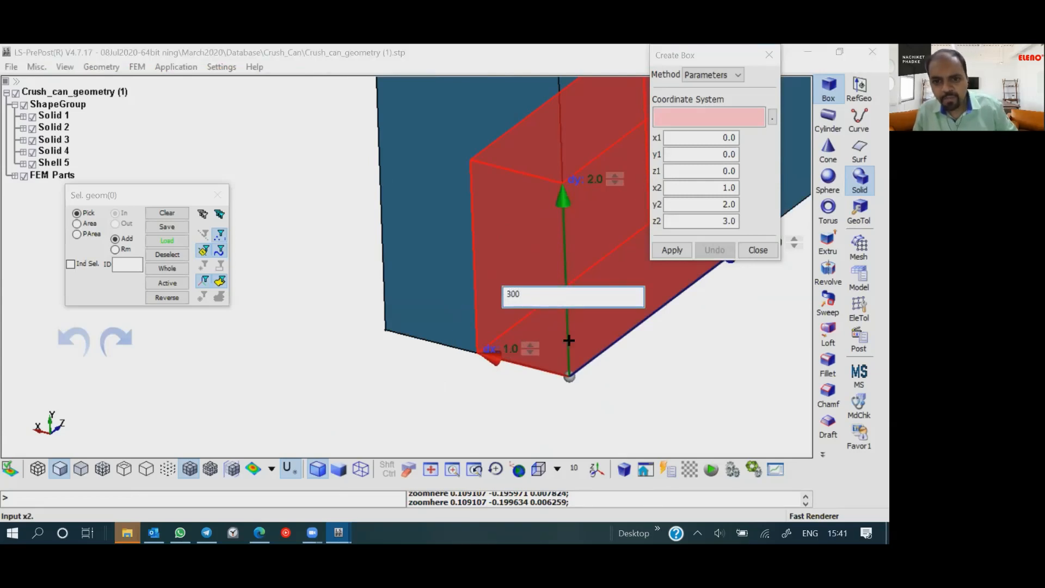
key("Return")
- Set the solid box's Z dimension to 100 and its Y dimension to 100
scroll(613, 373, "down", 3)
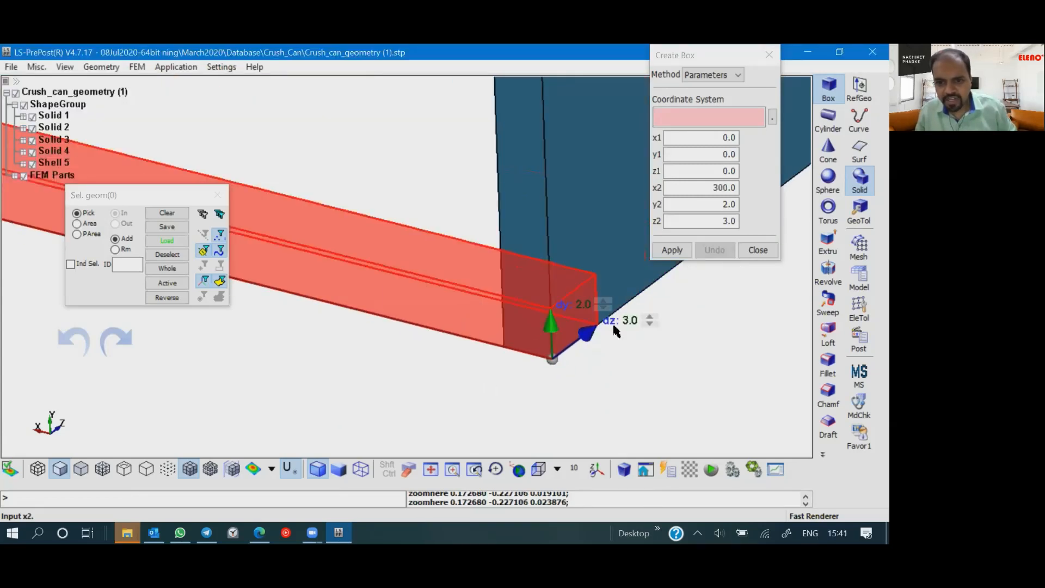
left_click(629, 328)
left_click(628, 321)
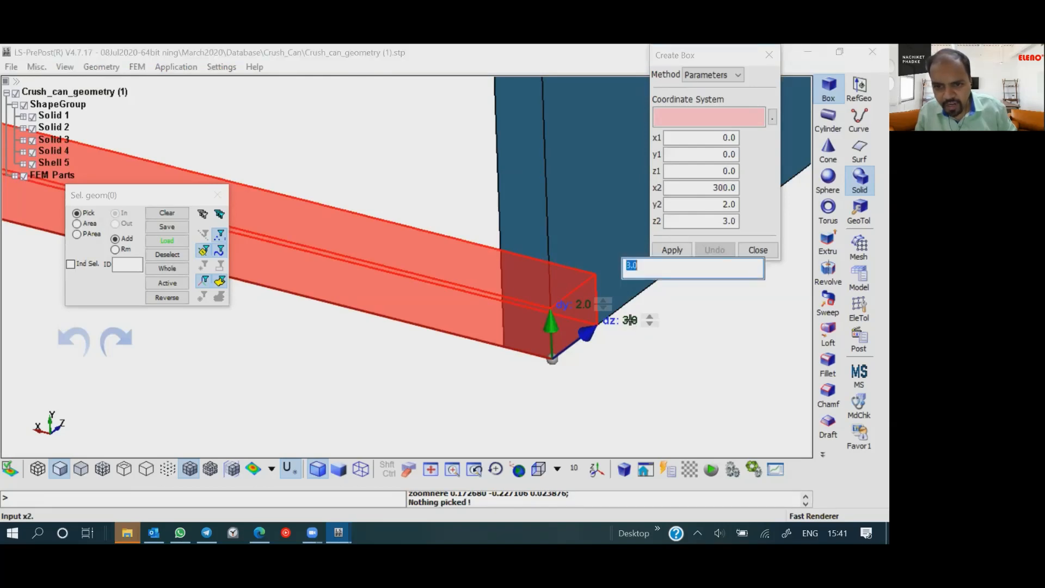
type("100")
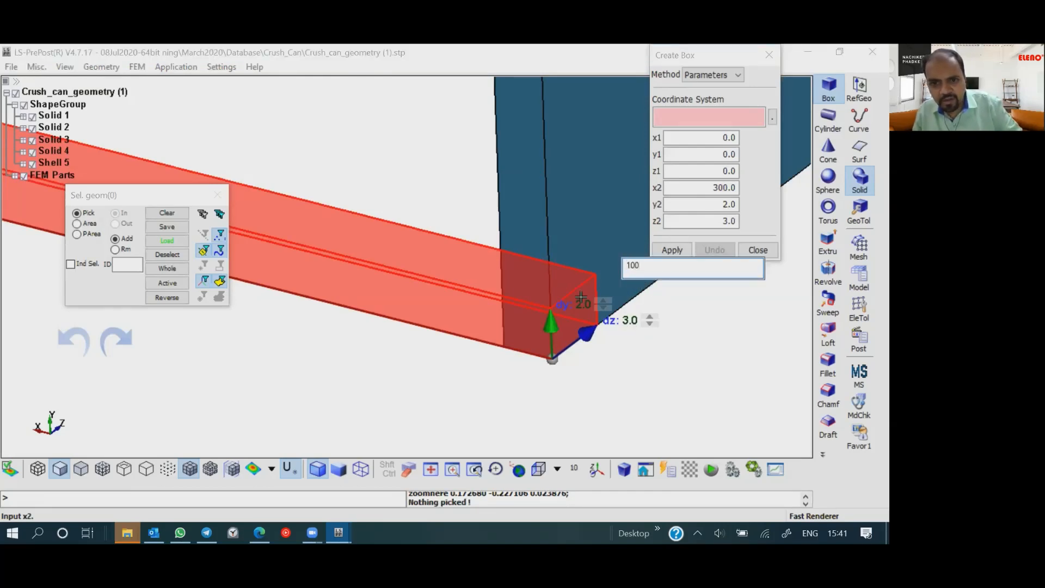
key("Return")
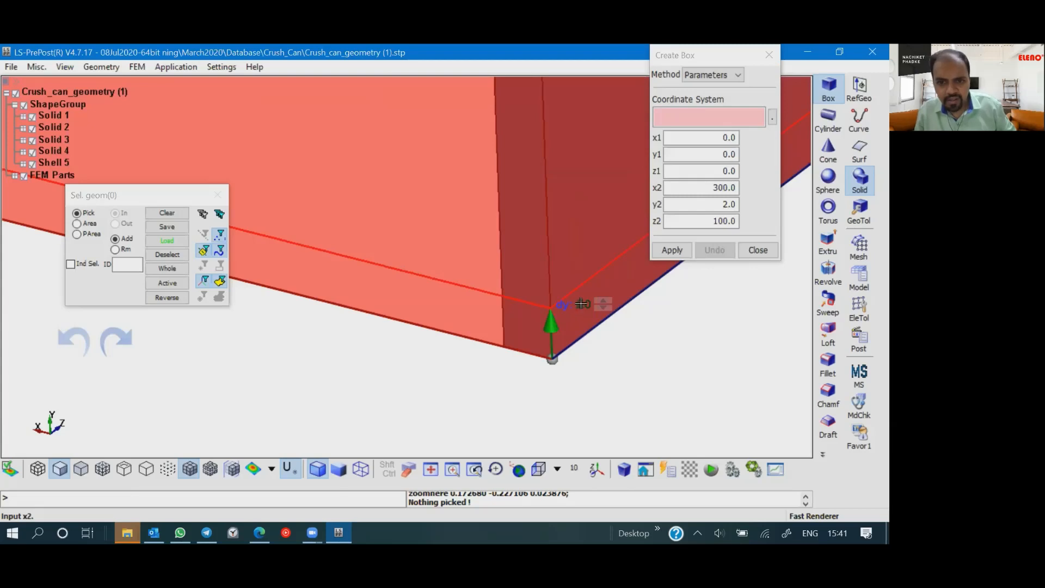
left_click(581, 303)
type("100")
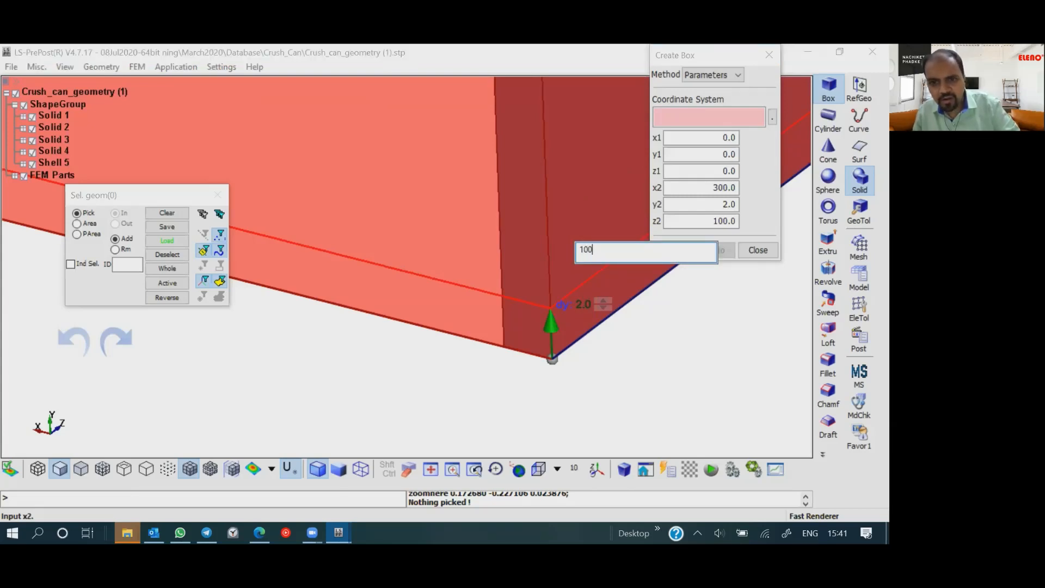
key("Return")
- Create the 300 x 100 x 100 solid box and close the Create Box tool
scroll(555, 298, "down", 3)
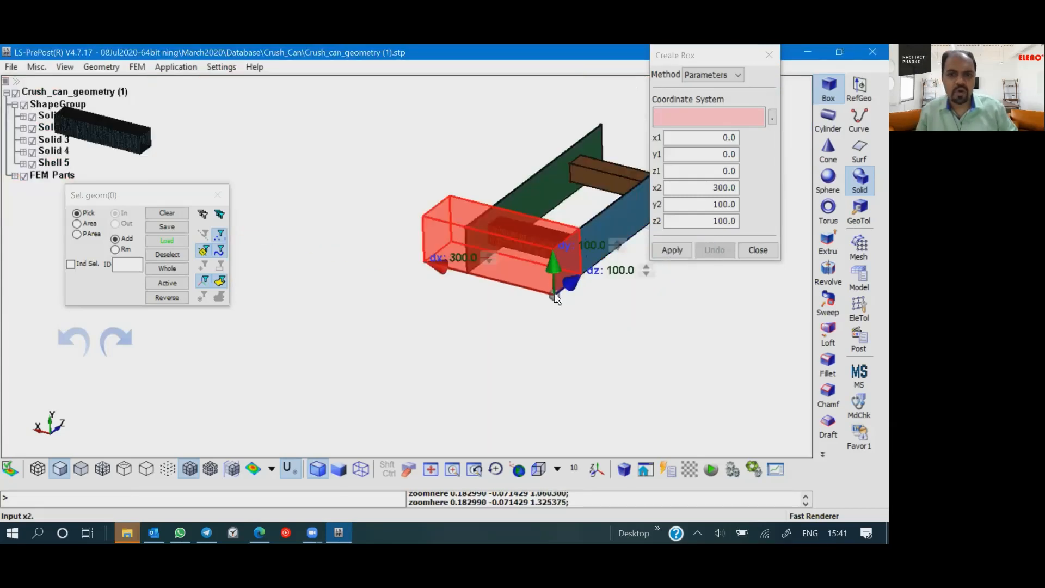
scroll(601, 335, "up", 3)
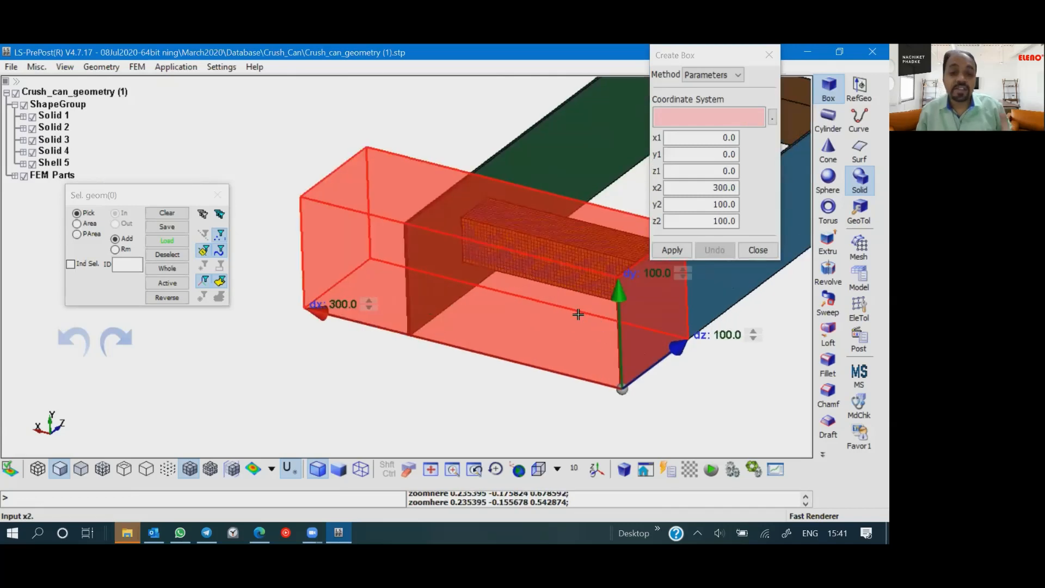
left_click(674, 251)
left_click(760, 248)
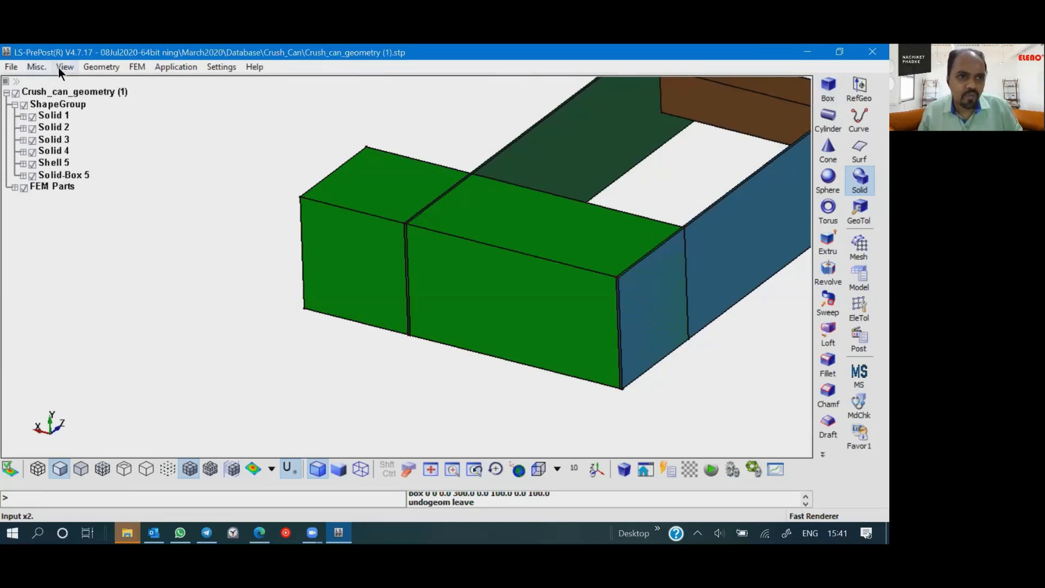
- Start a second solid box with the Parameters method and offset its origin corner by setting z1 and y1 to 2
left_click(105, 68)
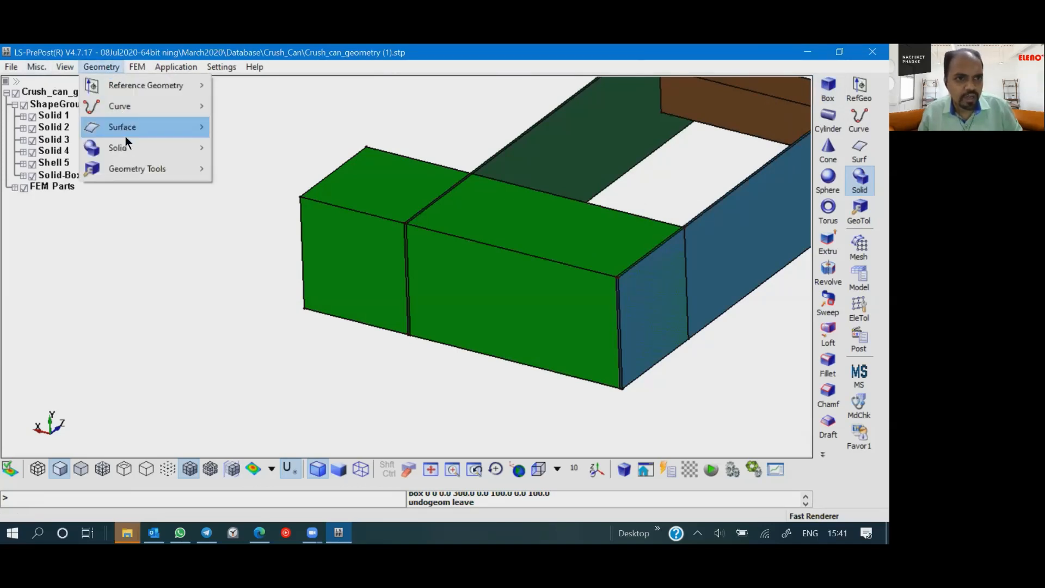
left_click(123, 70)
left_click(123, 70)
mouse_move(125, 146)
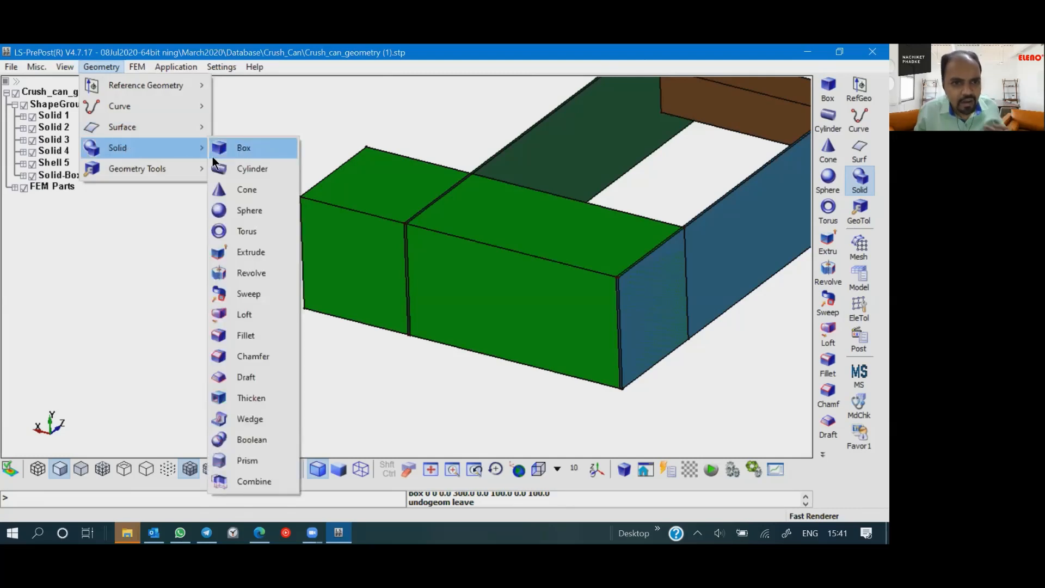
mouse_move(160, 169)
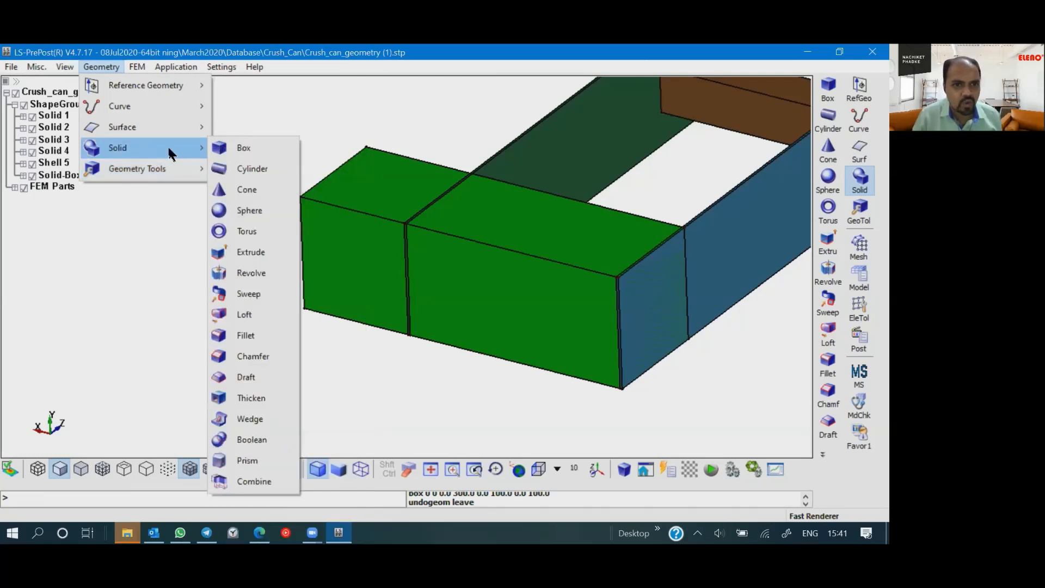
left_click(253, 155)
left_click_drag(614, 305, 557, 374)
scroll(558, 374, "up", 5)
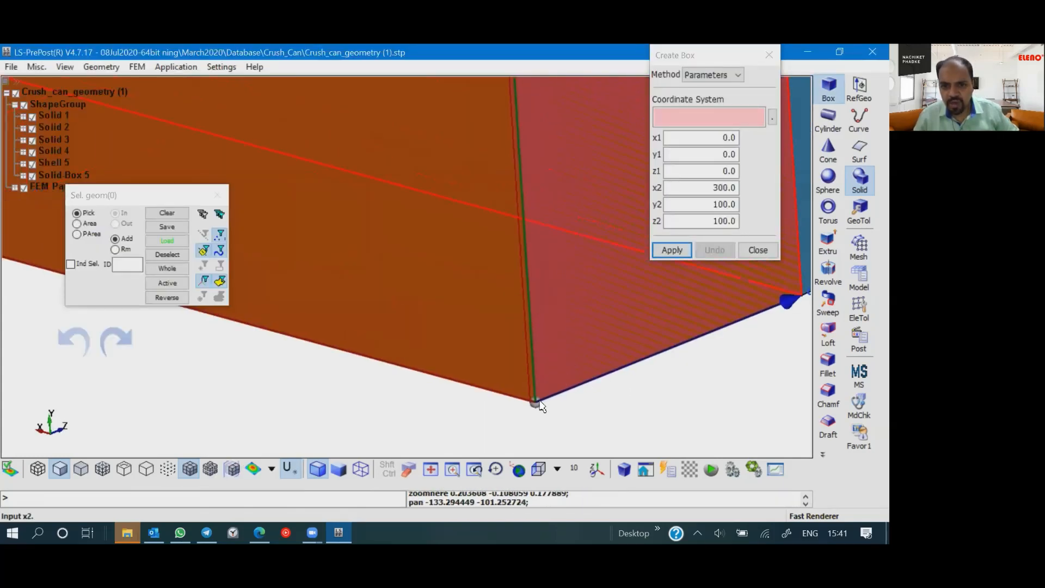
scroll(534, 427, "down", 3)
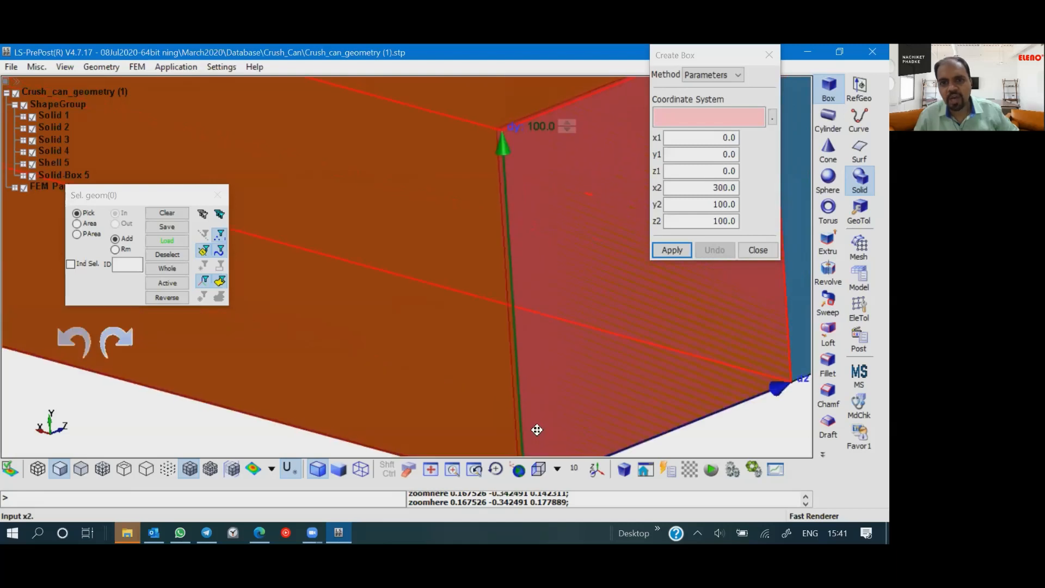
middle_click_drag(529, 434, 539, 367)
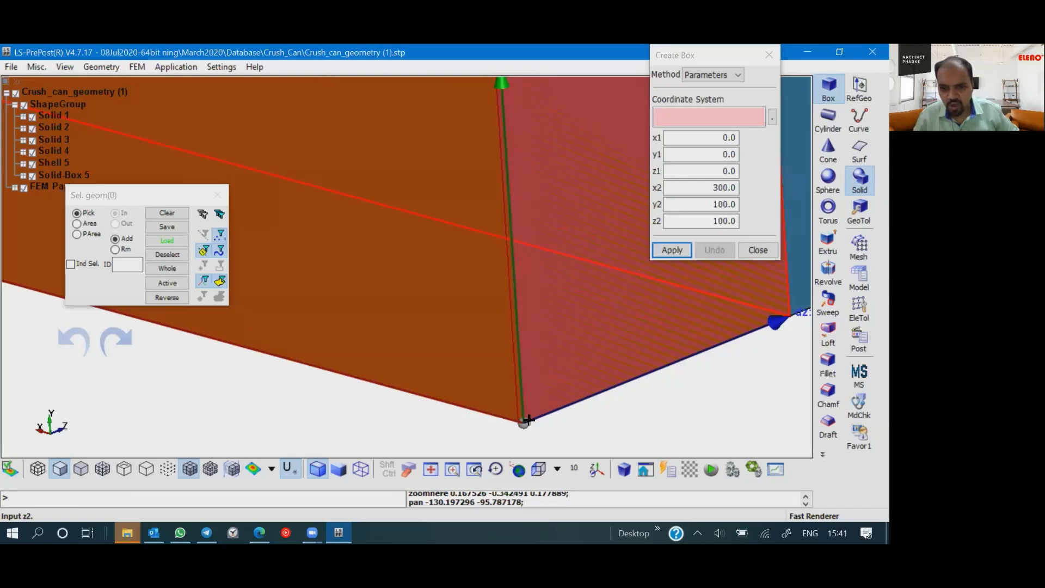
scroll(527, 420, "up", 2)
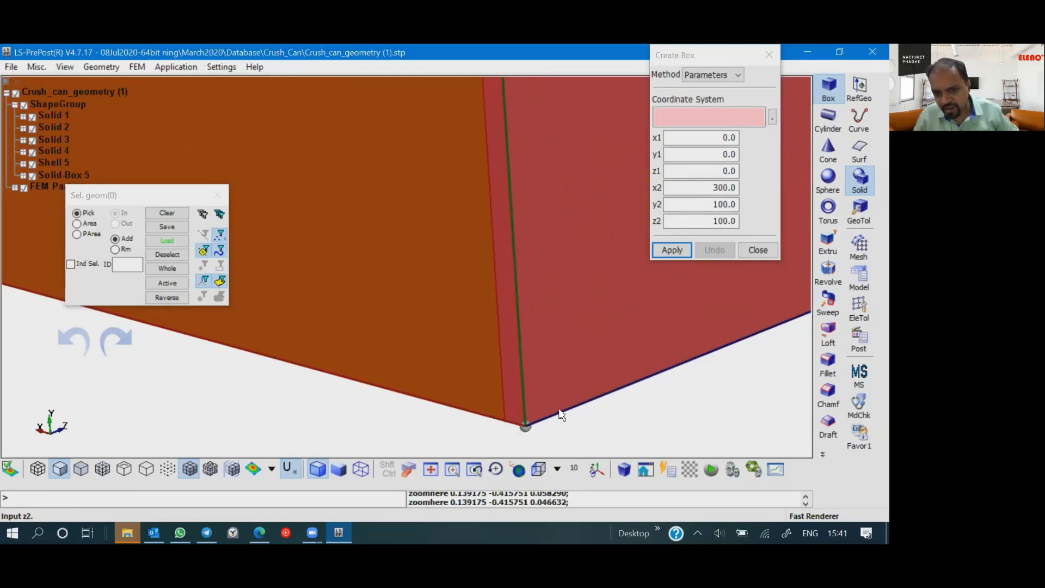
left_click(718, 140)
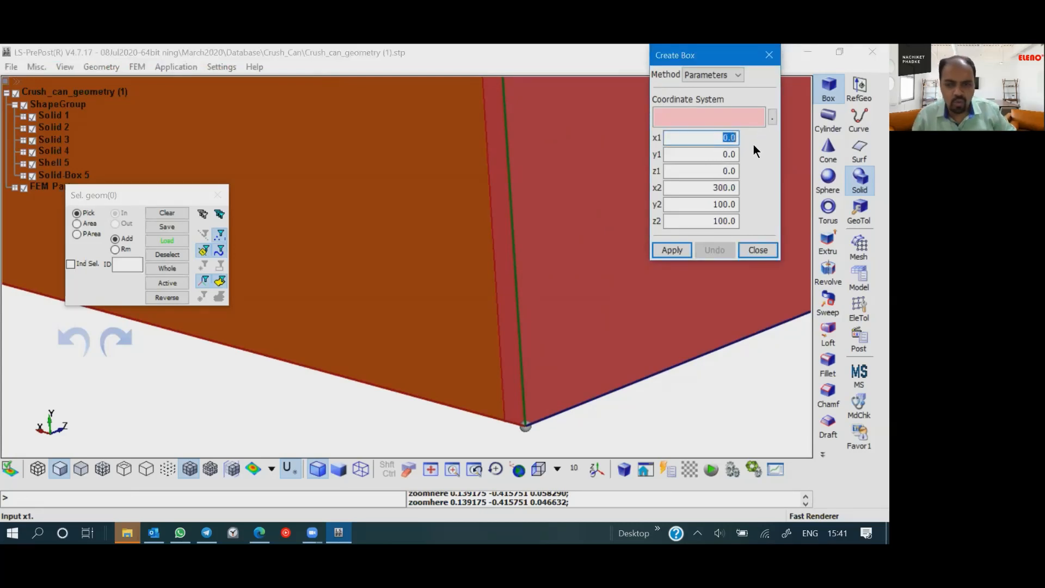
left_click(710, 171)
type("2")
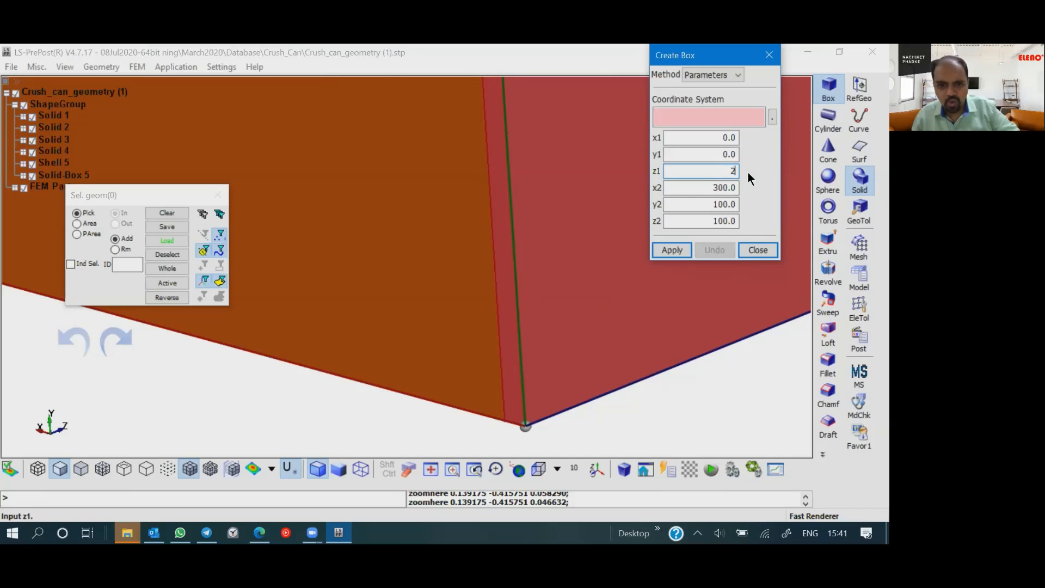
key("Return")
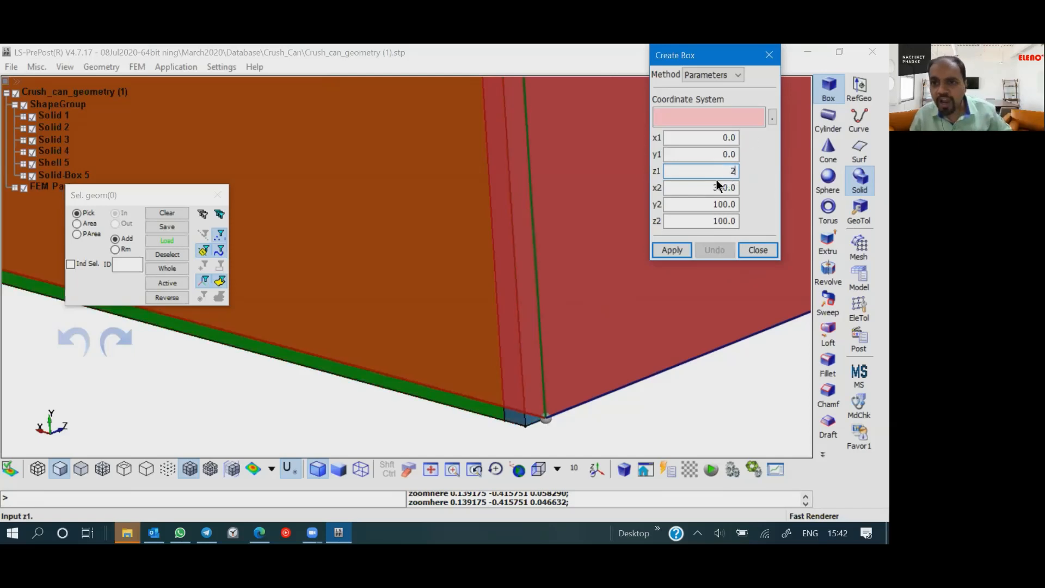
key("shift+Tab")
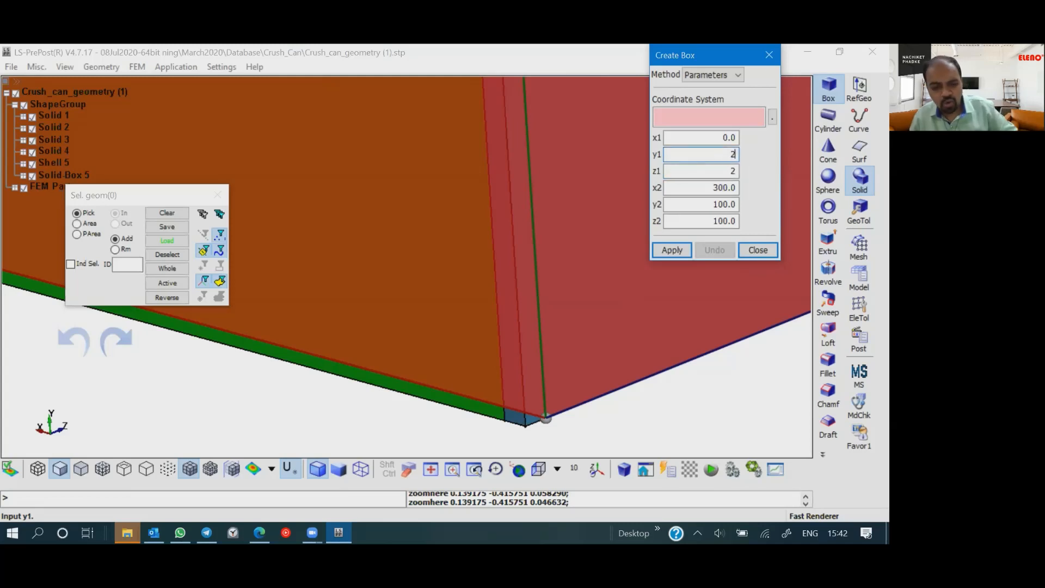
key("Return")
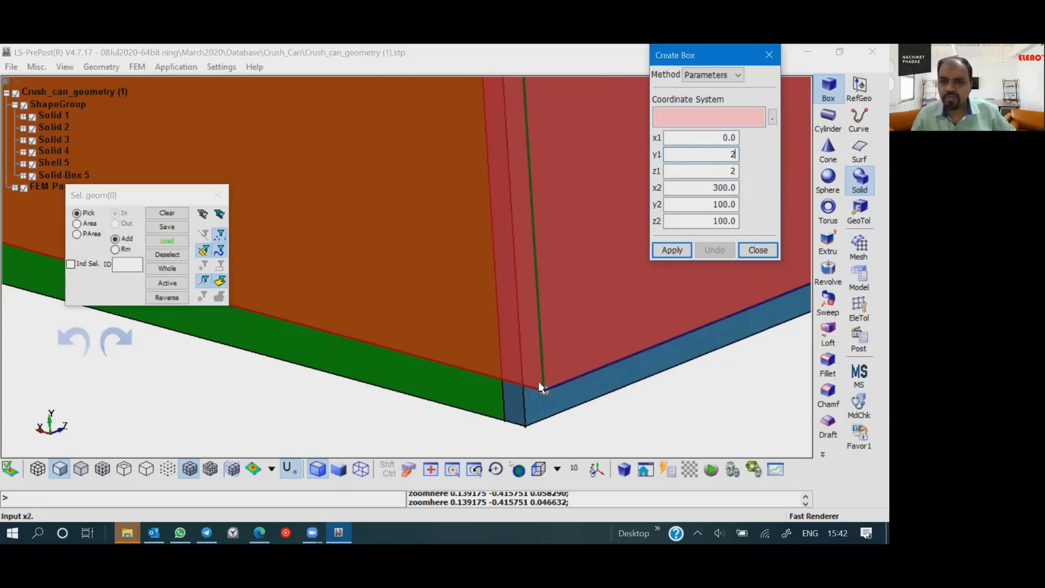
- Set the second box's Z dimension to 96 at its far lower corner
left_click(538, 383)
scroll(539, 383, "down", 2)
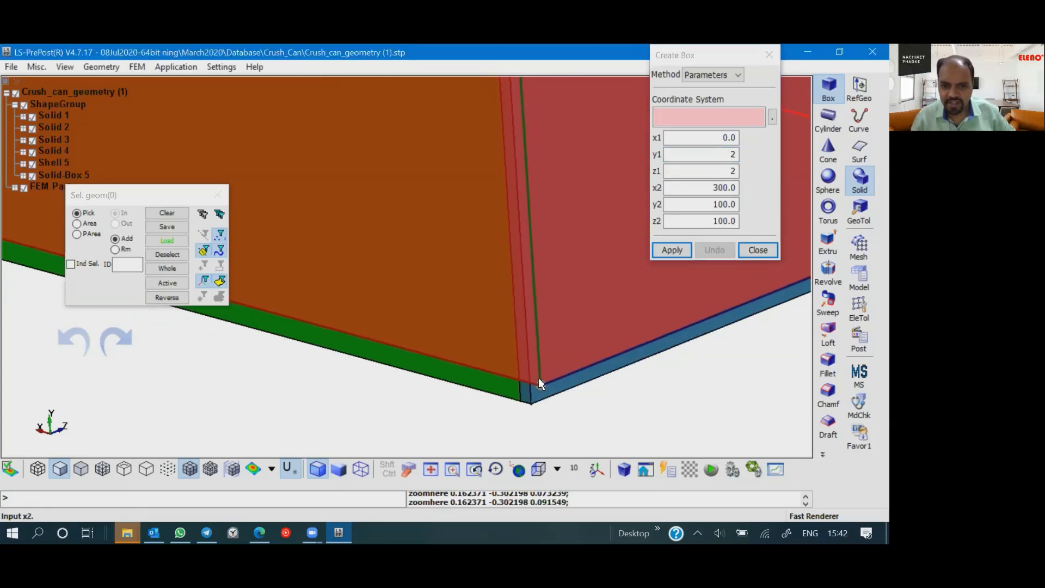
scroll(543, 366, "down", 6)
middle_click_drag(566, 326, 525, 341, "shift")
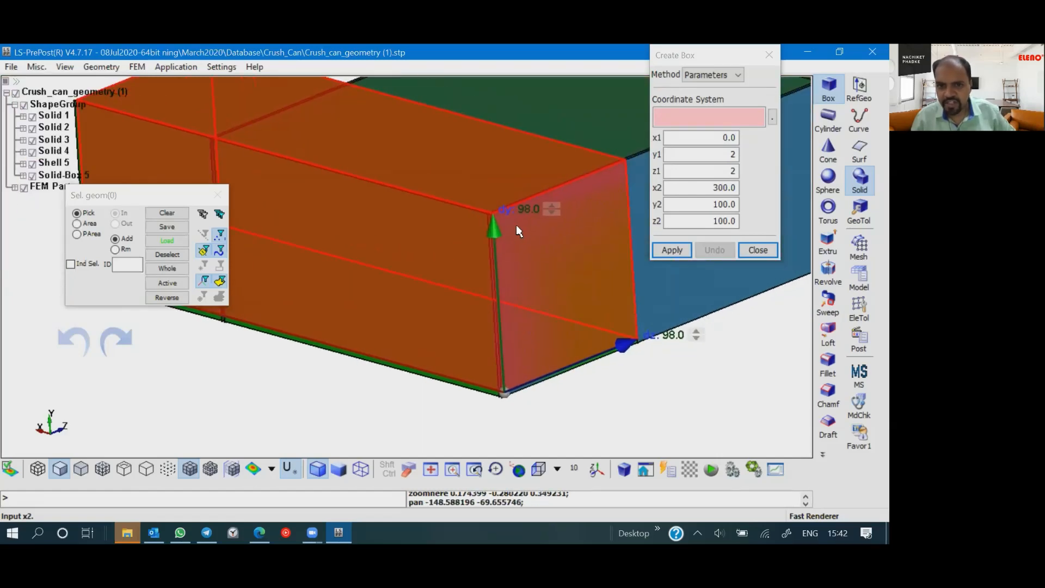
scroll(549, 211, "up", 2)
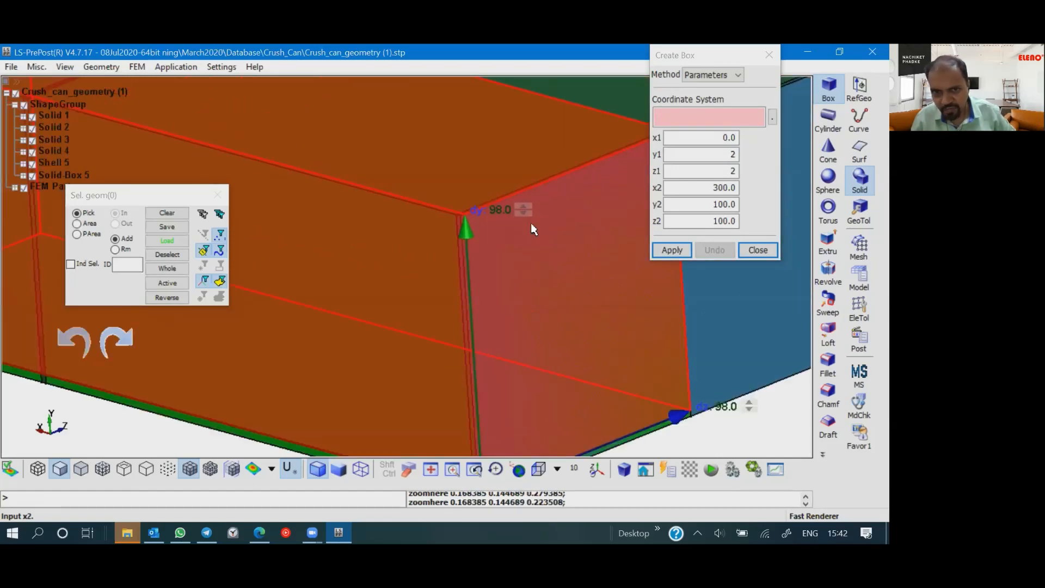
scroll(577, 329, "down", 2)
middle_click_drag(560, 345, 474, 329, "shift")
scroll(478, 321, "up", 2)
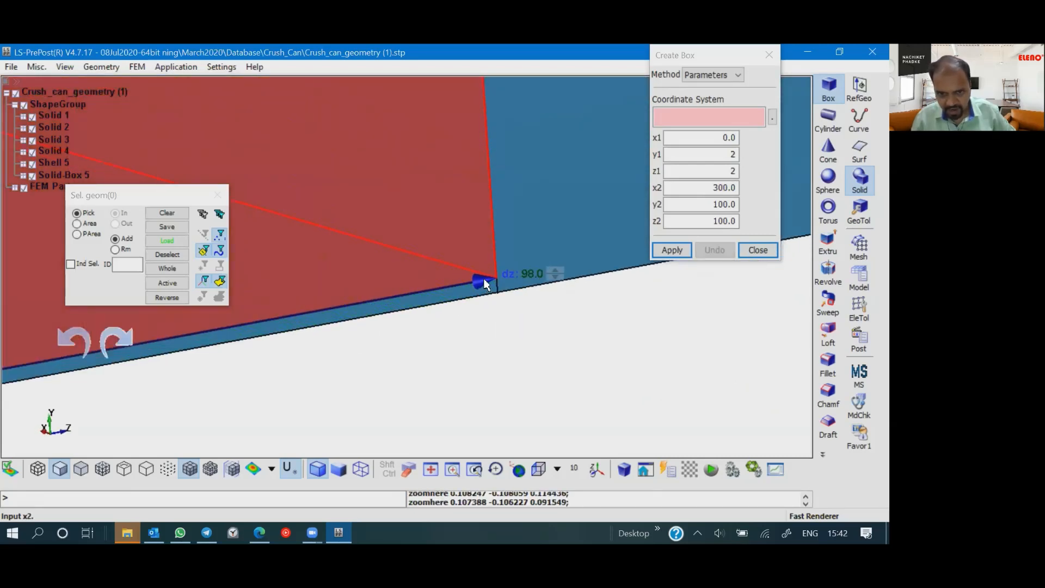
left_click(533, 275)
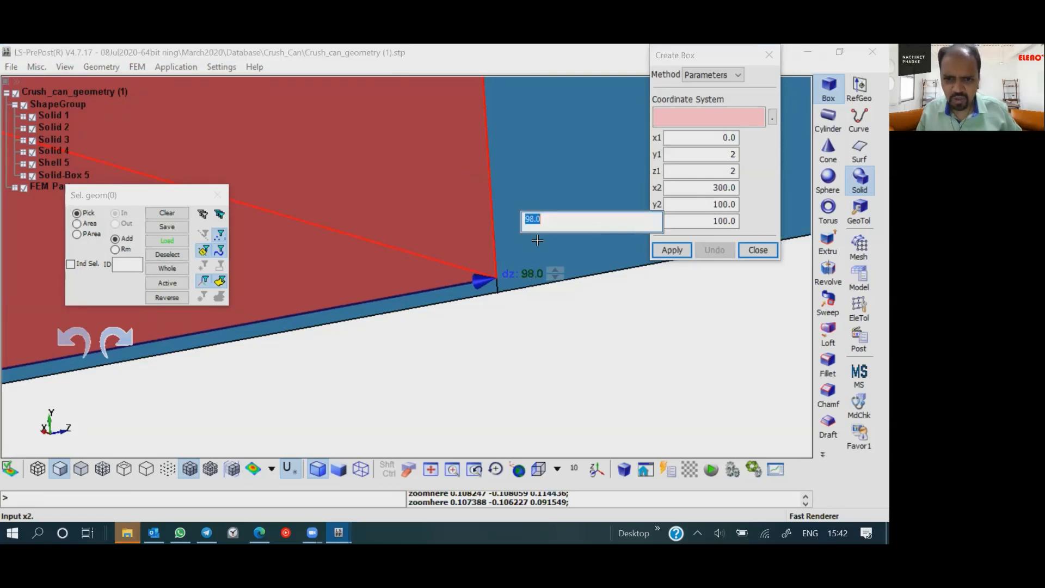
type("96")
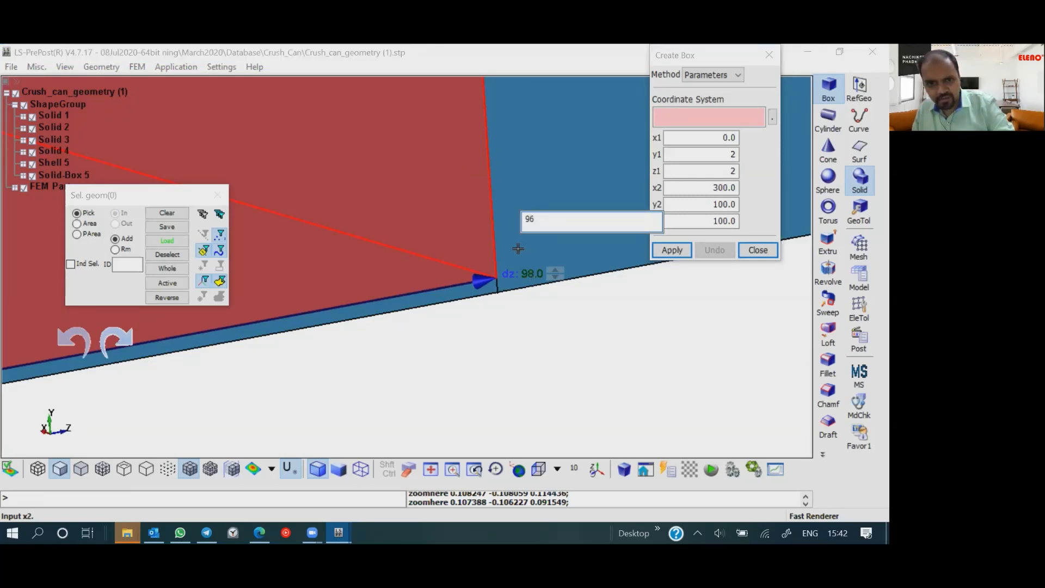
key("Return")
- Set the second box's Y dimension to 96
scroll(502, 282, "down", 10)
middle_click_drag(517, 240, 616, 268, "shift")
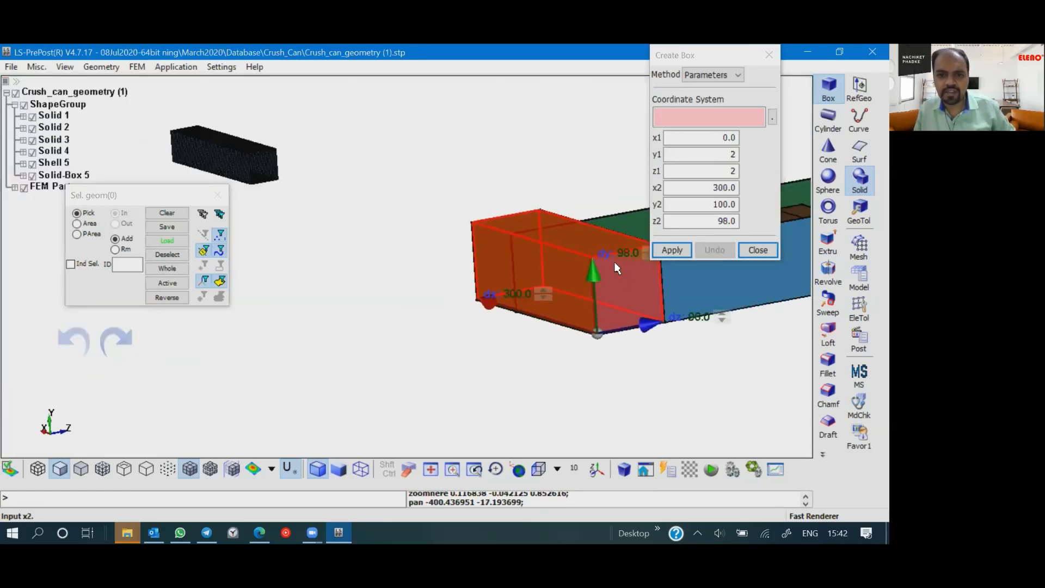
scroll(616, 268, "up", 5)
left_click(566, 244)
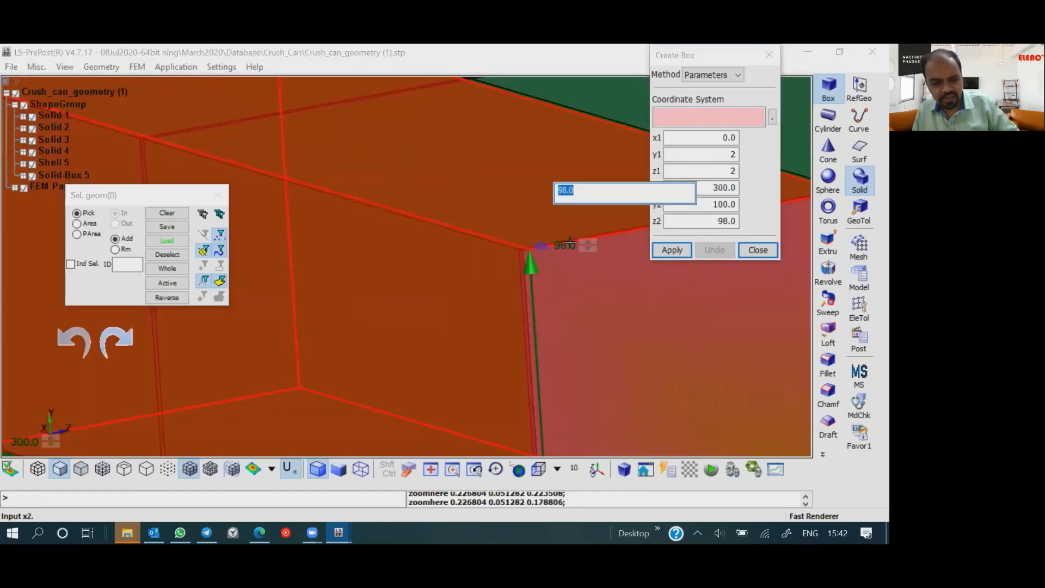
type("96")
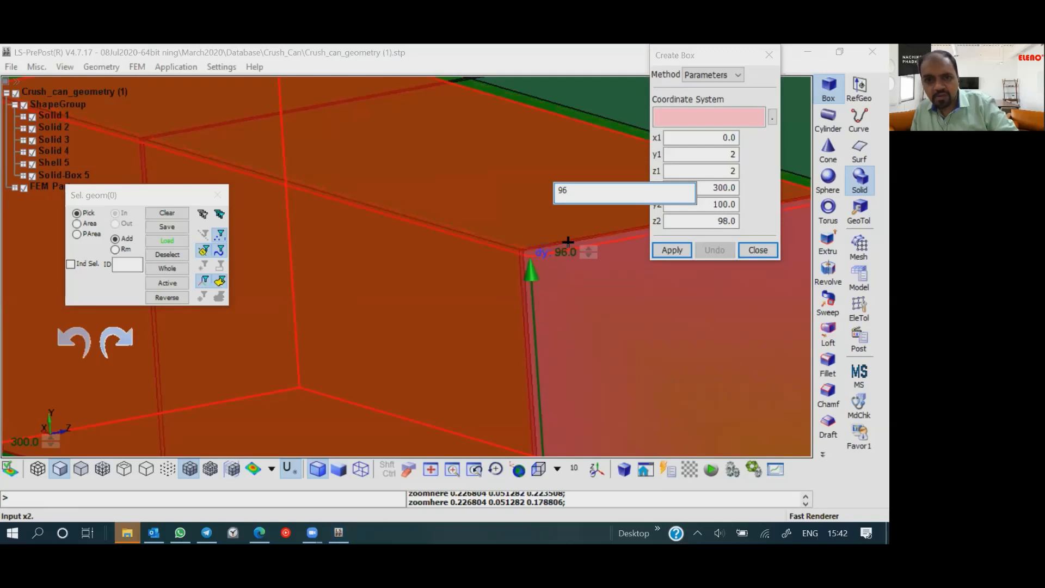
key("Return")
- Create the inner 300 x 96 x 96 solid box and close the Create Box tool
scroll(564, 330, "down", 5)
middle_click_drag(564, 330, 531, 283, "shift")
scroll(527, 287, "up", 2)
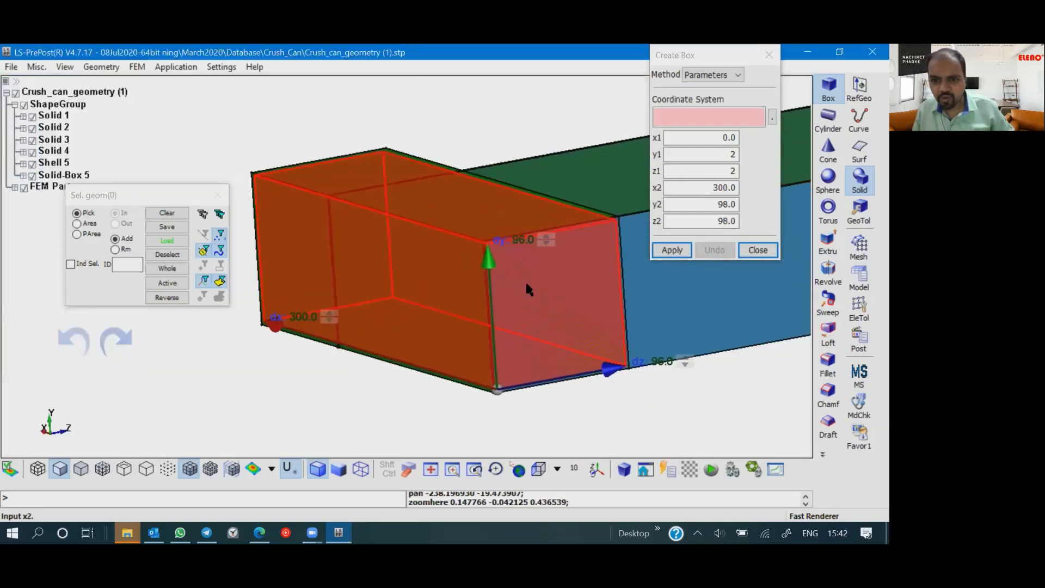
left_click(671, 250)
left_click(760, 250)
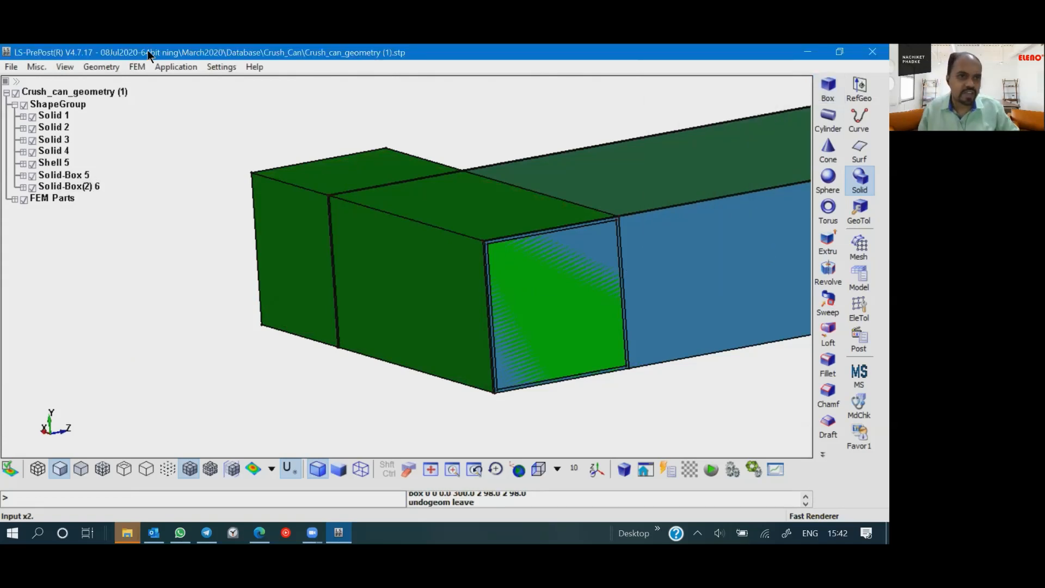
- Start a Boolean operation on the solids using the Sub method
left_click(97, 67)
mouse_move(112, 173)
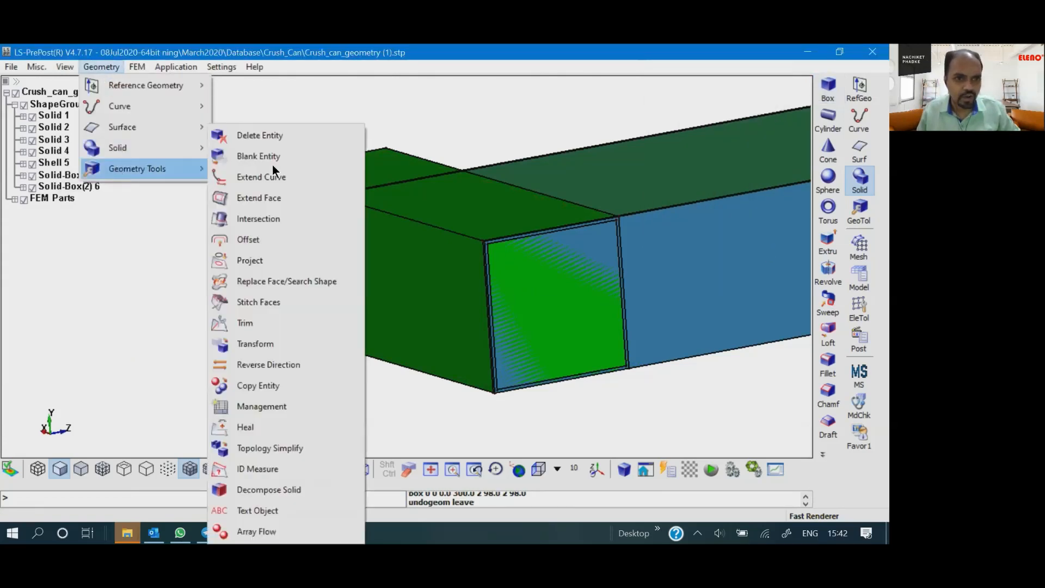
mouse_move(158, 152)
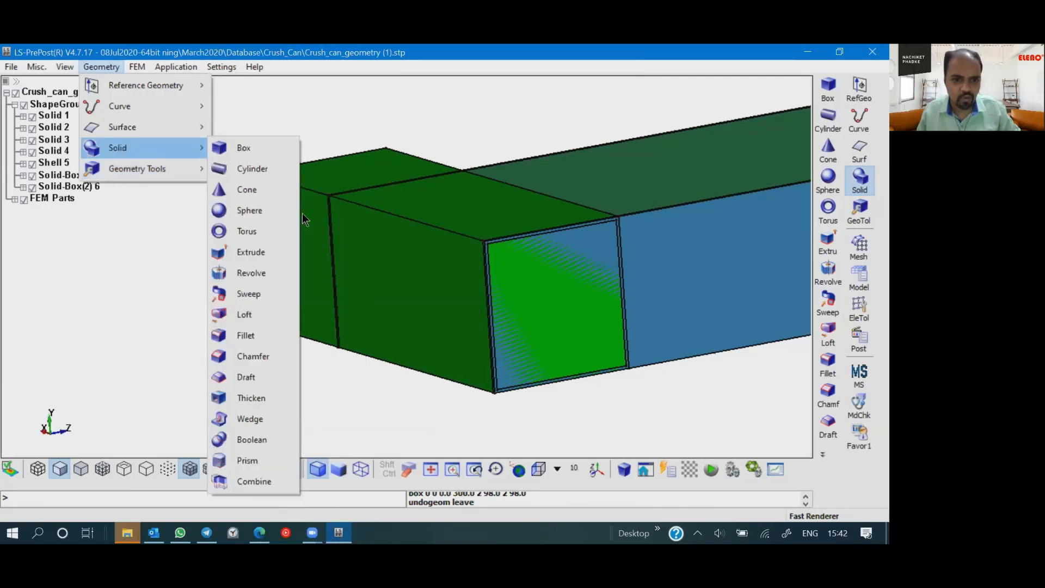
left_click(247, 439)
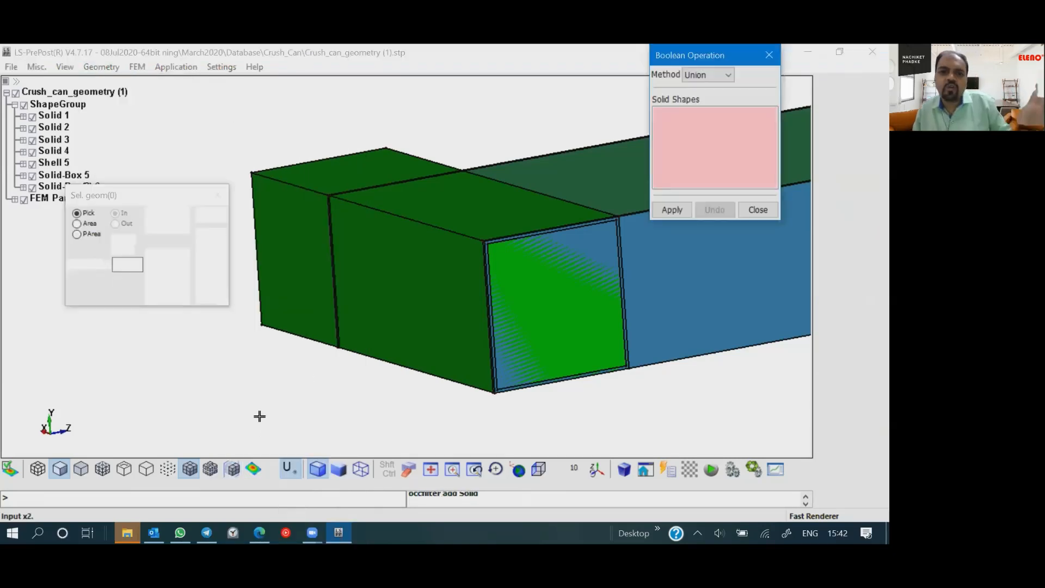
left_click(713, 75)
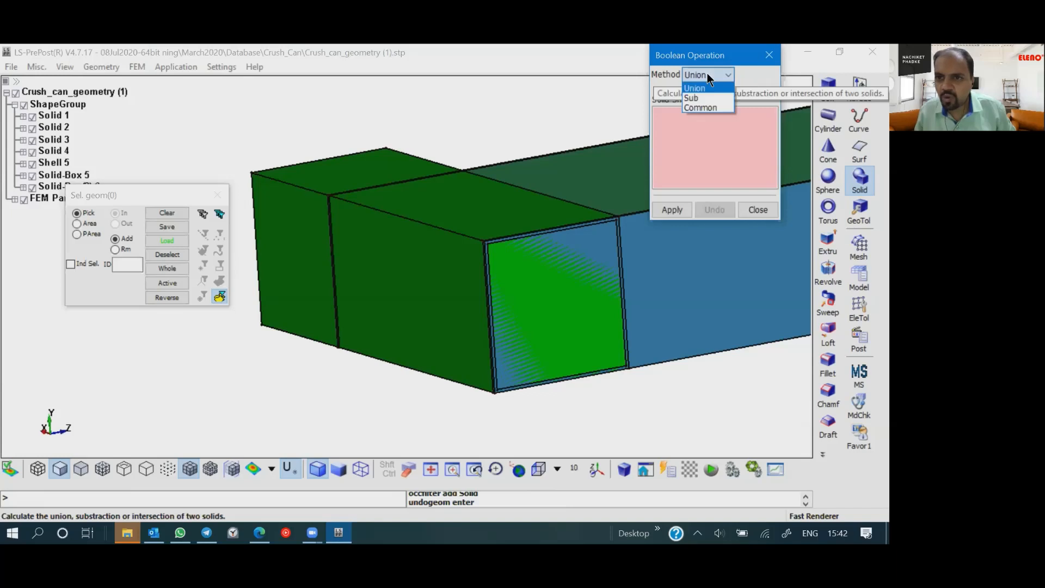
left_click(707, 99)
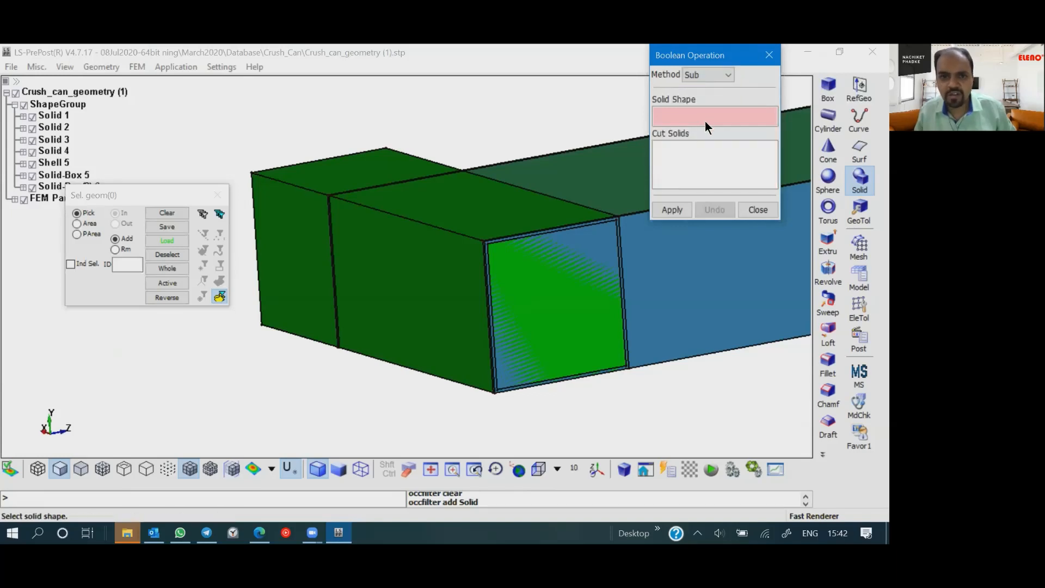
- Try to subtract Solid 1 from the outer solid box
left_click(364, 303)
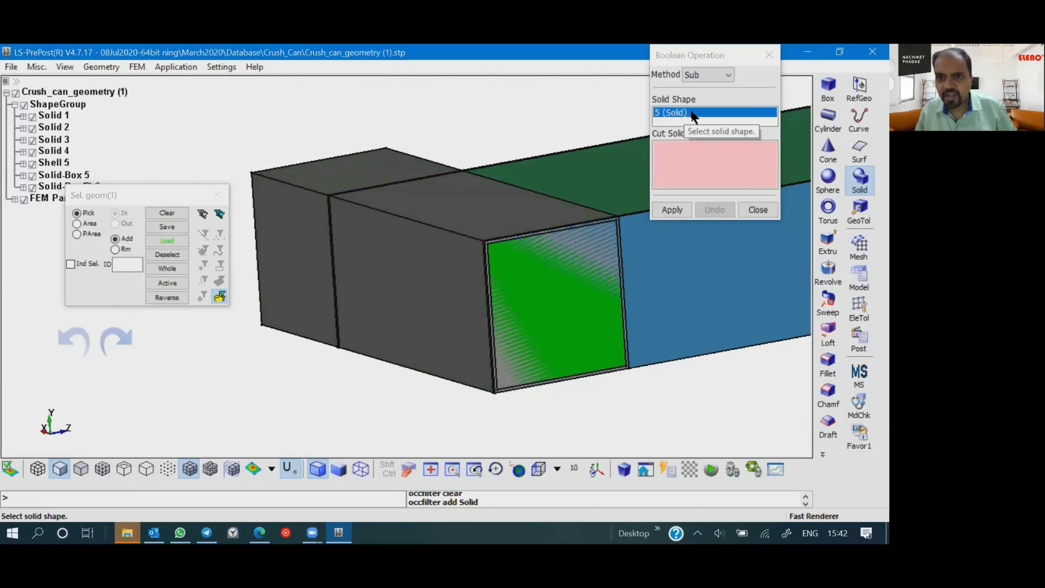
scroll(482, 247, "up", 2)
scroll(509, 272, "down", 2)
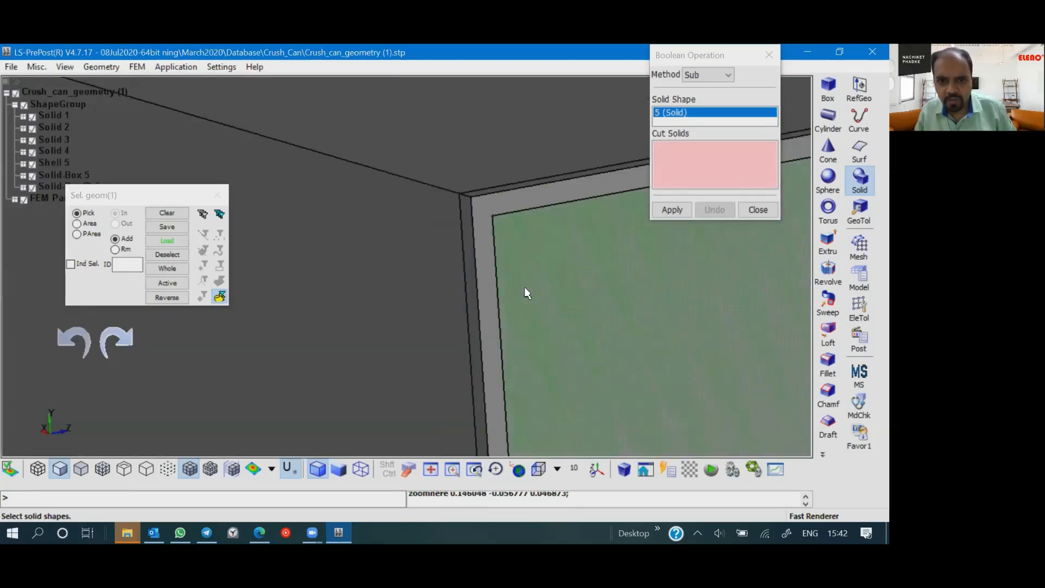
left_click(528, 284)
left_click(583, 242)
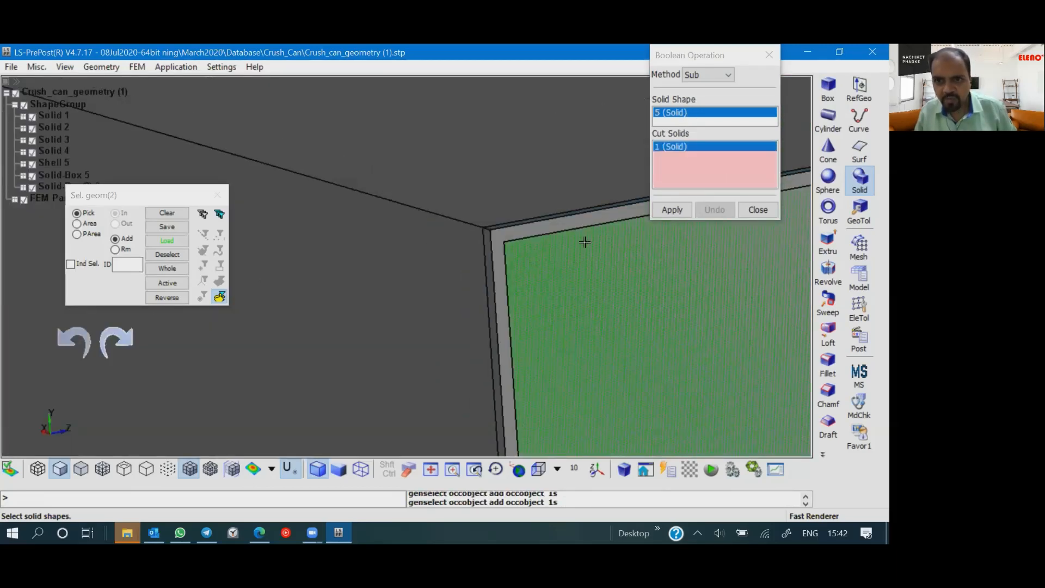
left_click(669, 209)
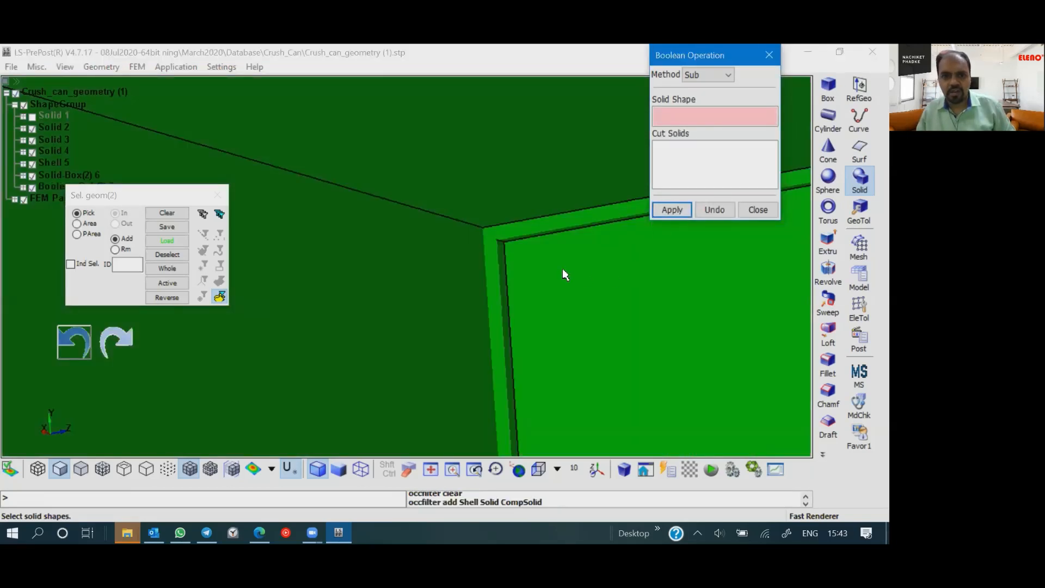
scroll(578, 288, "down", 3)
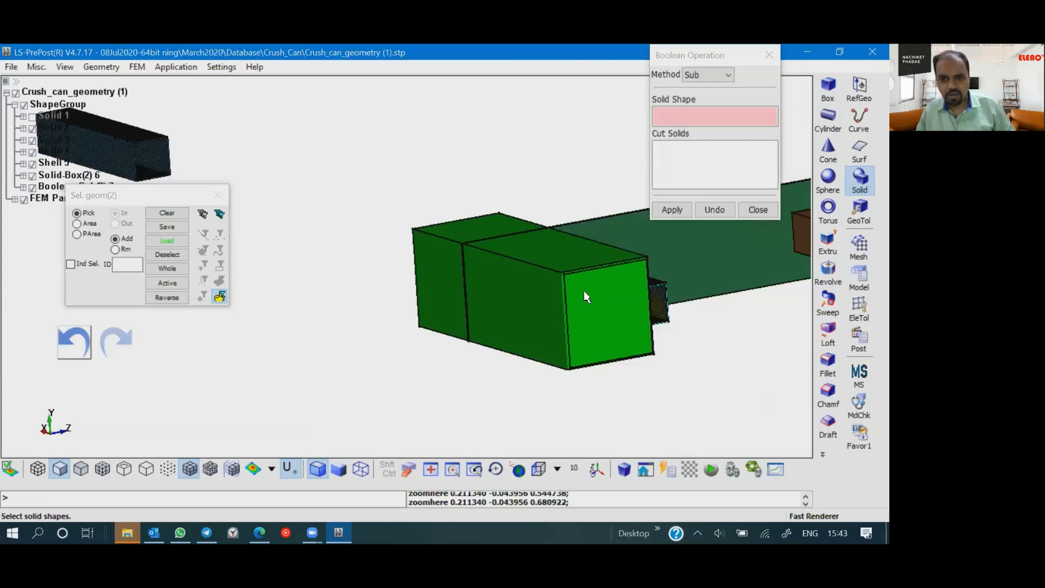
scroll(583, 292, "up", 2)
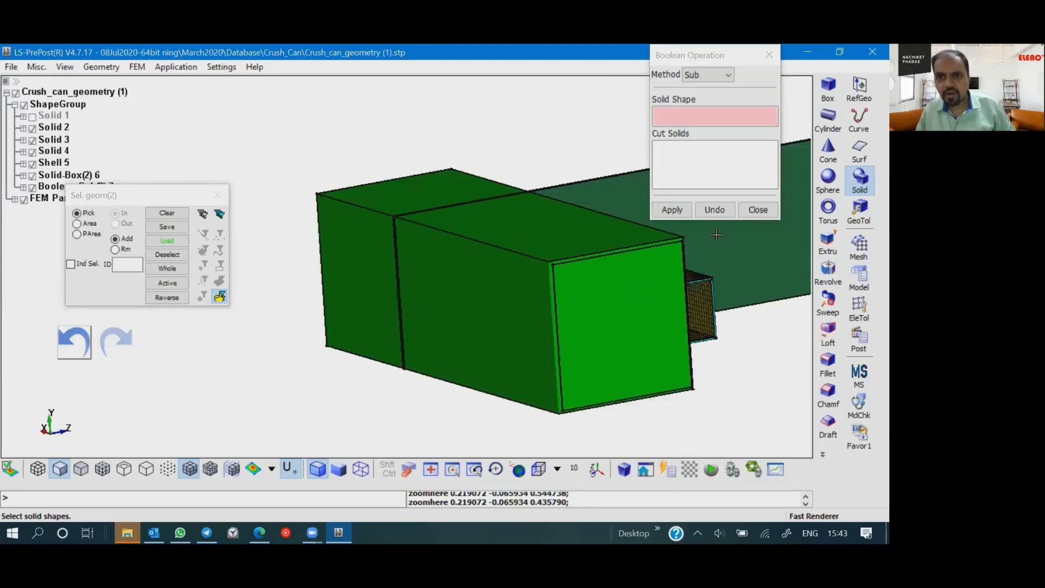
left_click(714, 211)
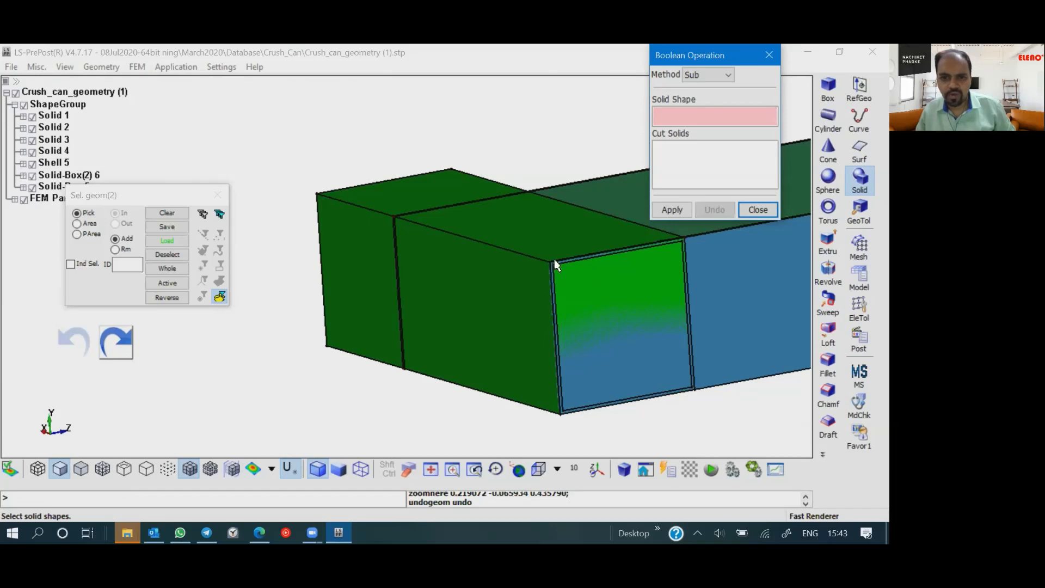
- Hide Solid 1, Solid 2 and Solid 3 so only the two nested boxes overlap in that area
scroll(554, 260, "up", 5)
scroll(566, 306, "down", 5)
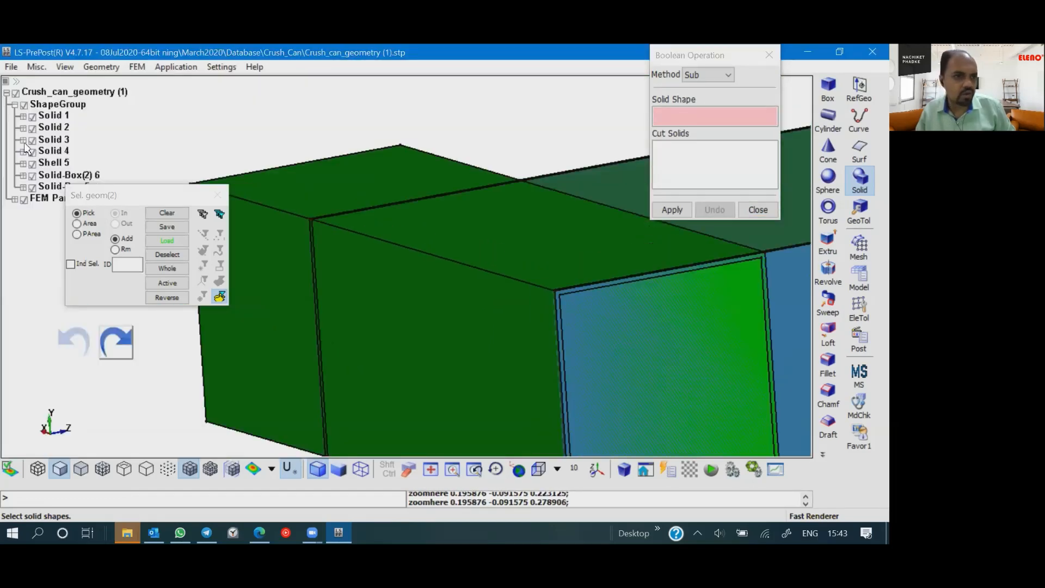
left_click(32, 116)
left_click(32, 129)
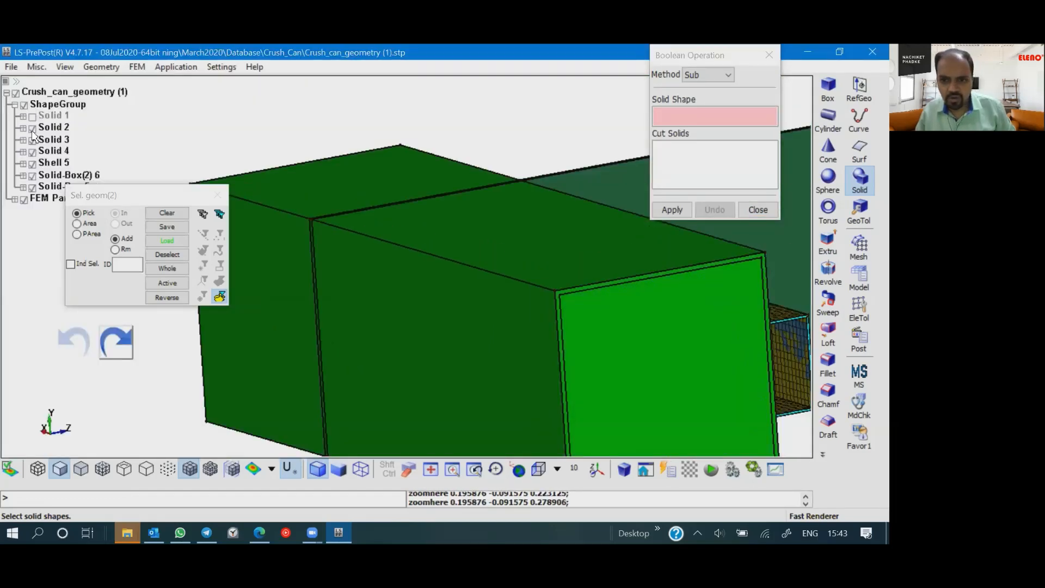
left_click(32, 140)
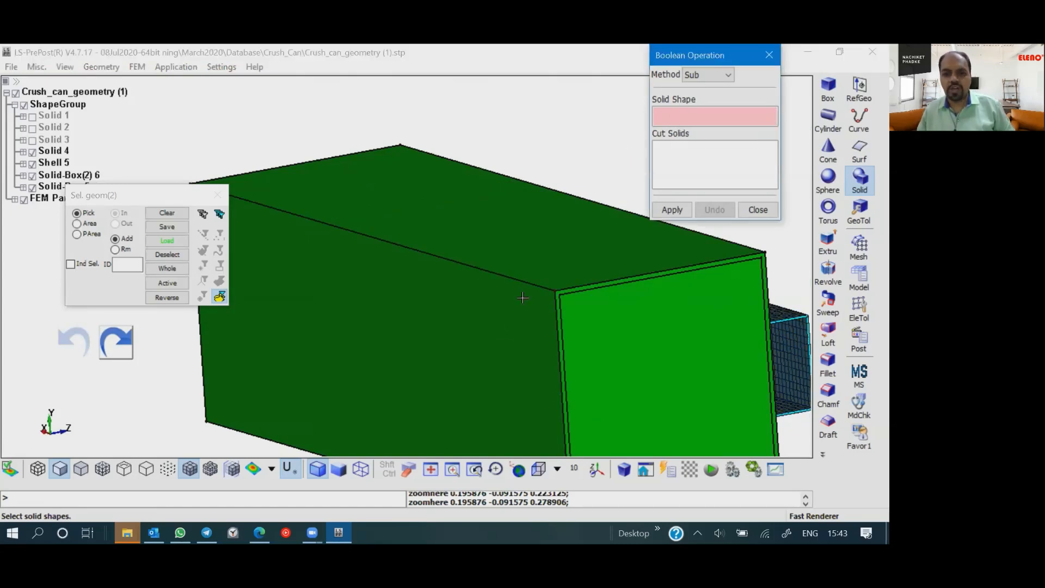
- Subtract the inner solid box from the outer one to hollow it out, and close the Boolean tool
left_click(495, 322)
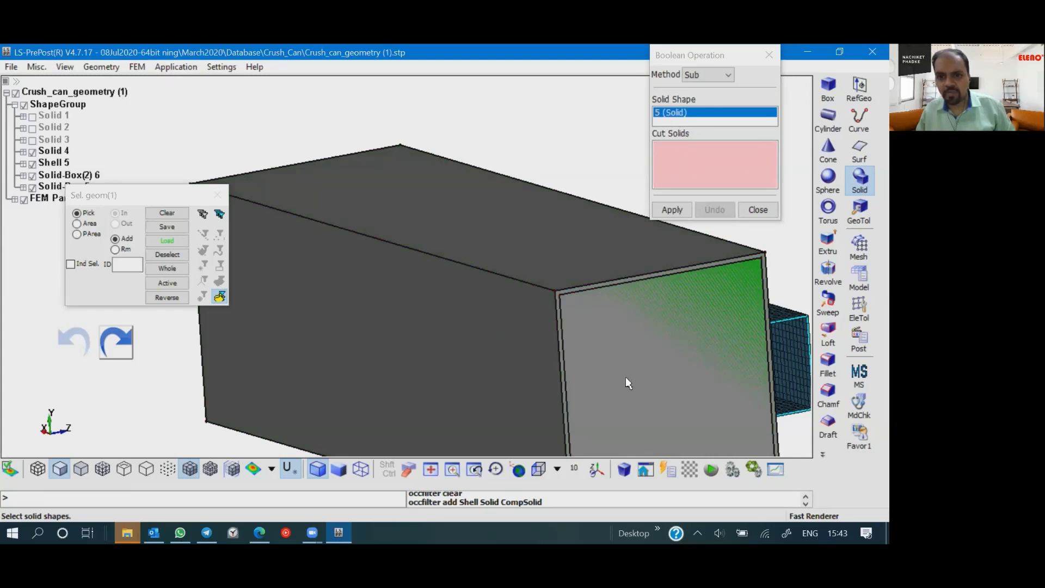
left_click(751, 267)
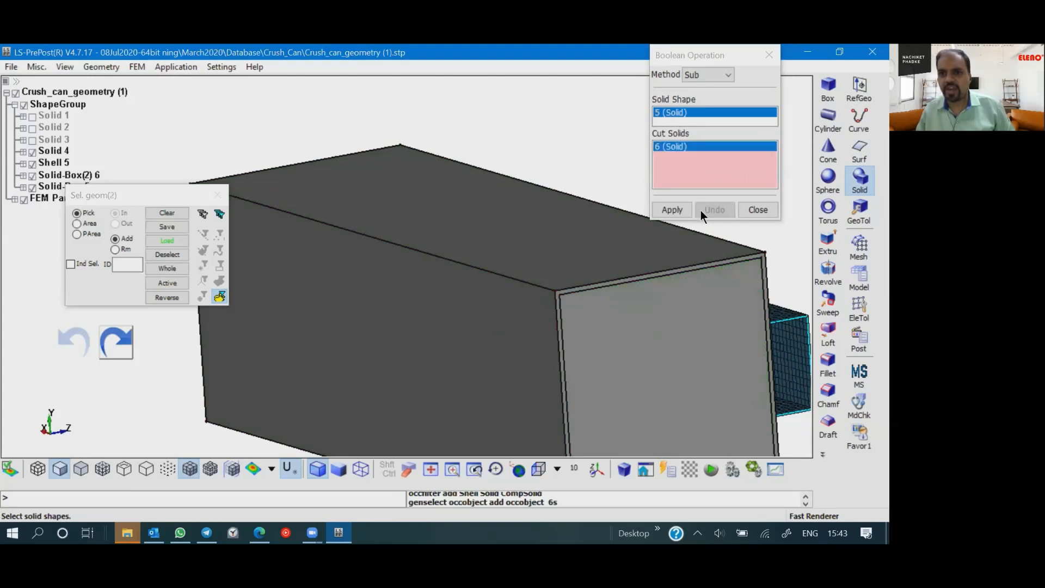
left_click(671, 209)
left_click_drag(604, 372, 506, 377)
scroll(507, 378, "down", 1)
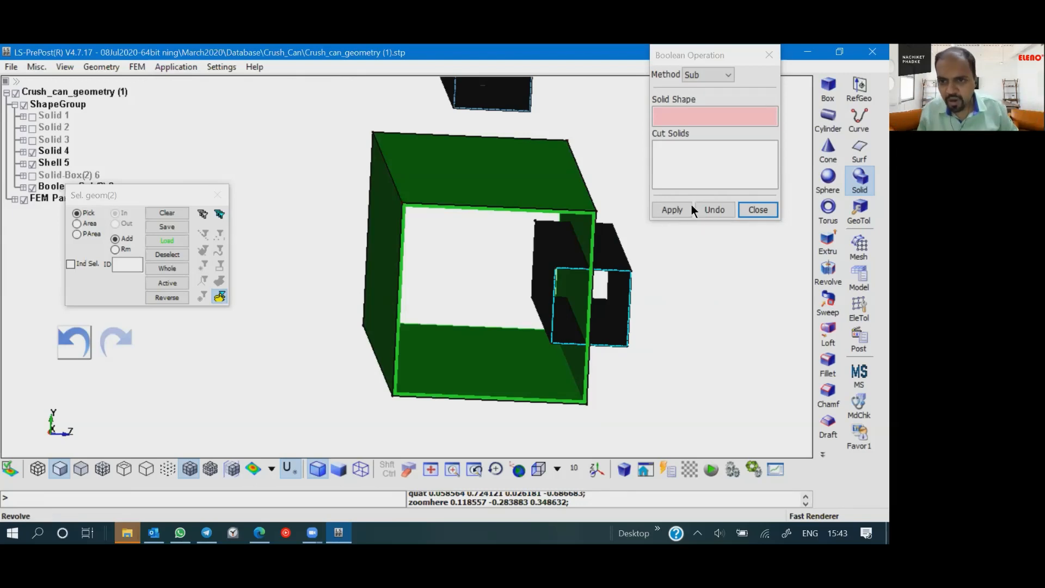
left_click(704, 213)
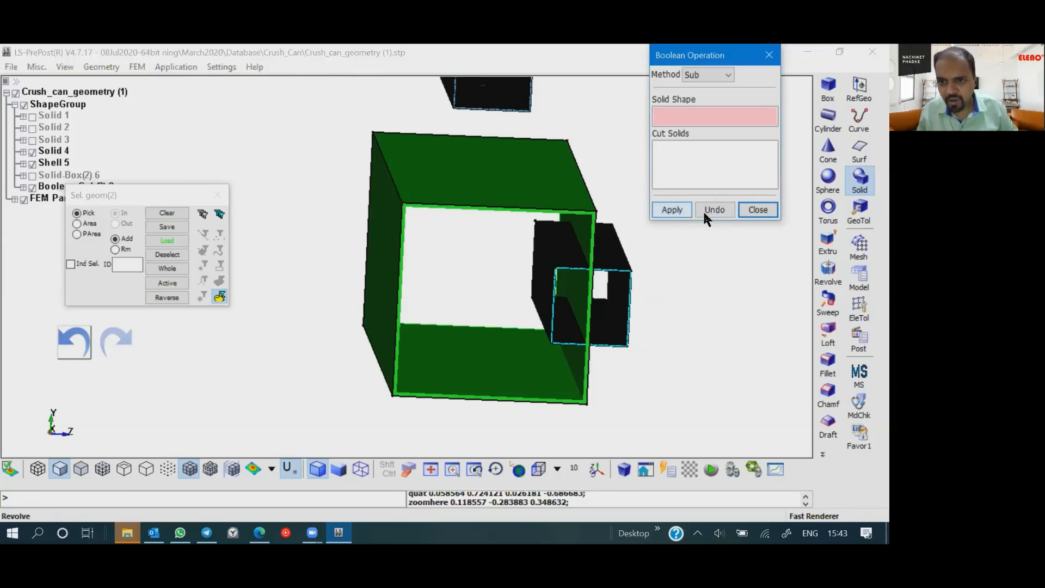
left_click(747, 212)
- Create the middle surface of the hollow box with the By Solid method and close the Middle Surface tool
left_click_drag(626, 328, 782, 363, "shift")
scroll(708, 387, "down", 3)
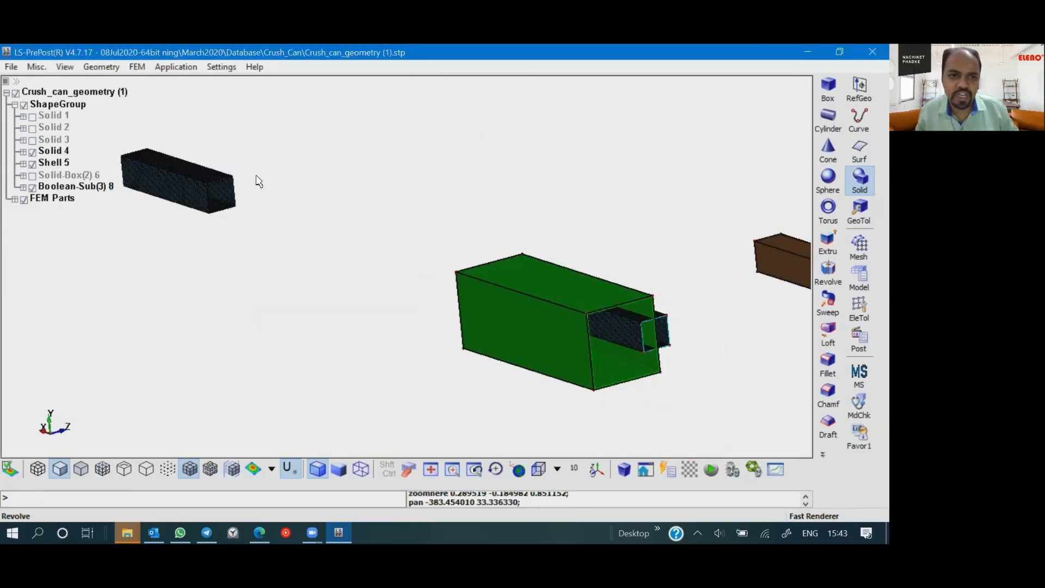
left_click(98, 67)
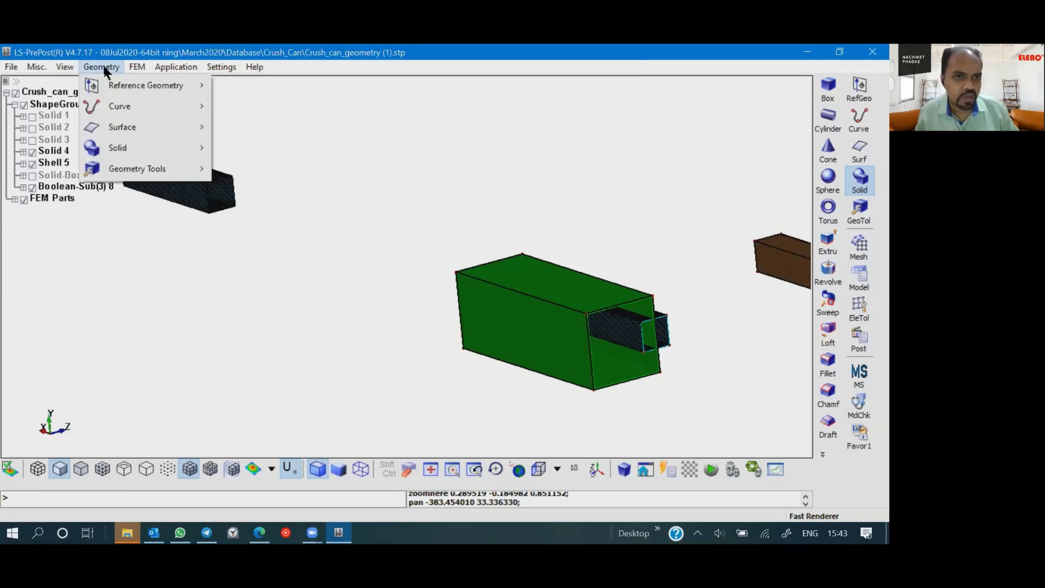
mouse_move(123, 126)
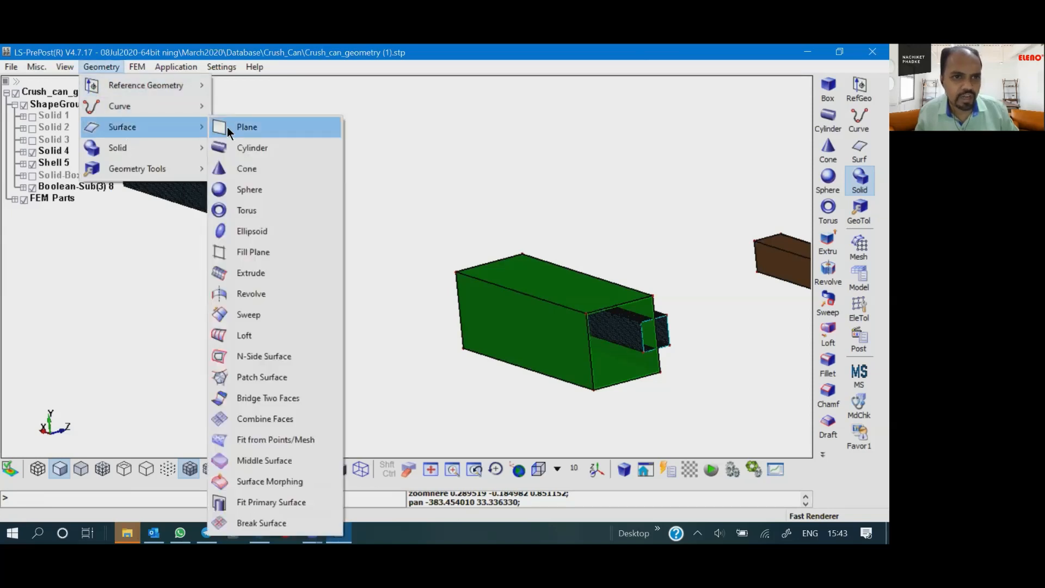
left_click(253, 461)
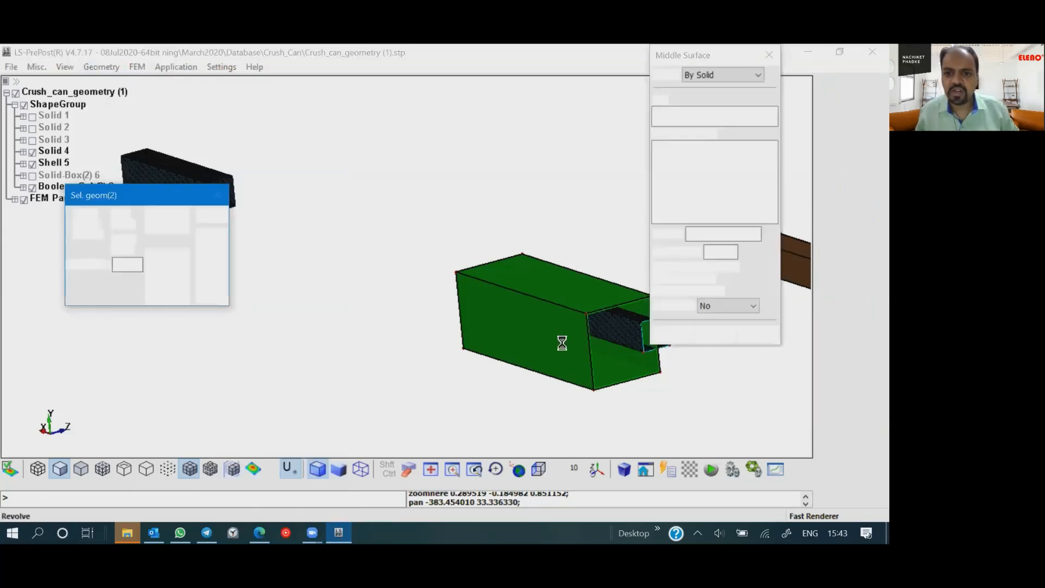
left_click(552, 311)
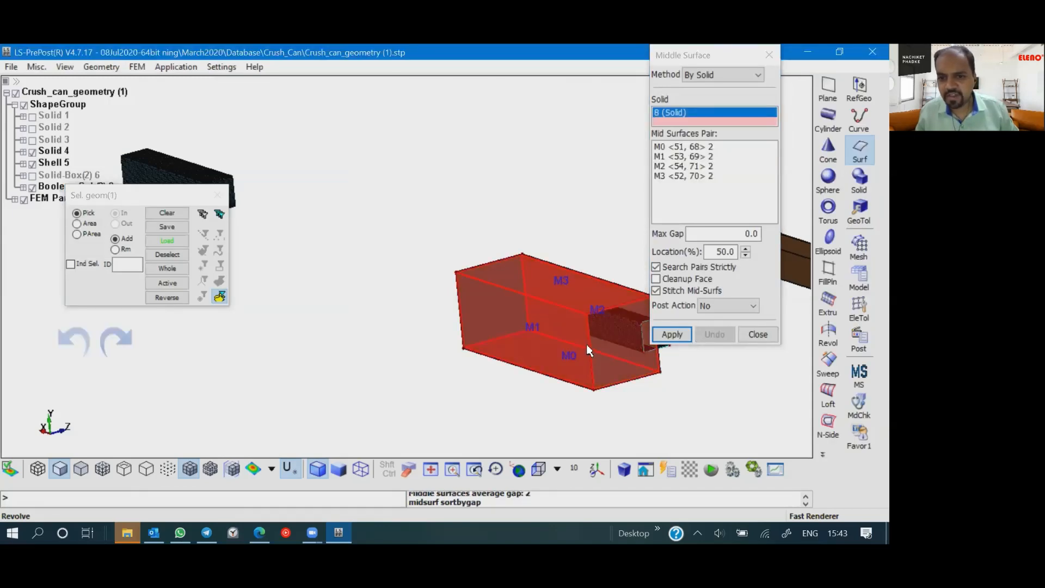
scroll(589, 281, "up", 5)
scroll(589, 278, "up", 2)
scroll(572, 233, "down", 5)
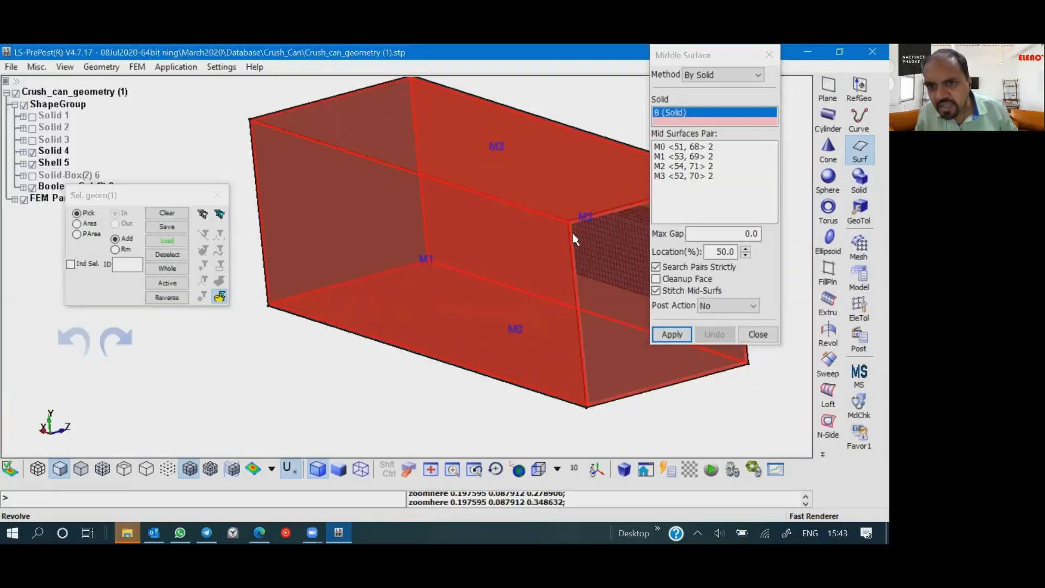
left_click(674, 333)
left_click(679, 333)
left_click(758, 334)
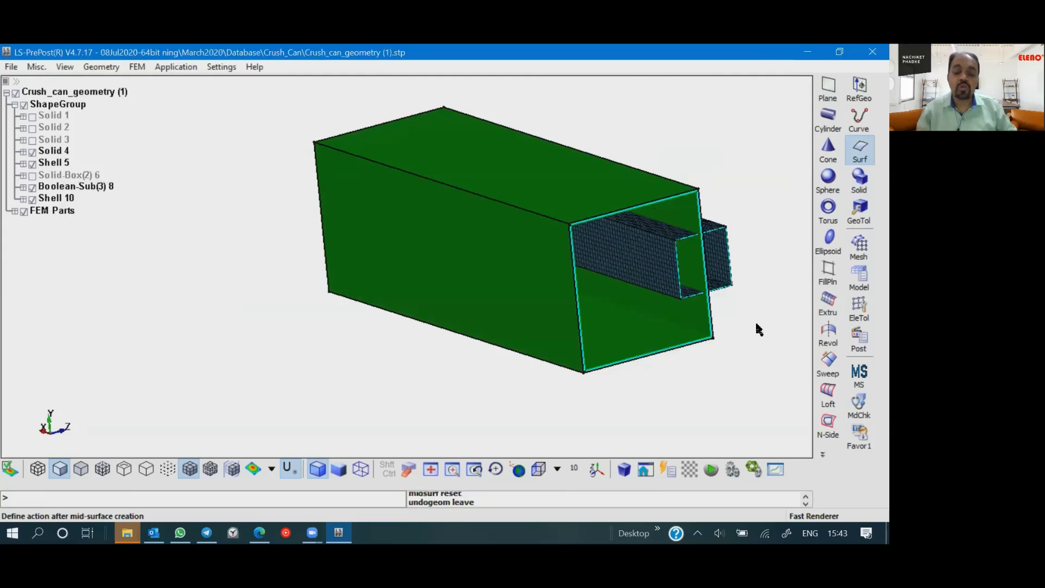